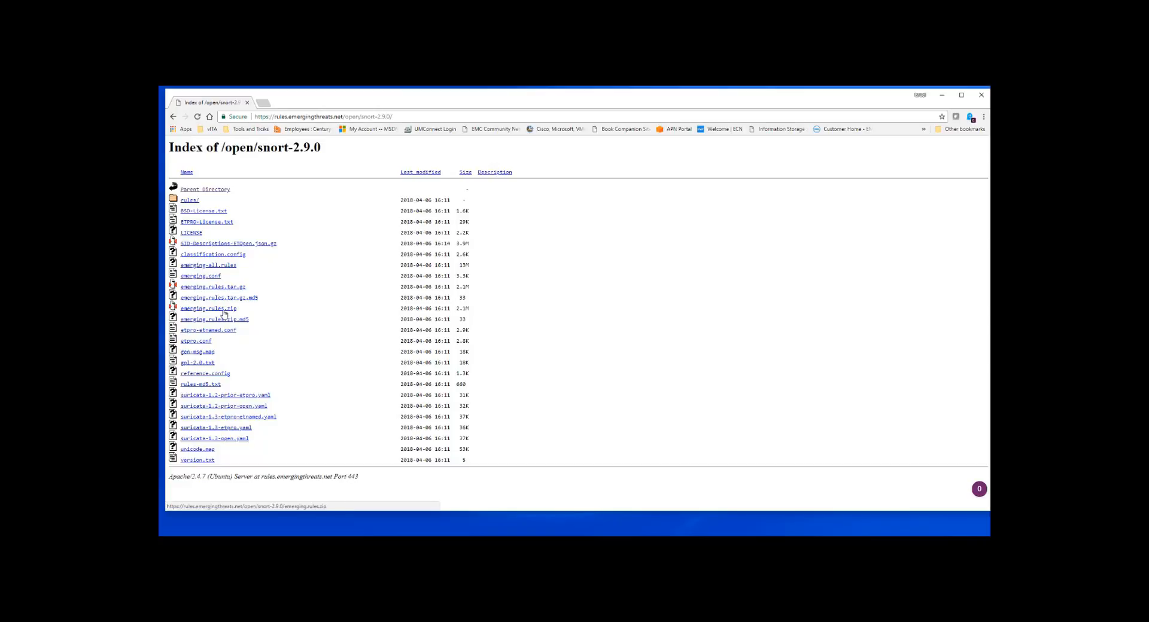
Start downloading emerging.rules.zip from the snort-2.9.0 index and cancel saving it.
{"action": "left_click", "coordinate": [228, 310]}
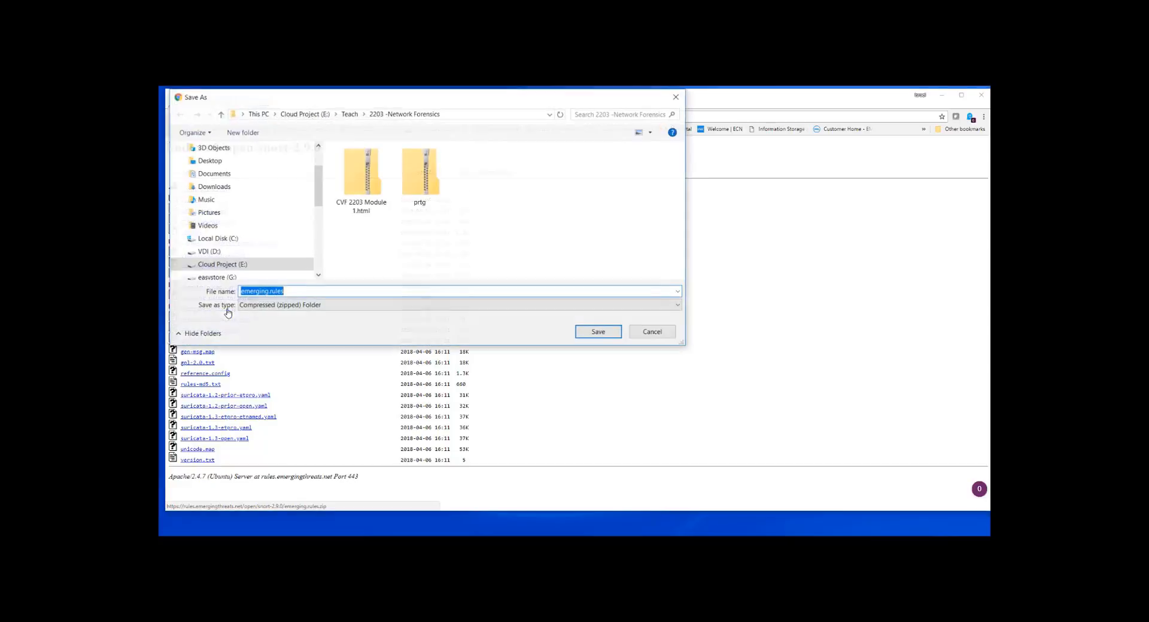
{"action": "left_click", "coordinate": [652, 334]}
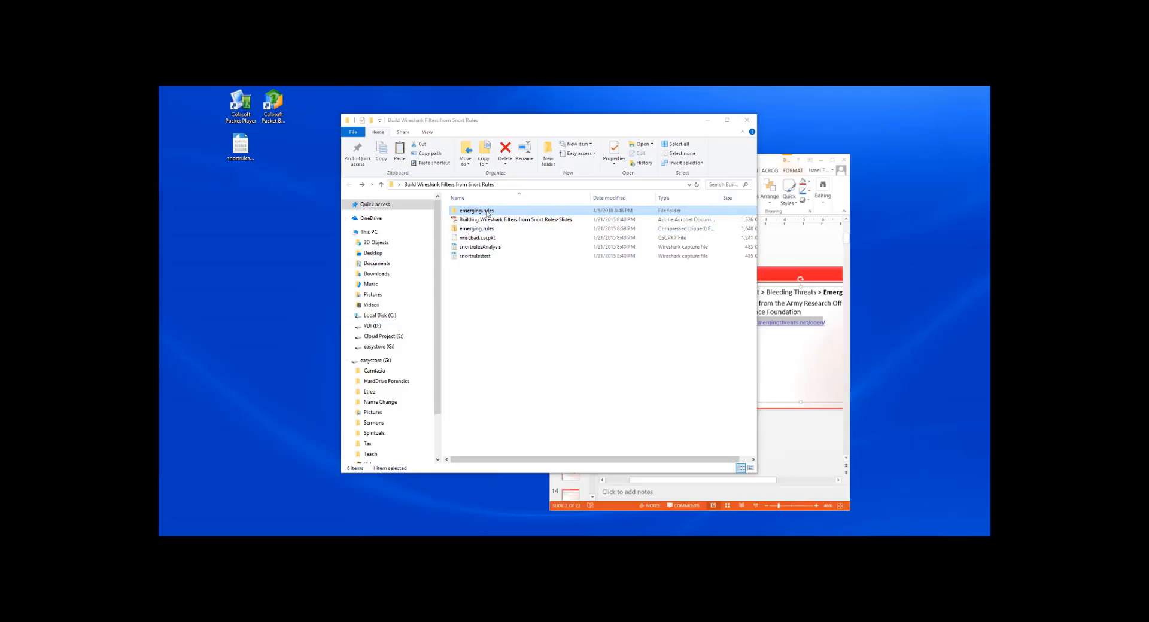
Open the rules folder inside the extracted emerging.rules folder in File Explorer.
{"action": "double_click", "coordinate": [488, 213]}
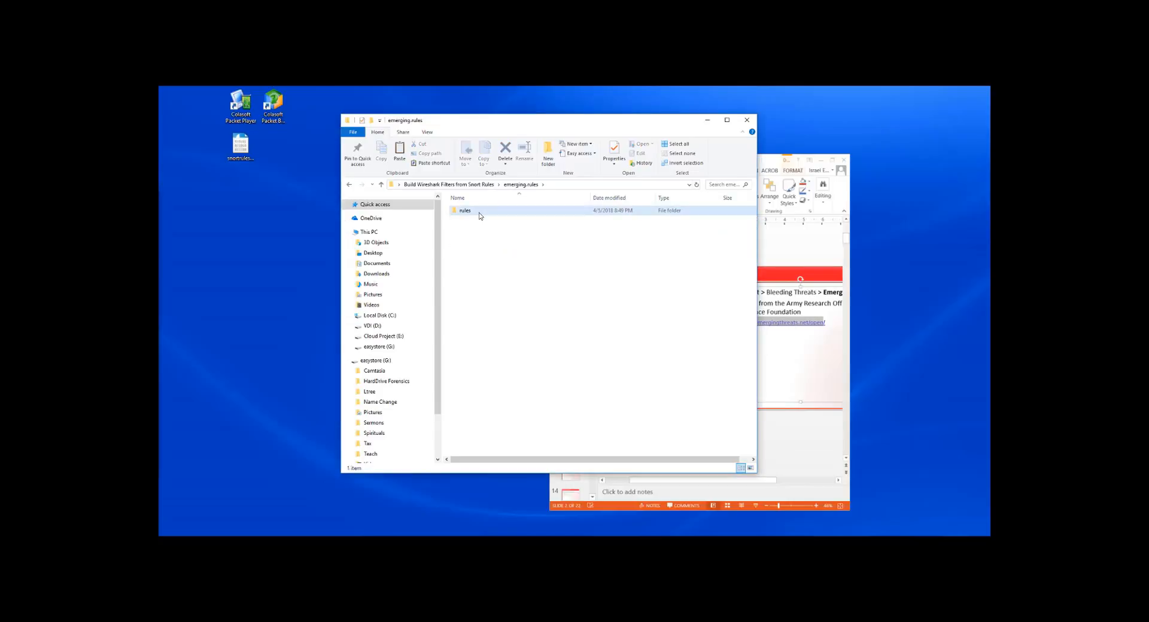
{"action": "double_click", "coordinate": [487, 214]}
{"action": "scroll", "coordinate": [556, 311], "scroll_direction": "down", "scroll_amount": 7}
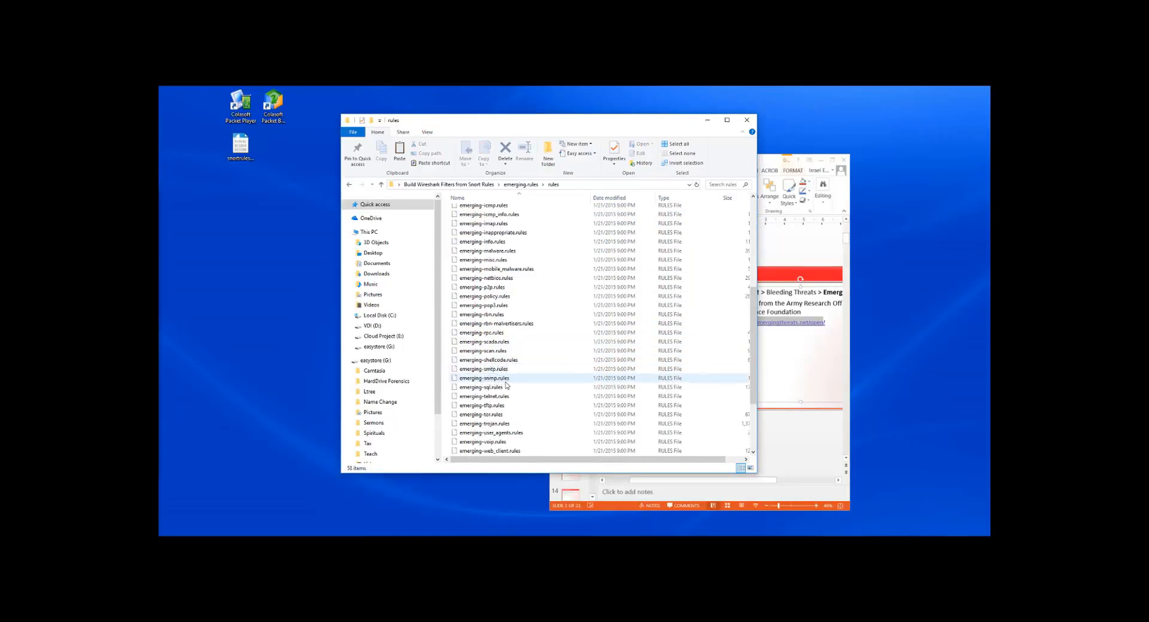
{"action": "scroll", "coordinate": [509, 390], "scroll_direction": "down", "scroll_amount": 2}
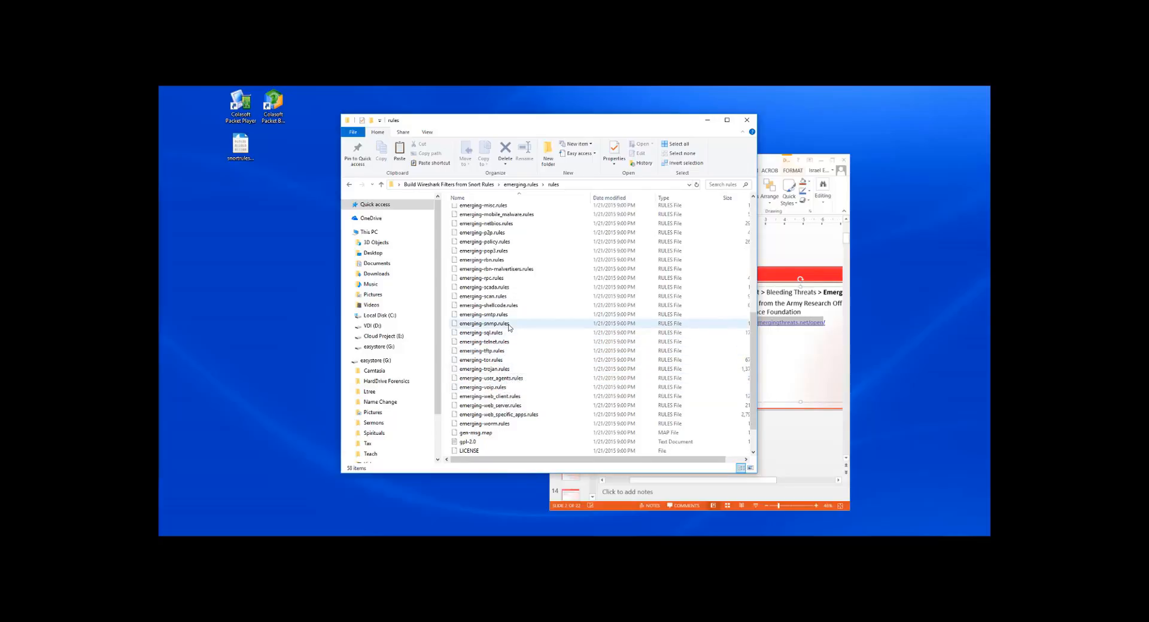
Look over the available rule files, including those for web server, shellcode, SNMP, SQL and user agents.
{"action": "left_click", "coordinate": [513, 406]}
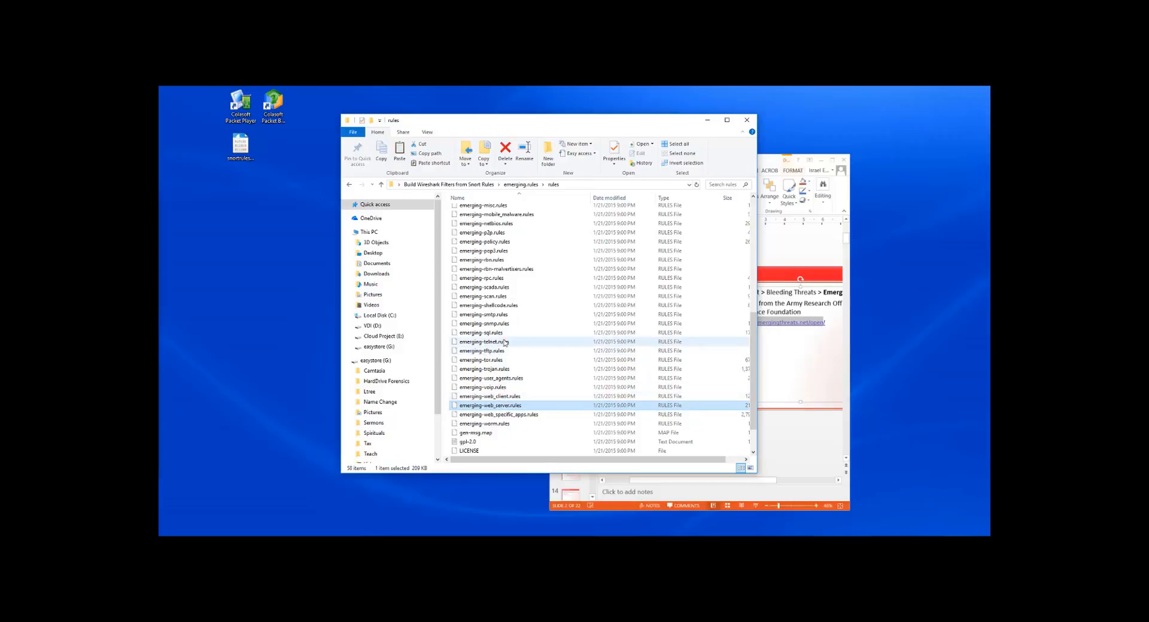
{"action": "left_click", "coordinate": [503, 306]}
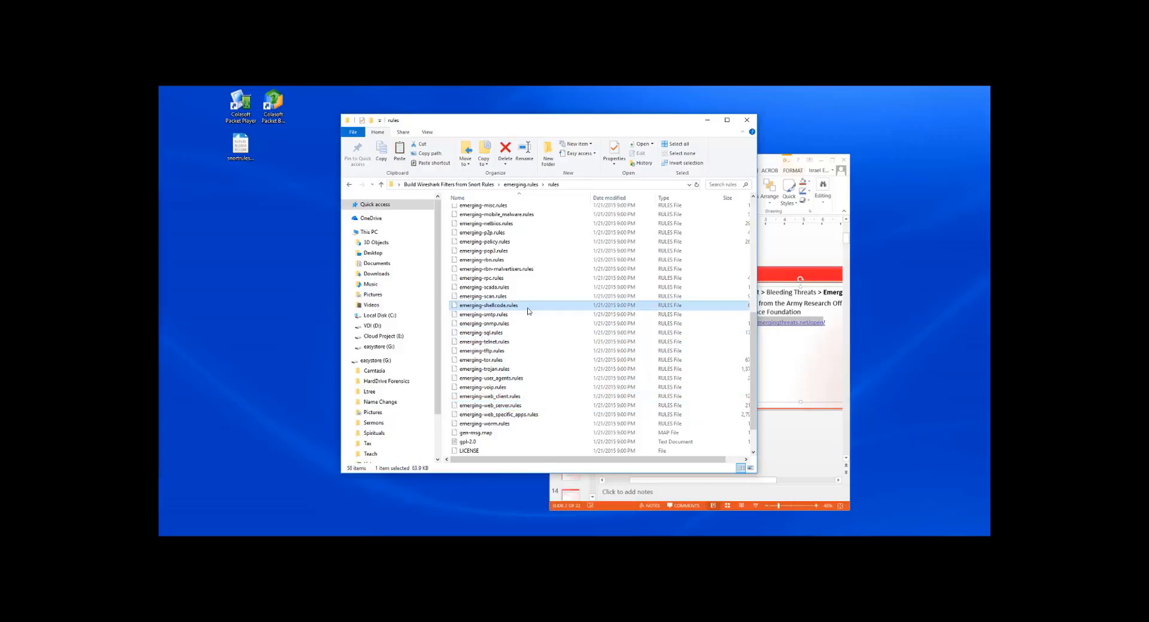
{"action": "left_click", "coordinate": [496, 326]}
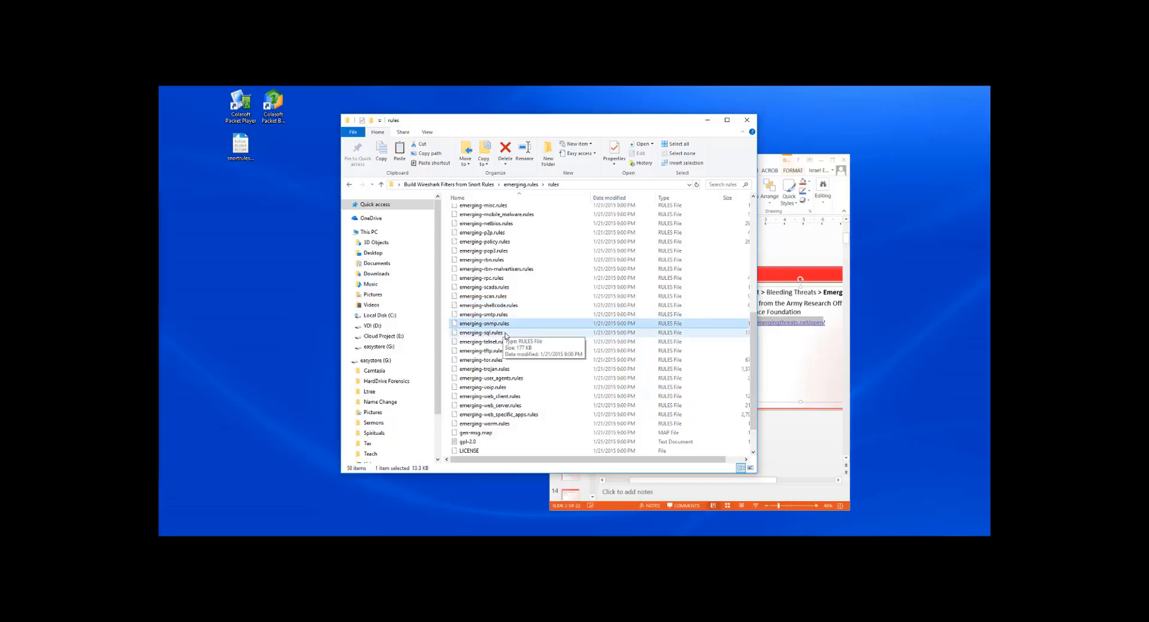
{"action": "left_click", "coordinate": [506, 334]}
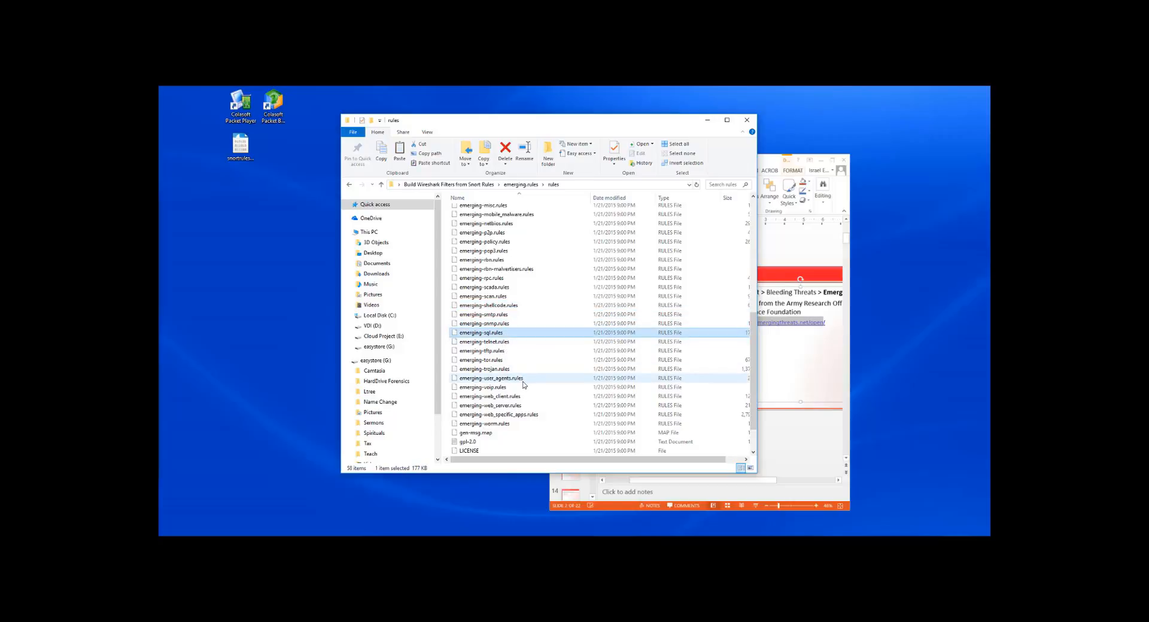
{"action": "left_click", "coordinate": [506, 379]}
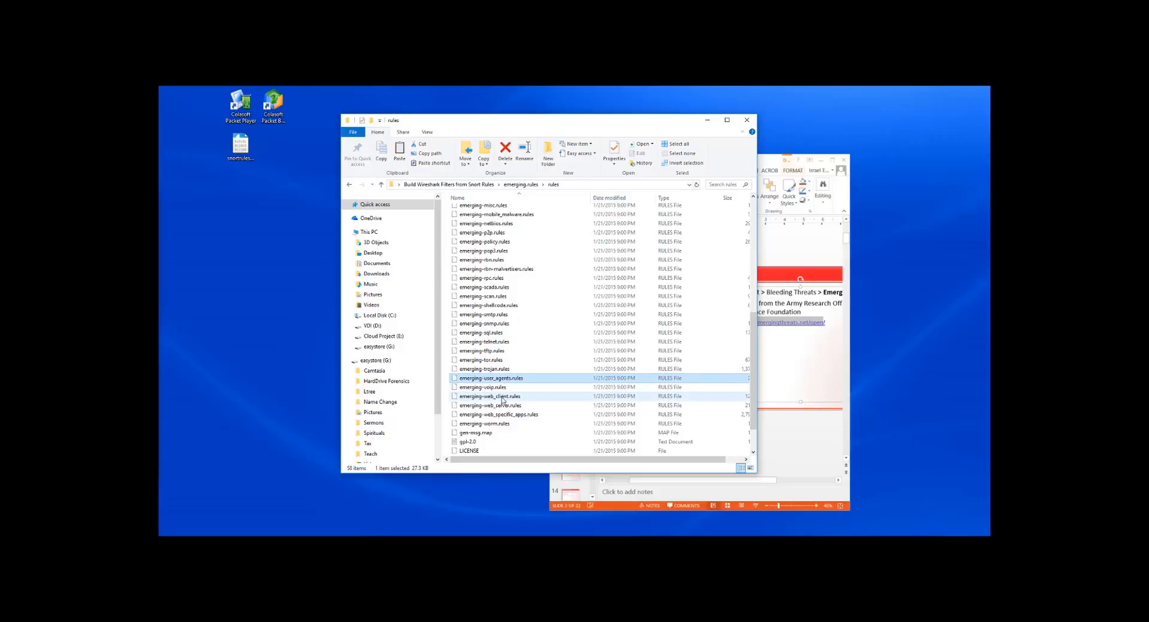
Open emerging-web_client.rules in Notepad++, minimize the rules folder window and maximize the editor.
{"action": "right_click", "coordinate": [503, 398]}
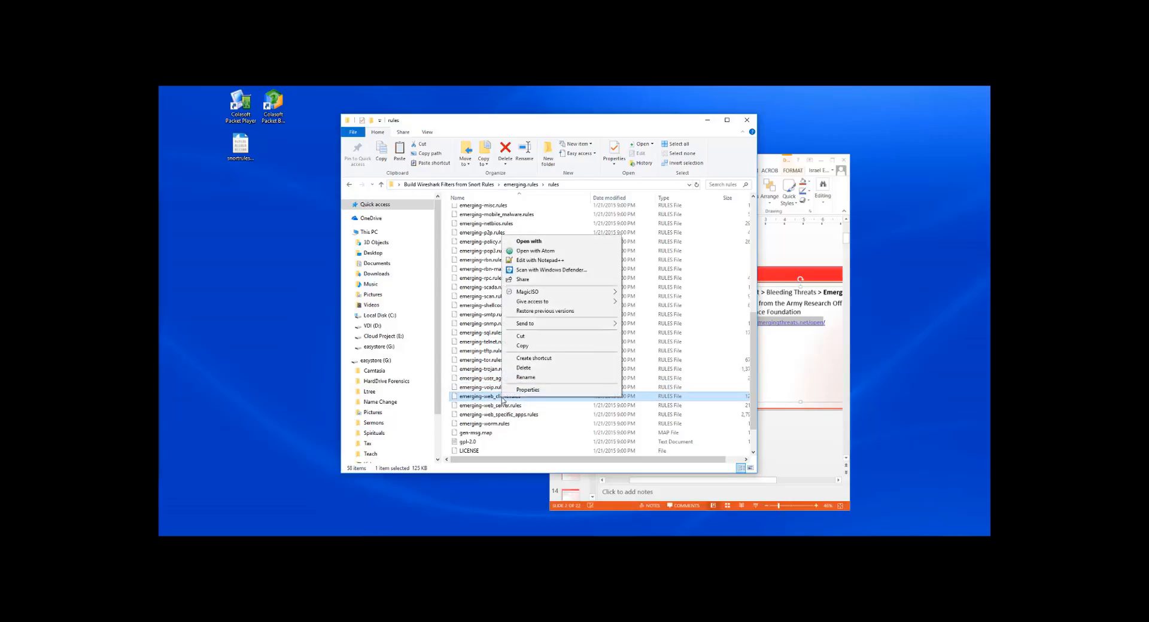
{"action": "left_click", "coordinate": [558, 261]}
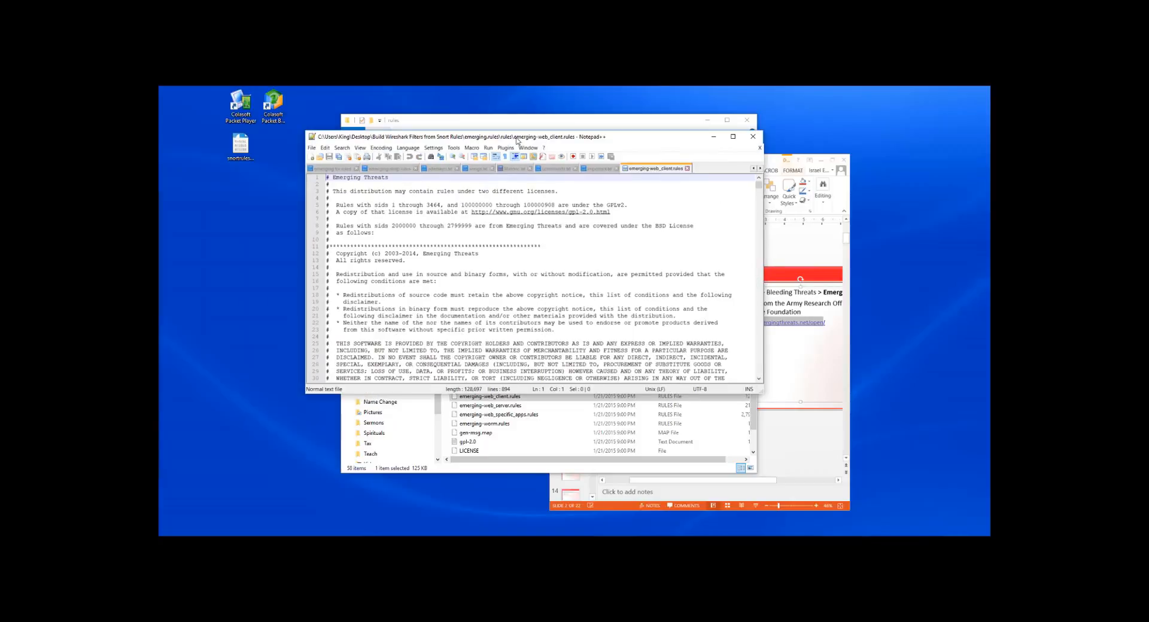
{"action": "left_click_drag", "start_coordinate": [517, 138], "coordinate": [533, 138]}
{"action": "left_click", "coordinate": [538, 121]}
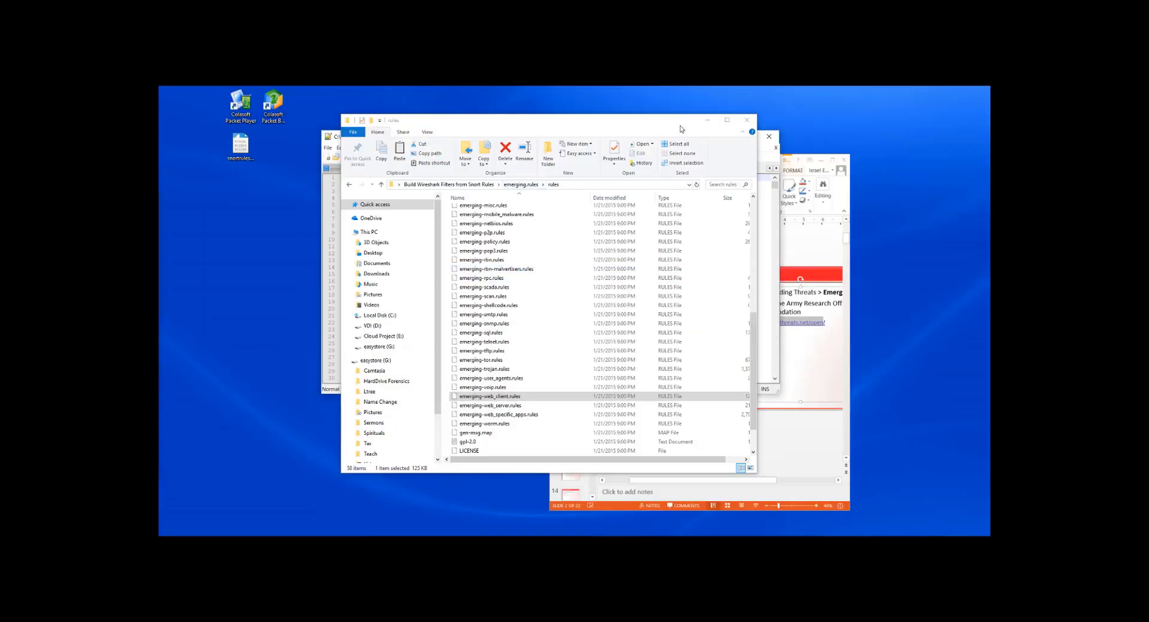
{"action": "left_click", "coordinate": [707, 121]}
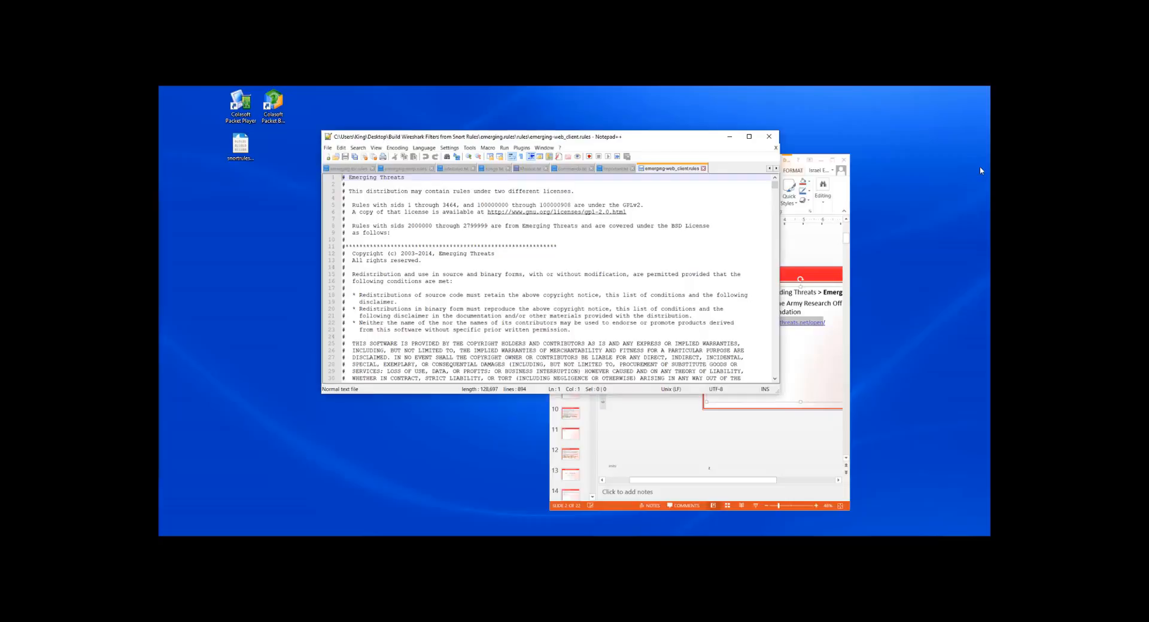
{"action": "left_click", "coordinate": [749, 136]}
Check the word wrap setting and enlarge the text around the first rules below the licence header.
{"action": "scroll", "coordinate": [606, 211], "scroll_direction": "down", "scroll_amount": 8}
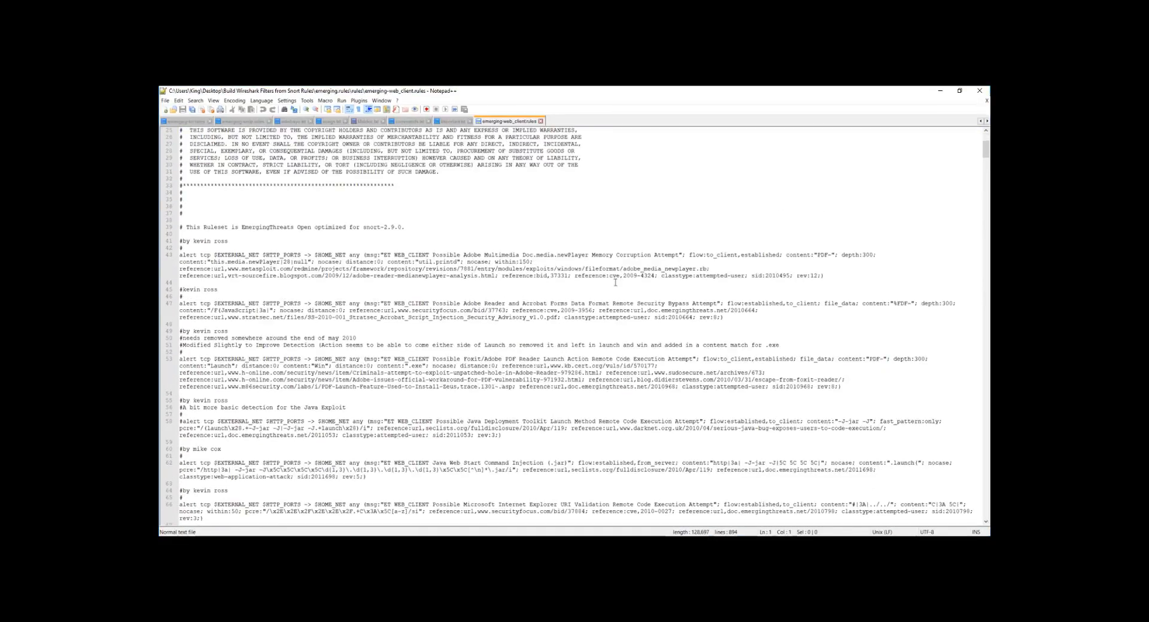
{"action": "left_click", "coordinate": [213, 101]}
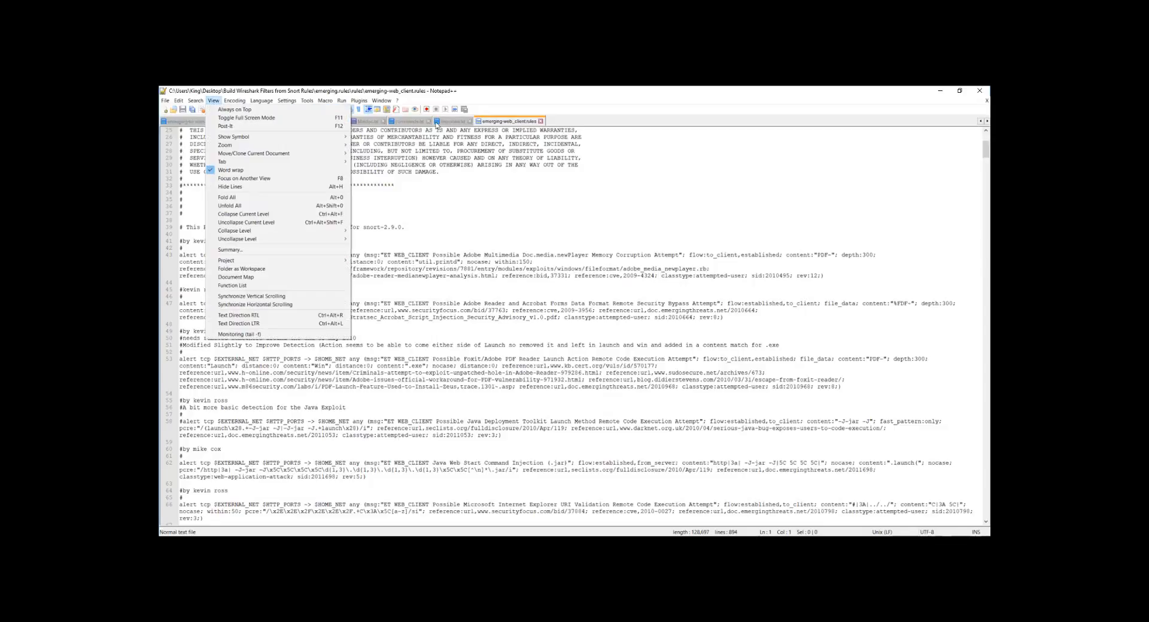
{"action": "left_click", "coordinate": [624, 285]}
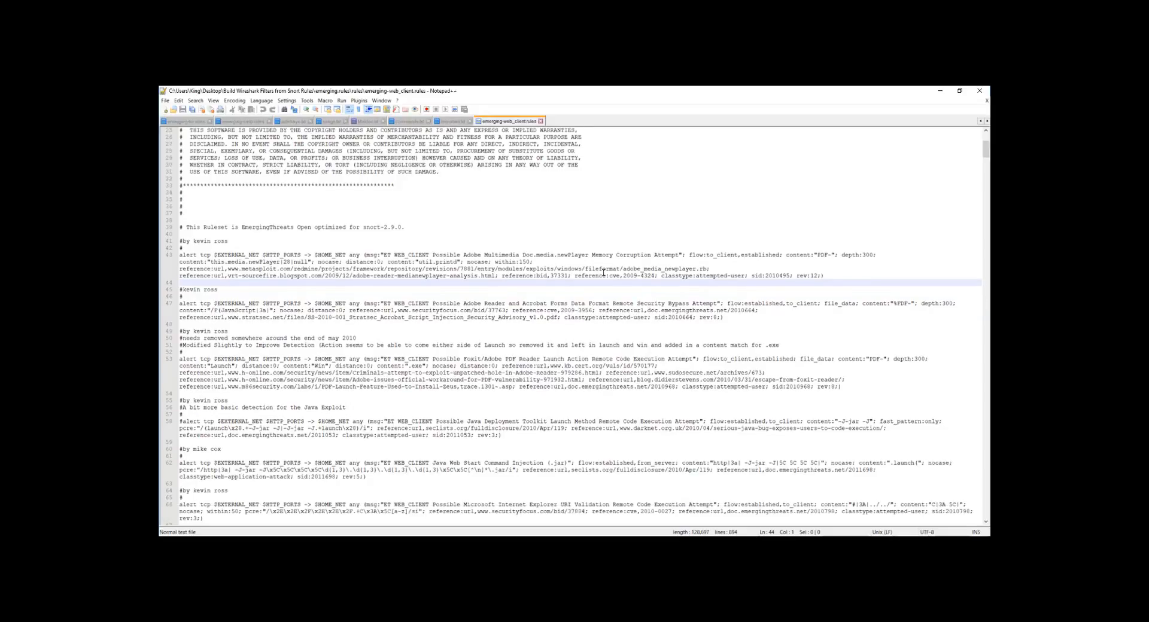
{"action": "scroll", "coordinate": [604, 272], "scroll_direction": "up", "scroll_amount": 4, "text": "ctrl"}
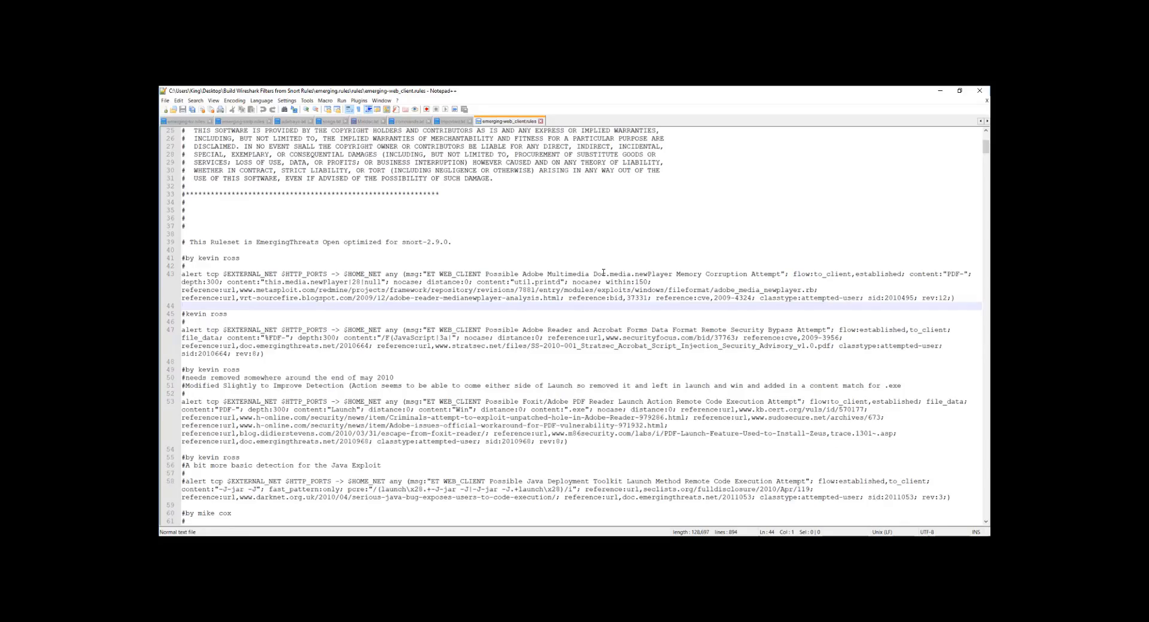
{"action": "scroll", "coordinate": [603, 273], "scroll_direction": "up", "scroll_amount": 1, "text": "ctrl"}
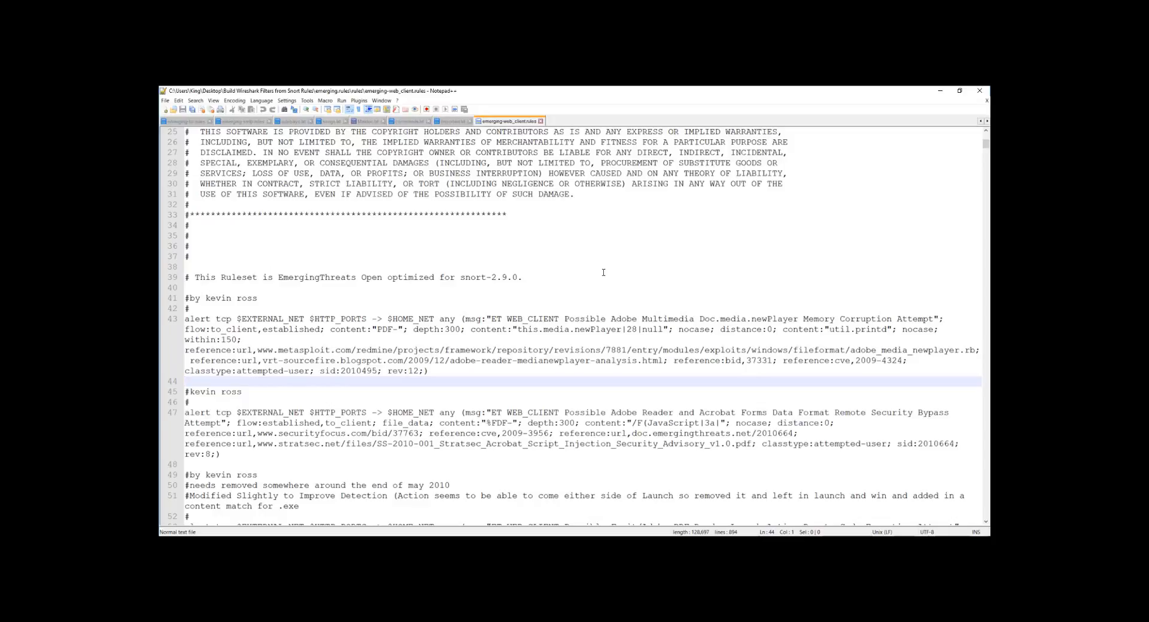
{"action": "scroll", "coordinate": [622, 277], "scroll_direction": "down", "scroll_amount": 4}
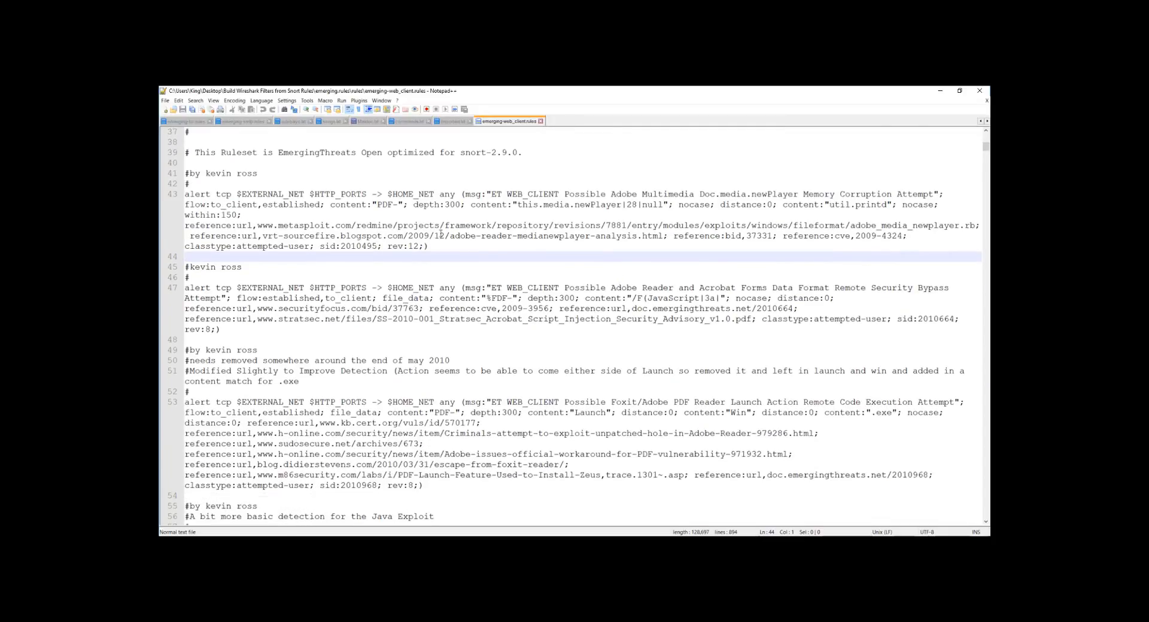
Examine the header of the rule on line 43: author comment, action, protocol, source network, HTTP ports, direction, home network and destination port.
{"action": "left_click_drag", "start_coordinate": [257, 174], "coordinate": [215, 175]}
{"action": "left_click", "coordinate": [357, 206]}
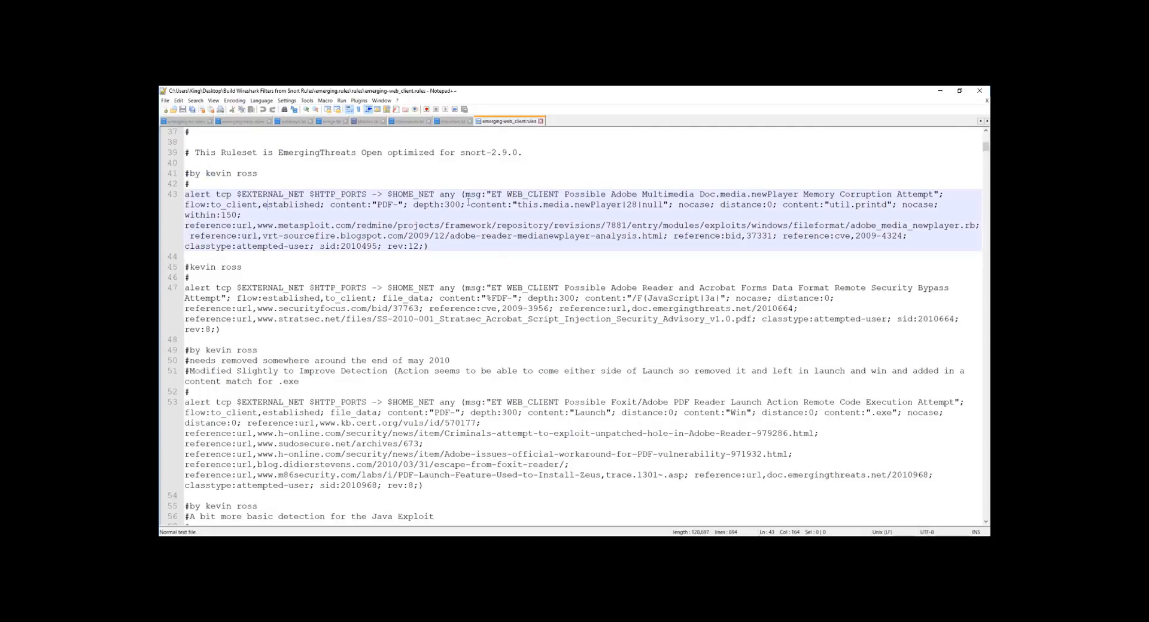
{"action": "left_click_drag", "start_coordinate": [184, 193], "coordinate": [306, 193]}
{"action": "left_click_drag", "start_coordinate": [309, 195], "coordinate": [369, 198]}
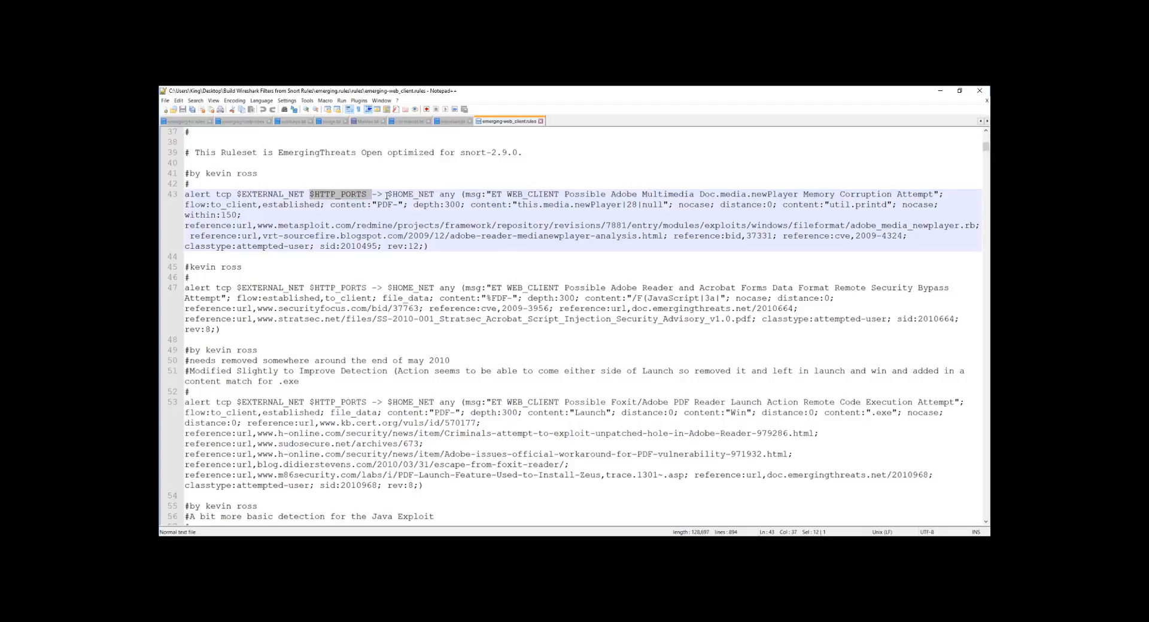
{"action": "left_click_drag", "start_coordinate": [372, 196], "coordinate": [433, 195]}
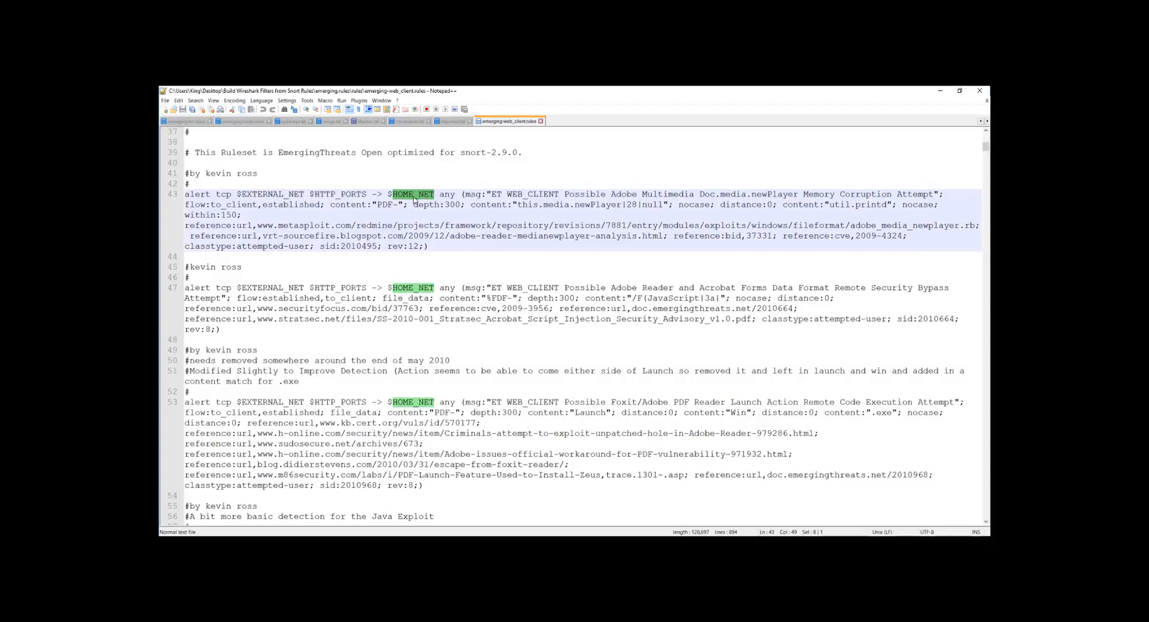
{"action": "left_click", "coordinate": [438, 195]}
{"action": "double_click", "coordinate": [448, 195]}
{"action": "left_click", "coordinate": [472, 194]}
Examine the line 43 rule's alert message, flow option, first content match "PDF-" and its depth option.
{"action": "left_click_drag", "start_coordinate": [465, 195], "coordinate": [937, 194]}
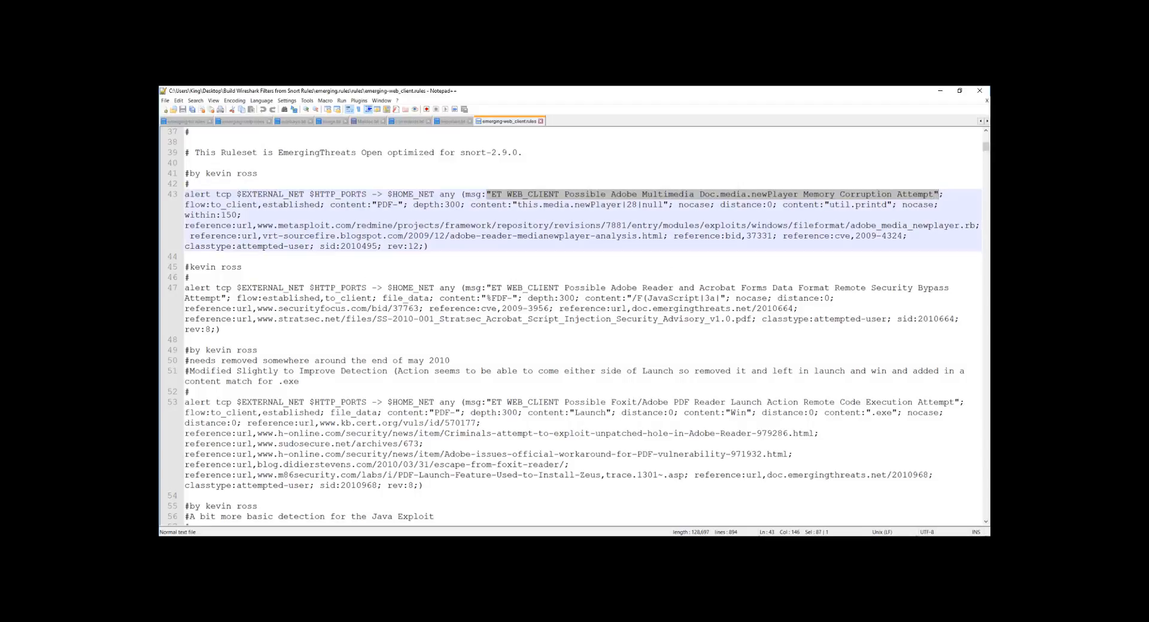
{"action": "left_click", "coordinate": [939, 194]}
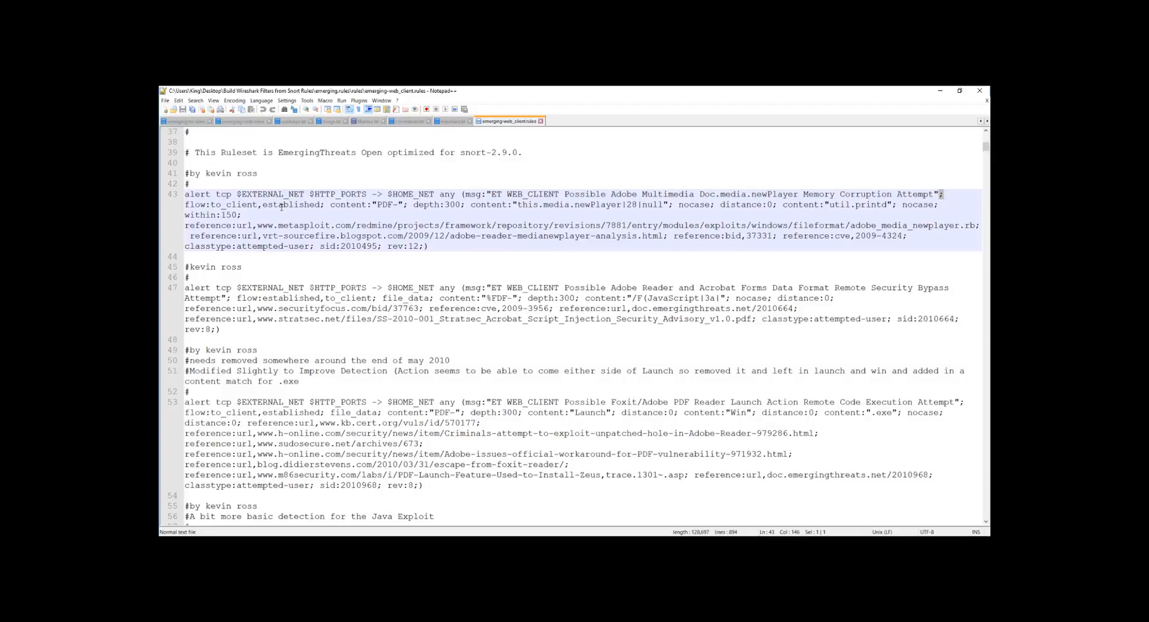
{"action": "double_click", "coordinate": [200, 204]}
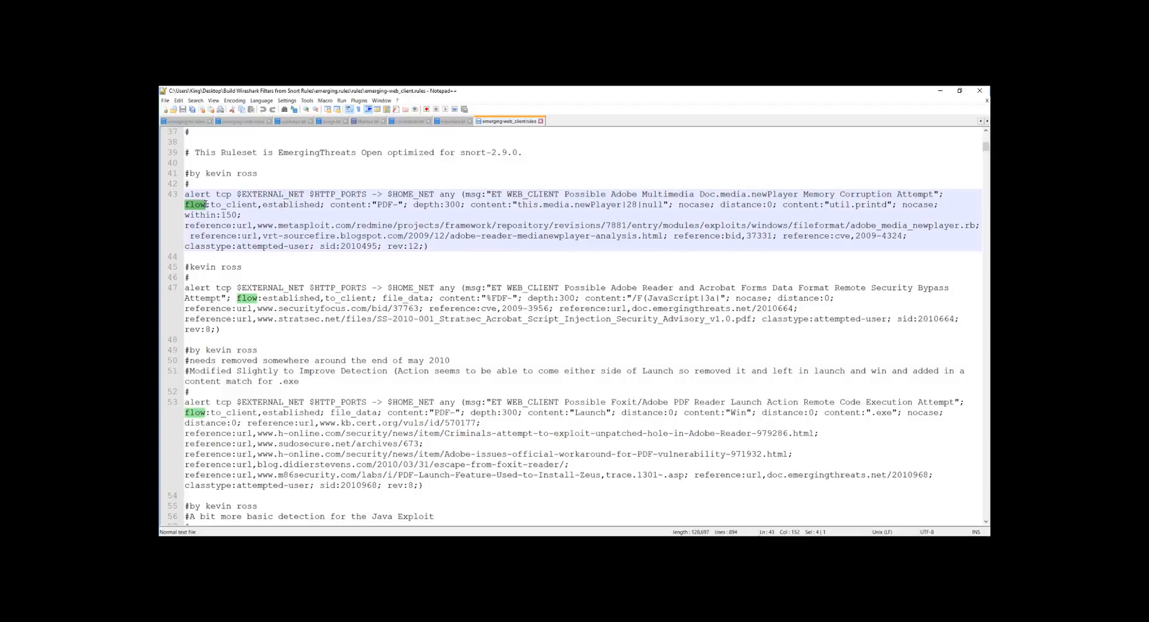
{"action": "left_click_drag", "start_coordinate": [211, 204], "coordinate": [367, 204]}
{"action": "key", "text": "shift+Left"}
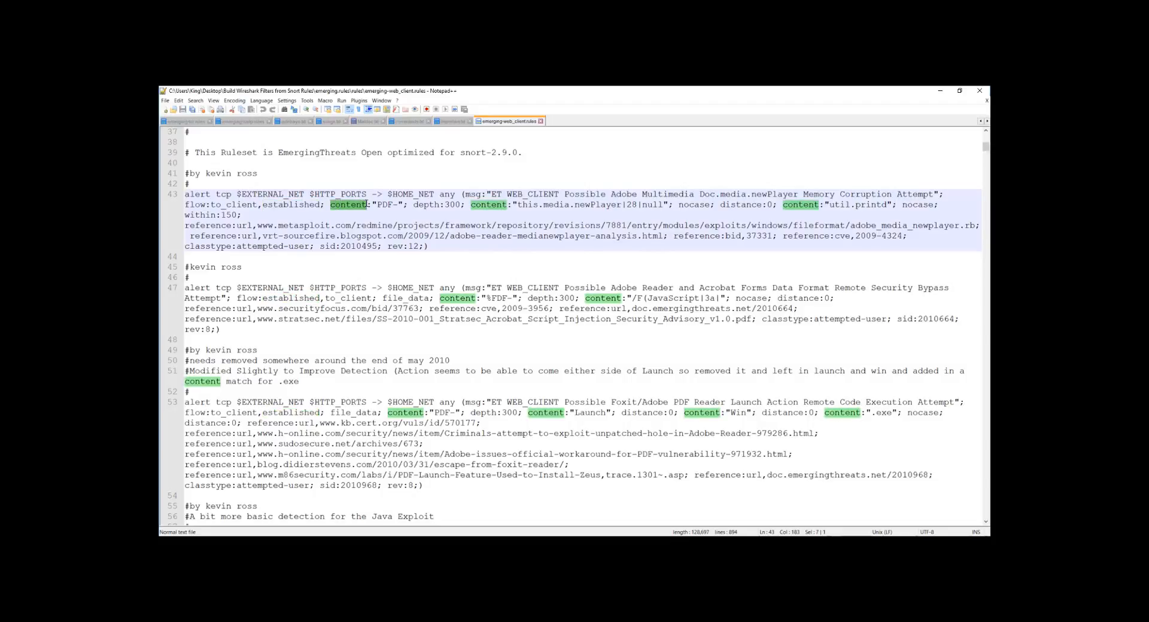
{"action": "left_click", "coordinate": [371, 205]}
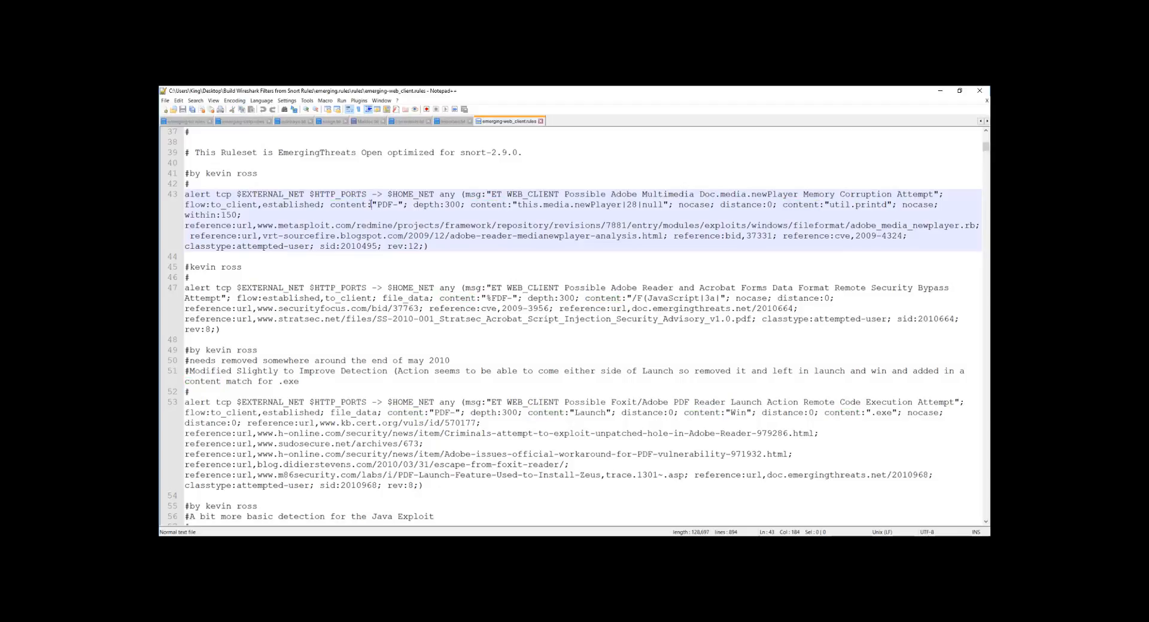
{"action": "left_click_drag", "start_coordinate": [367, 205], "coordinate": [394, 204]}
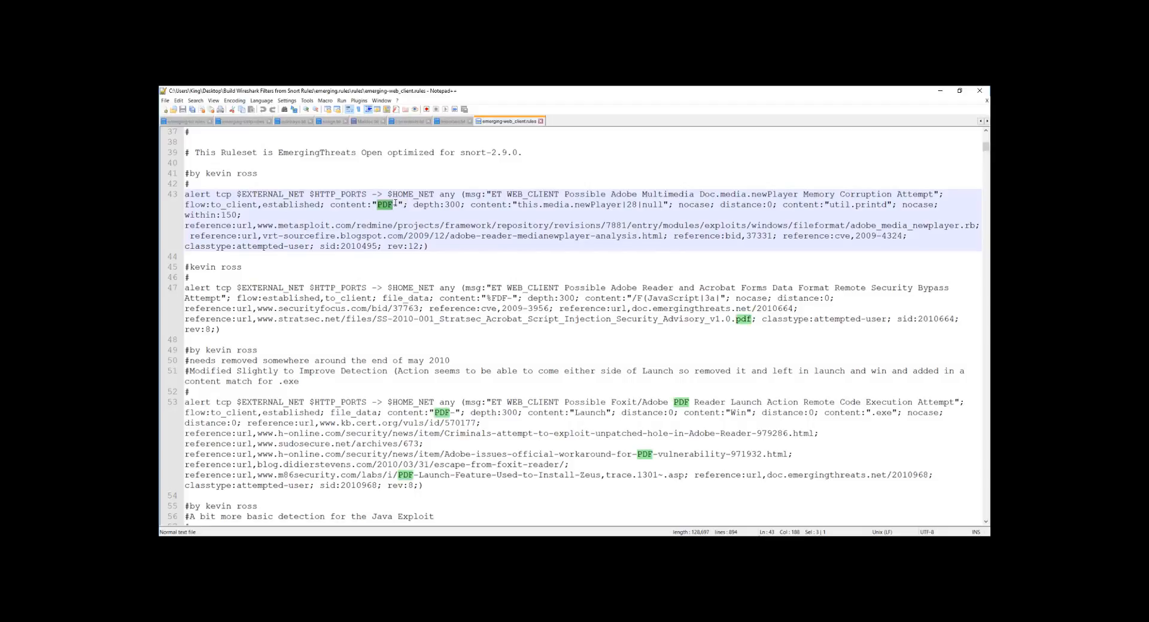
{"action": "mouse_move", "coordinate": [412, 204]}
{"action": "left_mouse_down"}
{"action": "mouse_move", "coordinate": [508, 205]}
{"action": "mouse_move", "coordinate": [418, 206]}
{"action": "left_mouse_up"}
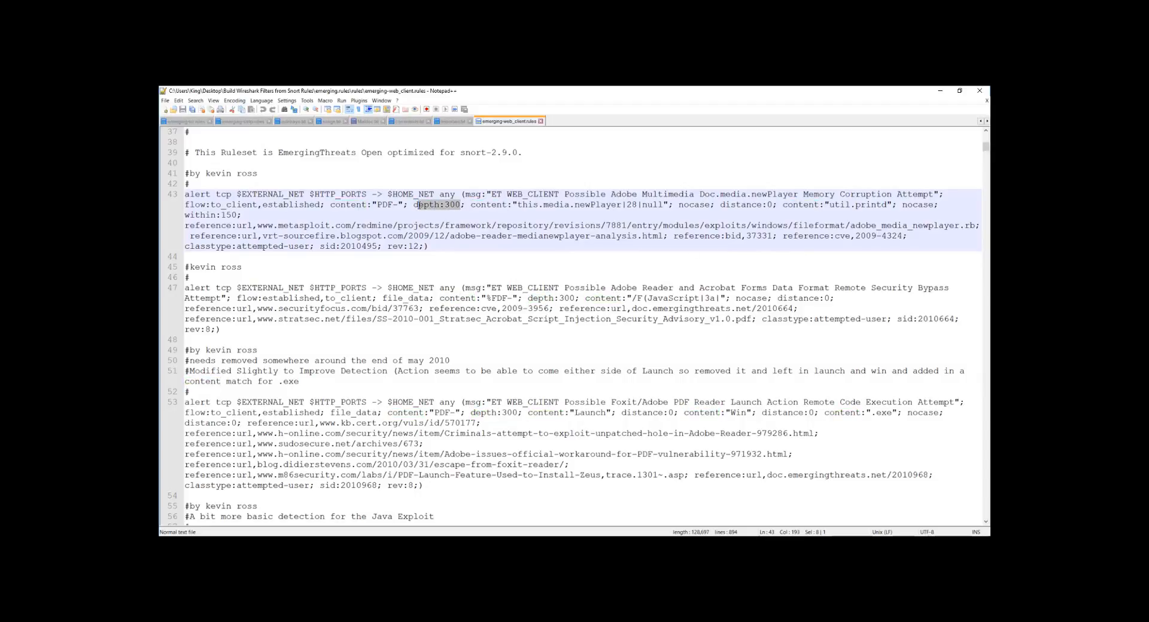
Examine the line 43 rule's second content match "this.media.newPlayer|28|null" with its nocase and distance options, comparing them with the first match and its depth.
{"action": "left_click_drag", "start_coordinate": [331, 205], "coordinate": [377, 205]}
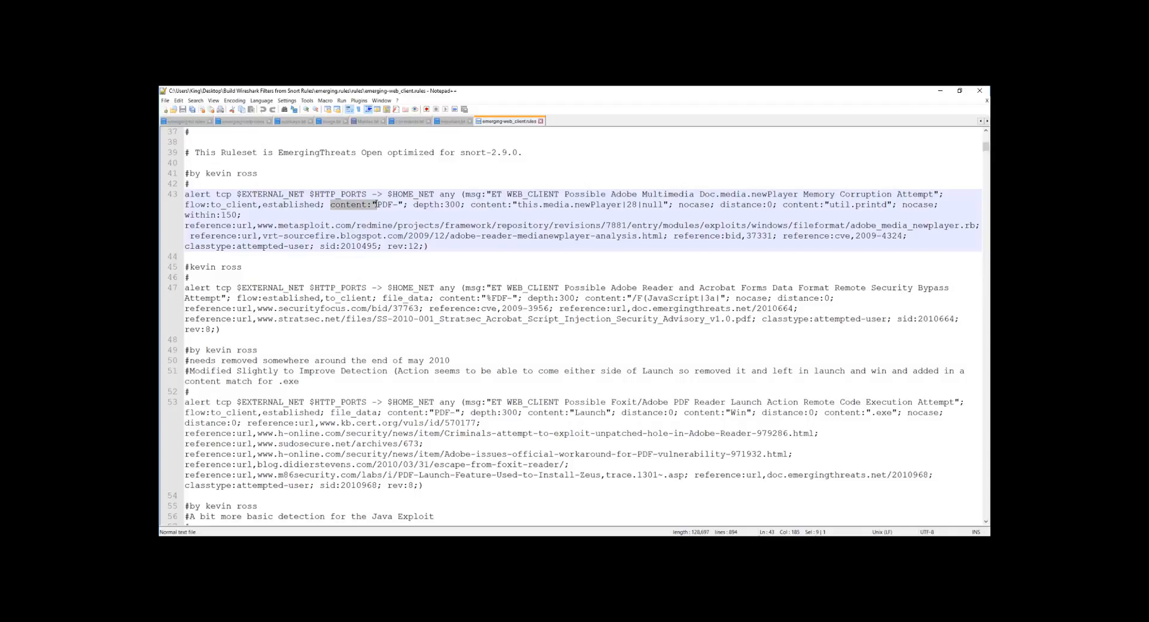
{"action": "left_click_drag", "start_coordinate": [470, 205], "coordinate": [662, 202]}
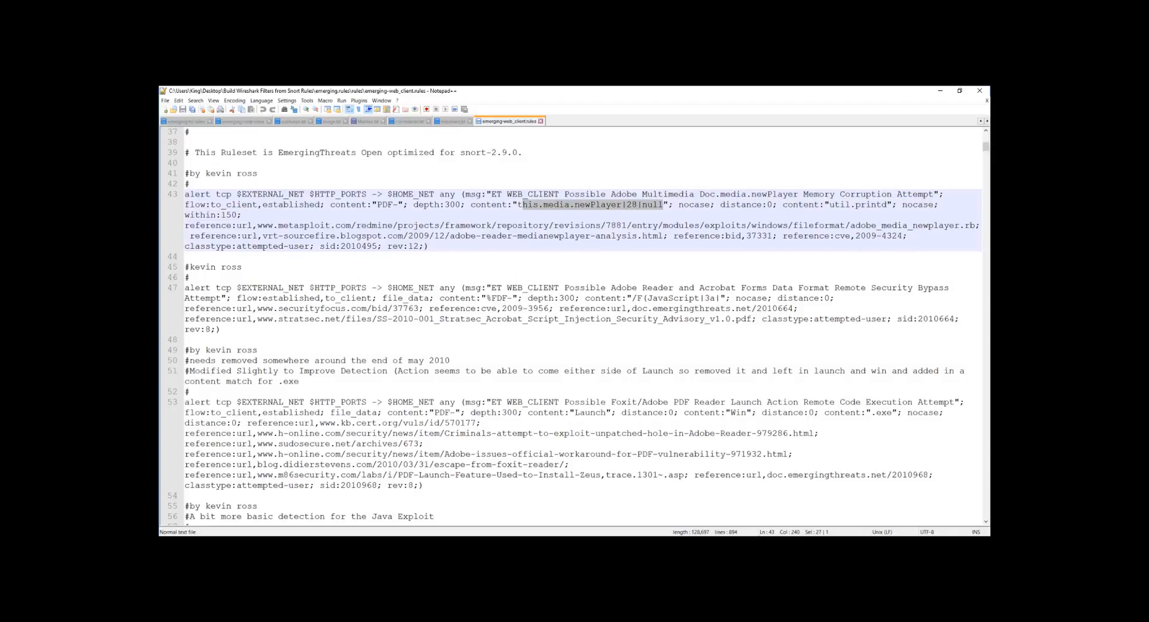
{"action": "left_click_drag", "start_coordinate": [710, 205], "coordinate": [481, 205]}
{"action": "left_click_drag", "start_coordinate": [471, 205], "coordinate": [508, 205]}
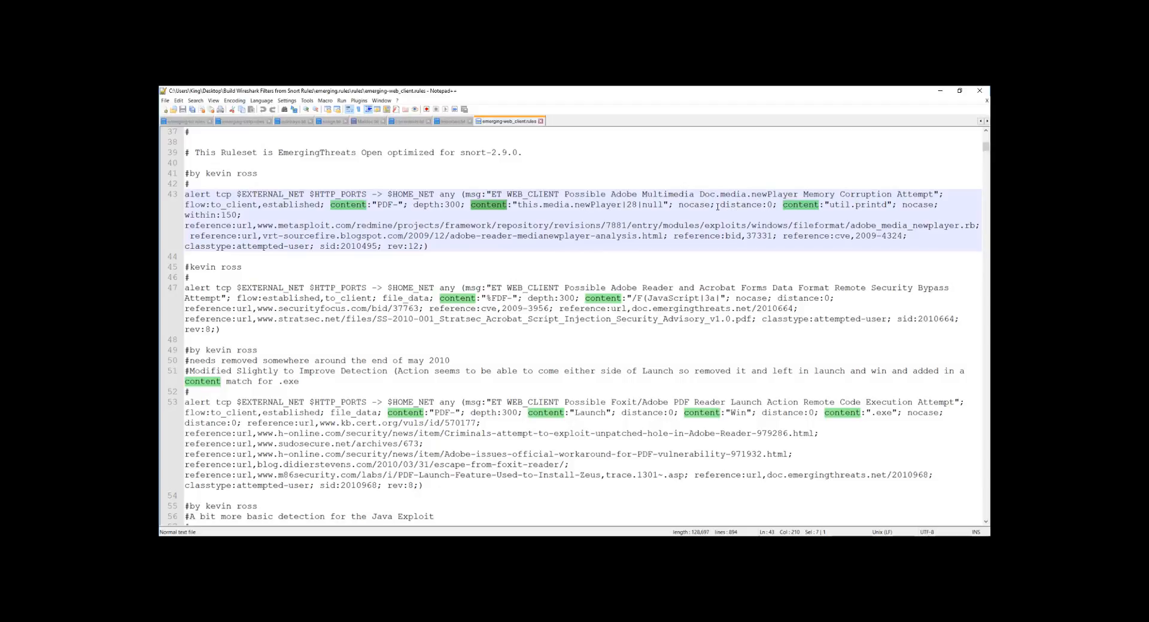
{"action": "left_click_drag", "start_coordinate": [773, 205], "coordinate": [721, 205]}
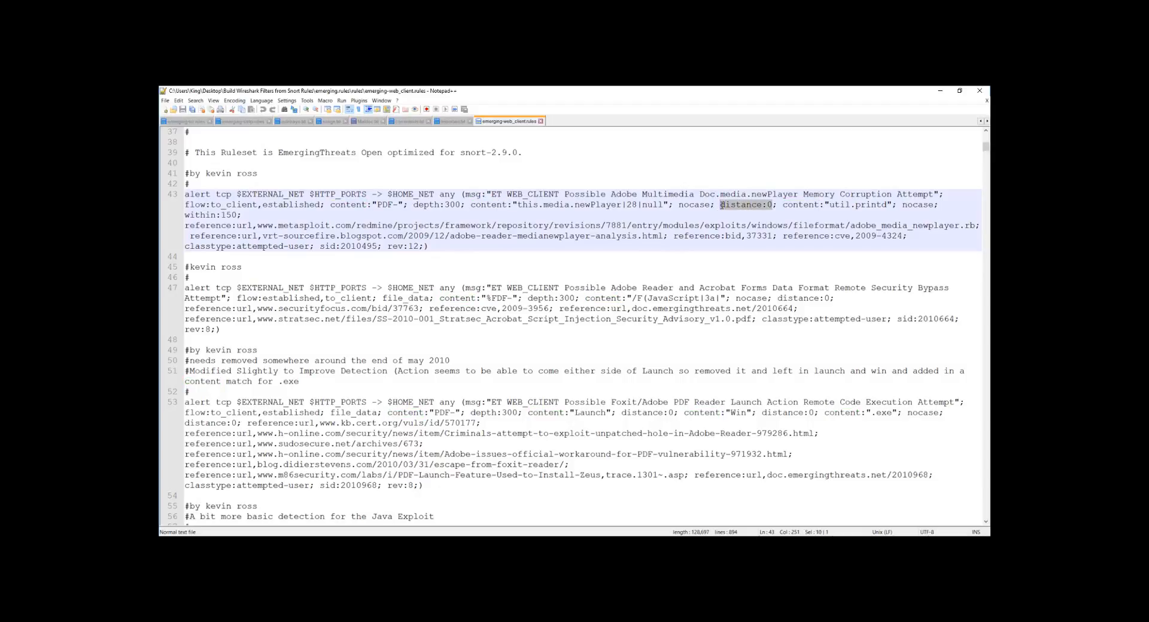
{"action": "left_click", "coordinate": [761, 205]}
{"action": "left_click_drag", "start_coordinate": [413, 205], "coordinate": [426, 205]}
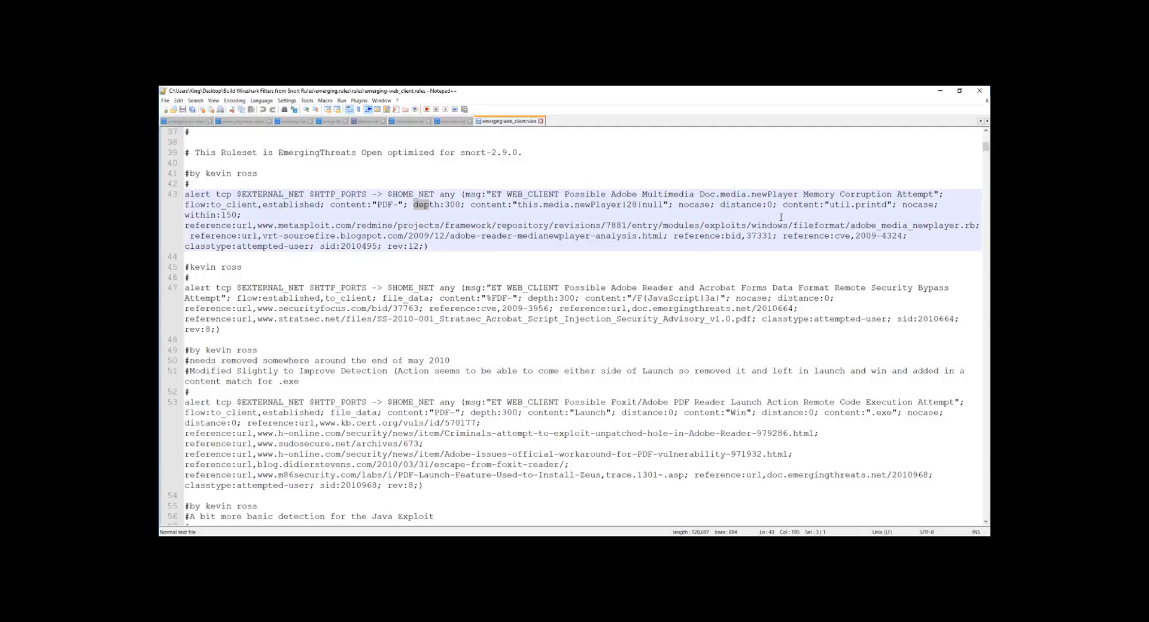
Examine the line 43 rule's third content match "util.printd" with its nocase and within:150 options.
{"action": "left_click_drag", "start_coordinate": [783, 204], "coordinate": [912, 204]}
{"action": "left_click_drag", "start_coordinate": [235, 214], "coordinate": [201, 216]}
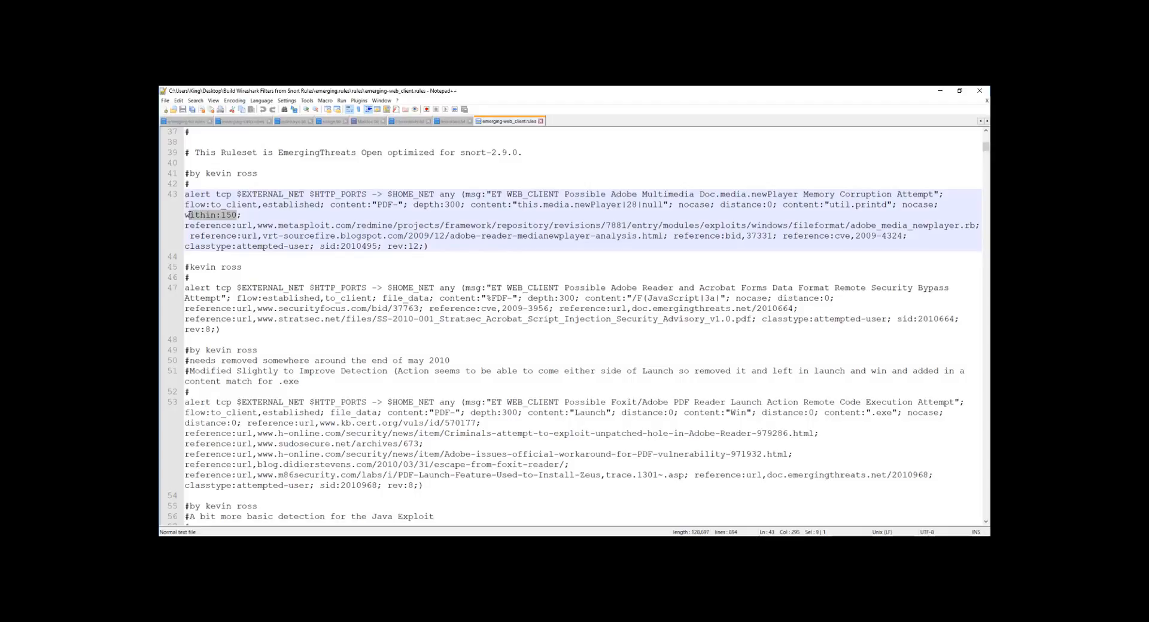
{"action": "left_click", "coordinate": [276, 211]}
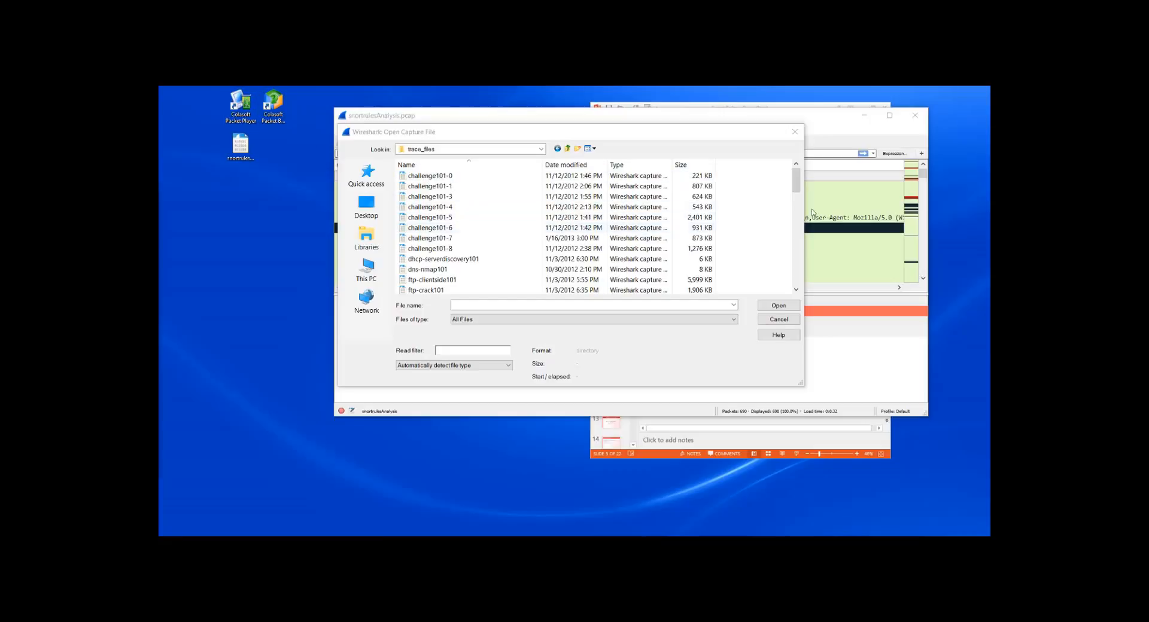
Switch to Wireshark, open the http-college101 capture from the trace_files folder and look over its first packets.
{"action": "left_click", "coordinate": [797, 180]}
{"action": "left_click_drag", "start_coordinate": [796, 180], "coordinate": [795, 241]}
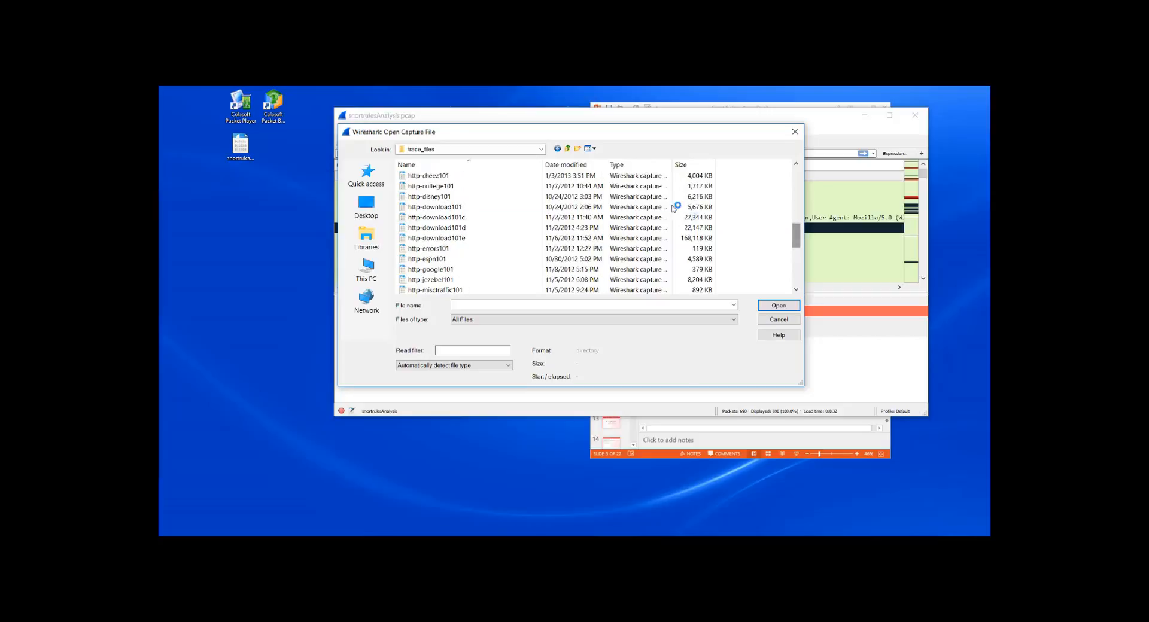
{"action": "left_click", "coordinate": [441, 189]}
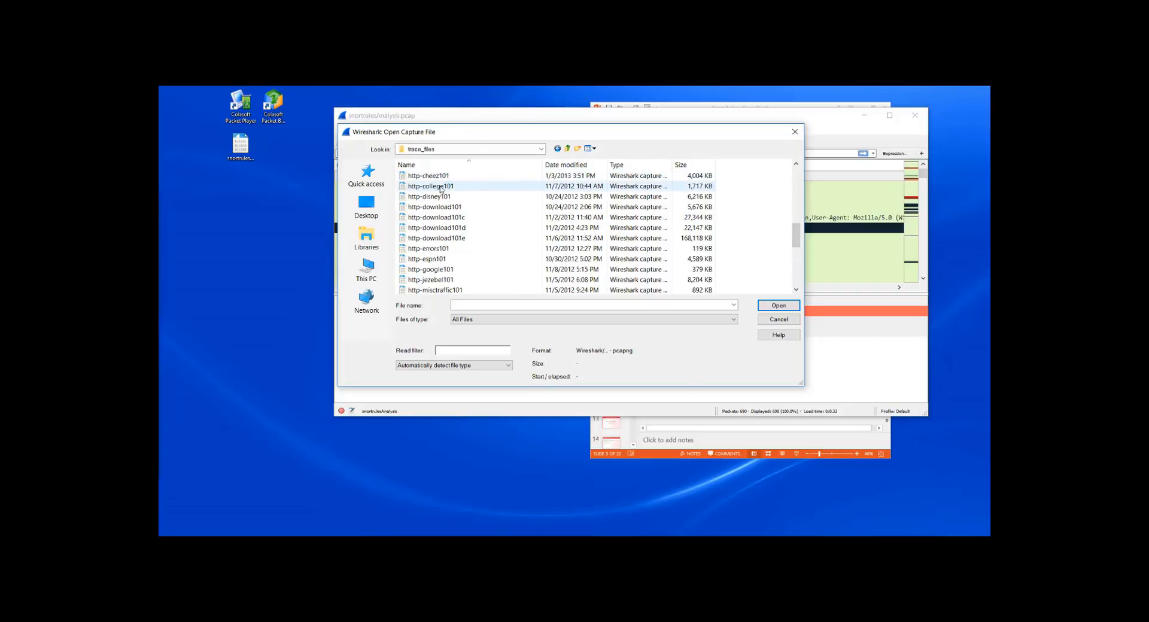
{"action": "double_click", "coordinate": [441, 187]}
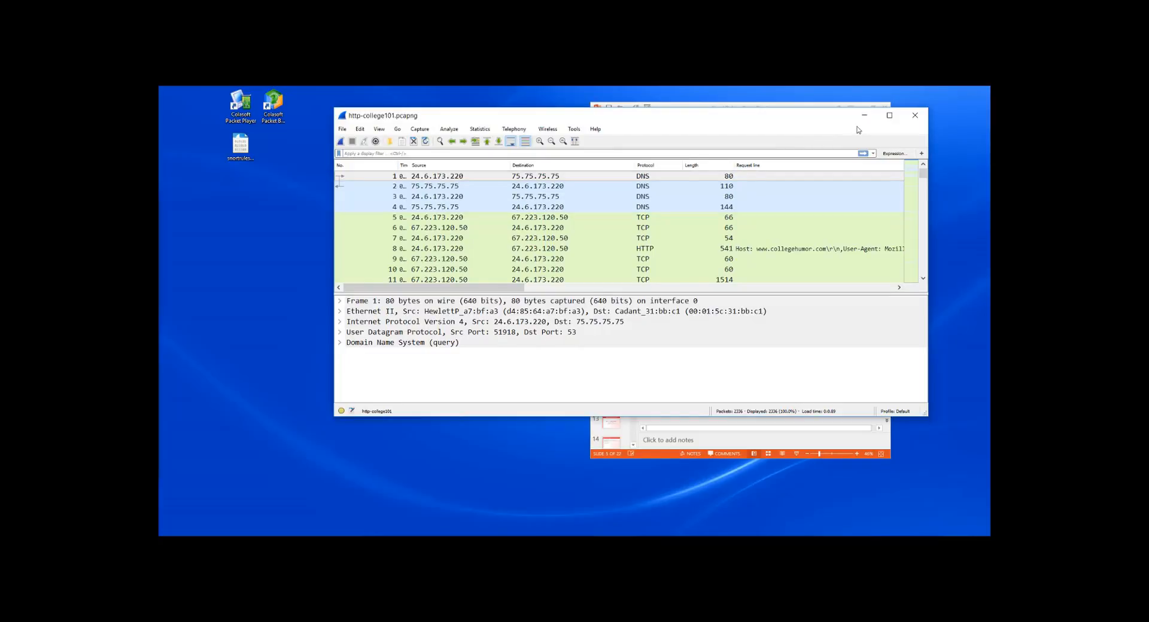
{"action": "left_click", "coordinate": [889, 117]}
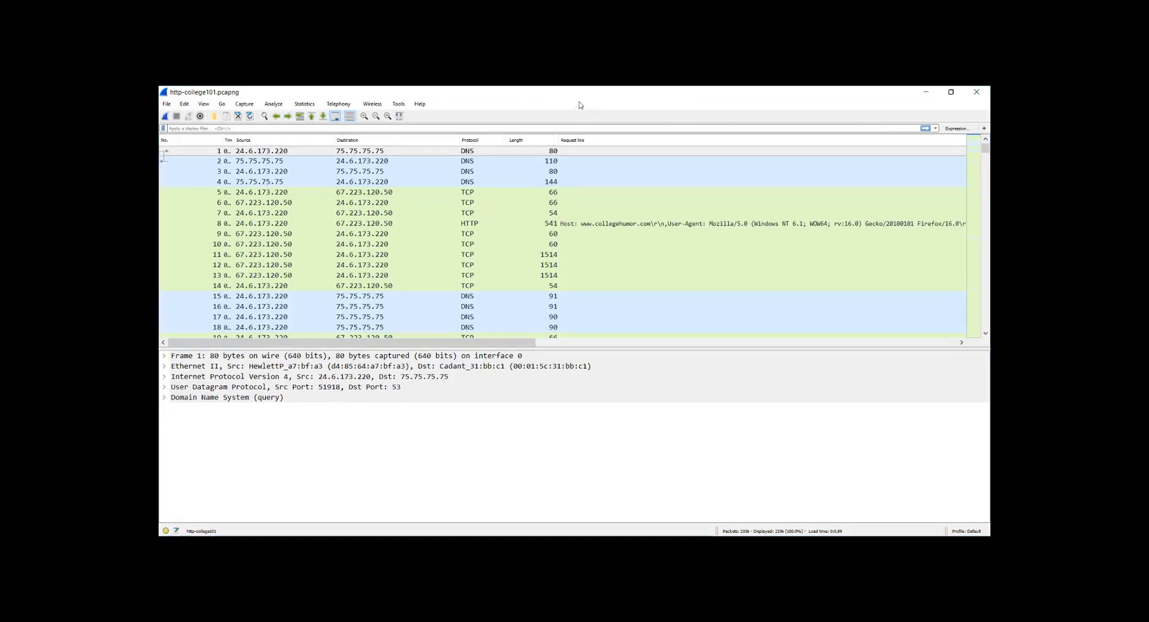
{"action": "left_click_drag", "start_coordinate": [581, 93], "coordinate": [612, 98]}
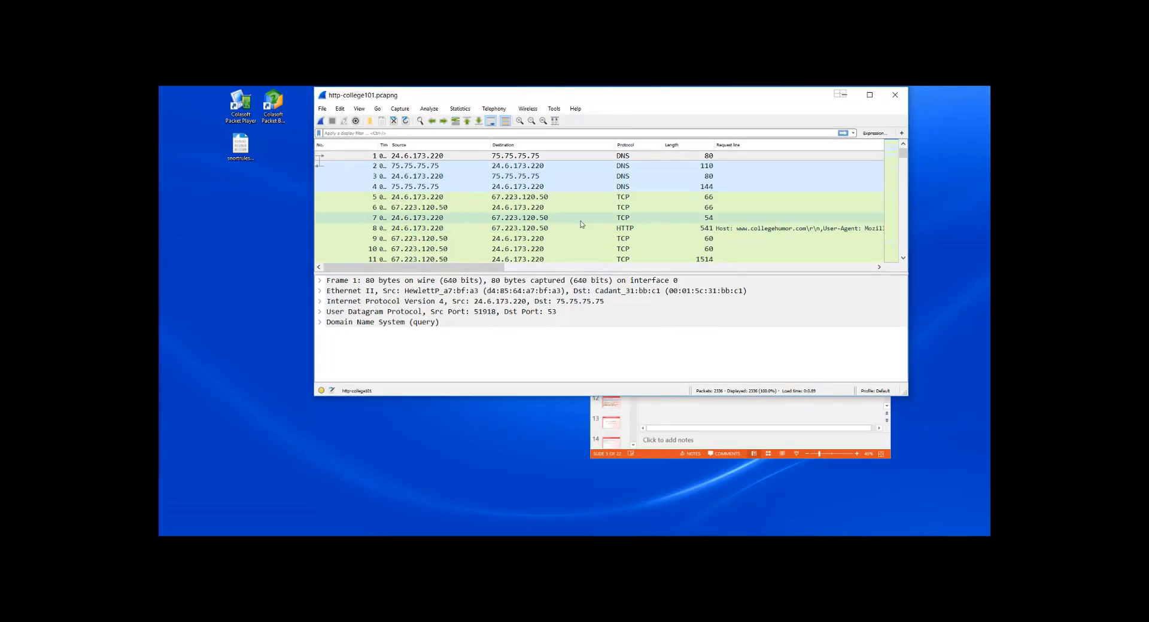
{"action": "scroll", "coordinate": [580, 224], "scroll_direction": "down", "scroll_amount": 4}
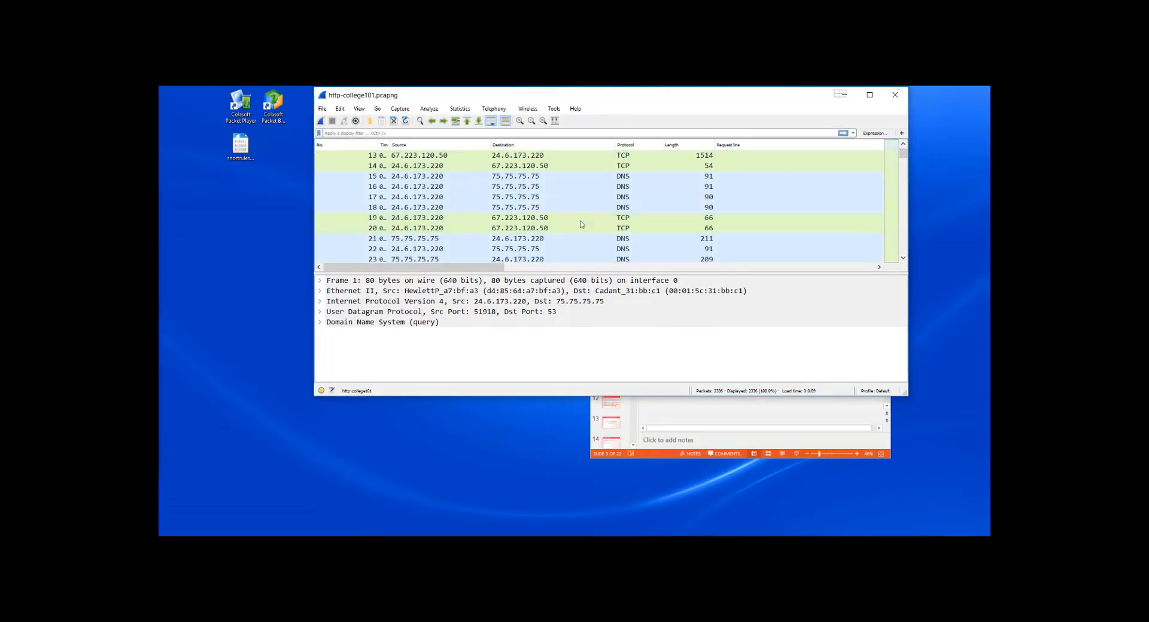
{"action": "scroll", "coordinate": [581, 224], "scroll_direction": "up", "scroll_amount": 4}
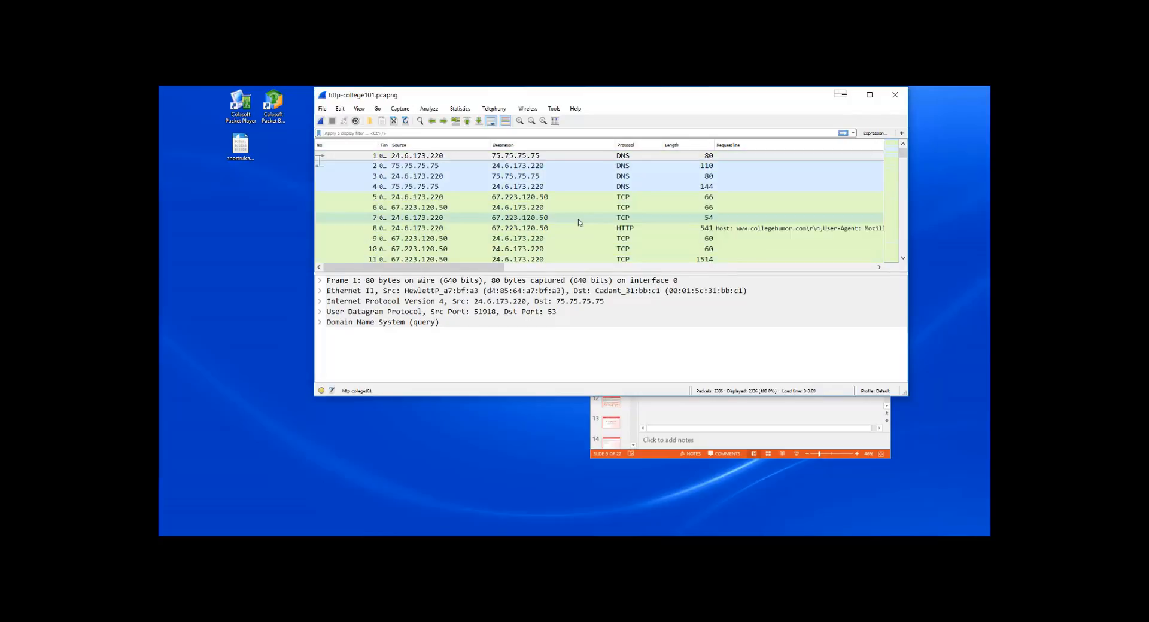
Apply the display filter http to the http-college101 capture.
{"action": "left_click", "coordinate": [498, 135]}
{"action": "type", "text": "http"}
{"action": "key", "text": "Return"}
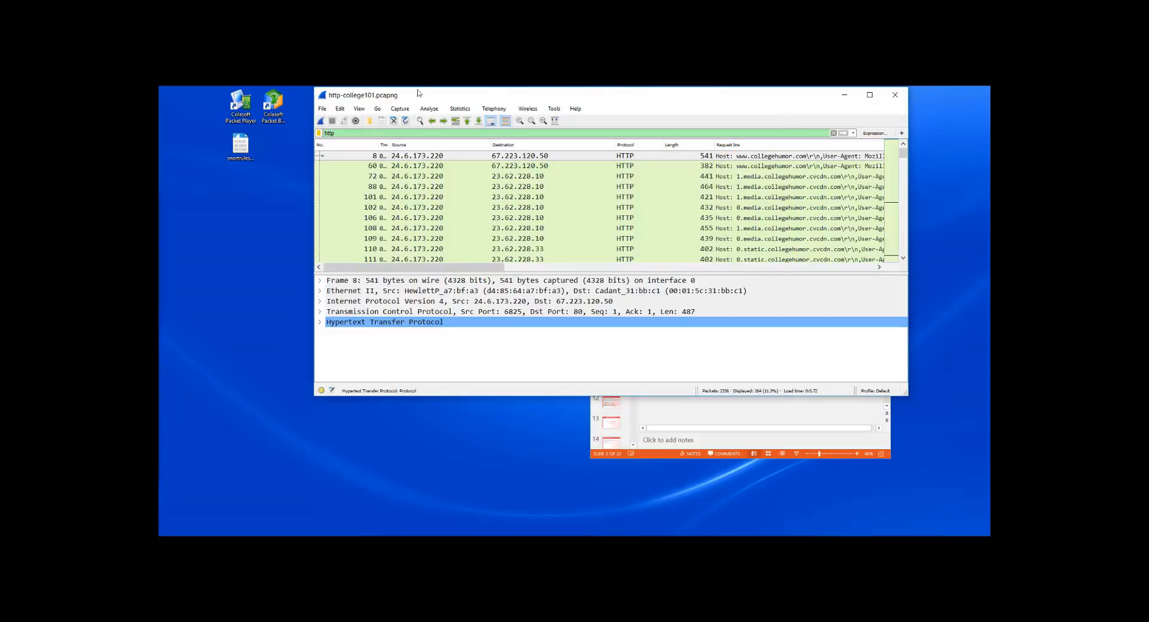
Switch to Colasoft Packet Builder and import the http-college101 capture, replacing the current packet list.
{"action": "left_click", "coordinate": [281, 104]}
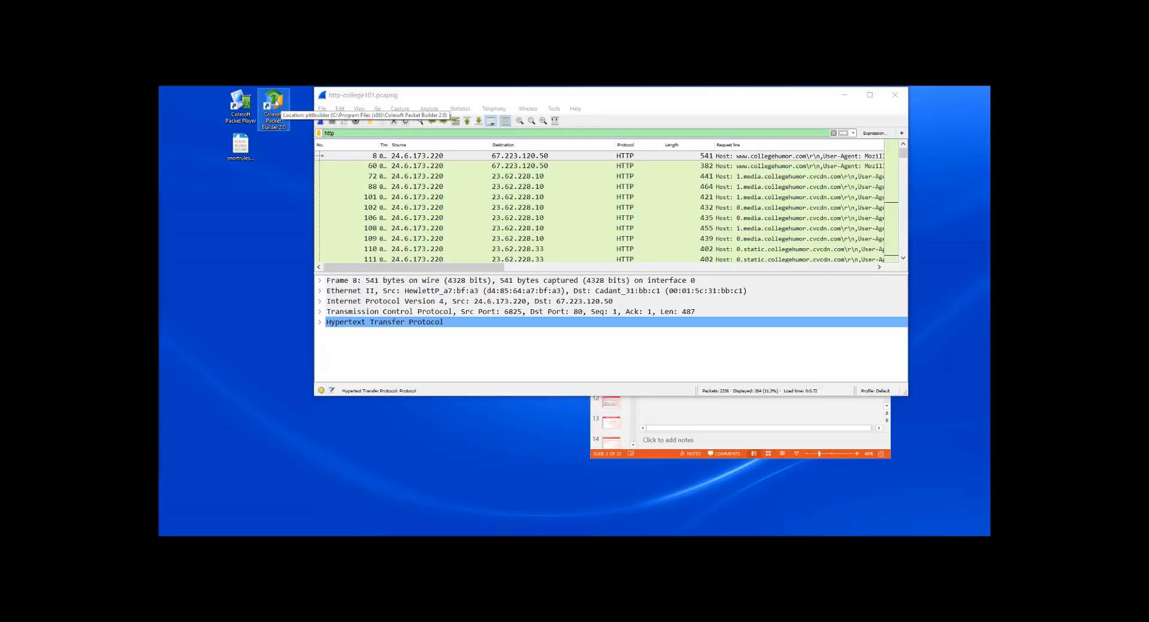
{"action": "double_click", "coordinate": [275, 103]}
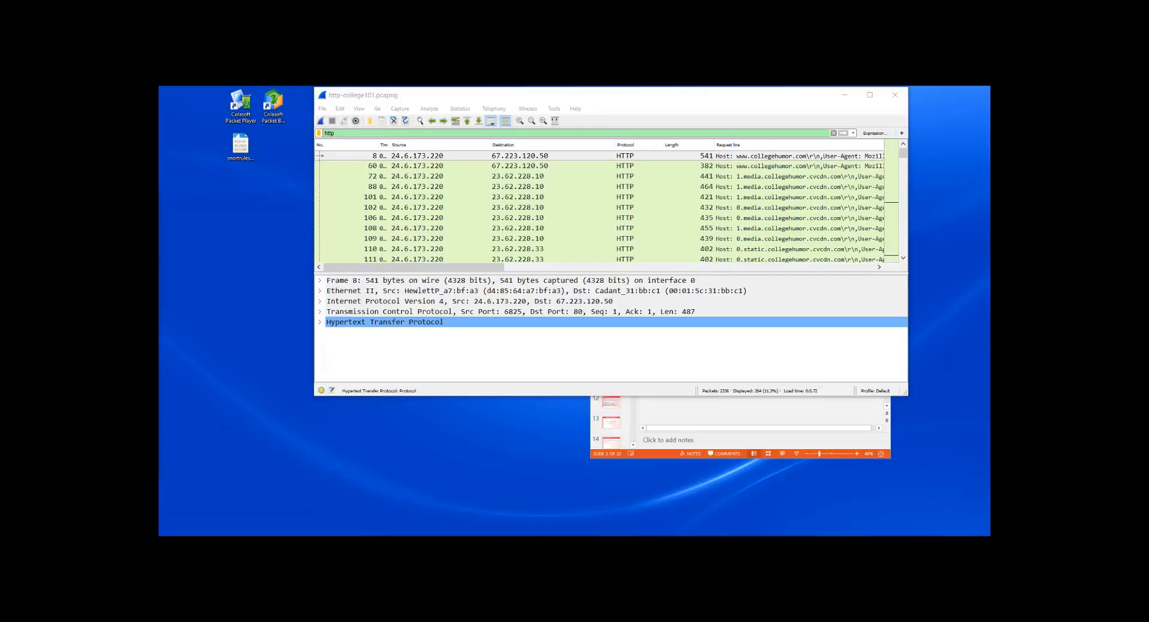
{"action": "left_click_drag", "start_coordinate": [158, 124], "coordinate": [412, 111]}
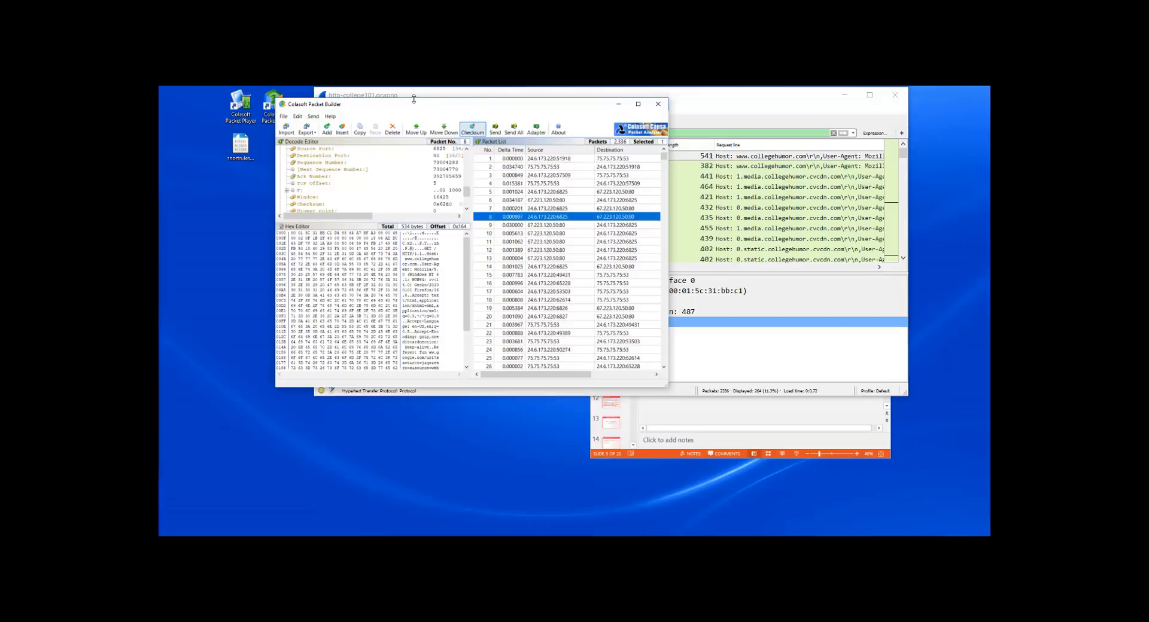
{"action": "left_click", "coordinate": [286, 130]}
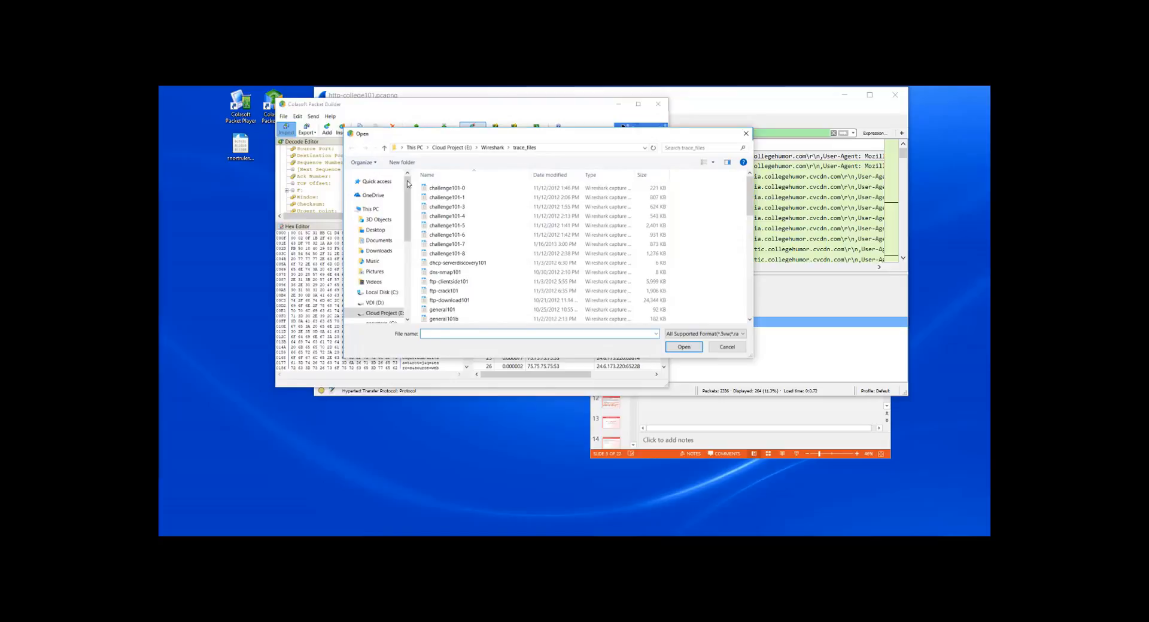
{"action": "scroll", "coordinate": [482, 275], "scroll_direction": "down", "scroll_amount": 3}
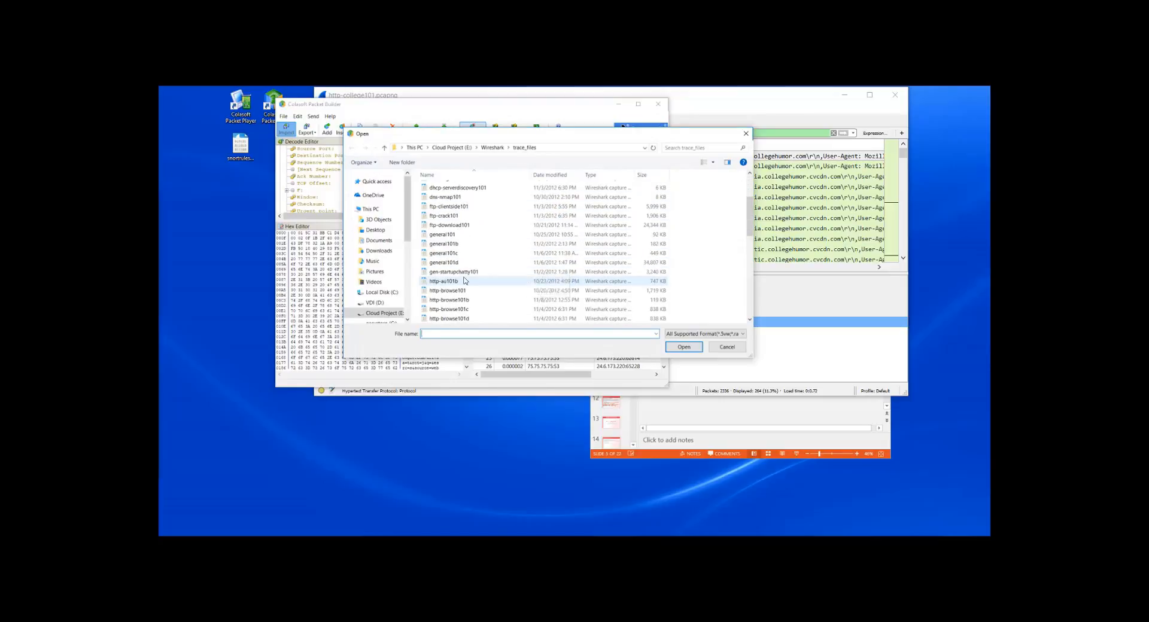
{"action": "left_click", "coordinate": [473, 281]}
{"action": "scroll", "coordinate": [473, 290], "scroll_direction": "down", "scroll_amount": 2}
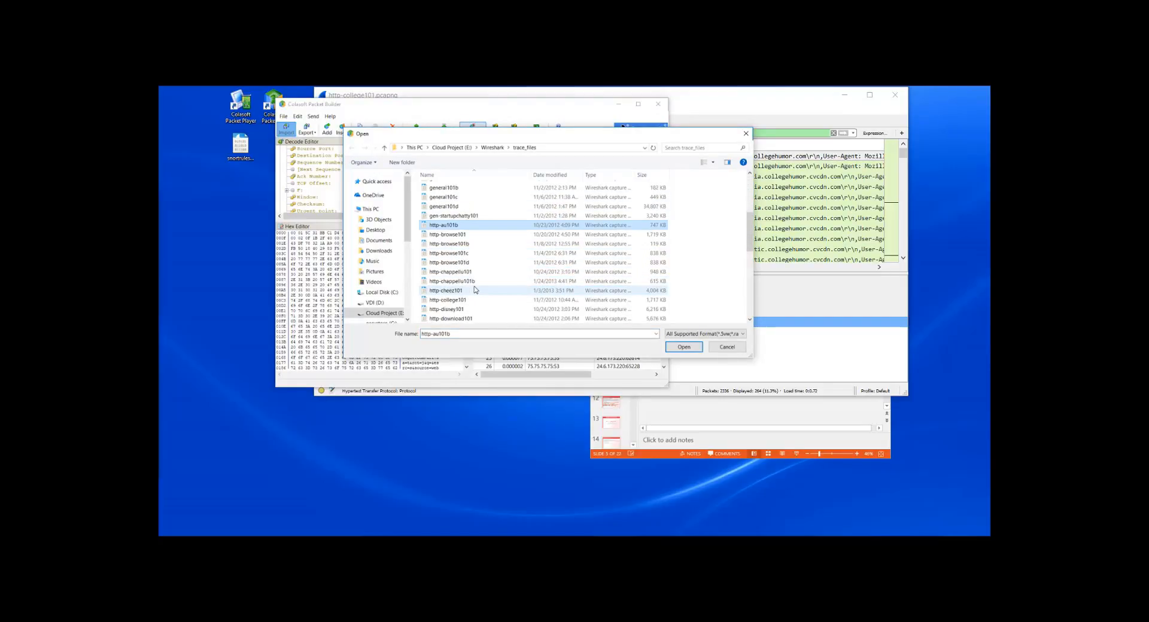
{"action": "left_click", "coordinate": [471, 300]}
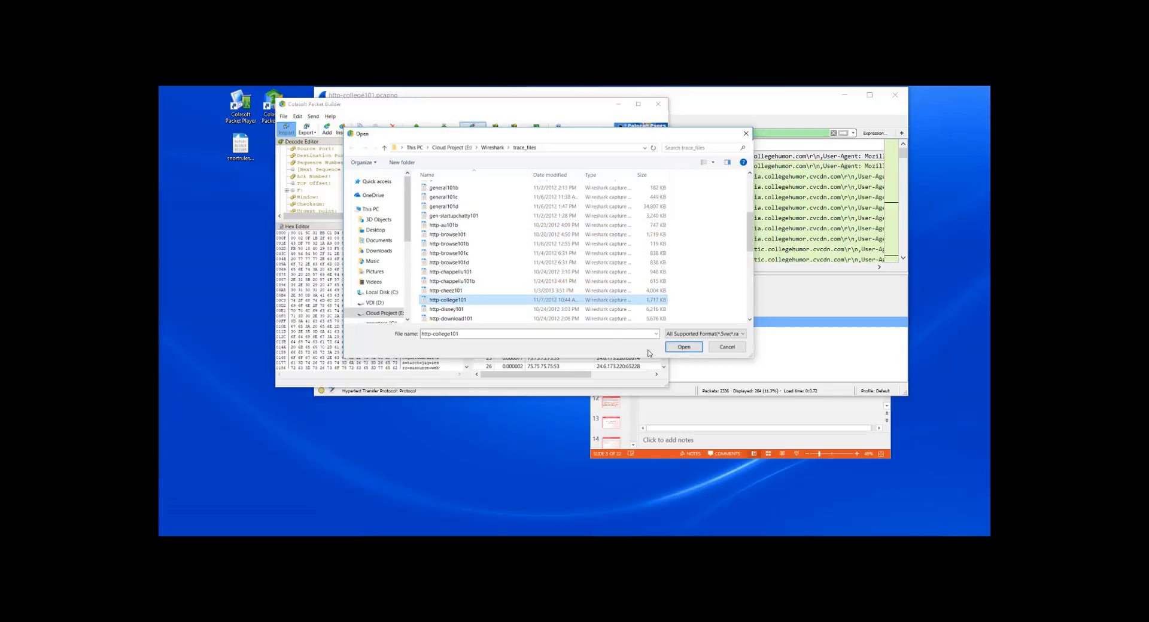
{"action": "left_click", "coordinate": [669, 346]}
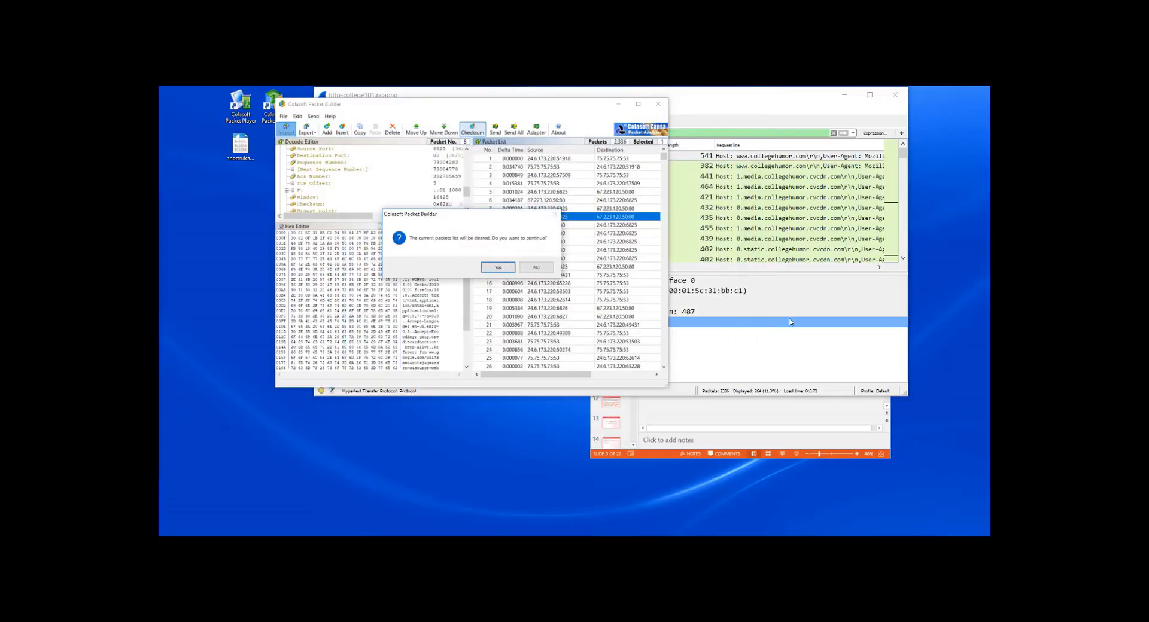
{"action": "left_click", "coordinate": [498, 267]}
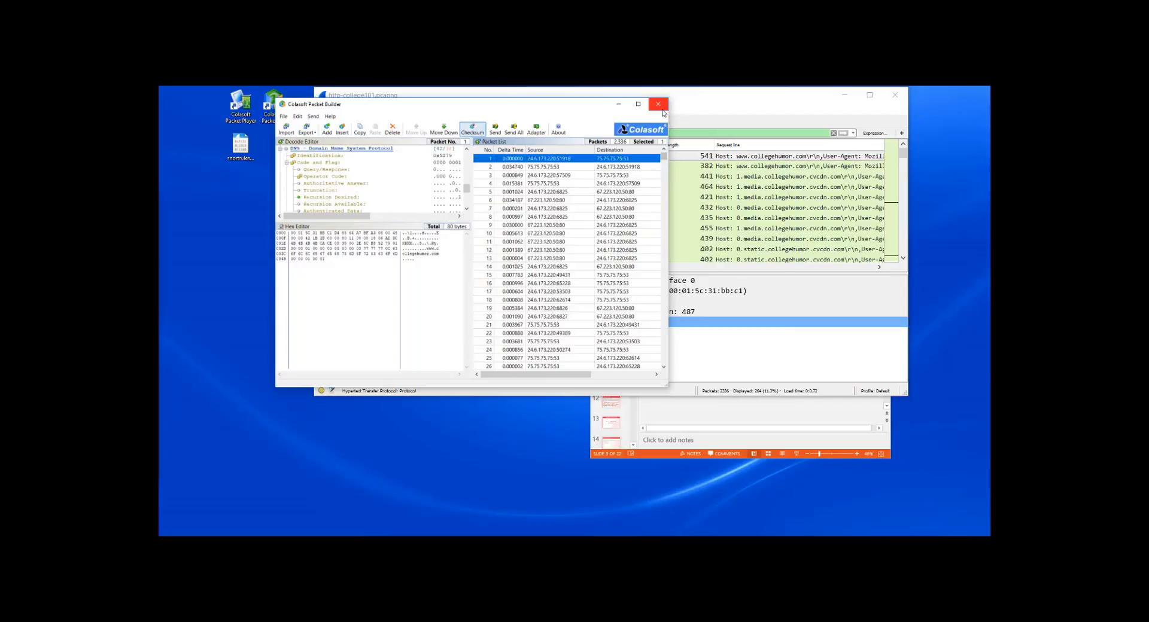
Maximize the Packet Builder window and enlarge the Decode Editor pane above the Hex Editor.
{"action": "left_click_drag", "start_coordinate": [668, 119], "coordinate": [827, 131]}
{"action": "left_click", "coordinate": [794, 104]}
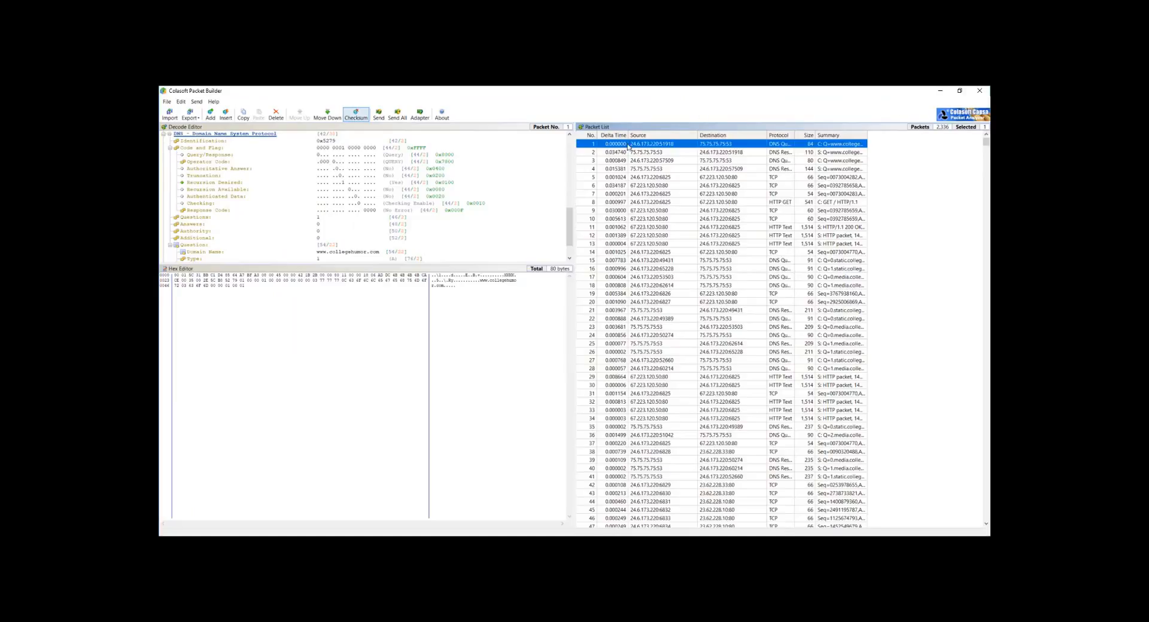
{"action": "left_click_drag", "start_coordinate": [413, 275], "coordinate": [402, 380]}
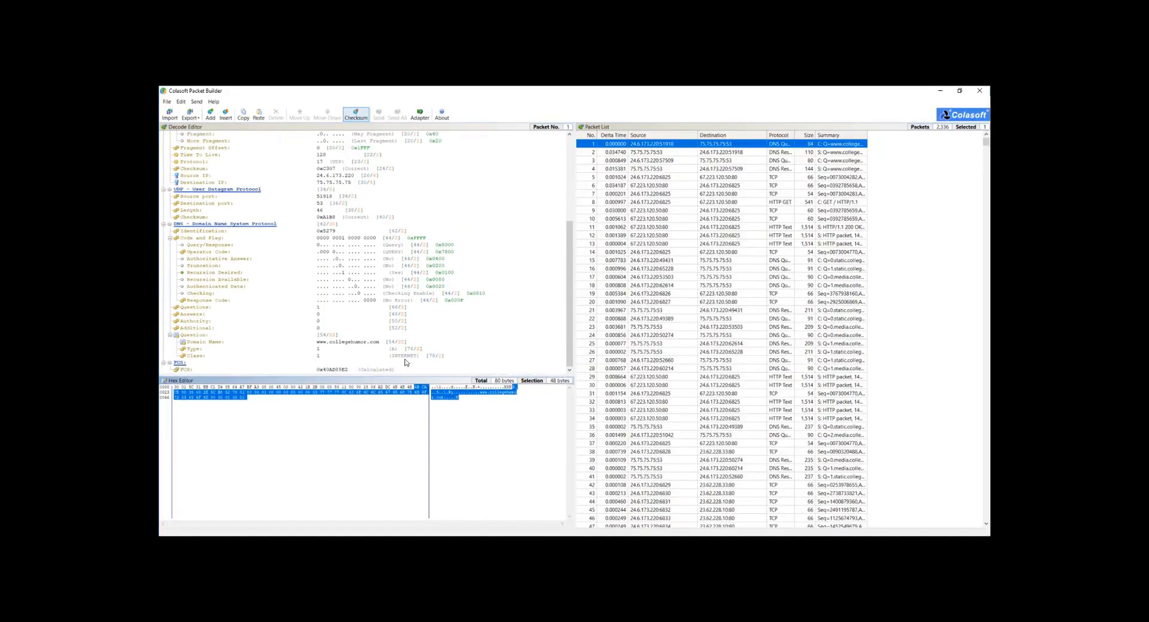
Try changing the first octet of packet 6's source IP address to 65, and restore it to 67.
{"action": "left_click", "coordinate": [772, 186]}
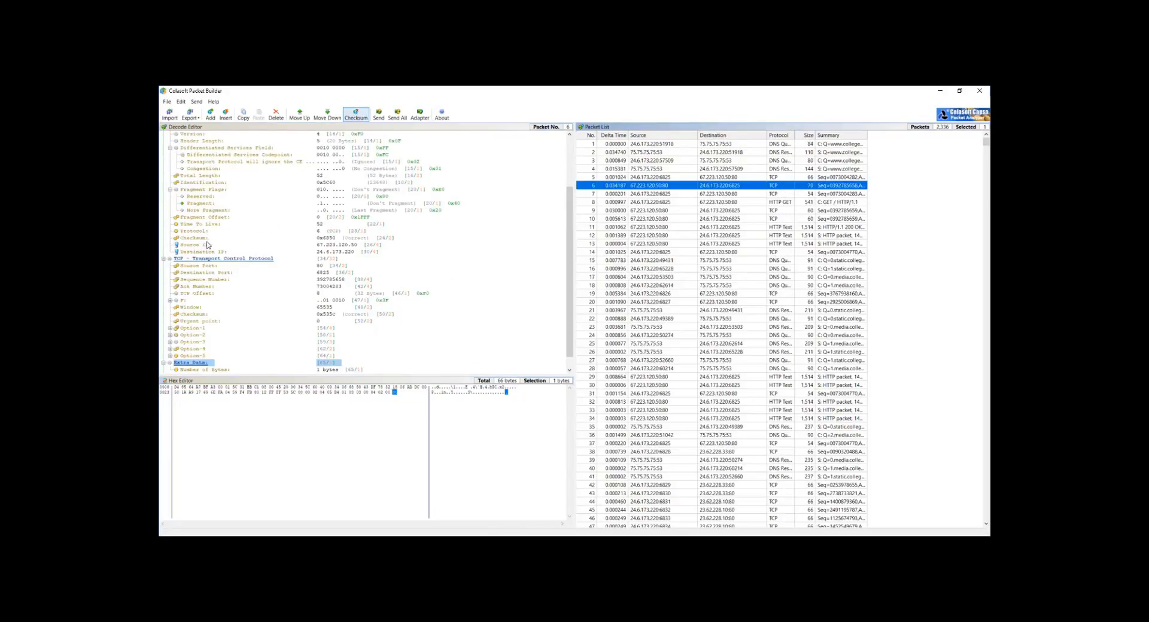
{"action": "left_click", "coordinate": [207, 245]}
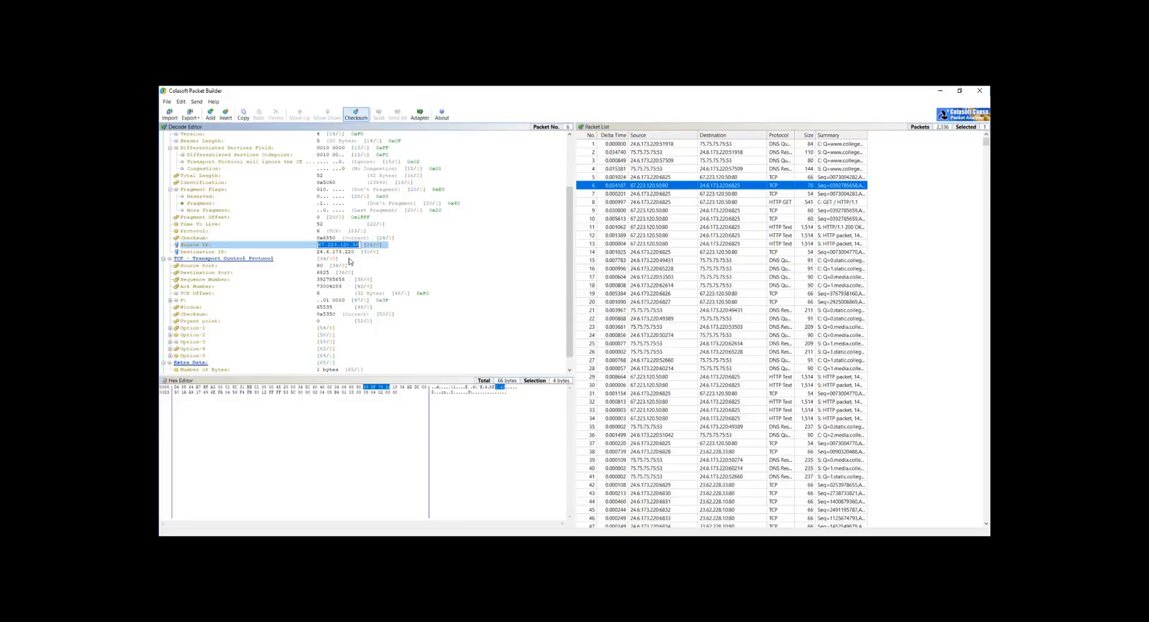
{"action": "left_click", "coordinate": [353, 245]}
{"action": "left_click", "coordinate": [325, 245]}
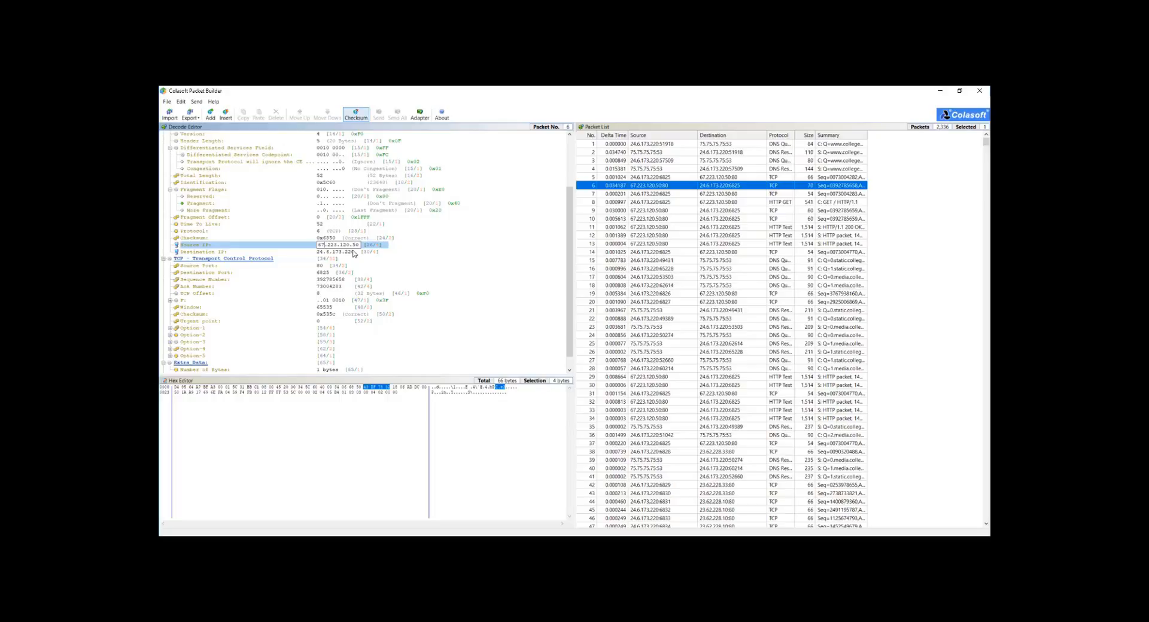
{"action": "key", "text": "BackSpace"}
{"action": "key", "text": "BackSpace"}
{"action": "type", "text": "65"}
{"action": "key", "text": "BackSpace"}
{"action": "type", "text": "7"}
Examine packet 6's destination IP, source and destination ports, sequence number, TCP offset and extra data fields.
{"action": "left_click", "coordinate": [346, 253]}
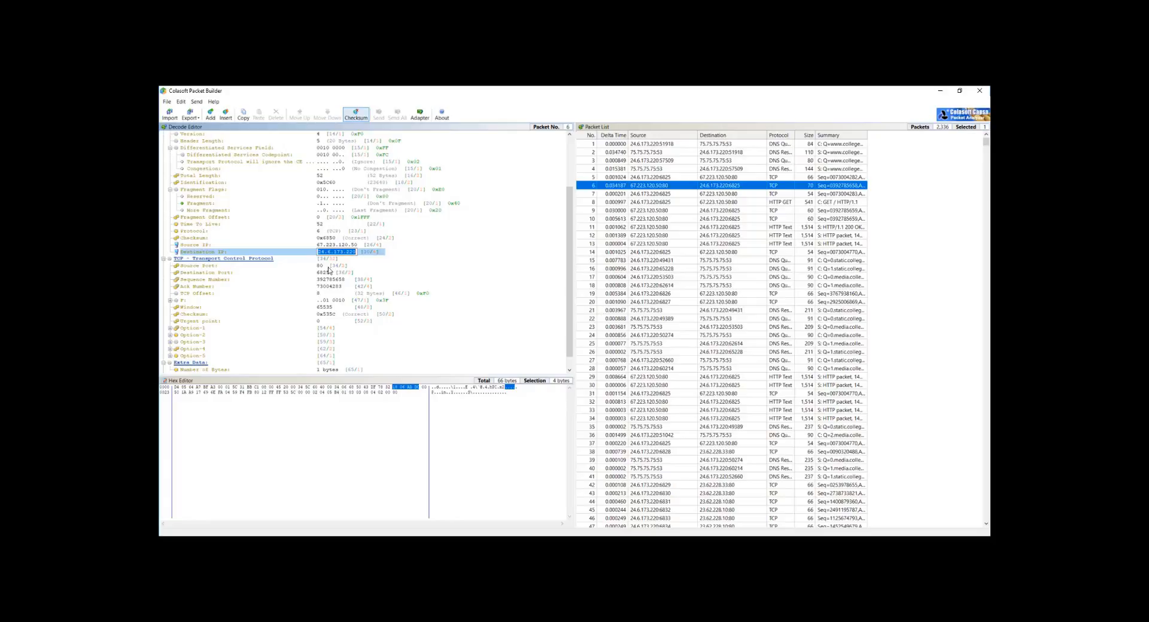
{"action": "left_click", "coordinate": [206, 266]}
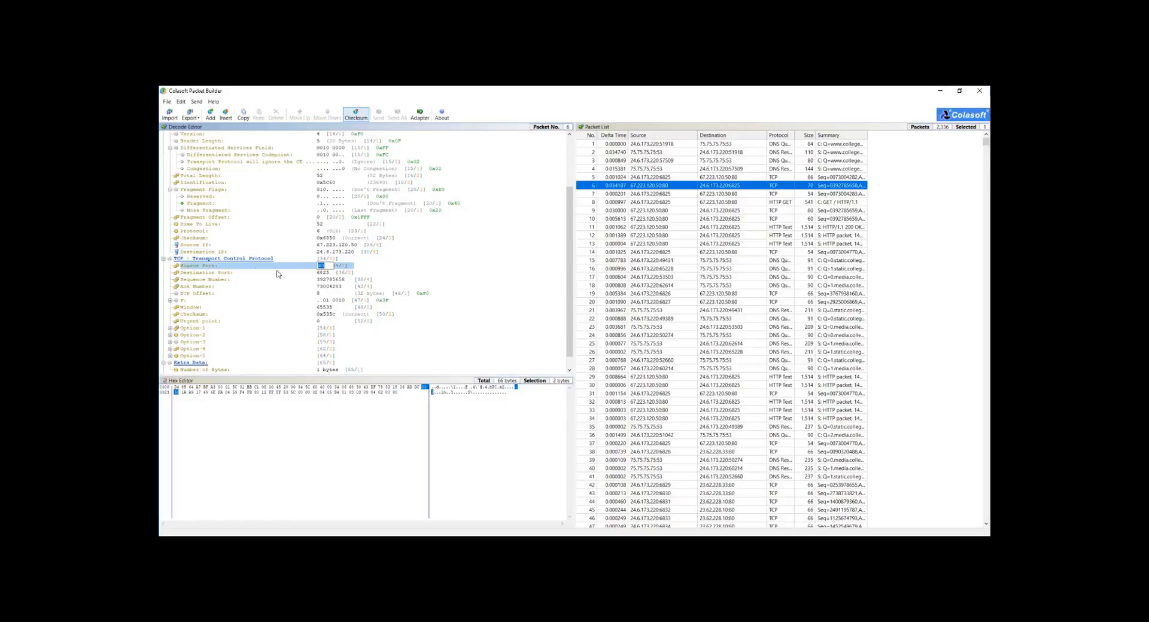
{"action": "left_click", "coordinate": [327, 273]}
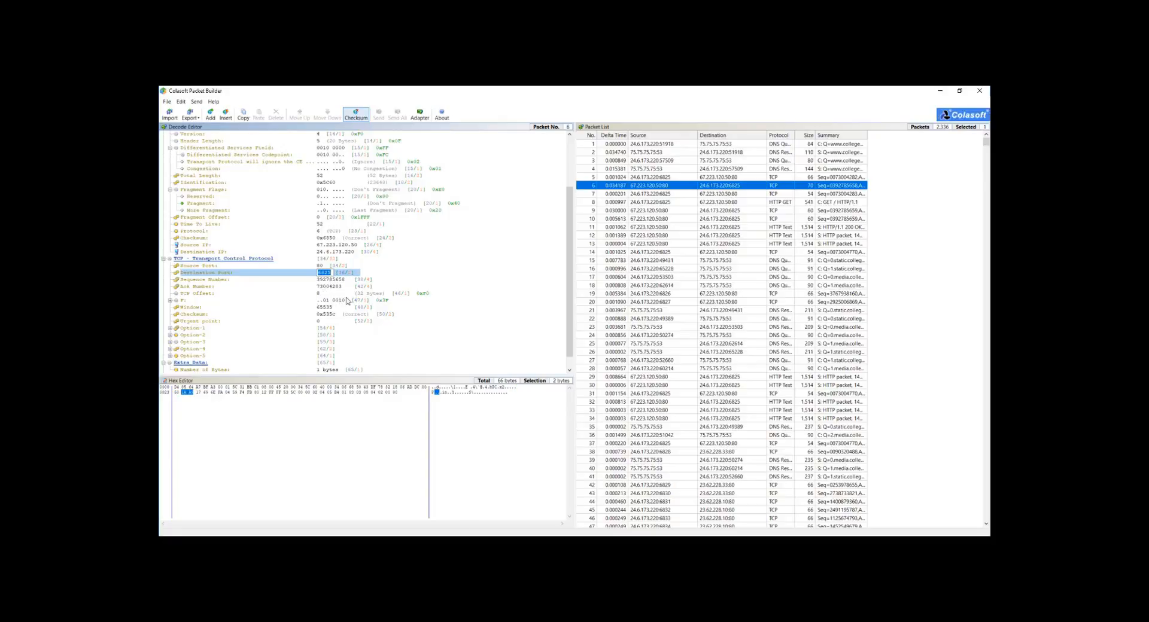
{"action": "left_click", "coordinate": [216, 283]}
{"action": "left_click", "coordinate": [210, 293]}
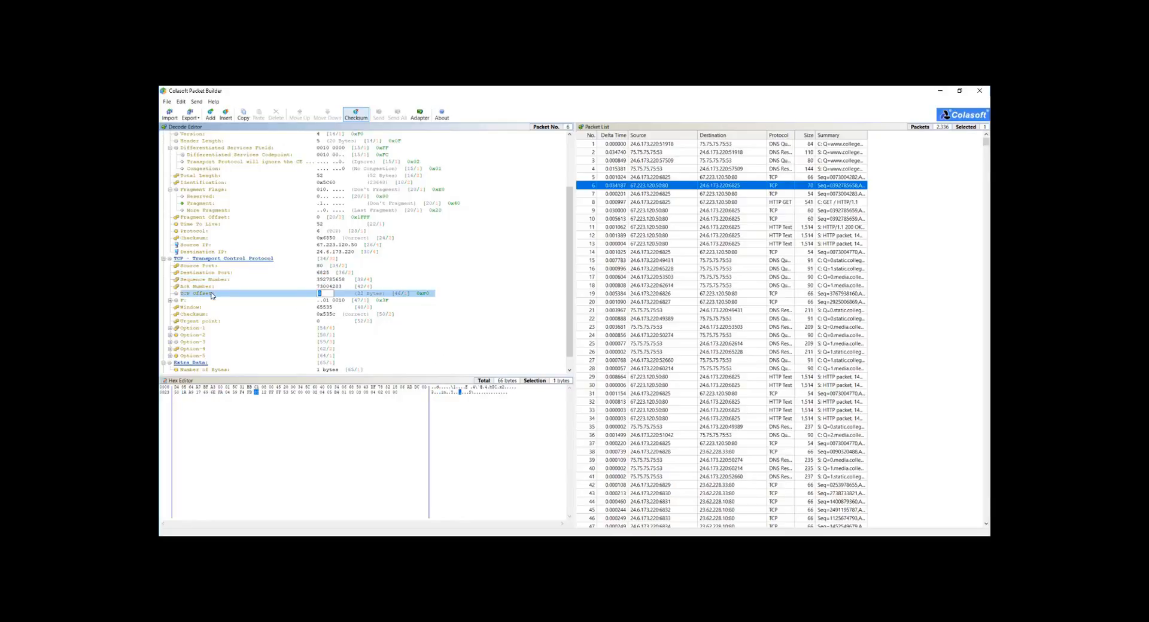
{"action": "scroll", "coordinate": [206, 321], "scroll_direction": "down", "scroll_amount": 1}
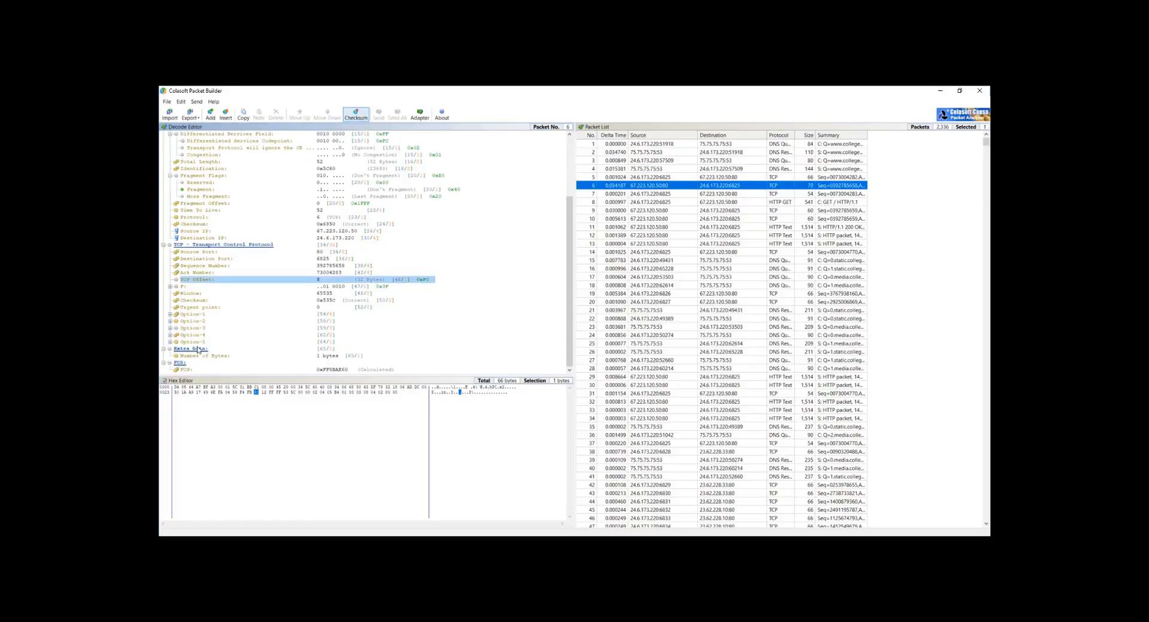
{"action": "left_click", "coordinate": [198, 349]}
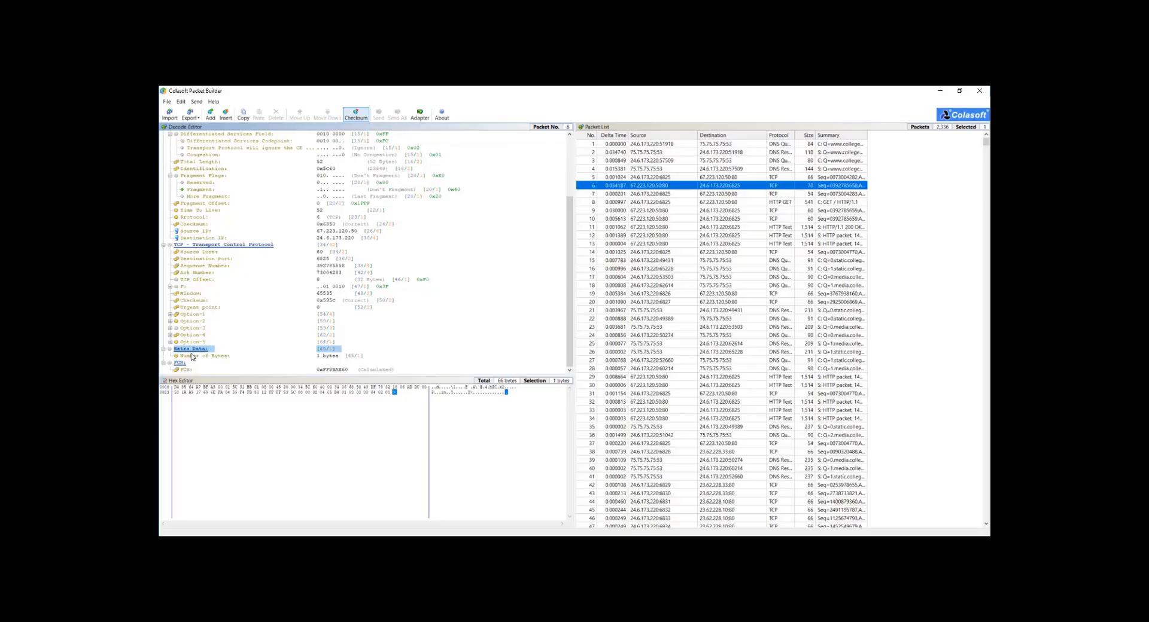
Examine the decoded fields of HTTP GET packet 8, including its source IP, destination IP and source port.
{"action": "left_click", "coordinate": [604, 202]}
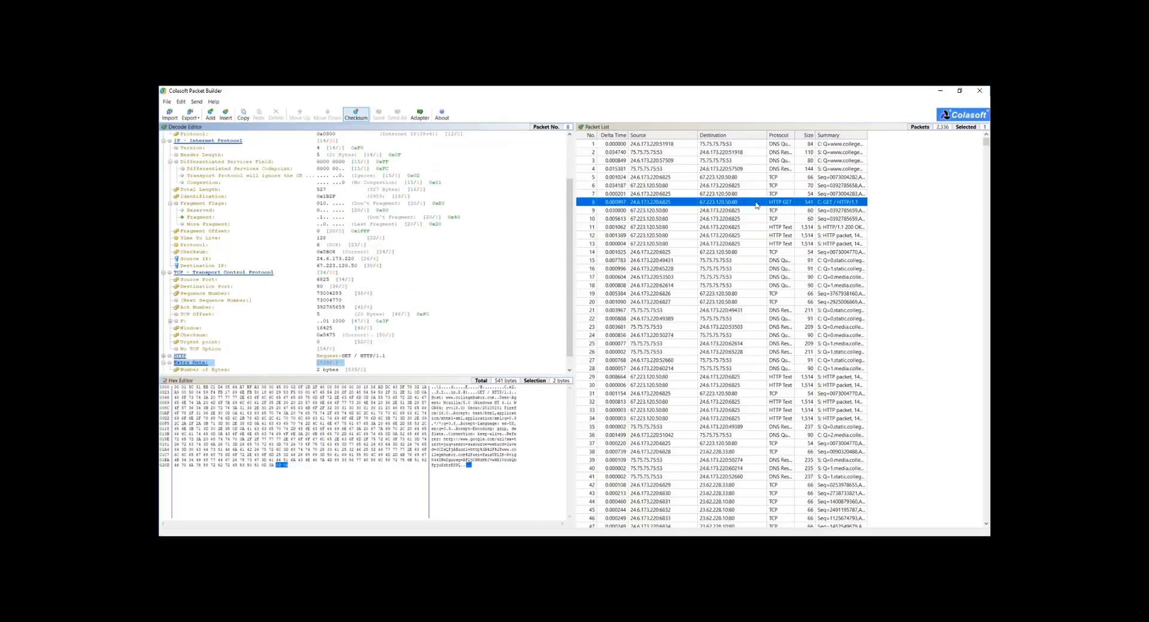
{"action": "scroll", "coordinate": [540, 229], "scroll_direction": "up", "scroll_amount": 3}
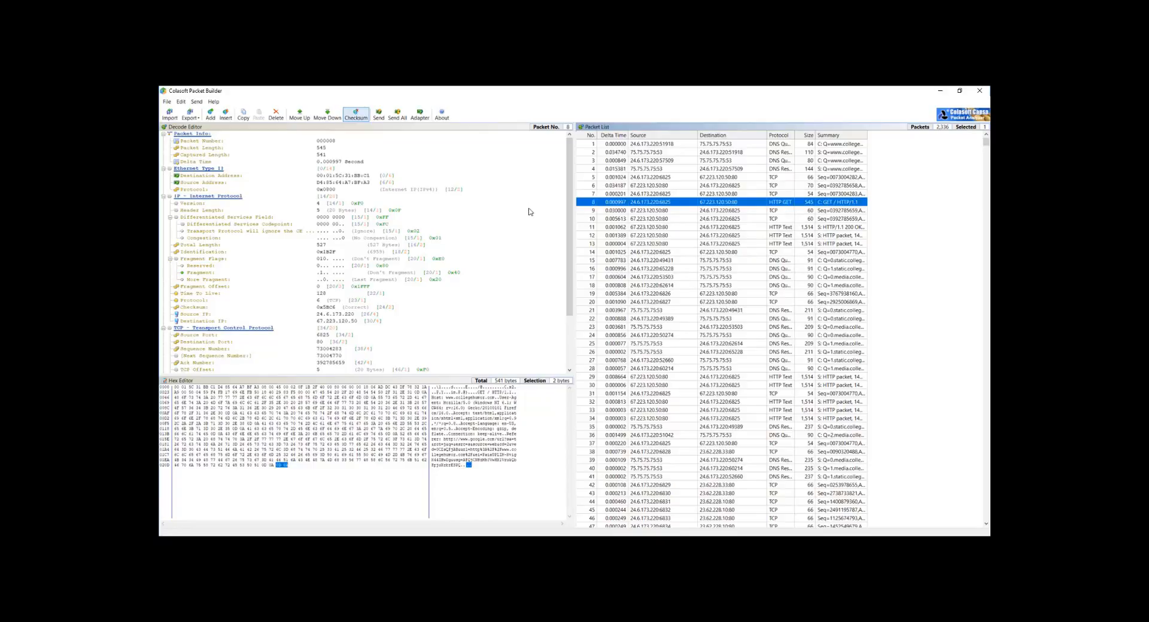
{"action": "scroll", "coordinate": [529, 211], "scroll_direction": "down", "scroll_amount": 3}
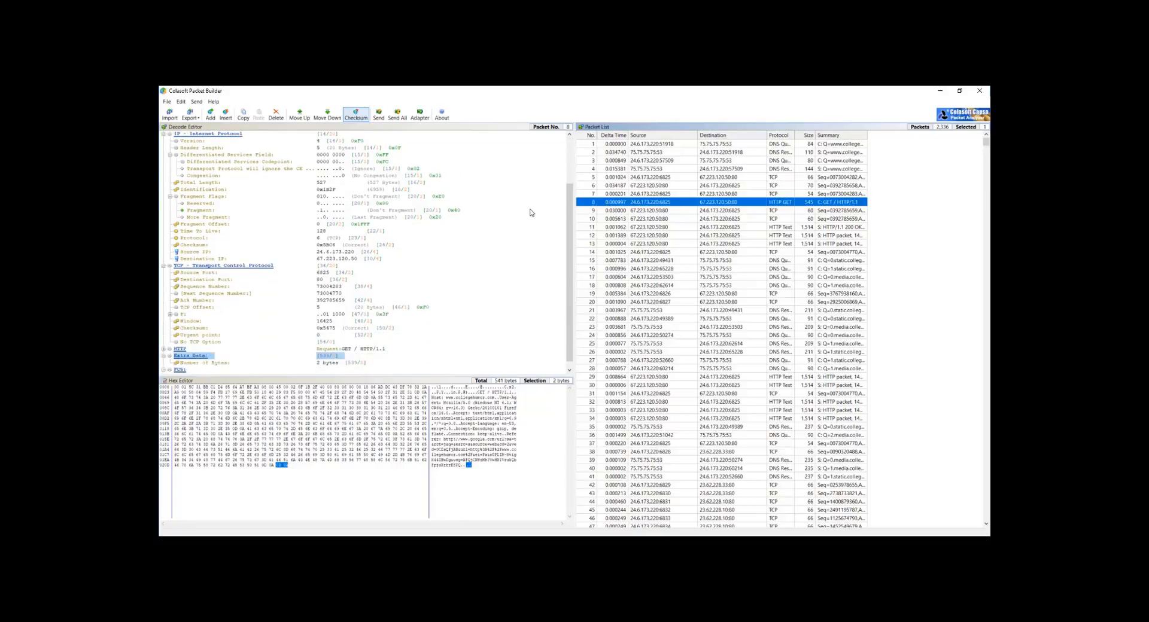
{"action": "left_click", "coordinate": [334, 245]}
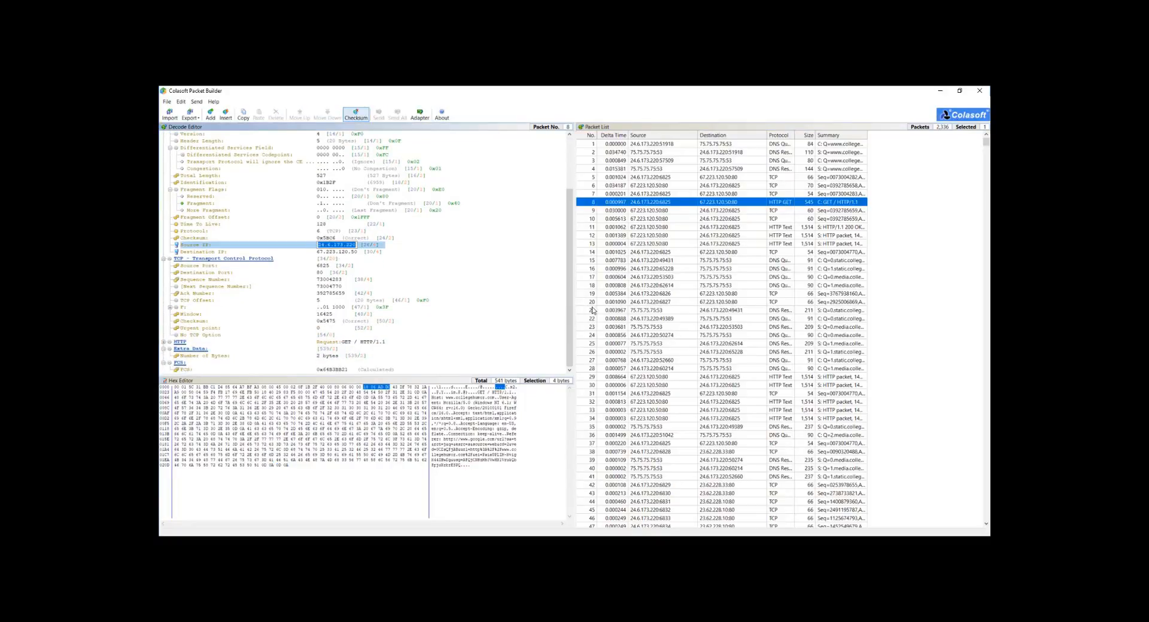
{"action": "left_click", "coordinate": [343, 251]}
{"action": "left_click", "coordinate": [327, 266]}
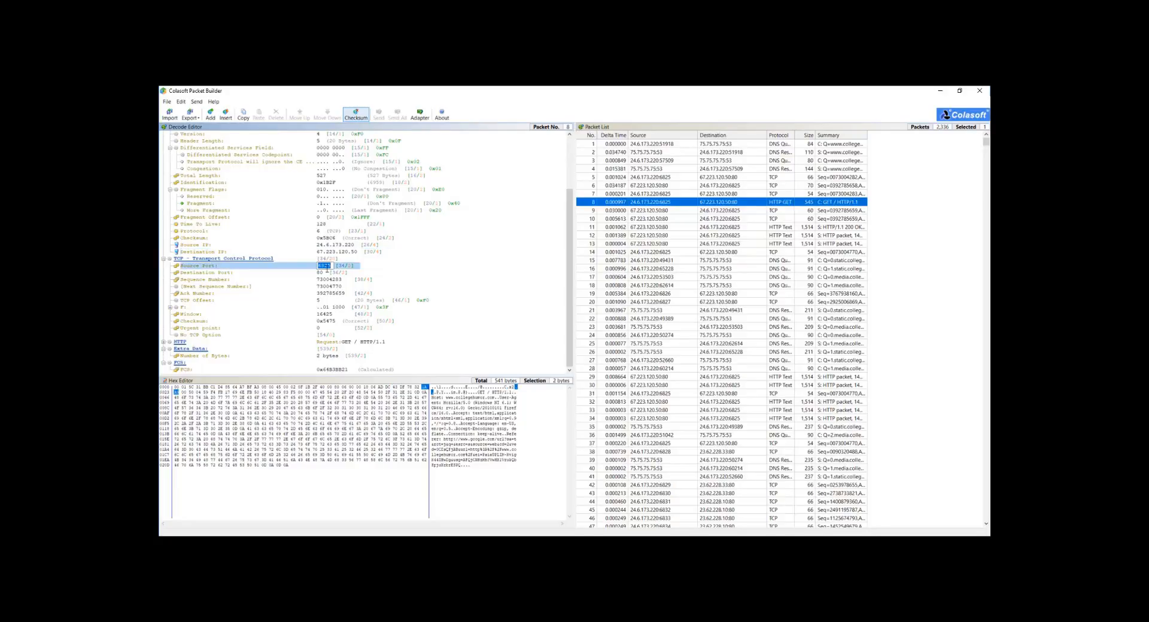
Examine packet 8's TCP destination port and extra data fields.
{"action": "left_click", "coordinate": [326, 273]}
{"action": "left_click", "coordinate": [439, 304]}
{"action": "scroll", "coordinate": [428, 316], "scroll_direction": "up", "scroll_amount": 1}
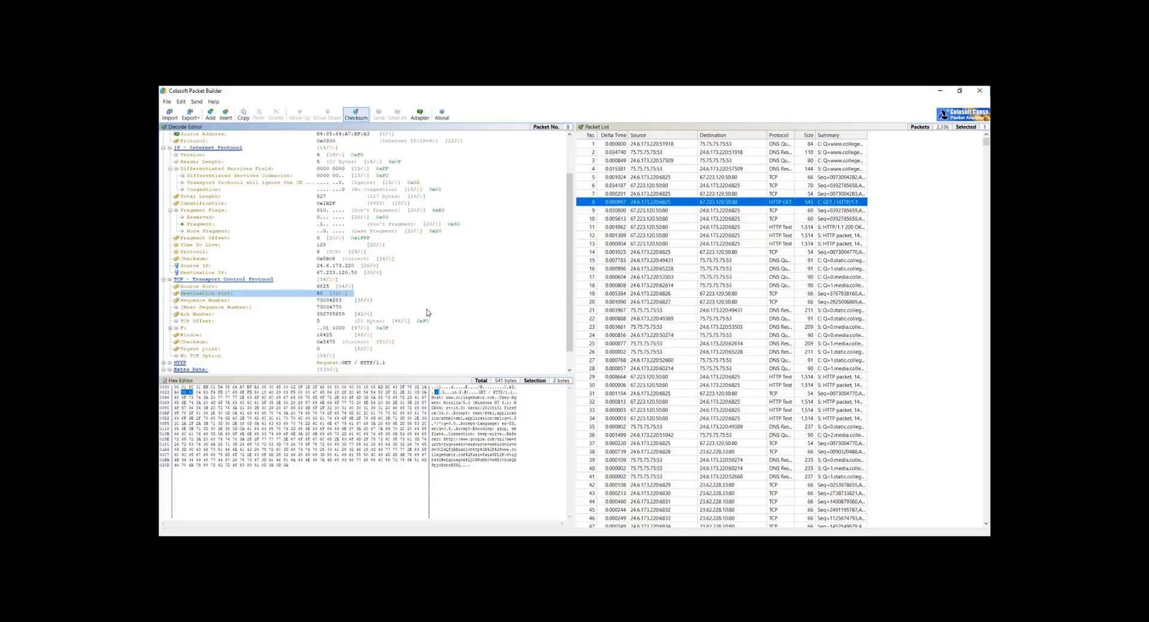
{"action": "scroll", "coordinate": [428, 315], "scroll_direction": "down", "scroll_amount": 1}
{"action": "left_click", "coordinate": [198, 348]}
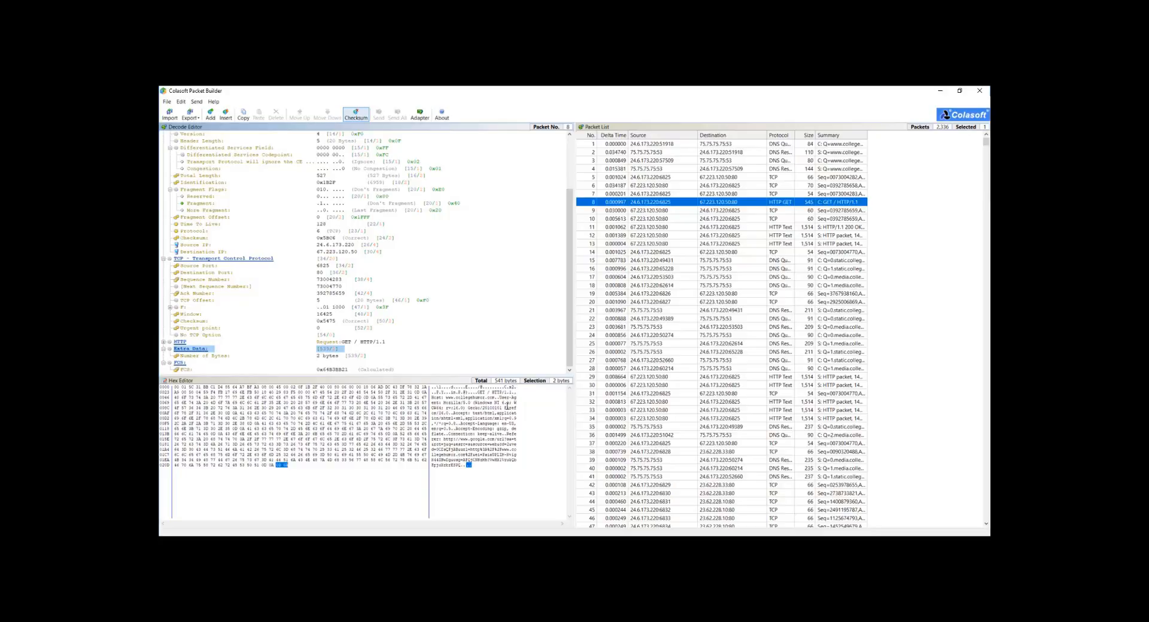
Overwrite the start of packet 8's Accept-Encoding value with "century" in the Hex Editor's text column.
{"action": "key", "text": "ctrl+c"}
{"action": "left_click", "coordinate": [468, 422]}
{"action": "left_click", "coordinate": [462, 423]}
{"action": "key", "text": "Right"}
{"action": "key", "text": "Right"}
{"action": "key", "text": "Right"}
{"action": "key", "text": "Right"}
{"action": "key", "text": "Right"}
{"action": "key", "text": "Right"}
{"action": "key", "text": "Right"}
{"action": "key", "text": "Right"}
{"action": "key", "text": "Right"}
{"action": "key", "text": "Right"}
{"action": "key", "text": "Right"}
{"action": "key", "text": "Right"}
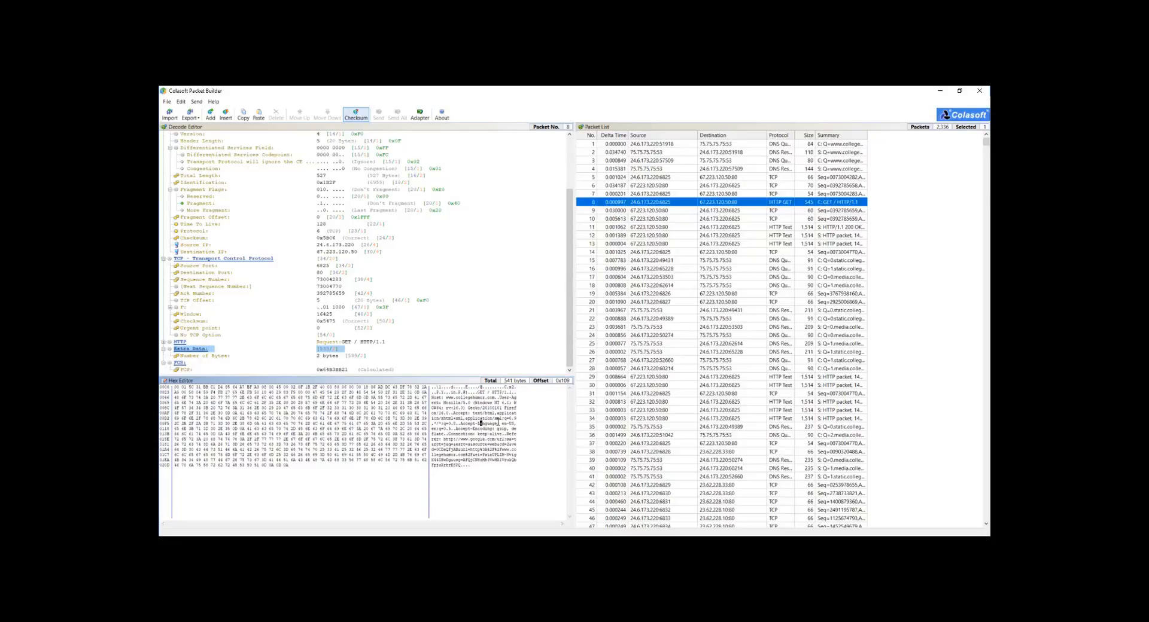
{"action": "key", "text": "Right"}
{"action": "key", "text": "Right"}
{"action": "key", "text": "Right"}
{"action": "key", "text": "Right"}
{"action": "key", "text": "Right"}
{"action": "key", "text": "Right"}
{"action": "key", "text": "Right"}
{"action": "key", "text": "Right"}
{"action": "key", "text": "Right"}
{"action": "key", "text": "Right"}
{"action": "key", "text": "Right"}
{"action": "key", "text": "Right"}
{"action": "key", "text": "Right"}
{"action": "key", "text": "Right"}
{"action": "key", "text": "Right"}
{"action": "key", "text": "Right"}
{"action": "key", "text": "Right"}
{"action": "key", "text": "Right"}
{"action": "key", "text": "Right"}
{"action": "key", "text": "Right"}
{"action": "key", "text": "Right"}
{"action": "type", "text": "century"}
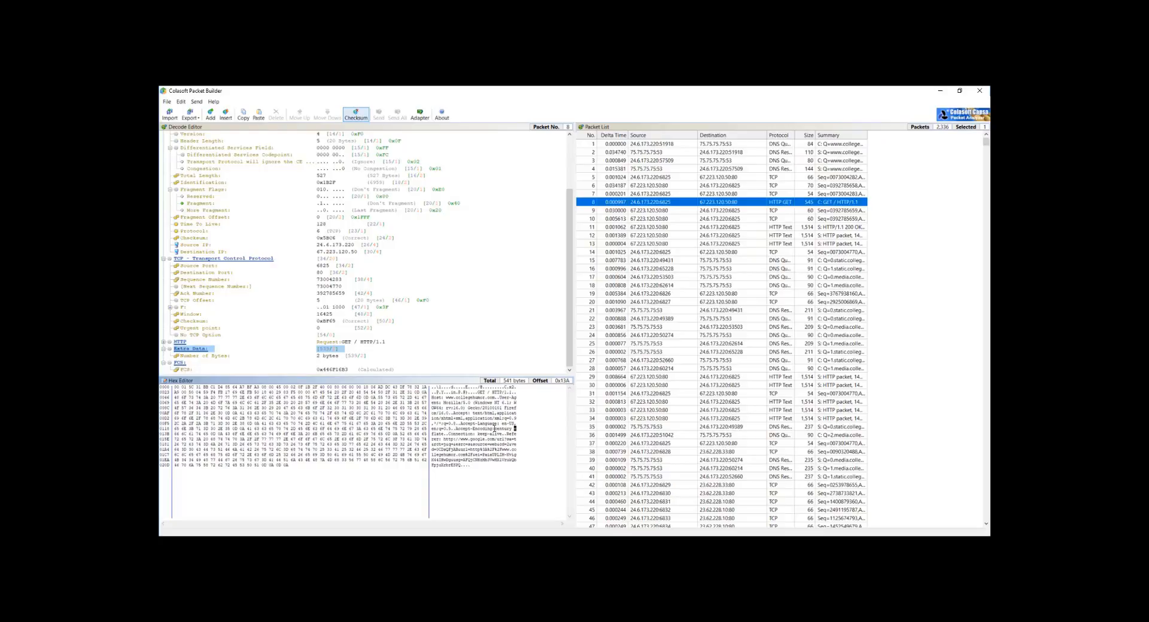
Check the overwritten text in packet 8's raw data and enlarge the Hex Editor pane.
{"action": "left_click_drag", "start_coordinate": [499, 428], "coordinate": [512, 428]}
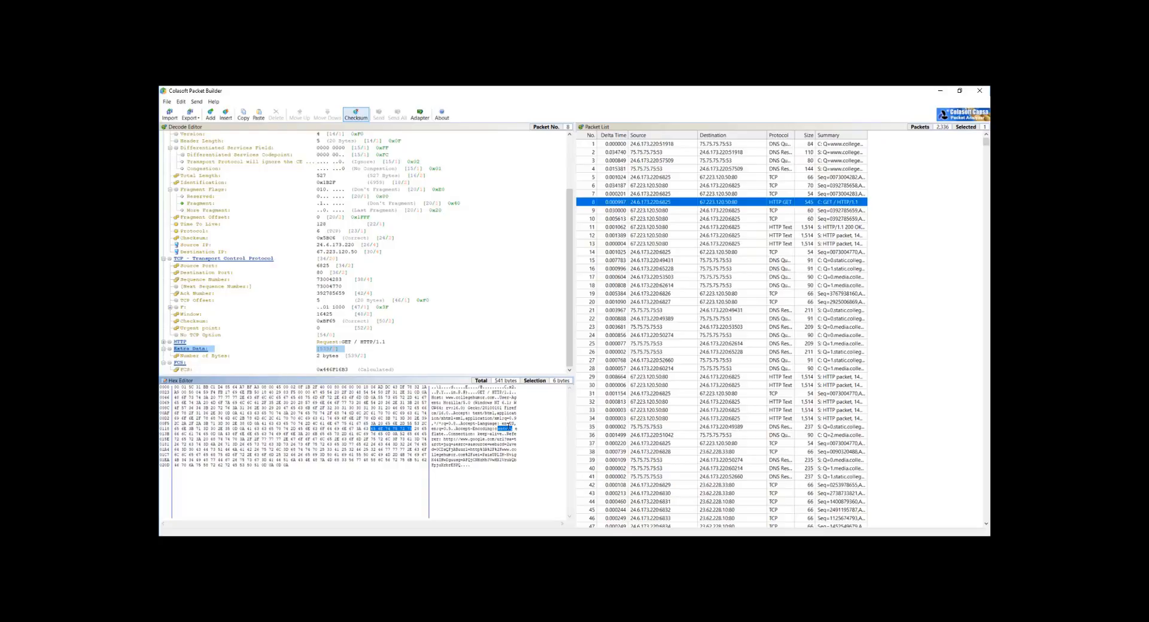
{"action": "left_click_drag", "start_coordinate": [461, 376], "coordinate": [471, 223]}
{"action": "left_click", "coordinate": [526, 279]}
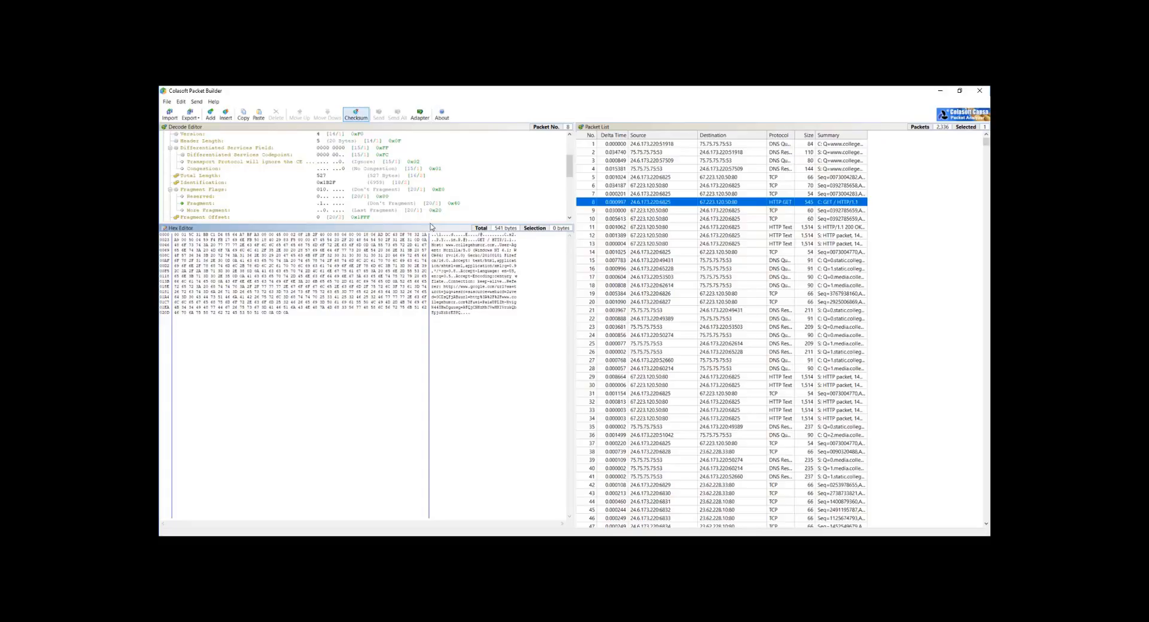
{"action": "left_click_drag", "start_coordinate": [432, 222], "coordinate": [432, 348]}
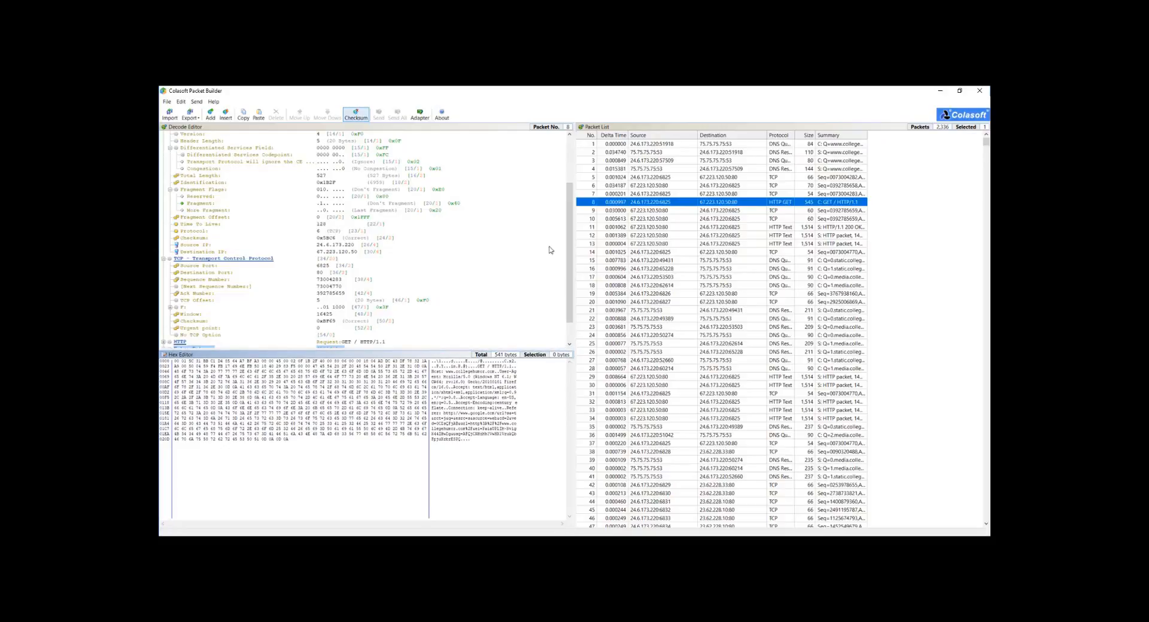
Review the sending options for packet 8 and close them without sending the packet.
{"action": "left_click", "coordinate": [691, 205]}
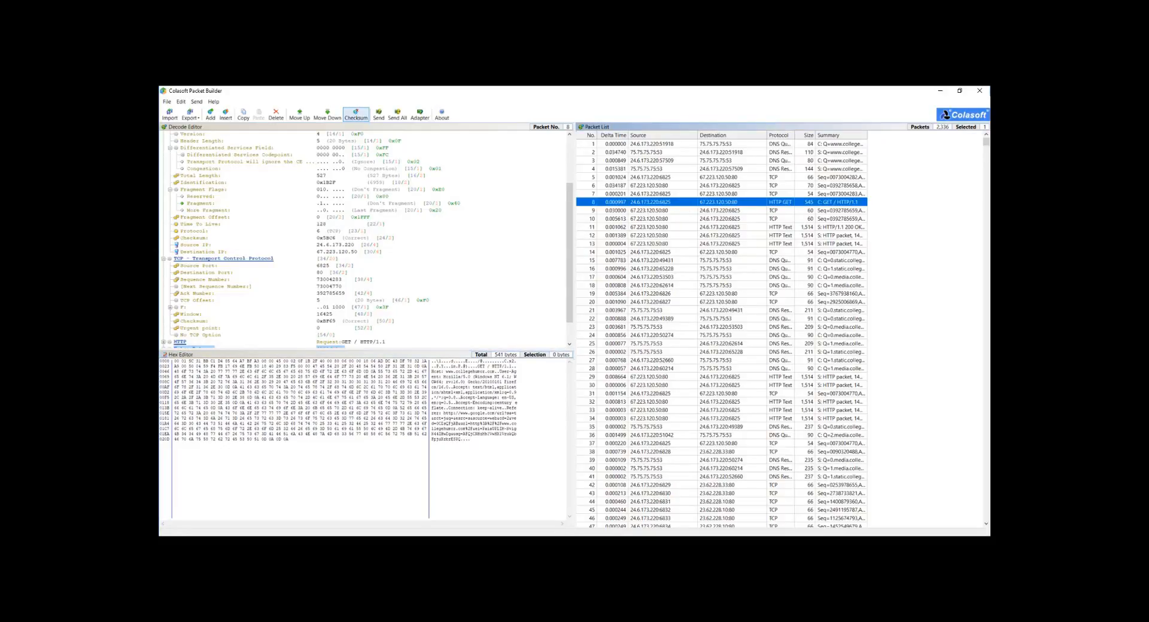
{"action": "left_click", "coordinate": [379, 114]}
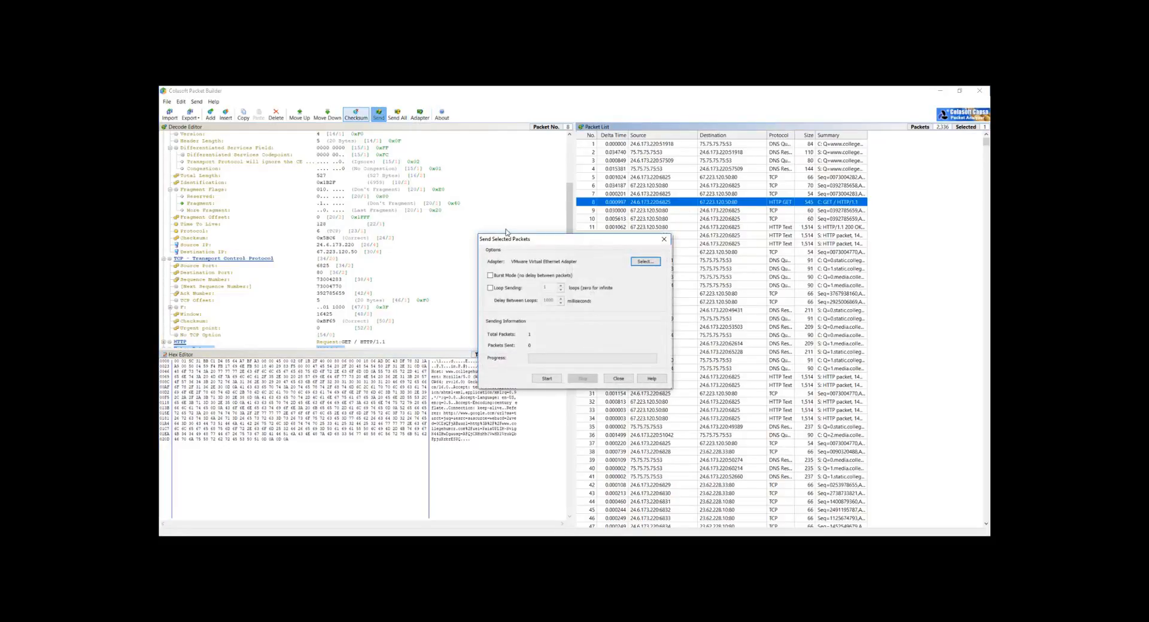
{"action": "left_click_drag", "start_coordinate": [533, 240], "coordinate": [505, 173]}
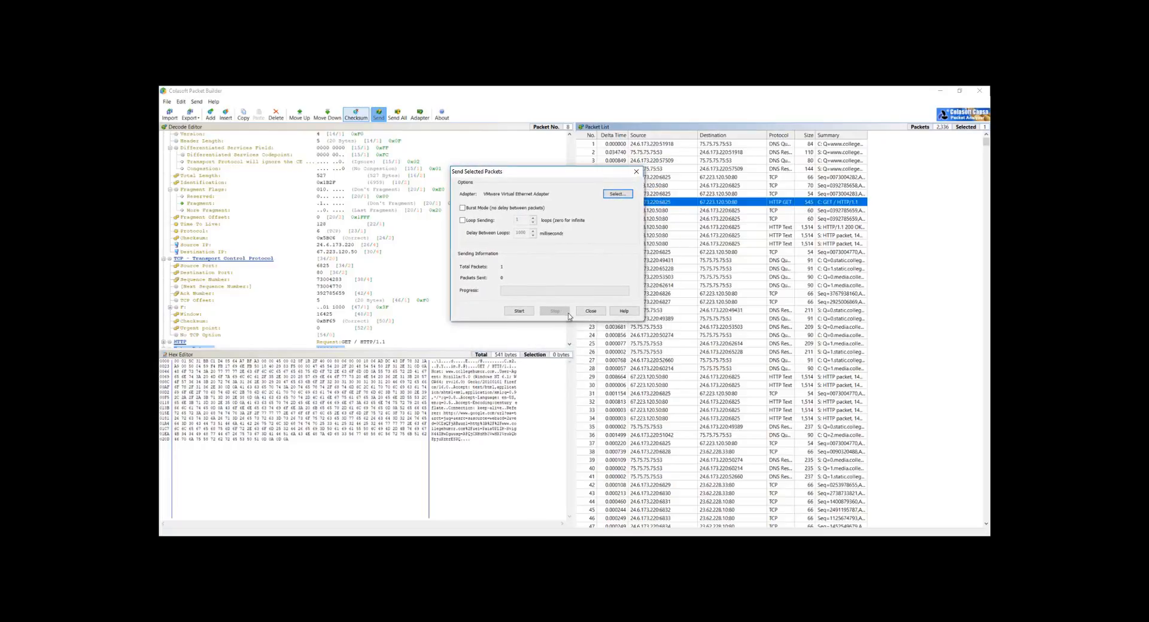
{"action": "left_click", "coordinate": [590, 311]}
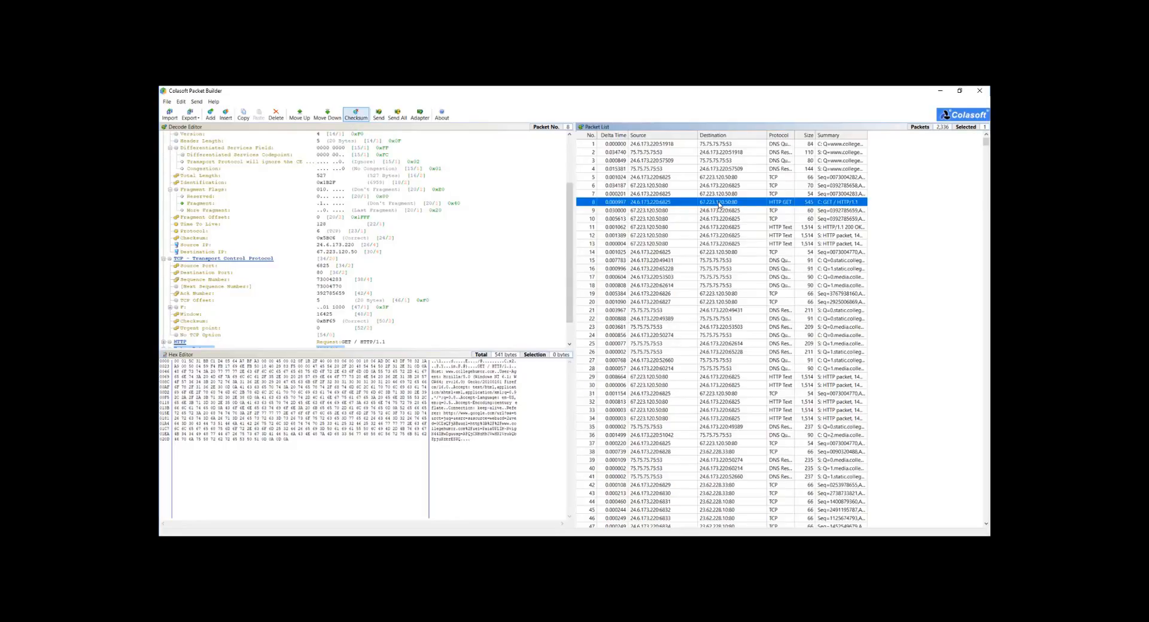
Choose the VMware Virtual Ethernet Adapter with IP address 192.168.146.1 as the sending adapter.
{"action": "left_click", "coordinate": [419, 114]}
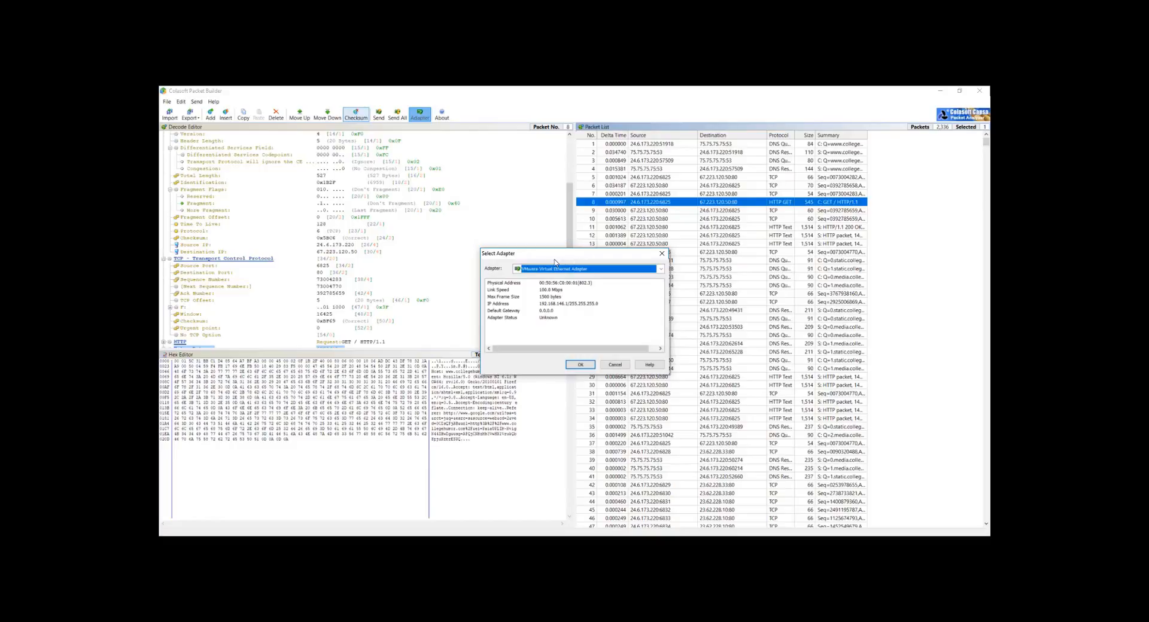
{"action": "left_click_drag", "start_coordinate": [552, 259], "coordinate": [495, 145]}
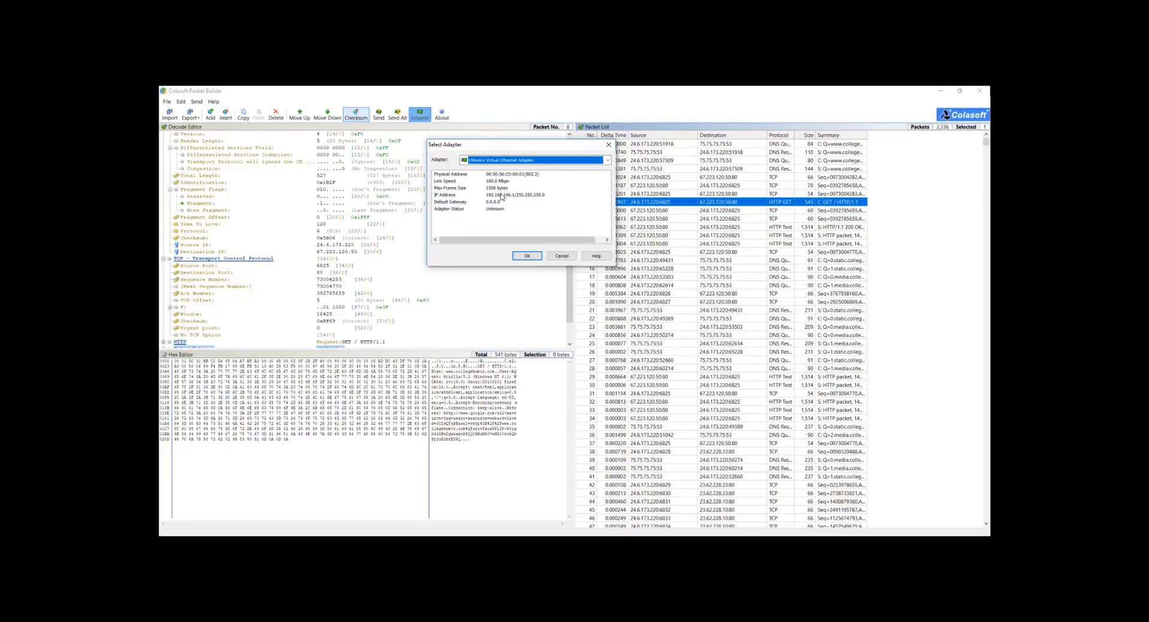
{"action": "left_click", "coordinate": [607, 160]}
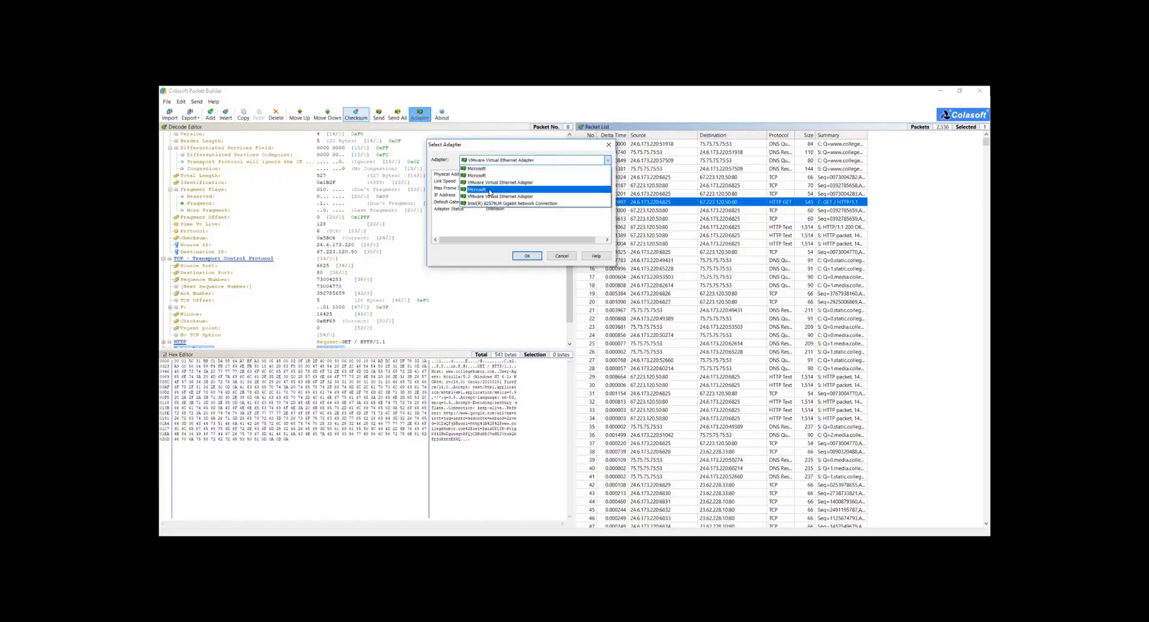
{"action": "left_click", "coordinate": [520, 182]}
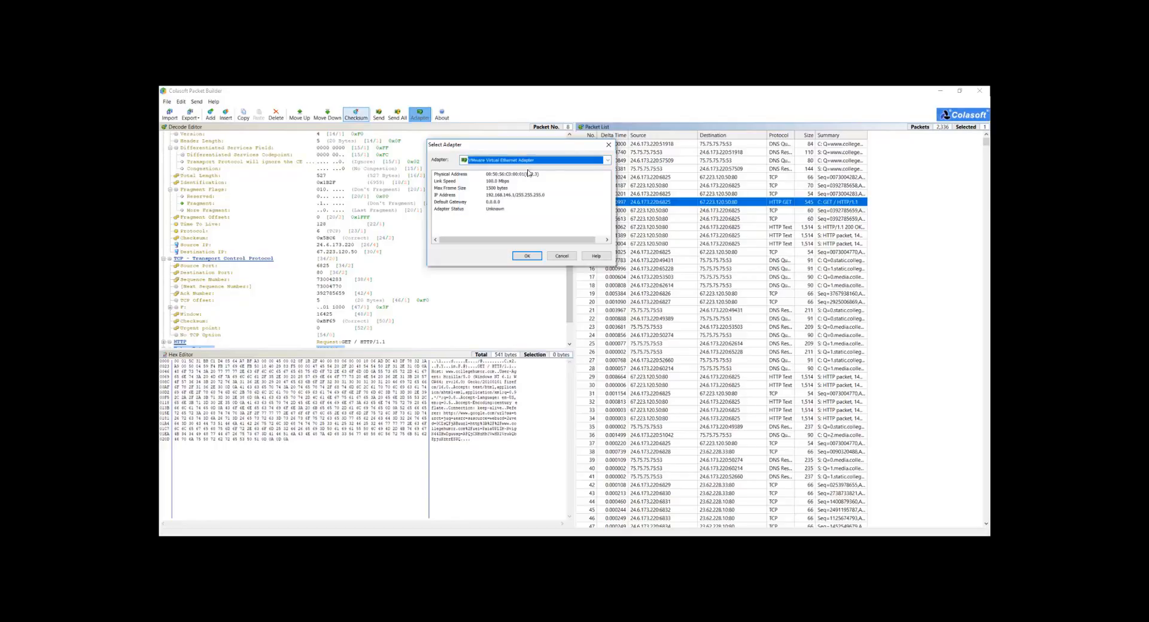
{"action": "left_click", "coordinate": [527, 256]}
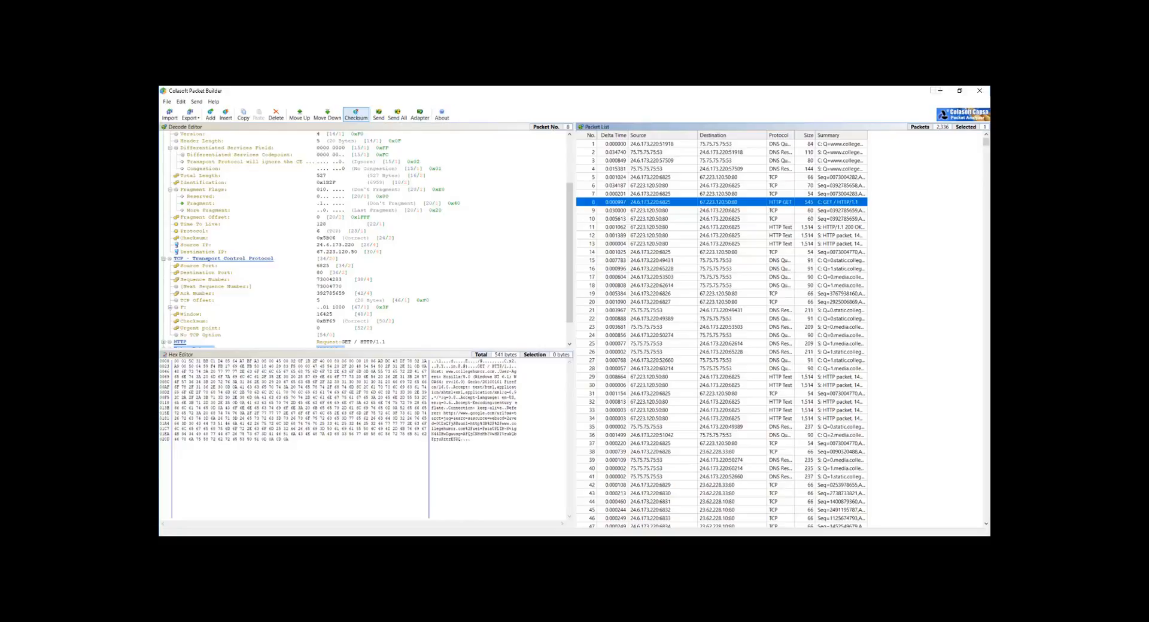
Restore the Packet Builder window to normal size and arrange it beside the Wireshark window.
{"action": "left_click", "coordinate": [960, 91]}
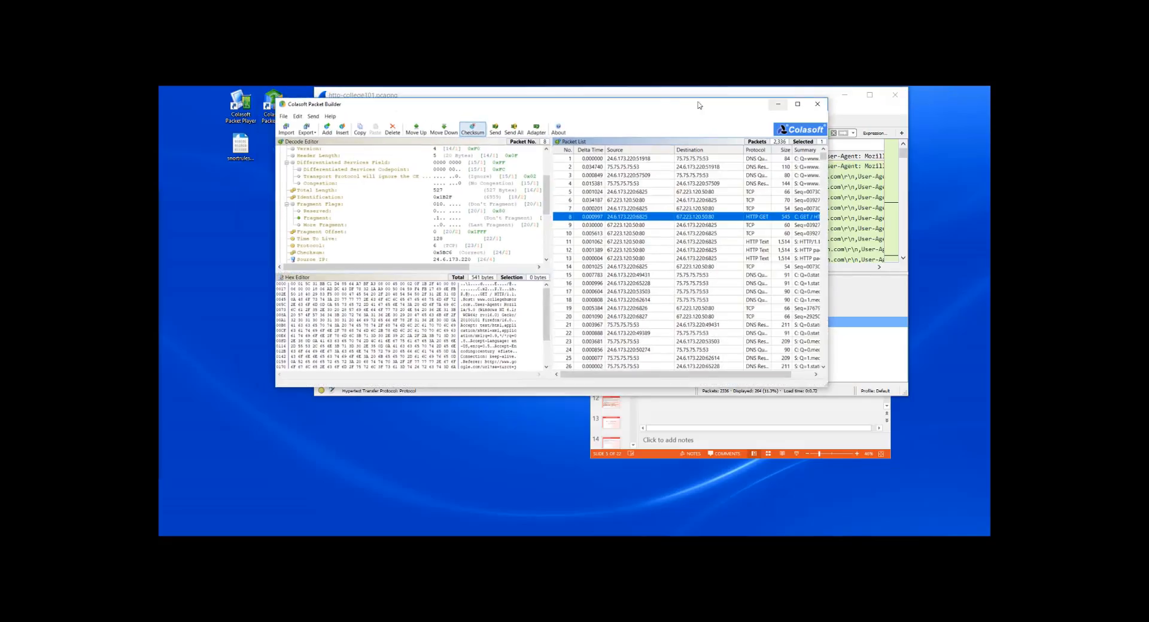
{"action": "left_click_drag", "start_coordinate": [671, 106], "coordinate": [583, 137]}
{"action": "left_click_drag", "start_coordinate": [839, 94], "coordinate": [948, 97]}
Switch to Wireshark, open the capture interface options and inspect the addresses of VMware Network Adapter VMnet1.
{"action": "left_click", "coordinate": [508, 111]}
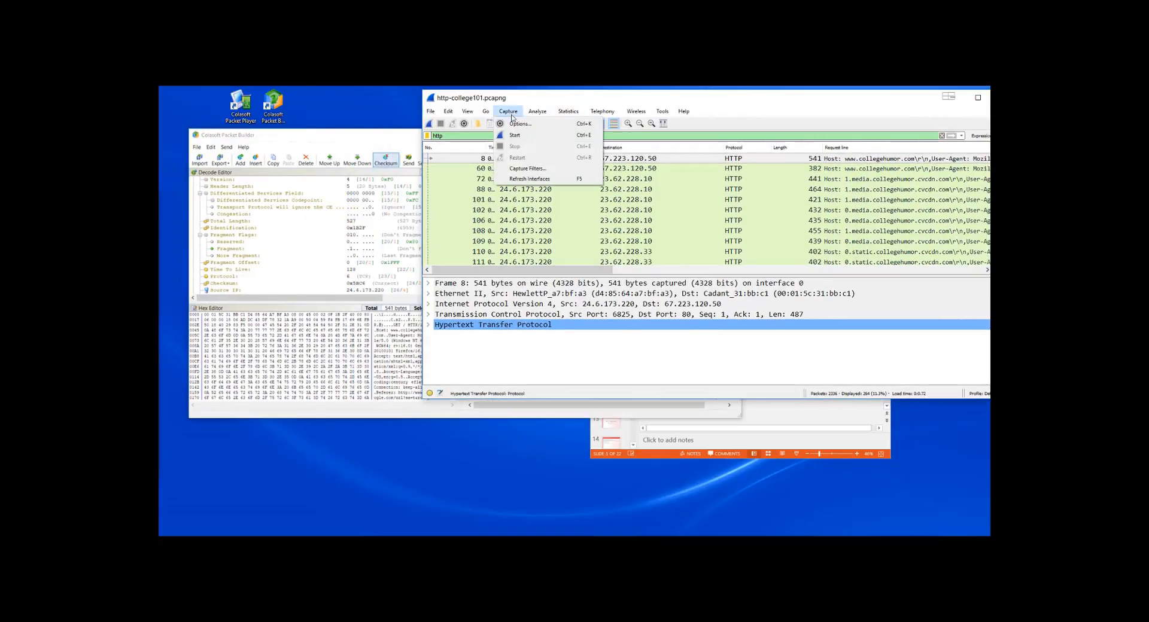
{"action": "left_click", "coordinate": [519, 124]}
{"action": "left_click_drag", "start_coordinate": [566, 210], "coordinate": [662, 161]}
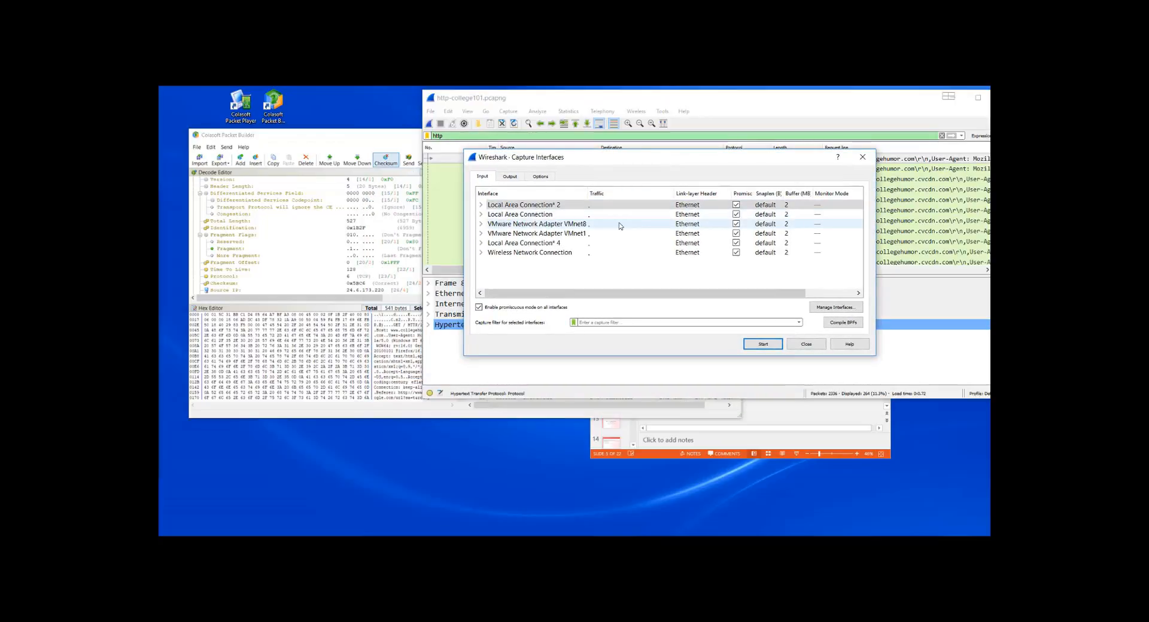
{"action": "left_click", "coordinate": [593, 234]}
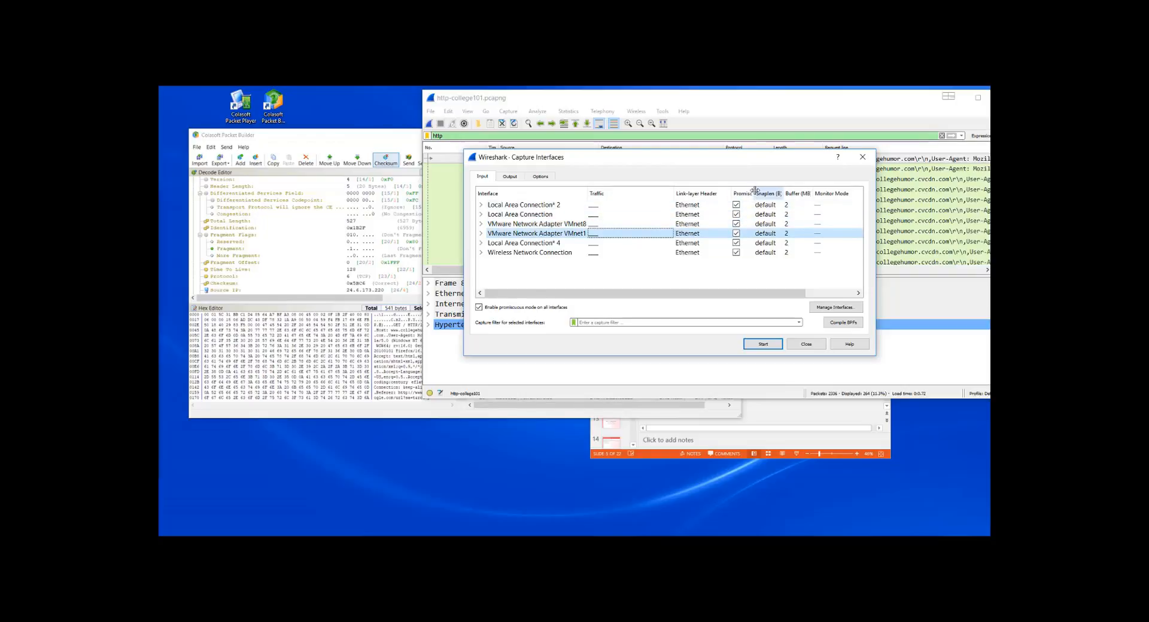
{"action": "left_click", "coordinate": [482, 233]}
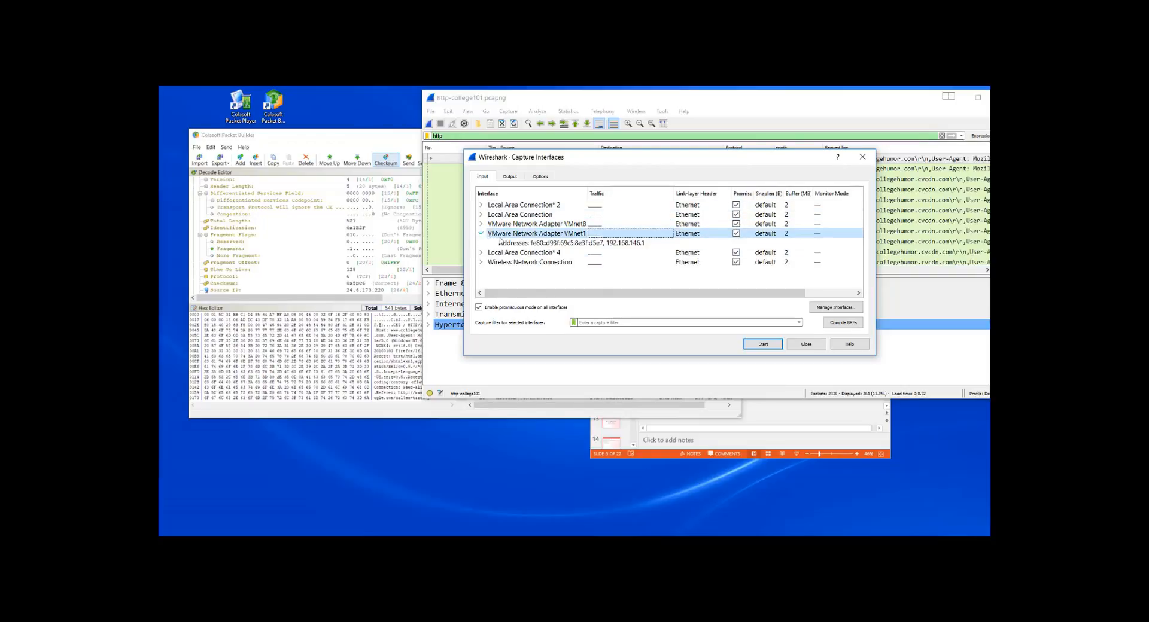
{"action": "left_click", "coordinate": [579, 243]}
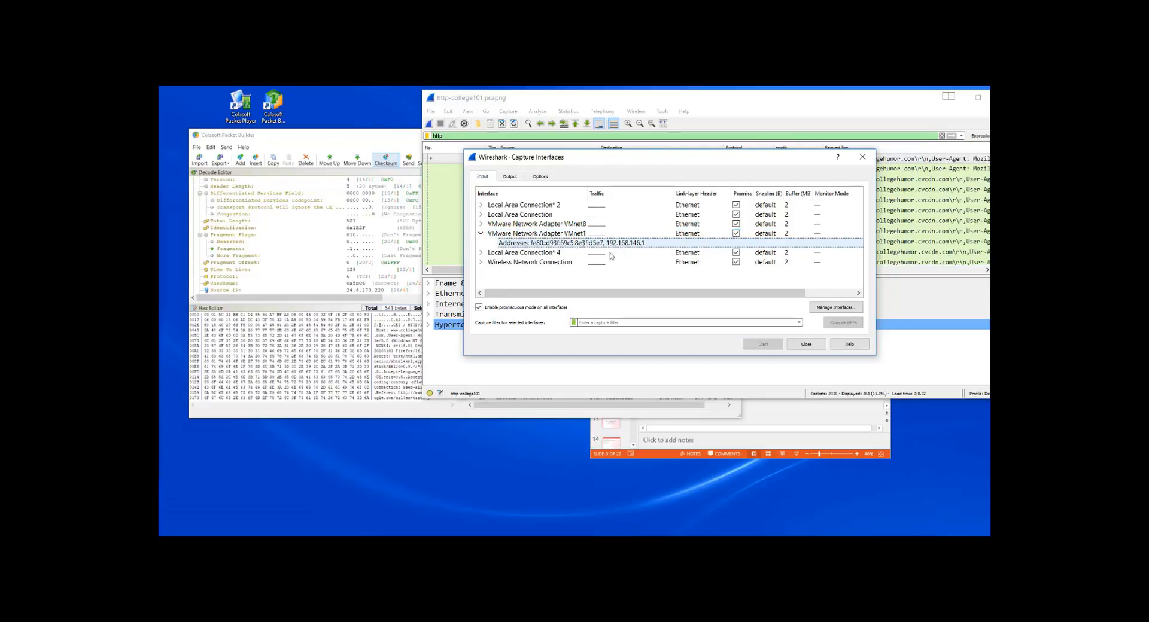
Disable promiscuous mode on every interface except VMware Network Adapter VMnet1, and select VMnet1 for capture.
{"action": "left_click", "coordinate": [736, 205]}
{"action": "left_click", "coordinate": [737, 217]}
{"action": "left_click", "coordinate": [736, 216]}
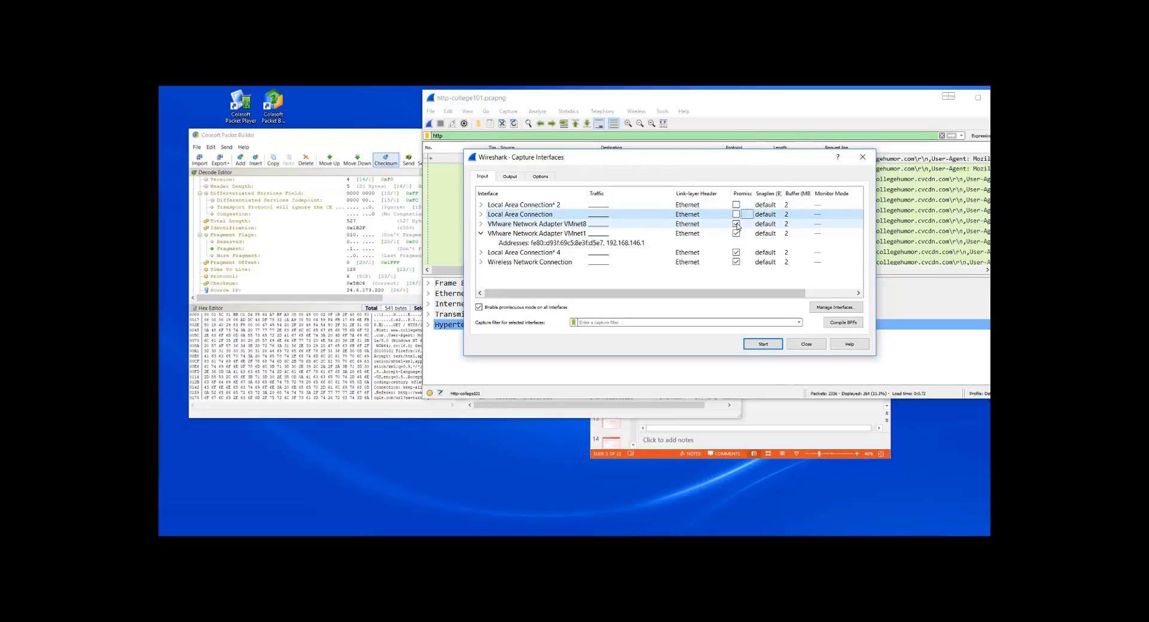
{"action": "left_click", "coordinate": [737, 224]}
{"action": "left_click", "coordinate": [736, 253]}
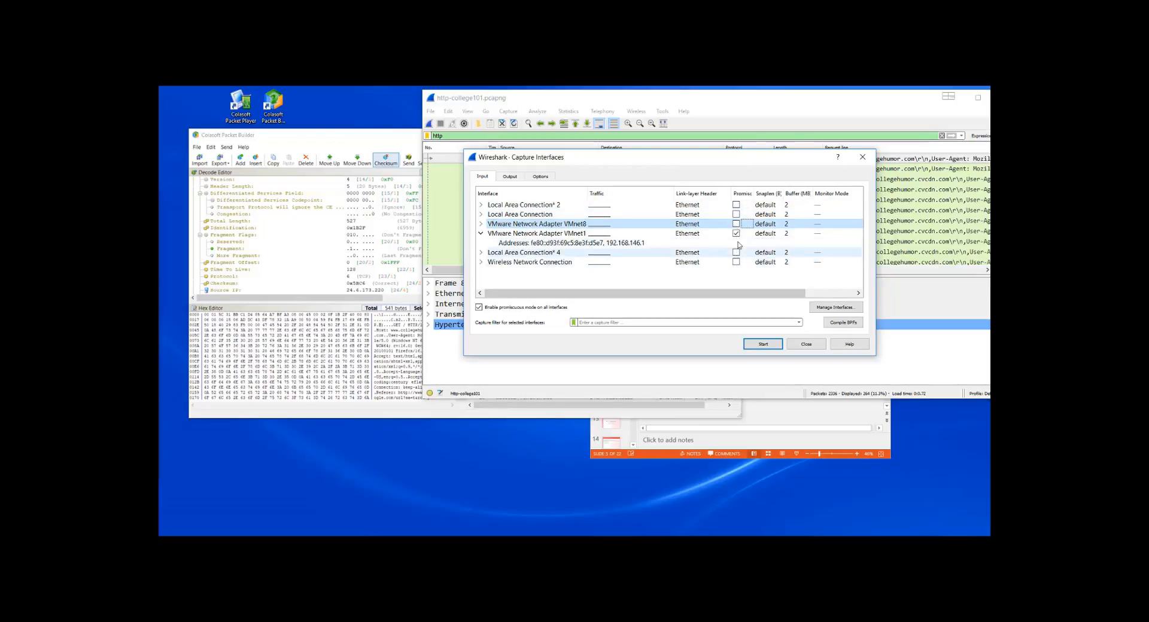
{"action": "left_click", "coordinate": [703, 234]}
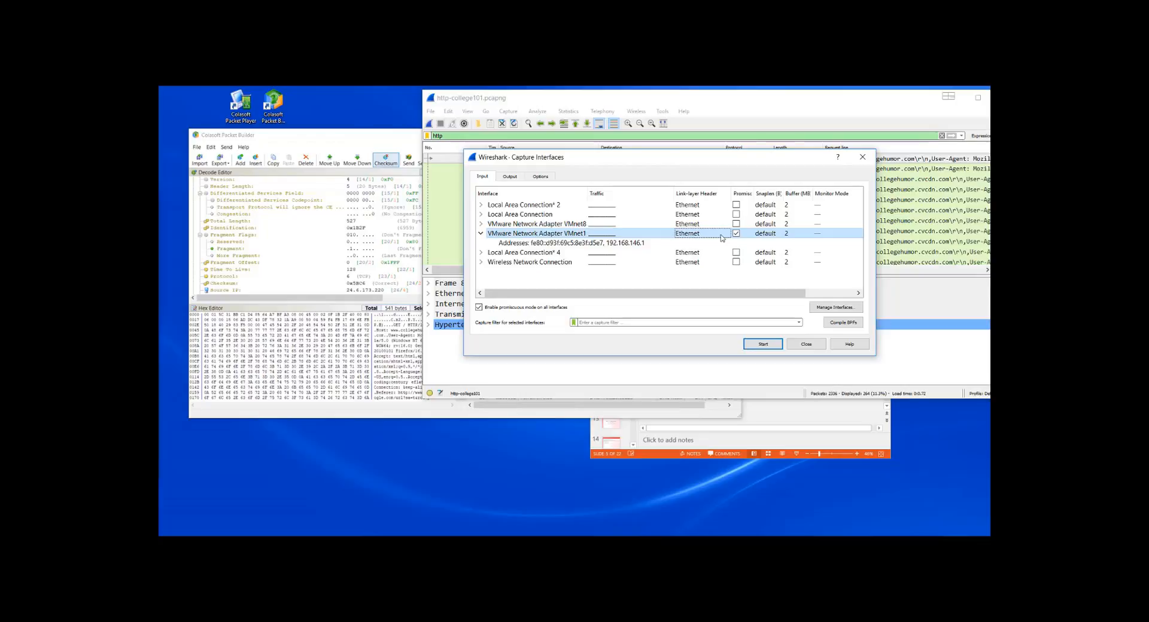
Start a live capture on VMware Network Adapter VMnet1, reposition the Wireshark window and stop the capture.
{"action": "left_click", "coordinate": [416, 142]}
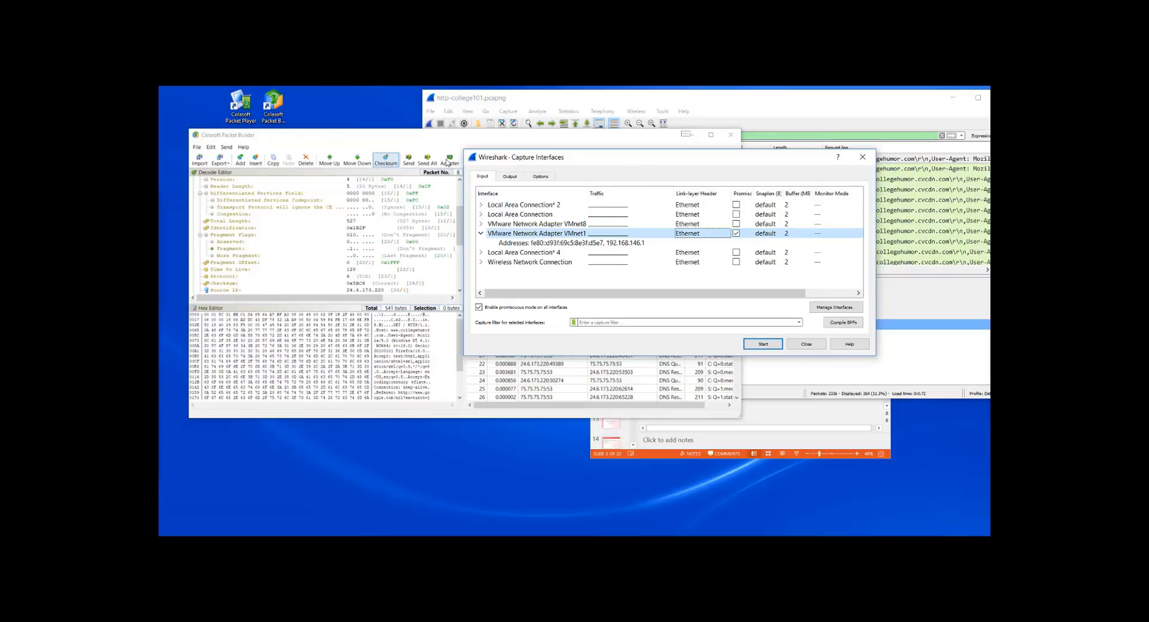
{"action": "left_click", "coordinate": [766, 346]}
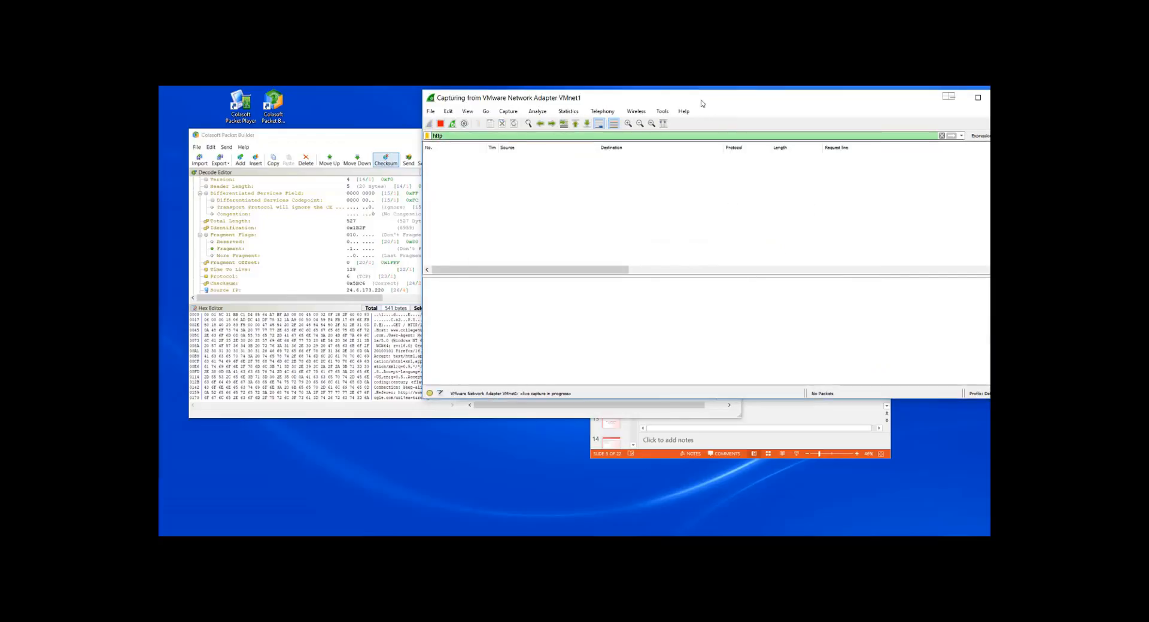
{"action": "left_click_drag", "start_coordinate": [709, 100], "coordinate": [730, 103]}
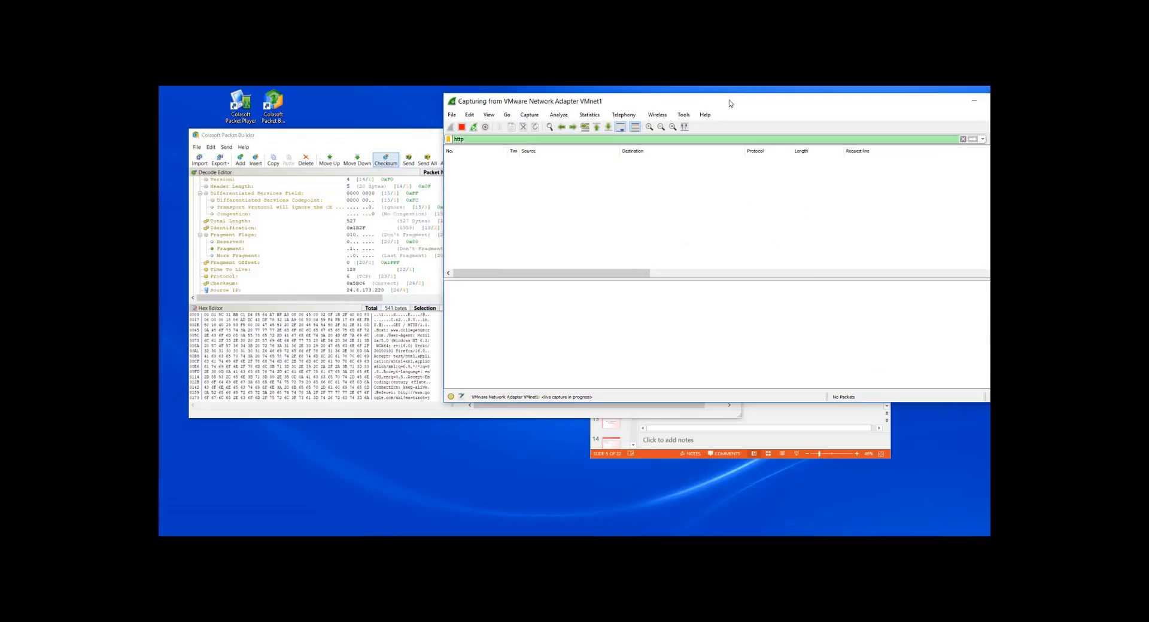
{"action": "left_click_drag", "start_coordinate": [730, 103], "coordinate": [719, 104]}
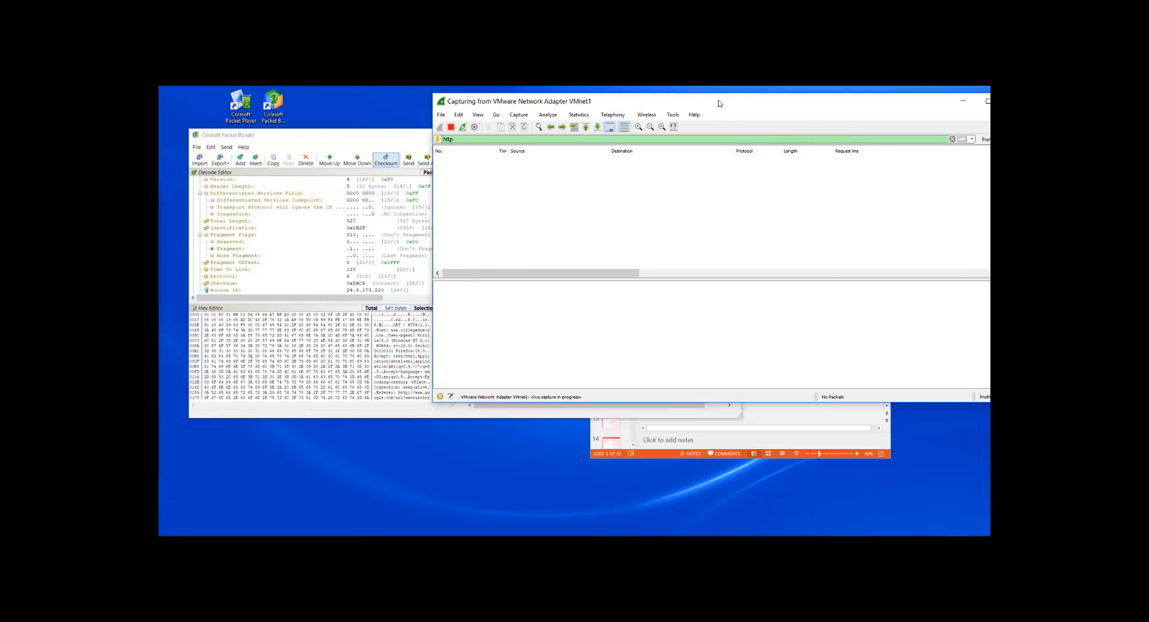
{"action": "left_click", "coordinate": [451, 128]}
{"action": "left_click", "coordinate": [788, 291]}
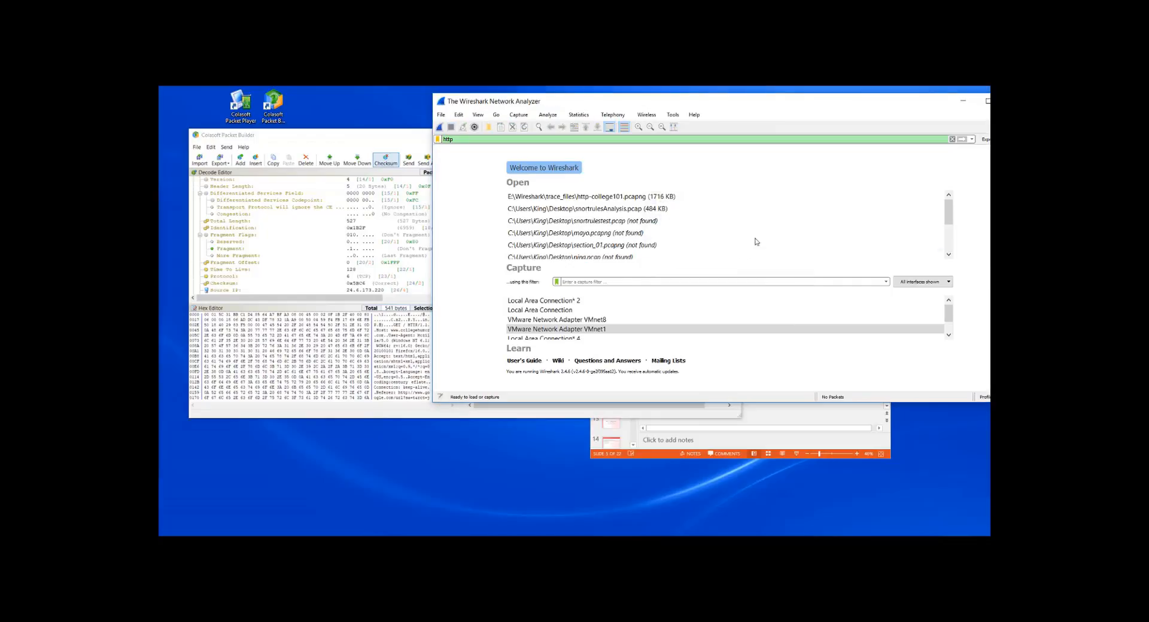
Reopen the http-college101.pcapng trace, clear its http display filter and return to Colasoft Packet Builder.
{"action": "double_click", "coordinate": [626, 198]}
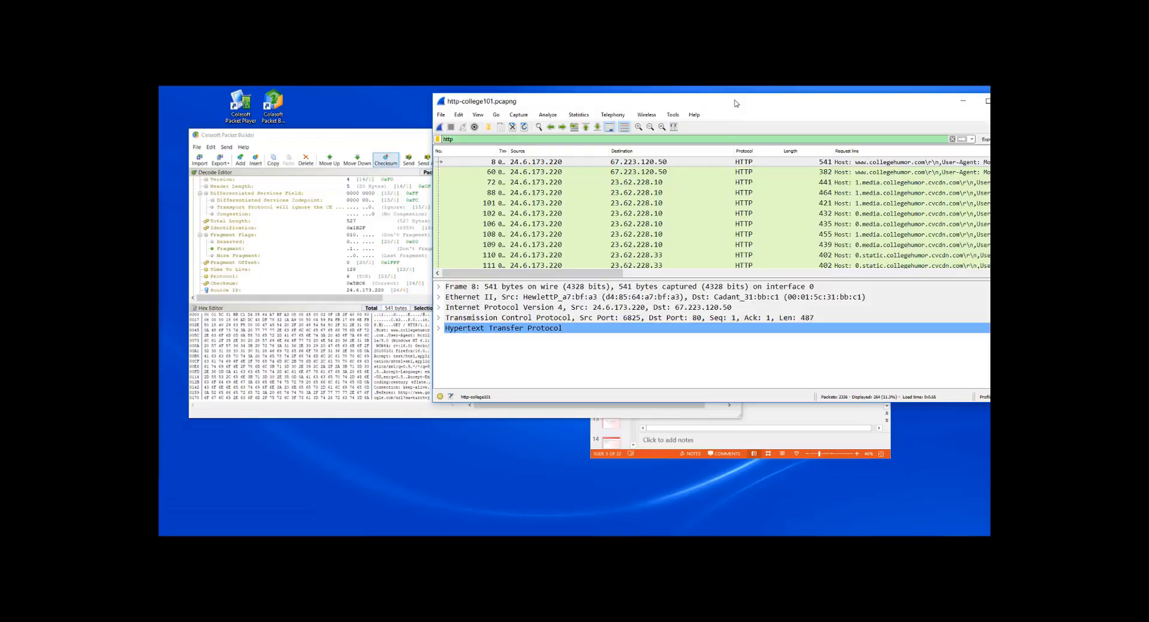
{"action": "left_click_drag", "start_coordinate": [736, 103], "coordinate": [742, 103]}
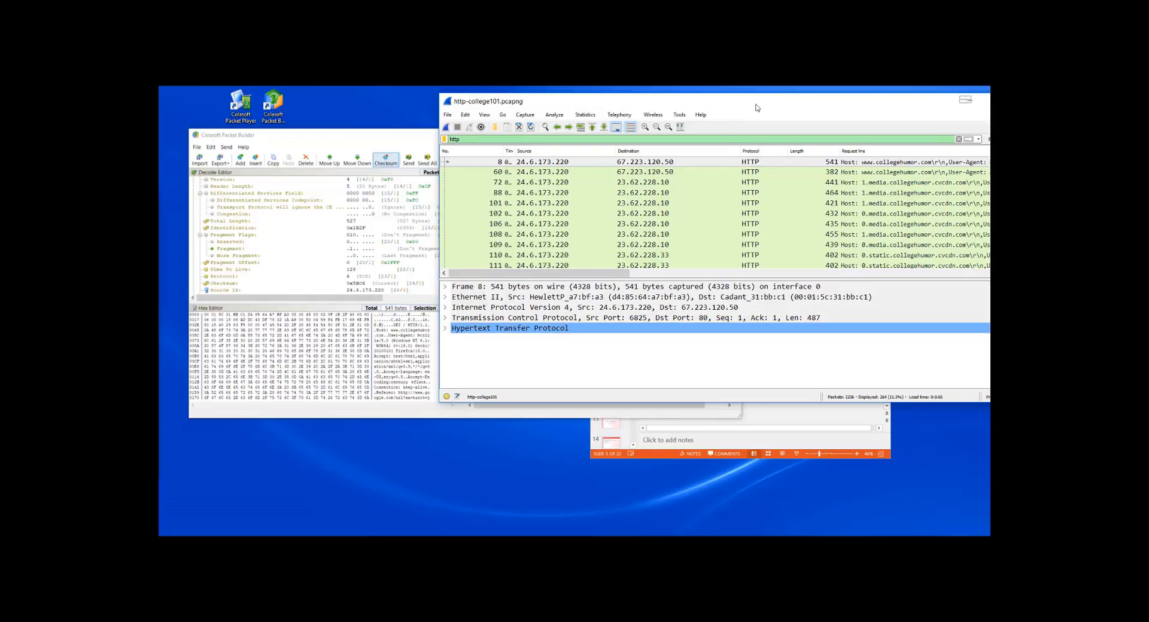
{"action": "left_click", "coordinate": [957, 139]}
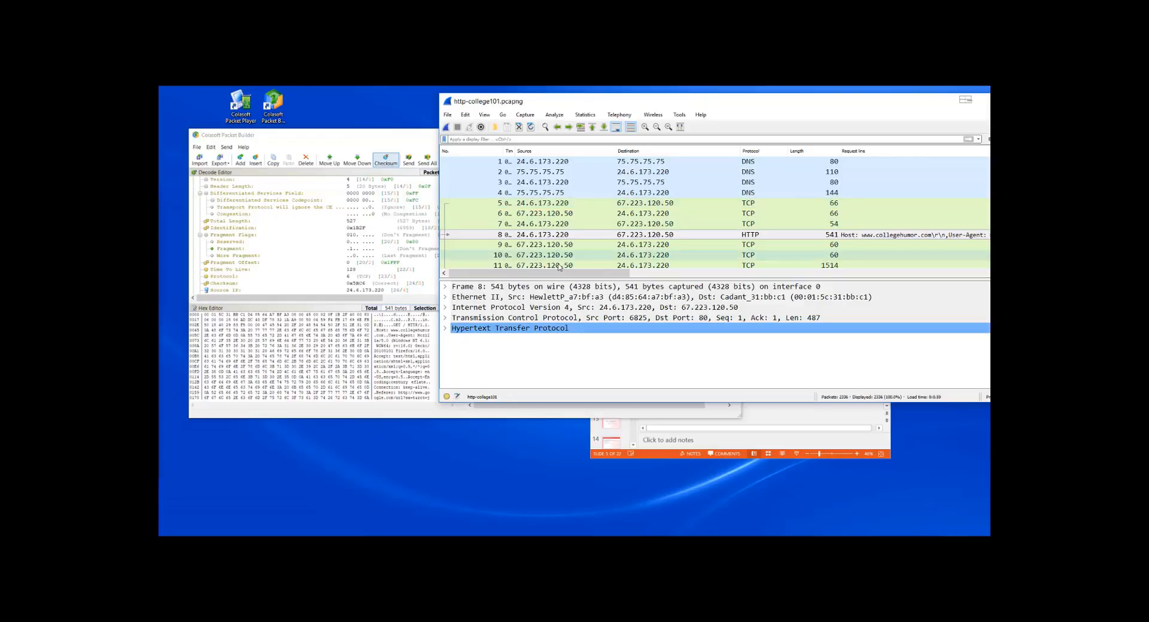
{"action": "mouse_move", "coordinate": [646, 279]}
{"action": "left_mouse_down"}
{"action": "mouse_move", "coordinate": [650, 302]}
{"action": "mouse_move", "coordinate": [655, 274]}
{"action": "left_mouse_up"}
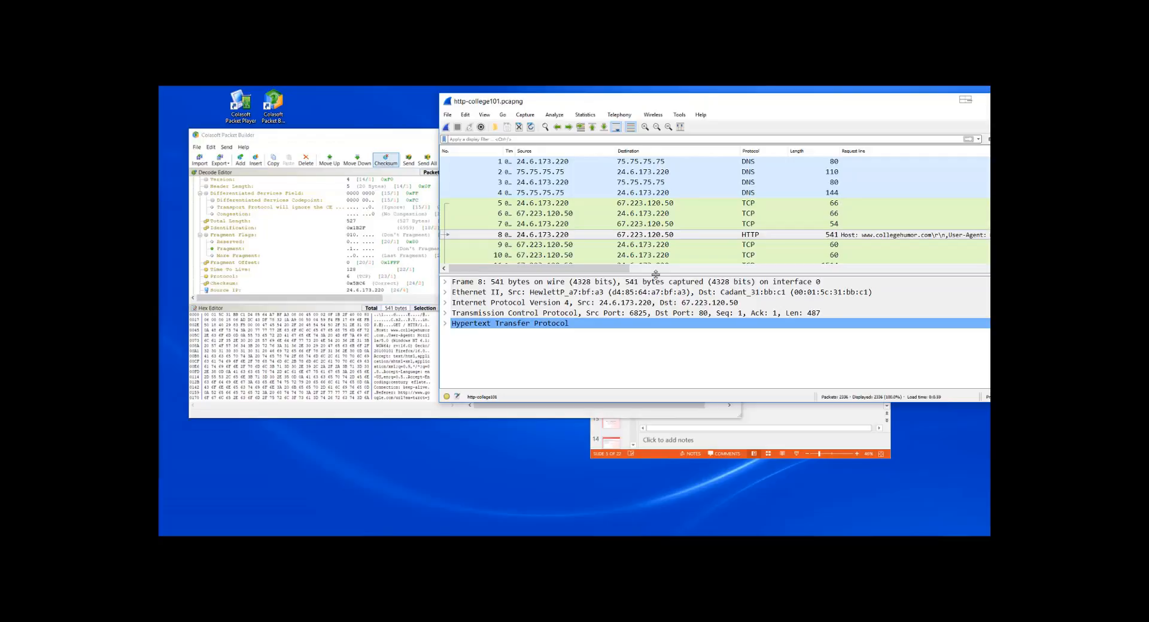
{"action": "left_click", "coordinate": [418, 144]}
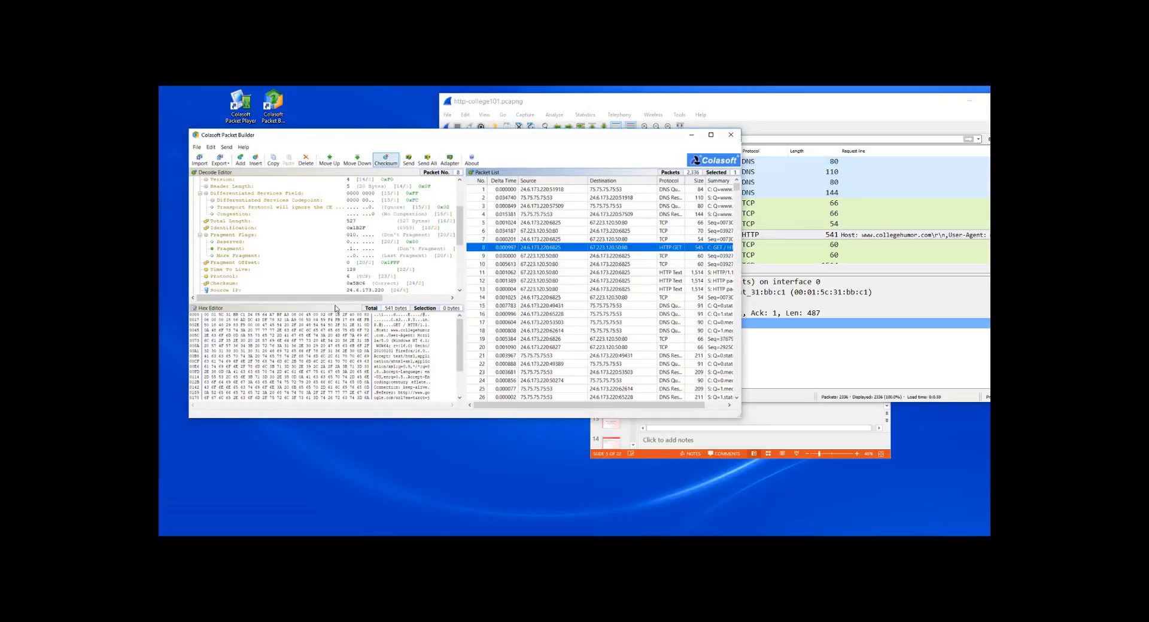
Enlarge the Decode Editor, switch to Wireshark and open the recent capture snortrulesAnalysis.pcap.
{"action": "left_click_drag", "start_coordinate": [335, 303], "coordinate": [338, 355]}
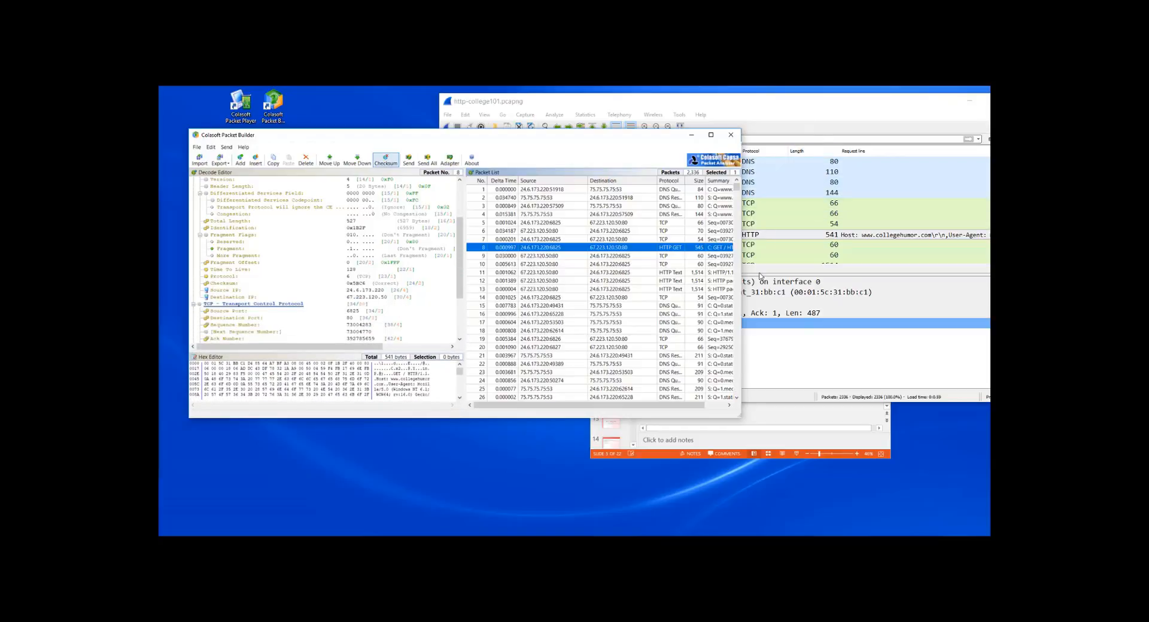
{"action": "left_click", "coordinate": [796, 110]}
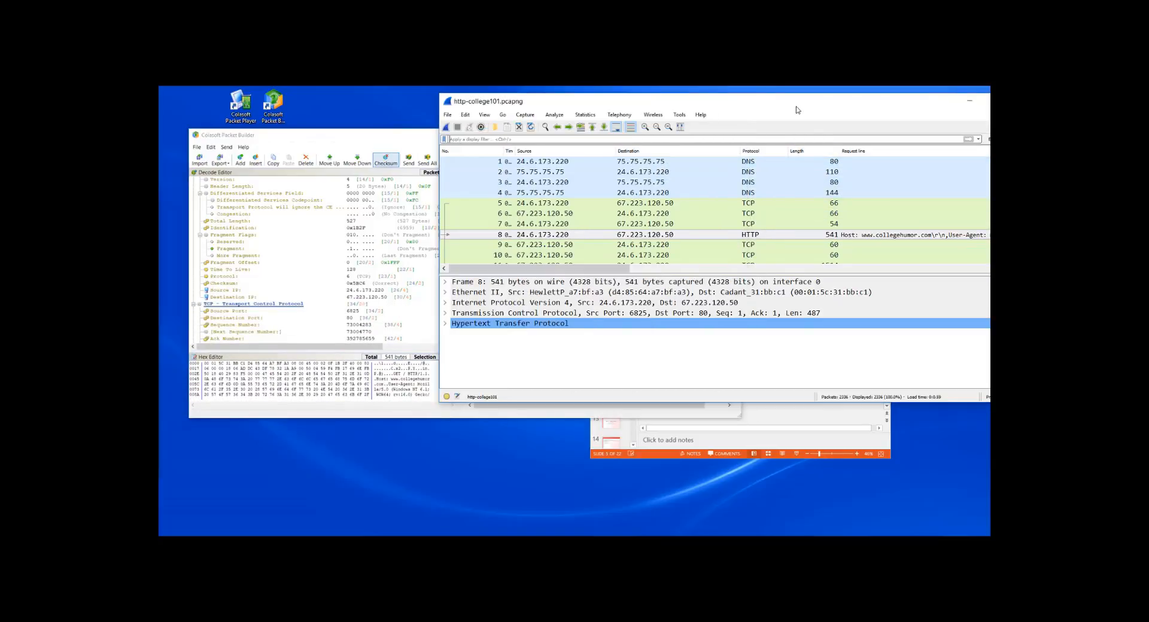
{"action": "left_click", "coordinate": [448, 117]}
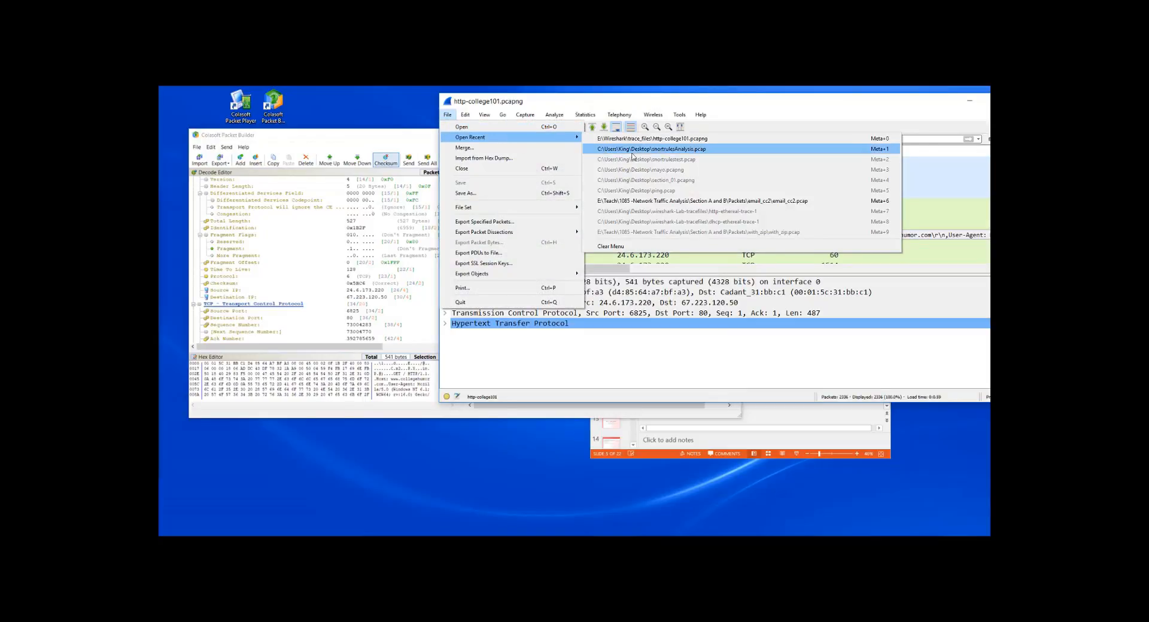
{"action": "left_click", "coordinate": [671, 151]}
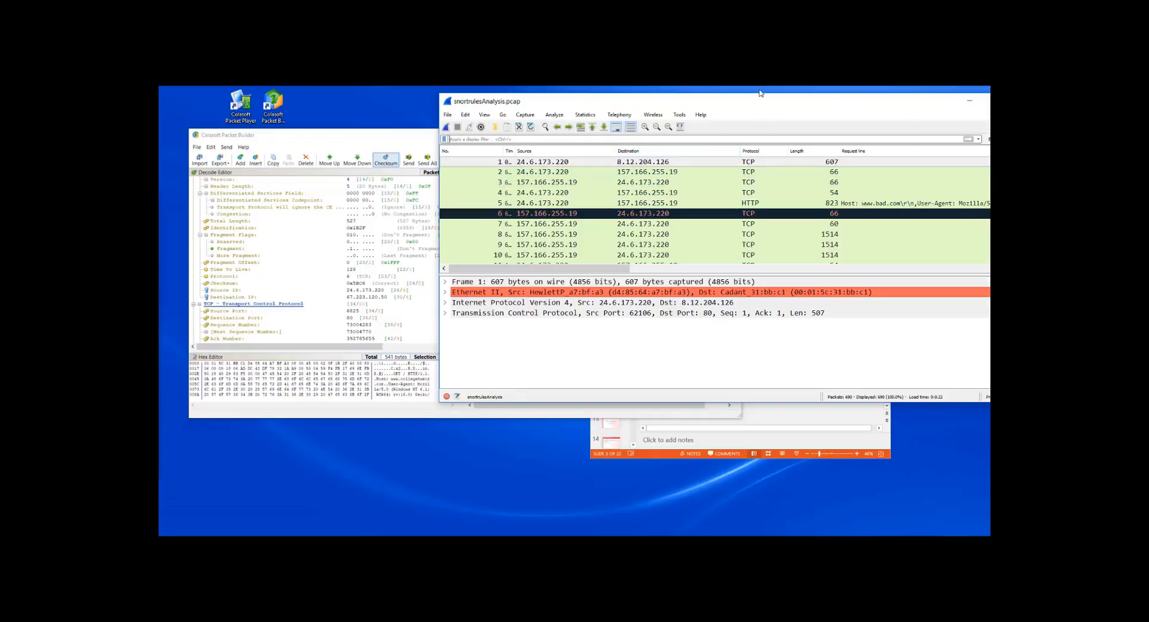
{"action": "mouse_move", "coordinate": [759, 99]}
{"action": "left_mouse_down"}
{"action": "mouse_move", "coordinate": [743, 90]}
{"action": "mouse_move", "coordinate": [764, 95]}
{"action": "left_mouse_up"}
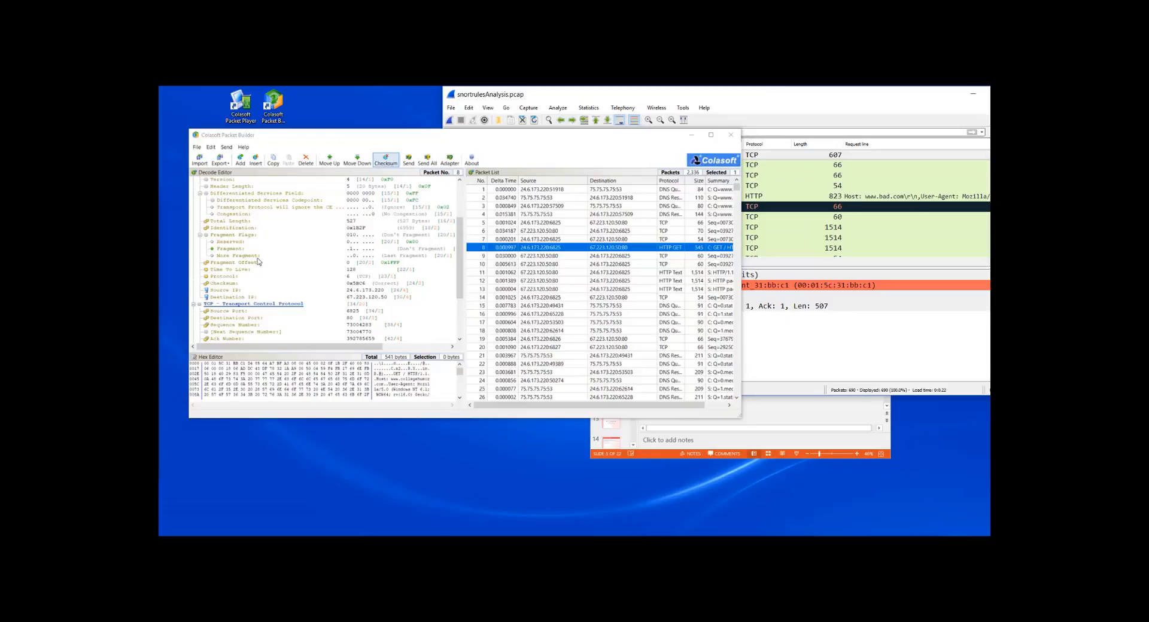
Switch to Colasoft Packet Builder and examine packet 8's source IP, destination port and remaining TCP and HTTP fields.
{"action": "left_click", "coordinate": [242, 291]}
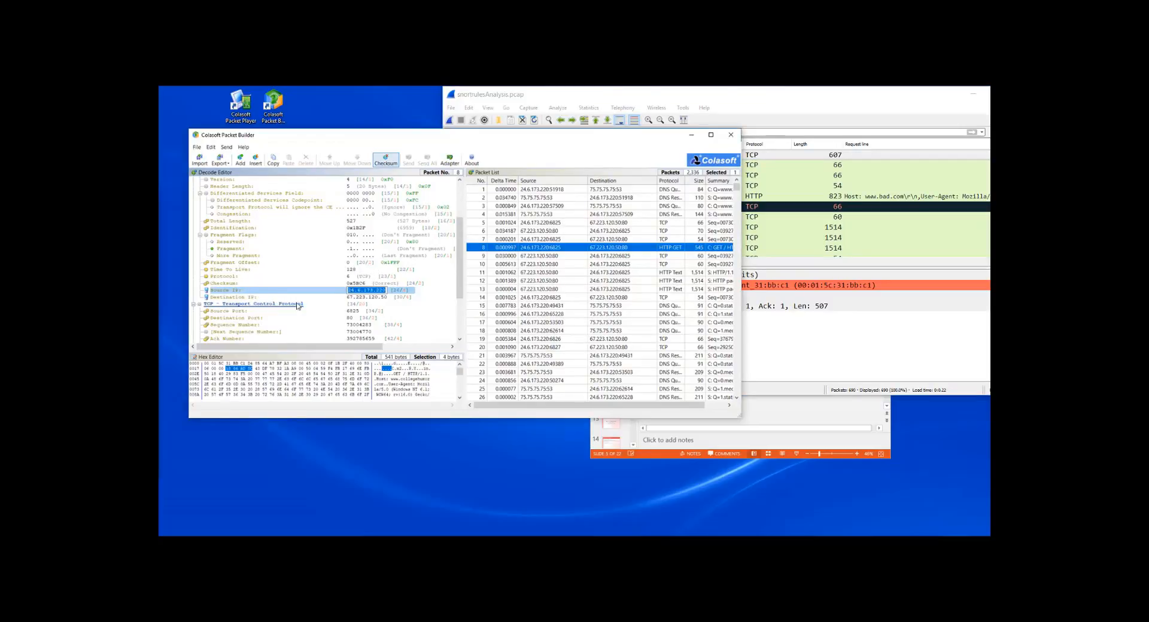
{"action": "scroll", "coordinate": [342, 313], "scroll_direction": "down", "scroll_amount": 1}
{"action": "scroll", "coordinate": [341, 313], "scroll_direction": "down", "scroll_amount": 1}
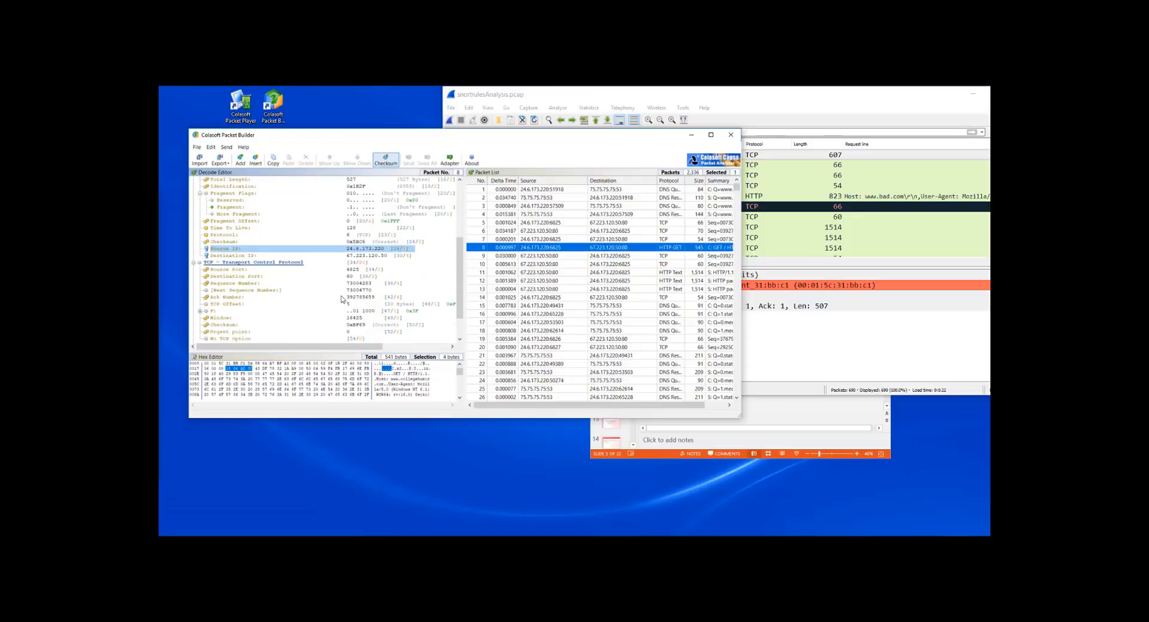
{"action": "left_click", "coordinate": [351, 276]}
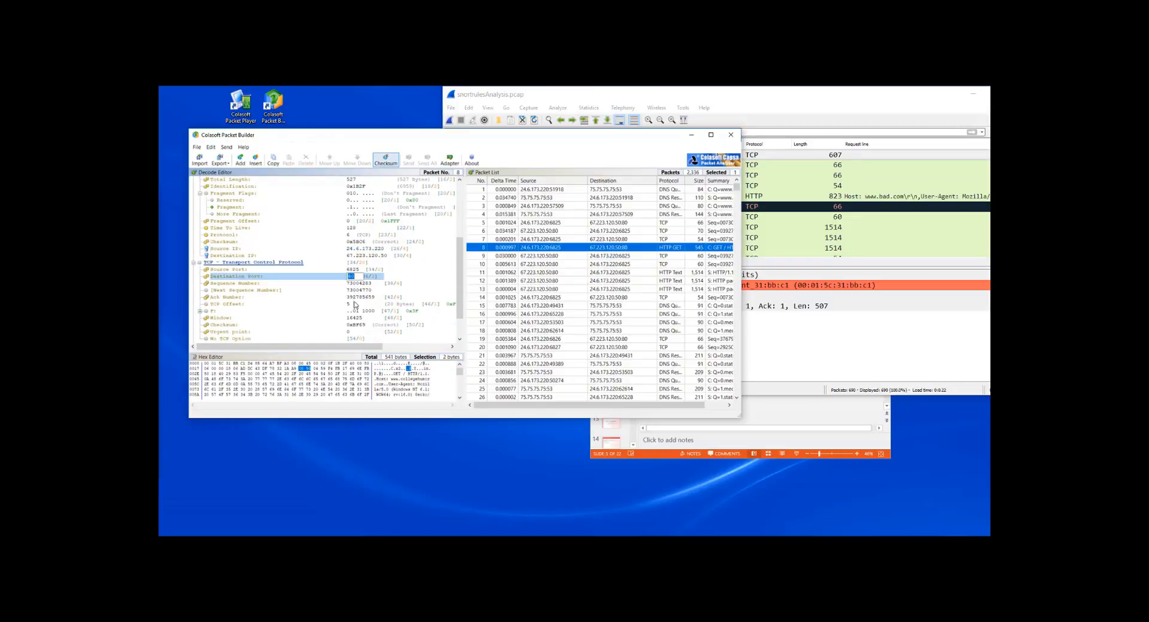
{"action": "scroll", "coordinate": [355, 308], "scroll_direction": "down", "scroll_amount": 2}
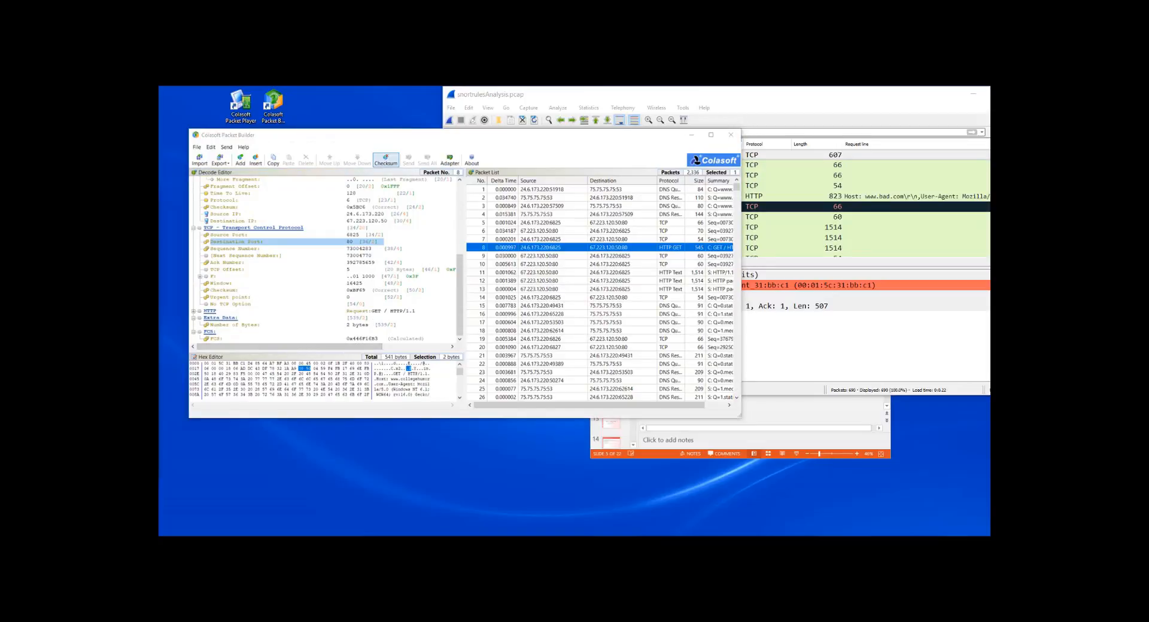
Review the Emerging Threats alert rule in emerging-web_client.rules in Notepad++, and return to Packet Builder.
{"action": "left_click_drag", "start_coordinate": [36, 77], "coordinate": [659, 117]}
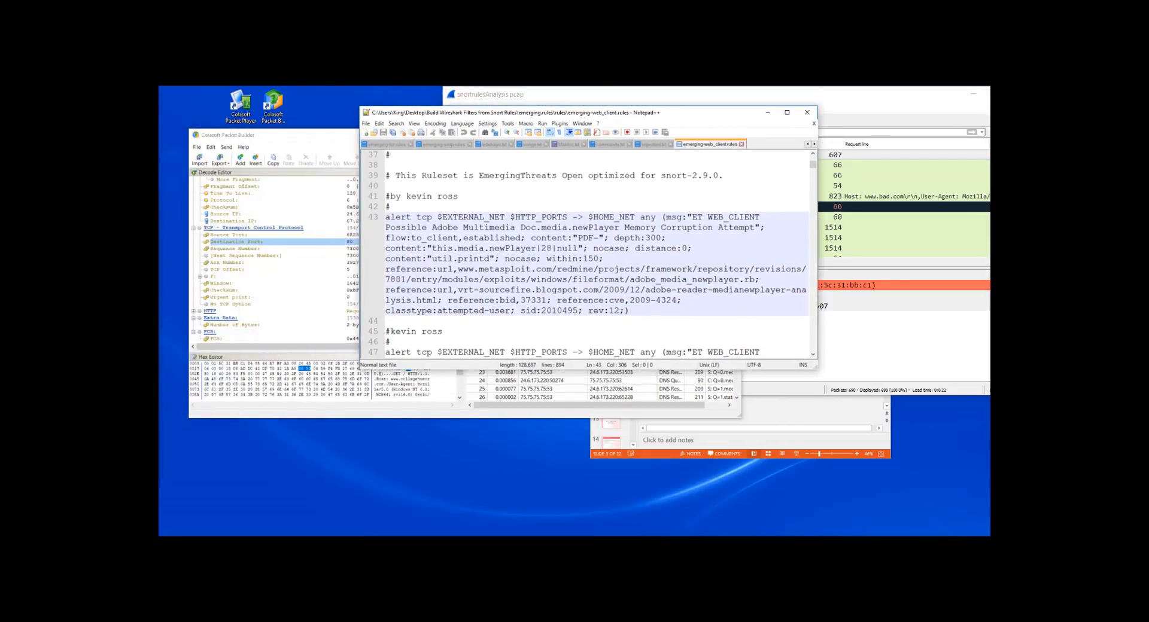
{"action": "key", "text": "alt+Tab"}
{"action": "key", "text": "alt+Tab"}
{"action": "left_click_drag", "start_coordinate": [693, 113], "coordinate": [12, 102]}
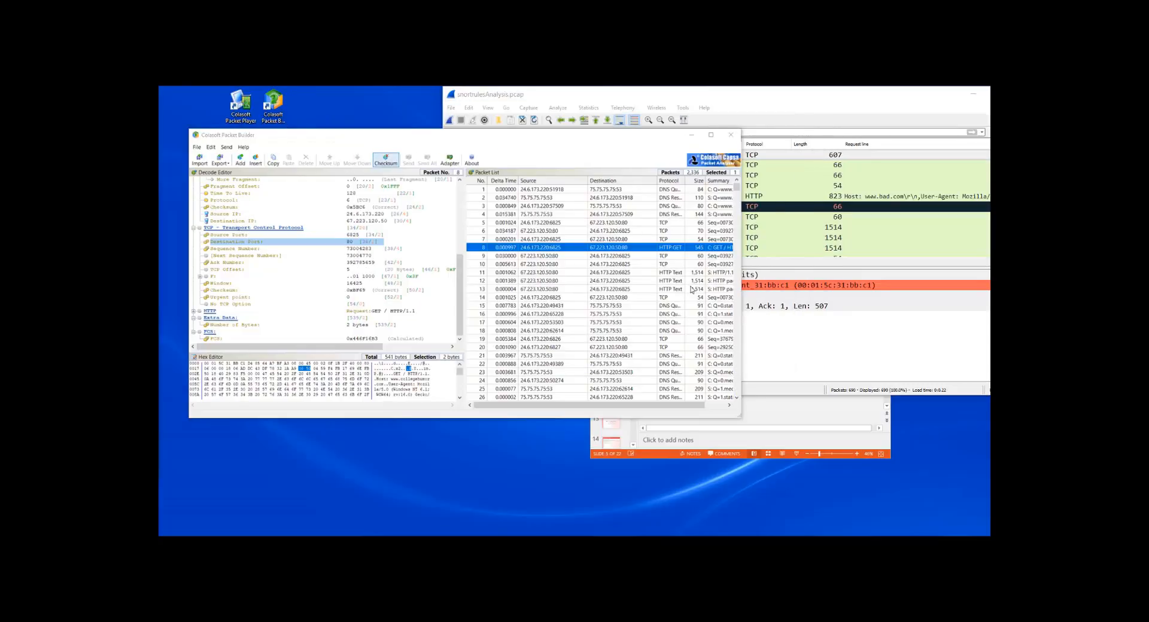
Switch to Wireshark and prepare a display filter from packet 1's IPv4 source address, ip.src == 24.6.173.220.
{"action": "left_click", "coordinate": [795, 98]}
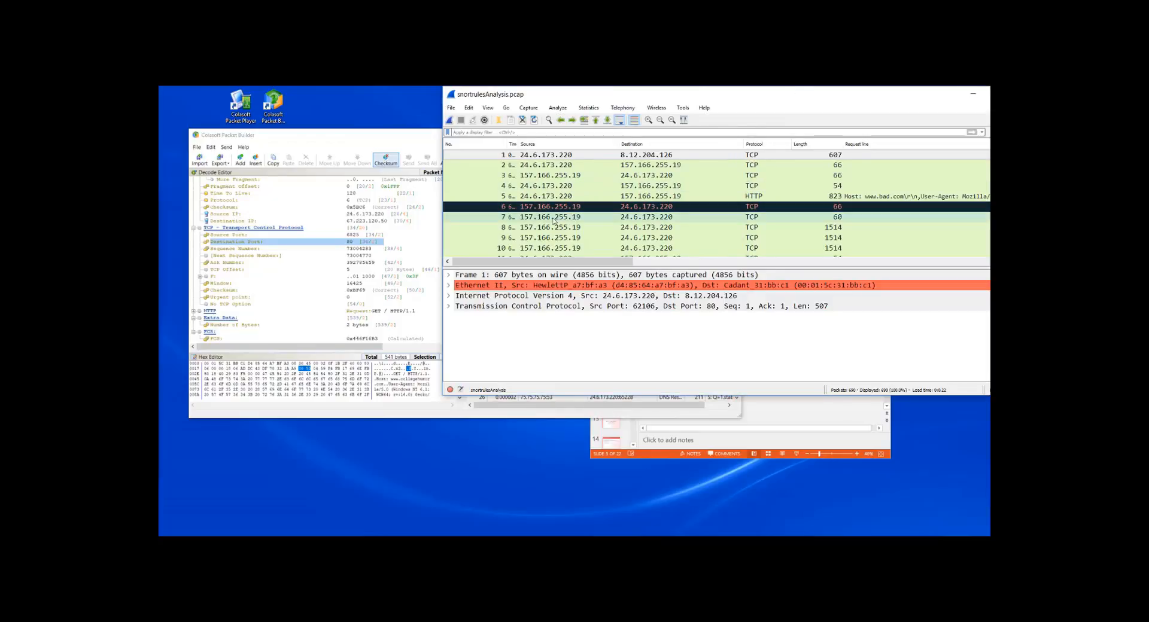
{"action": "left_click", "coordinate": [447, 296]}
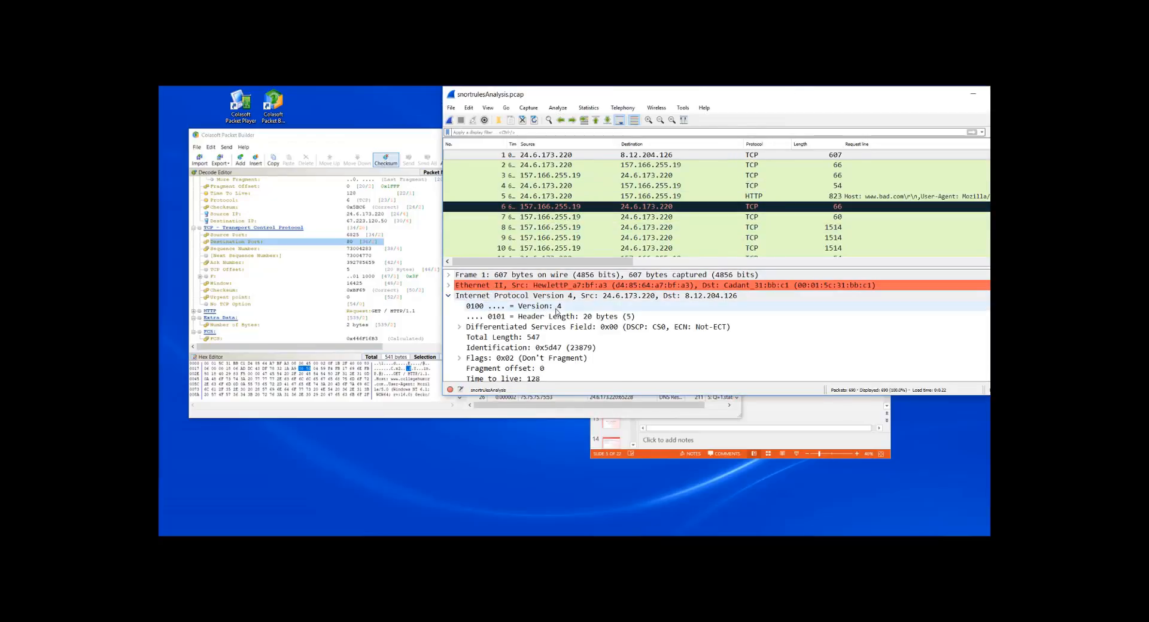
{"action": "scroll", "coordinate": [539, 312], "scroll_direction": "down", "scroll_amount": 3}
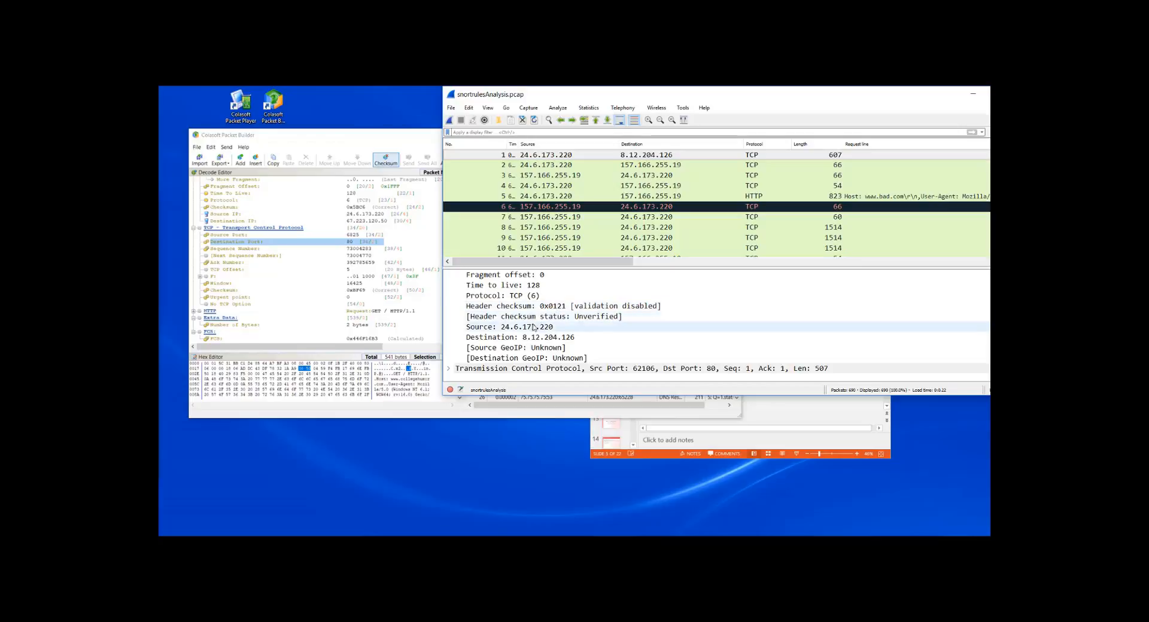
{"action": "left_click", "coordinate": [525, 328]}
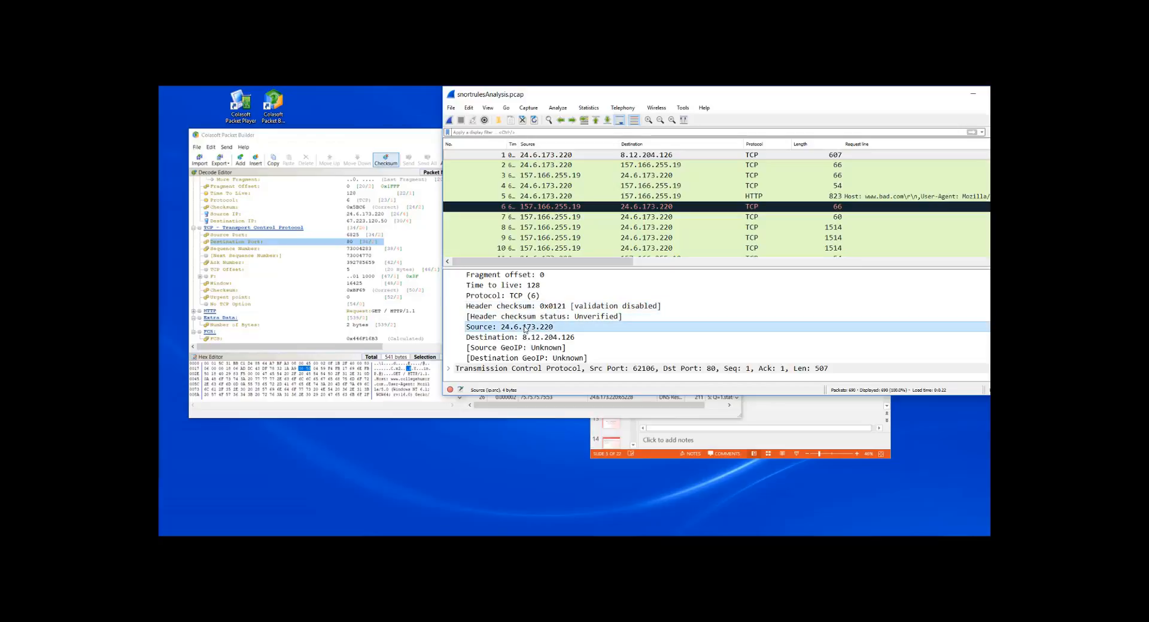
{"action": "right_click", "coordinate": [526, 328]}
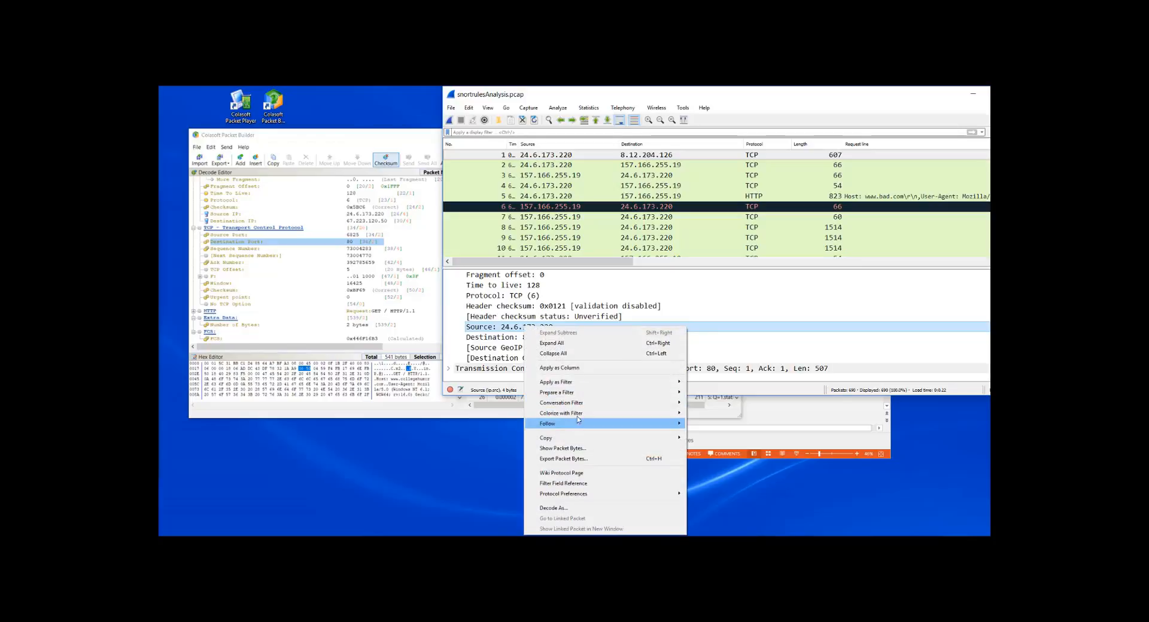
{"action": "mouse_move", "coordinate": [600, 397]}
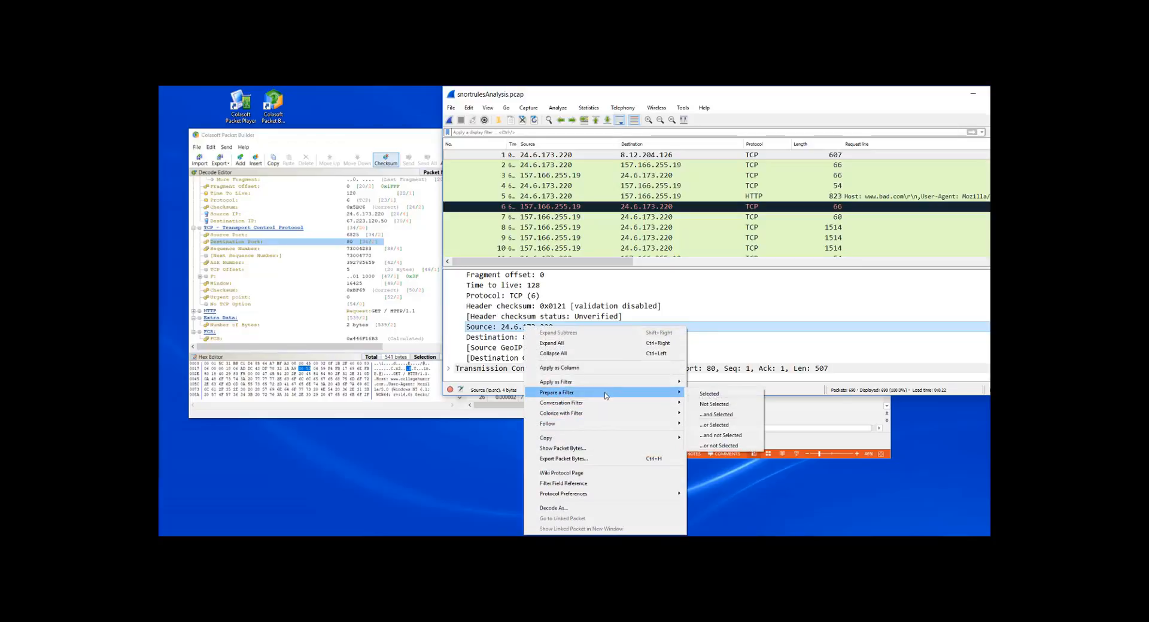
{"action": "left_click", "coordinate": [727, 395]}
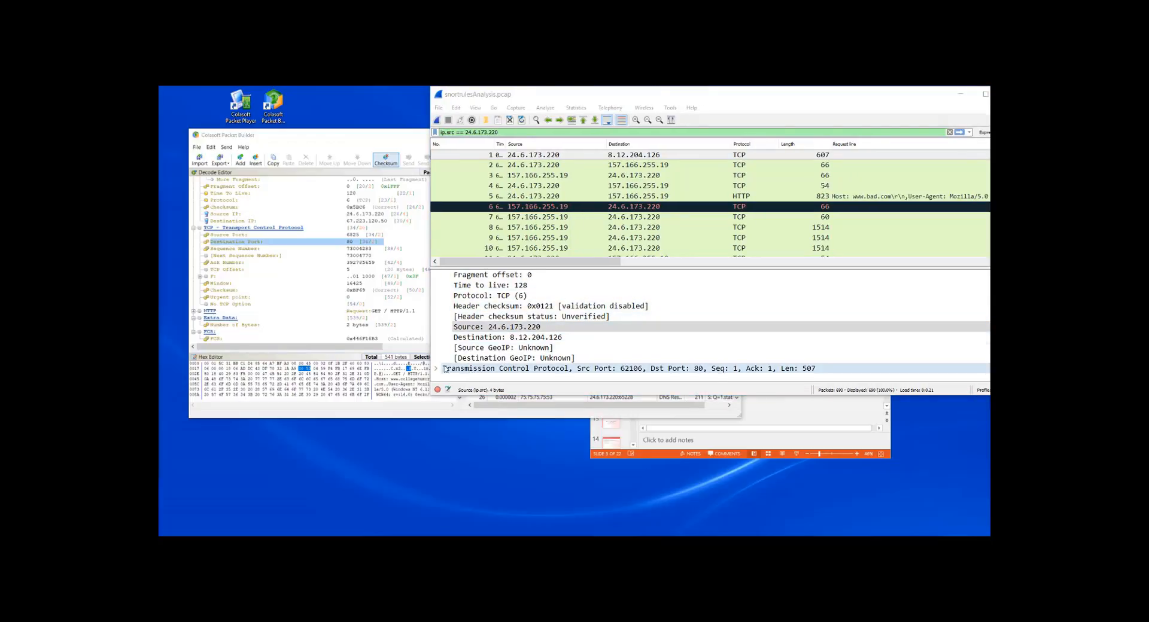
Add packet 1's TCP destination port to the filter as an AND condition, tcp.dstport == 80, and apply it.
{"action": "left_click", "coordinate": [436, 368]}
{"action": "scroll", "coordinate": [611, 328], "scroll_direction": "down", "scroll_amount": 3}
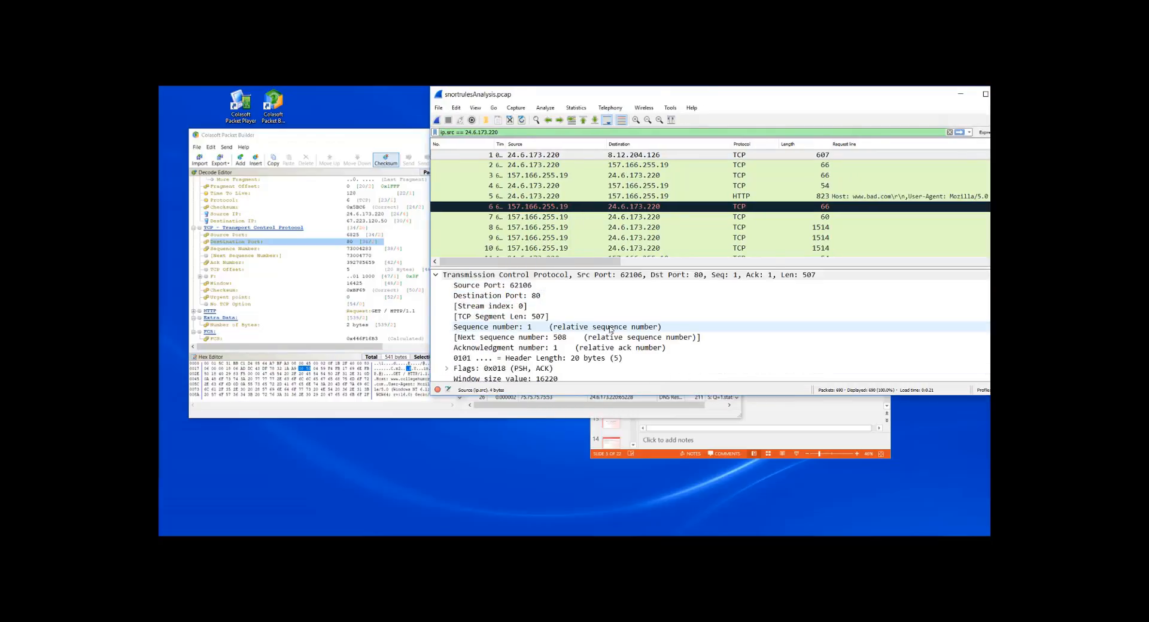
{"action": "left_click", "coordinate": [498, 297]}
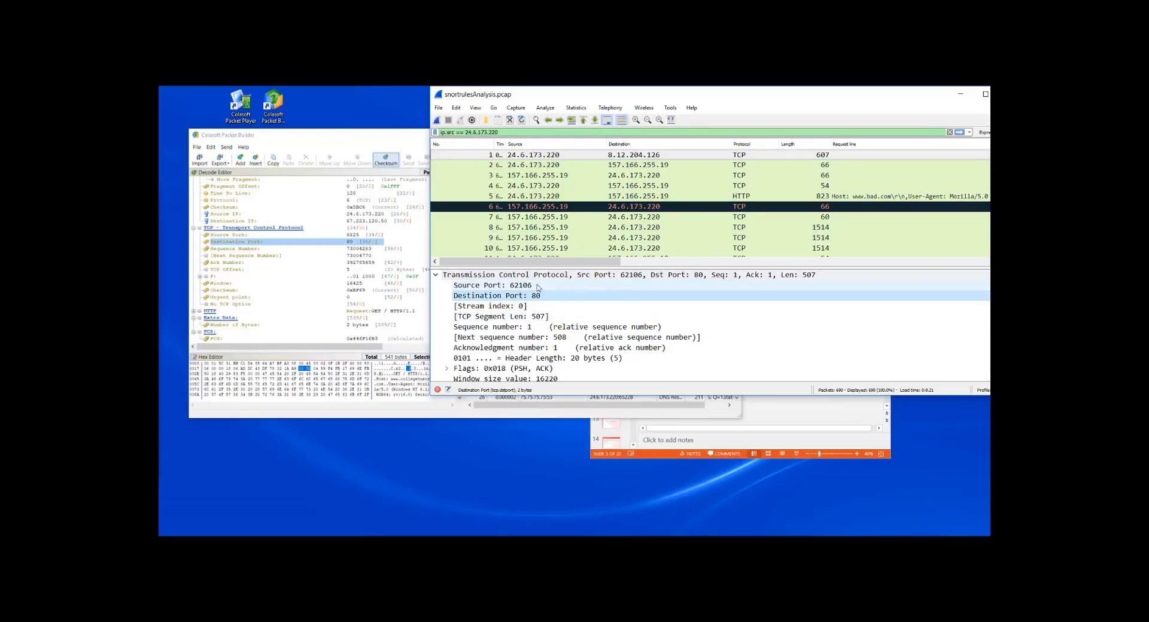
{"action": "right_click", "coordinate": [527, 298]}
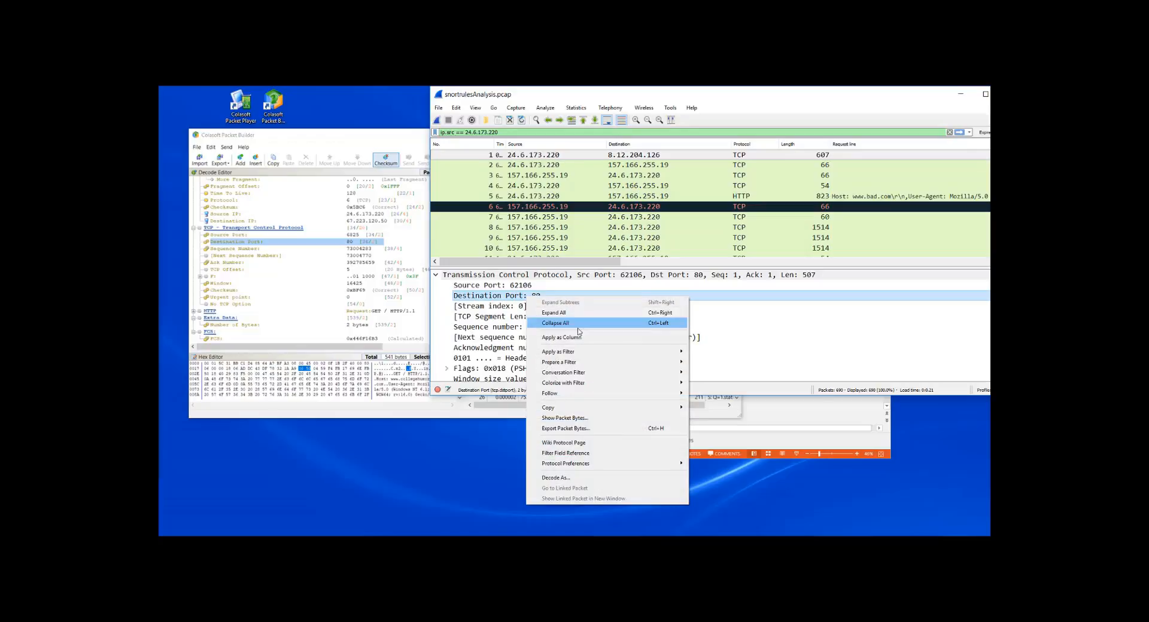
{"action": "mouse_move", "coordinate": [581, 362]}
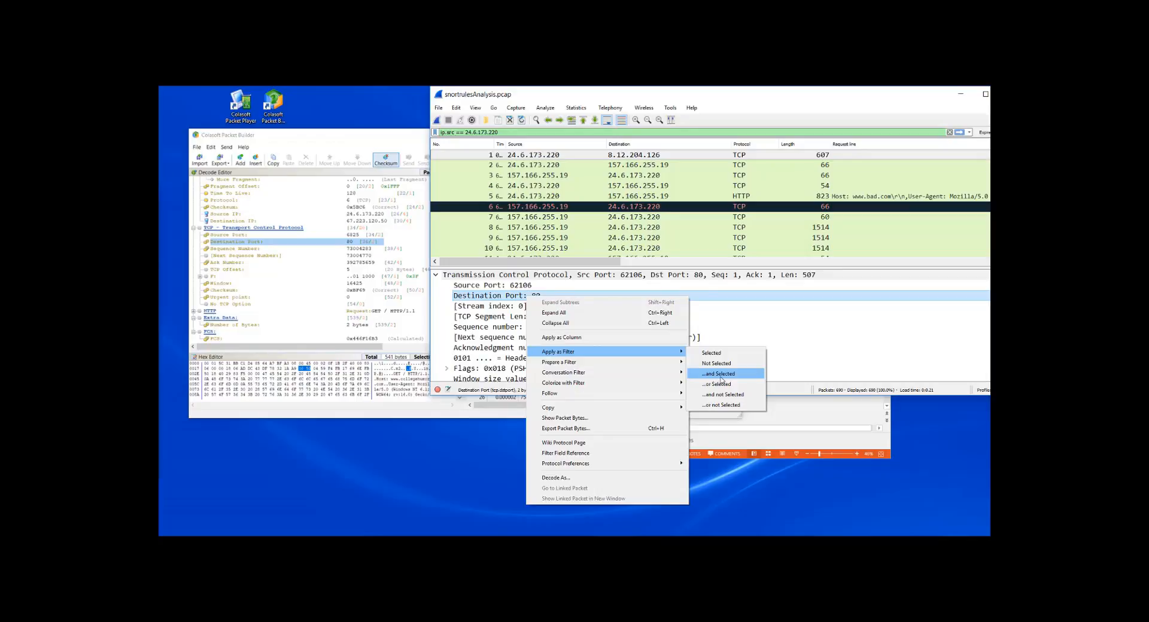
{"action": "left_click", "coordinate": [720, 375]}
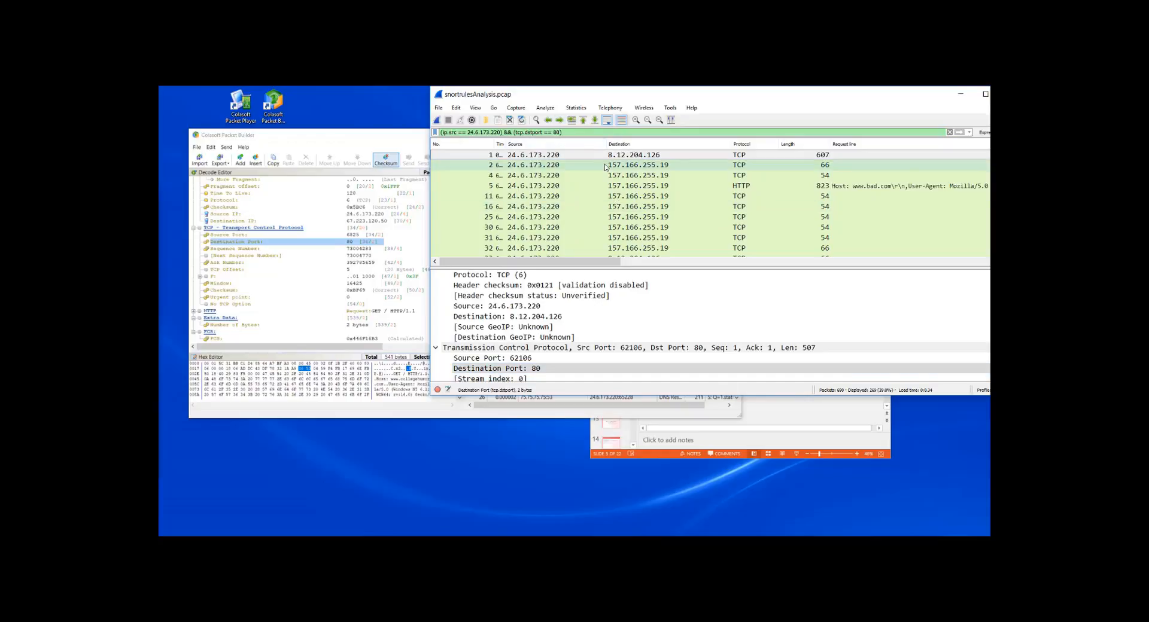
Switch to Packet Builder, enlarge its window and Hex Editor, and examine packet 8's HTTP header text for "century".
{"action": "left_click", "coordinate": [393, 137]}
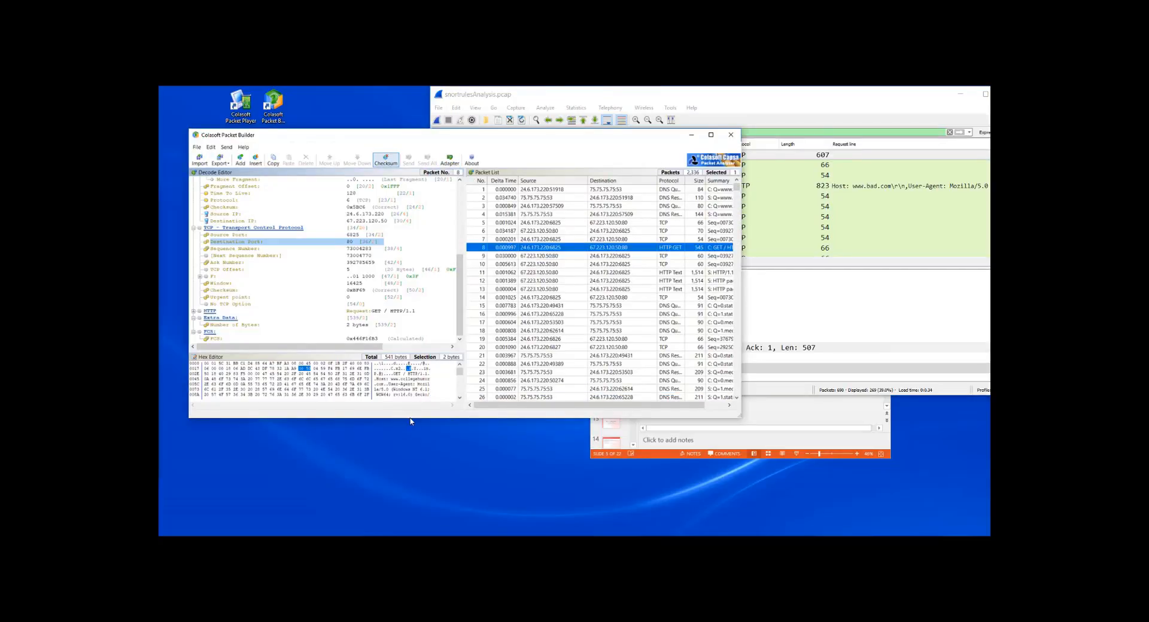
{"action": "left_click_drag", "start_coordinate": [413, 431], "coordinate": [413, 492]}
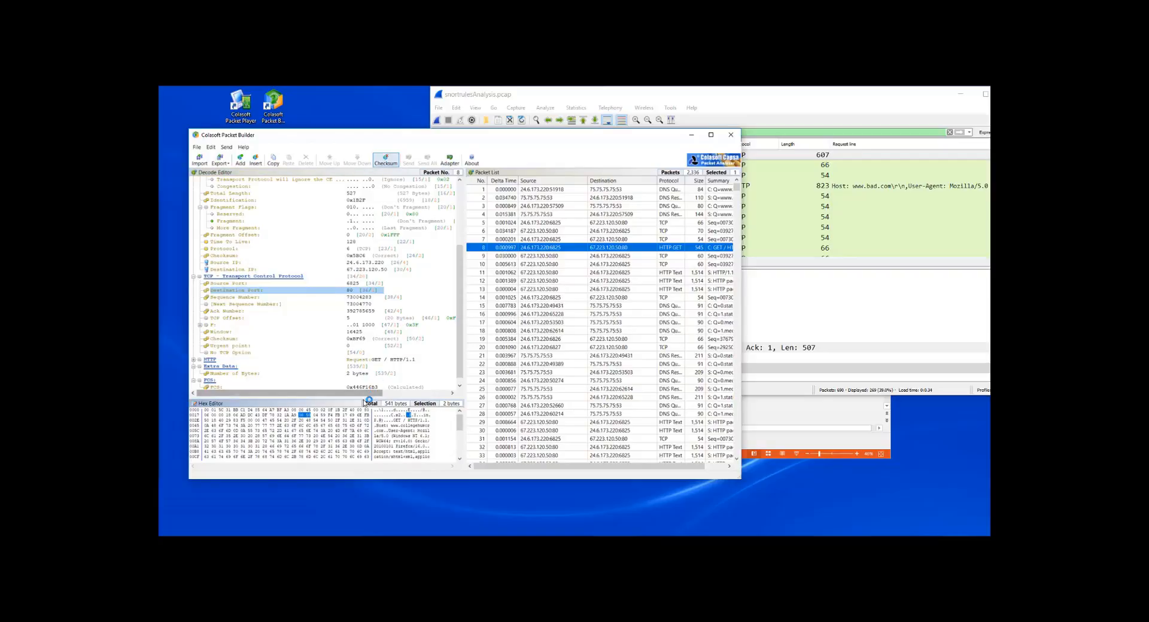
{"action": "left_click_drag", "start_coordinate": [365, 397], "coordinate": [365, 257]}
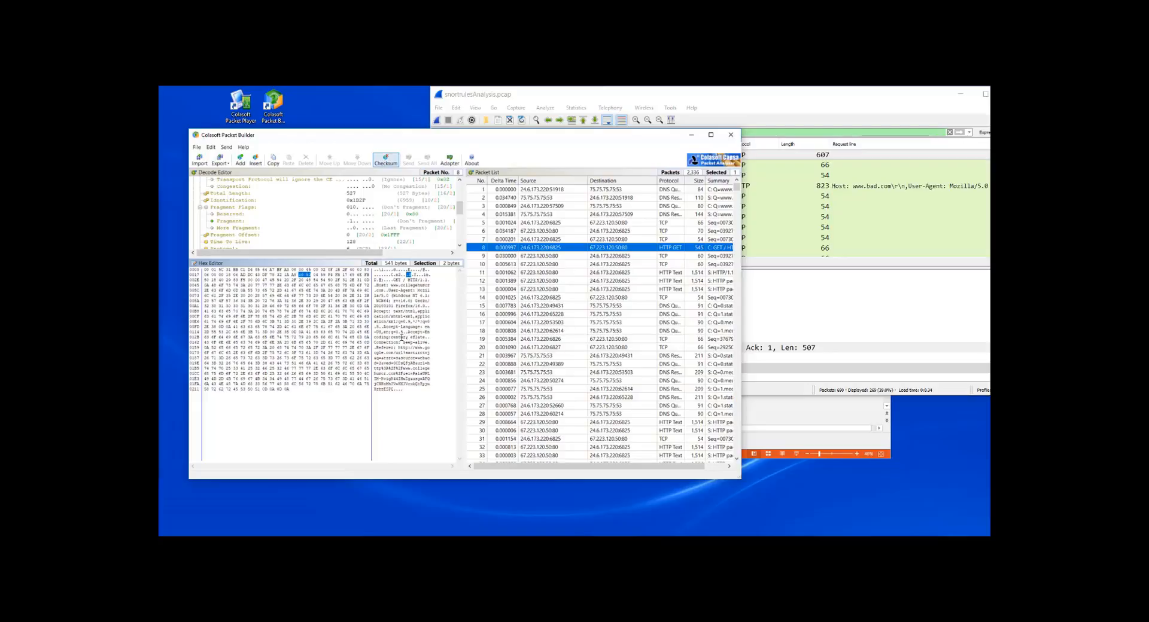
{"action": "left_click_drag", "start_coordinate": [411, 337], "coordinate": [392, 338]}
{"action": "left_click", "coordinate": [410, 353]}
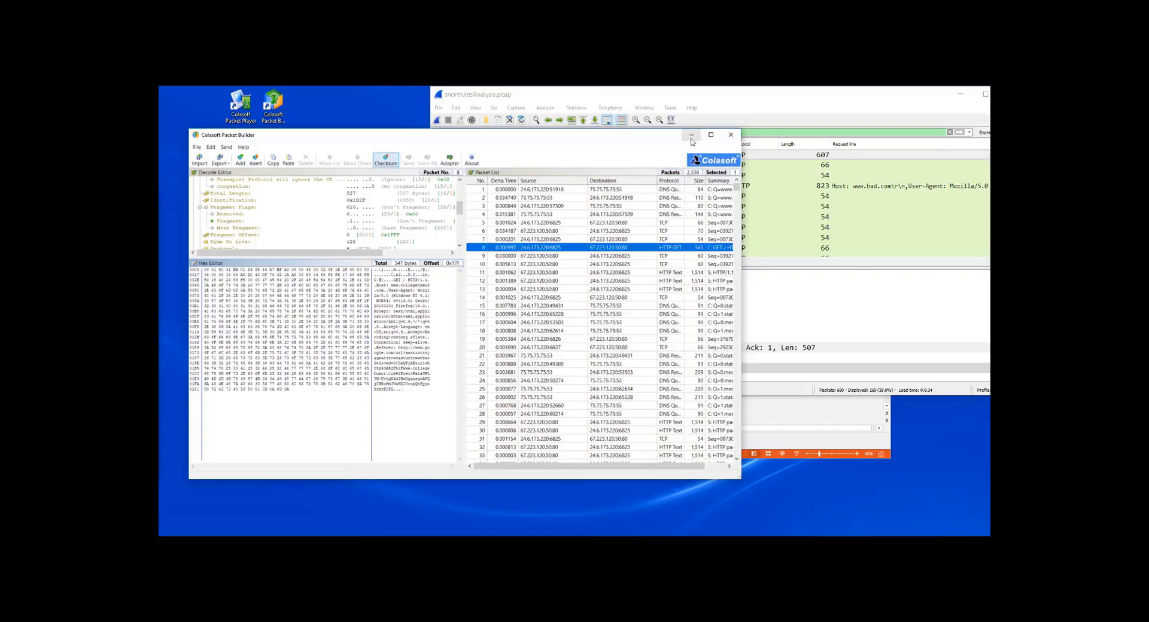
Minimize Packet Builder, extend the Wireshark display filter with && frame contains "century" inside the second parentheses, and apply it.
{"action": "left_click", "coordinate": [691, 135]}
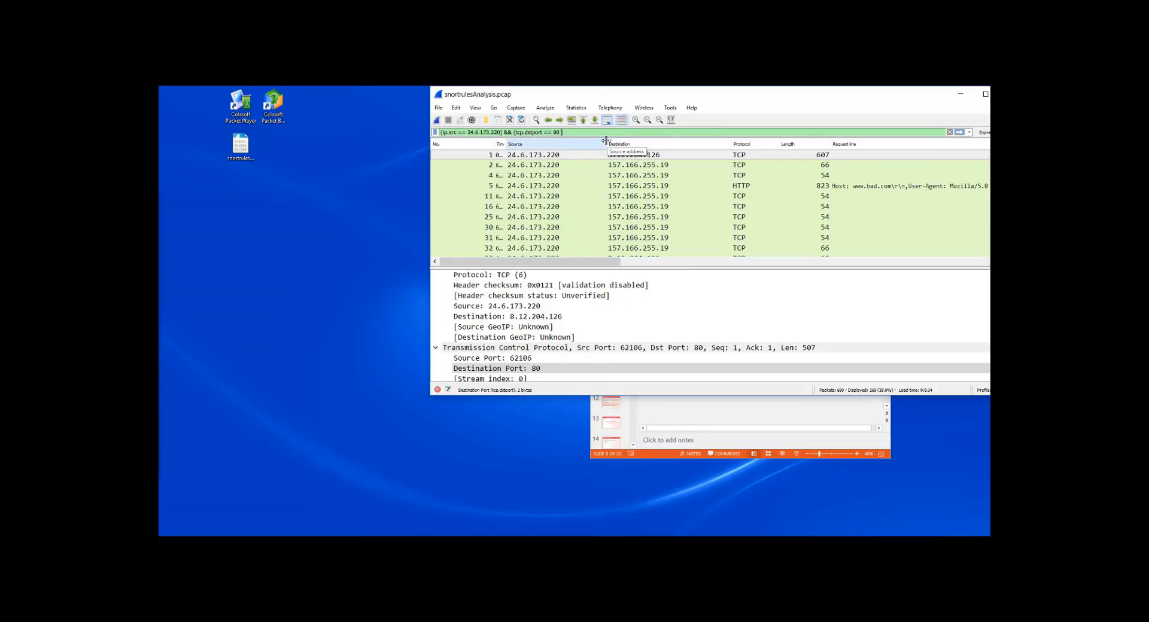
{"action": "type", "text": "frame"}
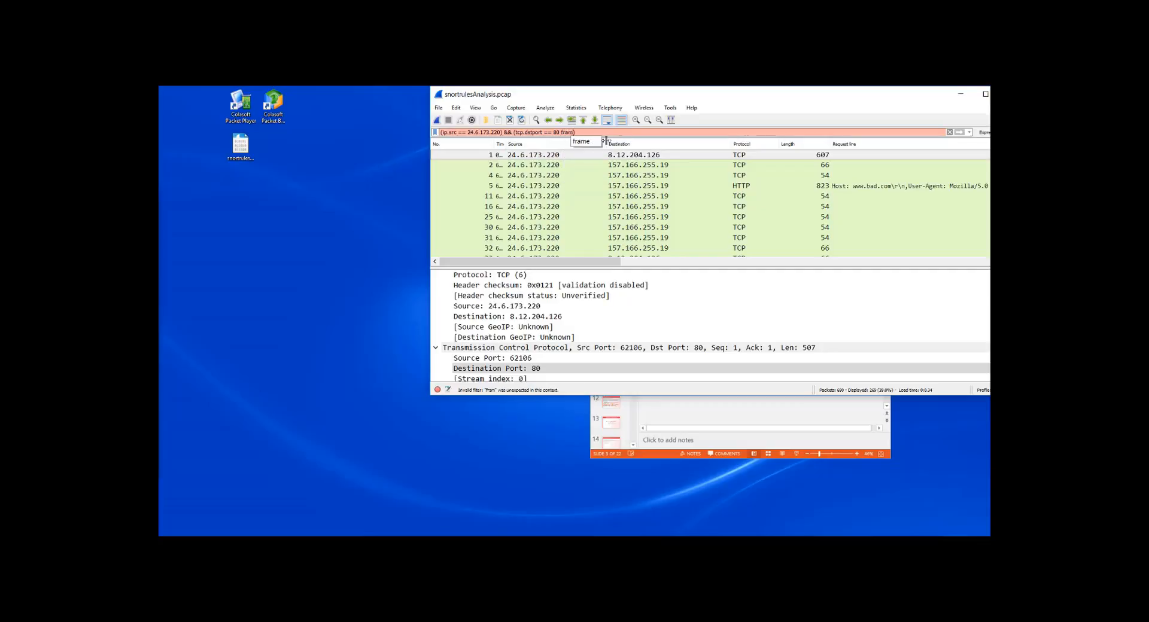
{"action": "type", "text": " contains"}
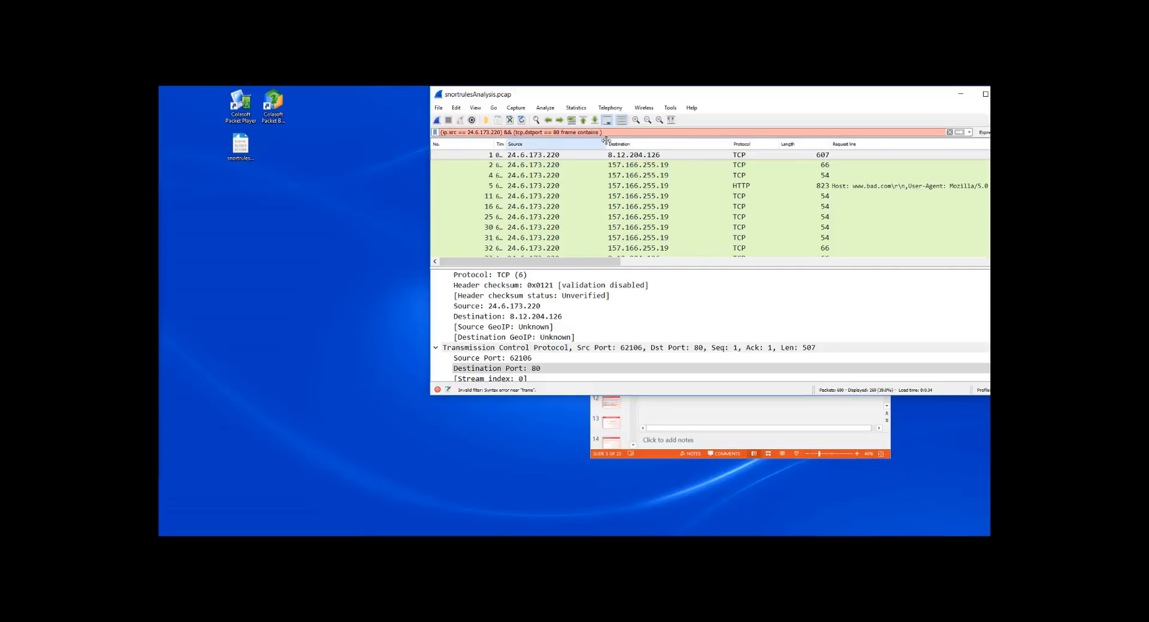
{"action": "type", "text": " \"century\""}
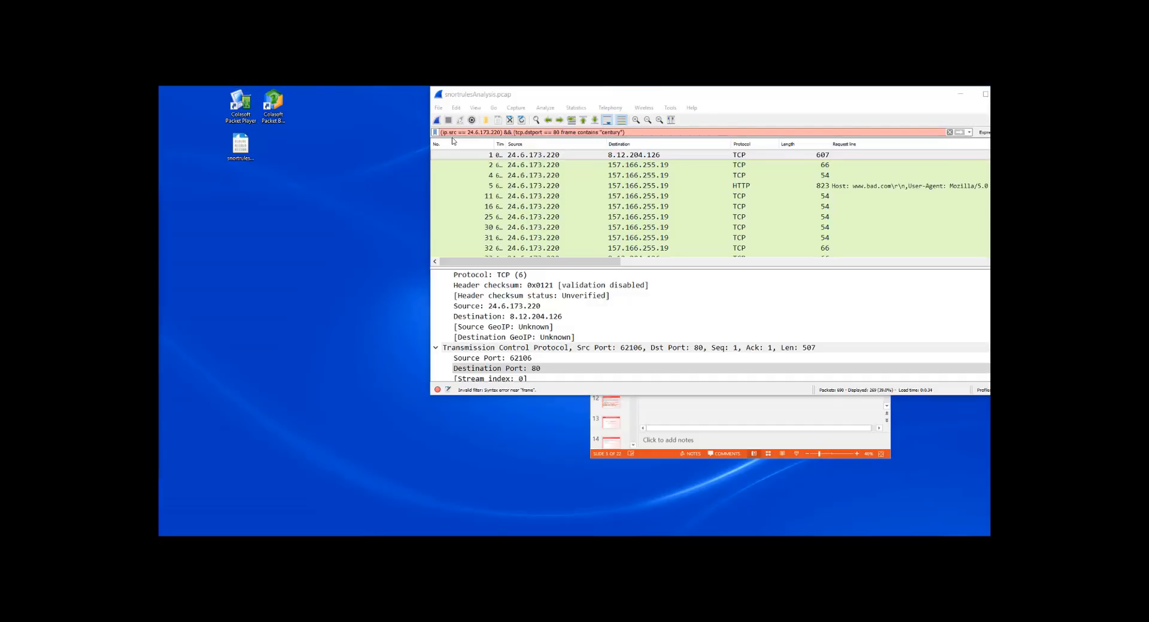
{"action": "left_click", "coordinate": [558, 132]}
{"action": "type", "text": "|"}
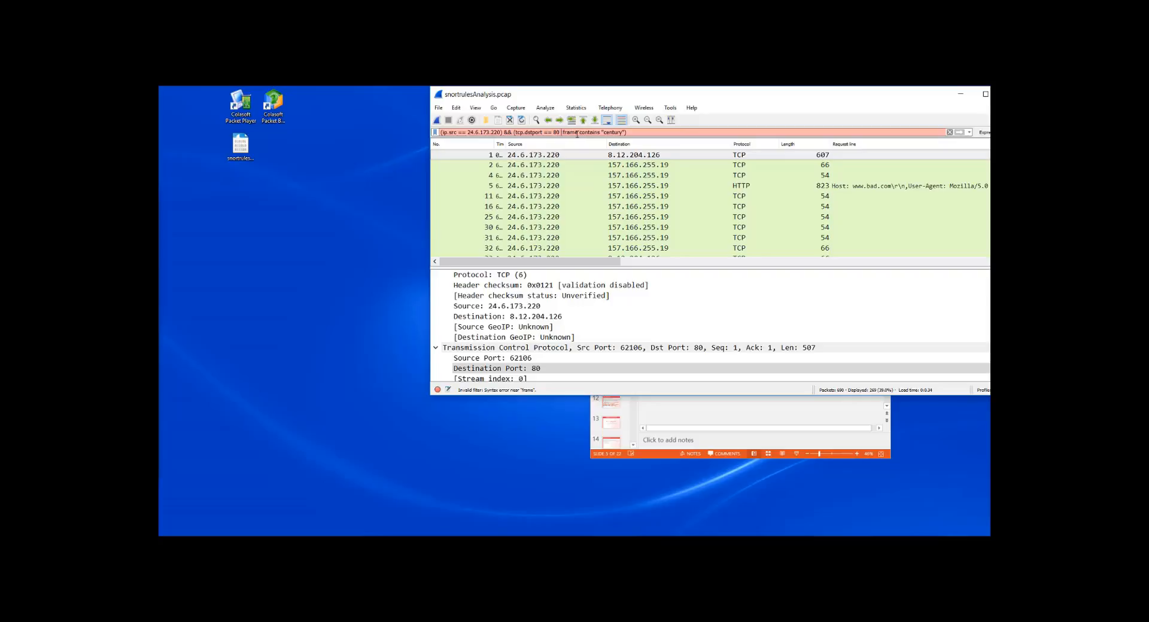
{"action": "type", "text": "&&"}
{"action": "left_click_drag", "start_coordinate": [704, 92], "coordinate": [640, 98]}
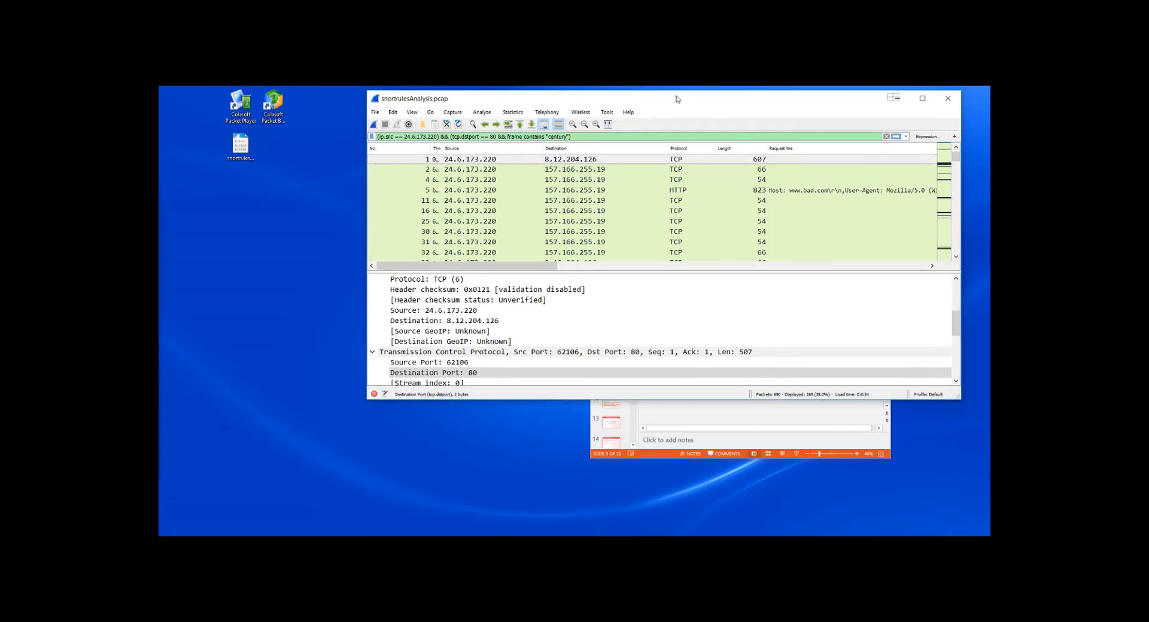
{"action": "left_click", "coordinate": [895, 137]}
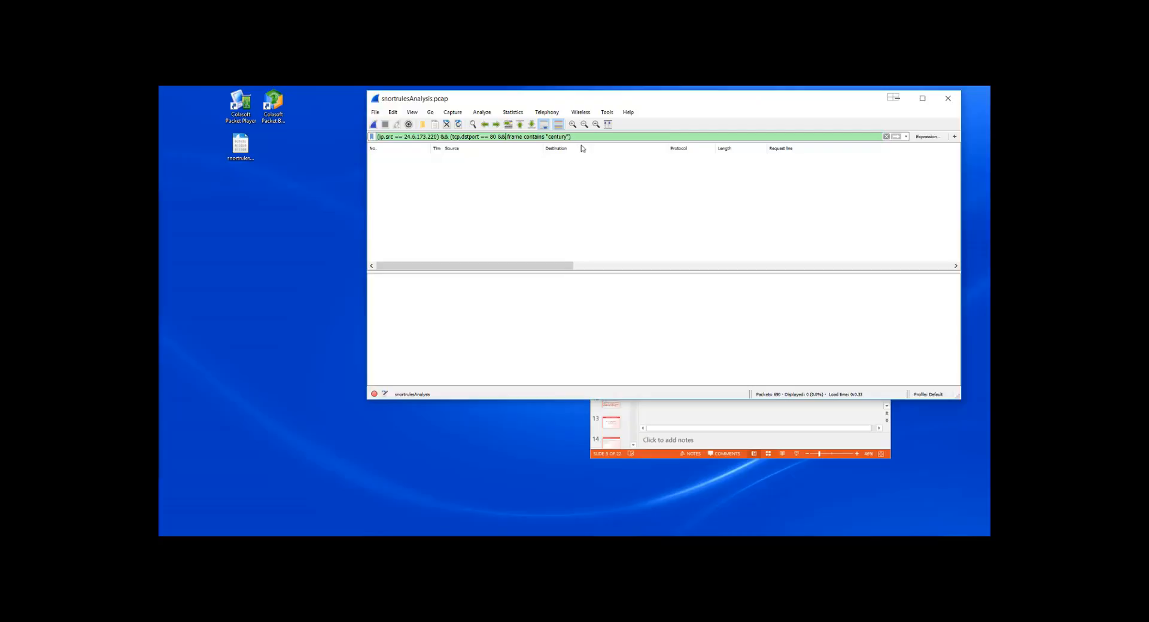
Cut the entire display filter from Wireshark to the clipboard.
{"action": "left_click_drag", "start_coordinate": [569, 136], "coordinate": [378, 137]}
{"action": "right_click", "coordinate": [450, 138]}
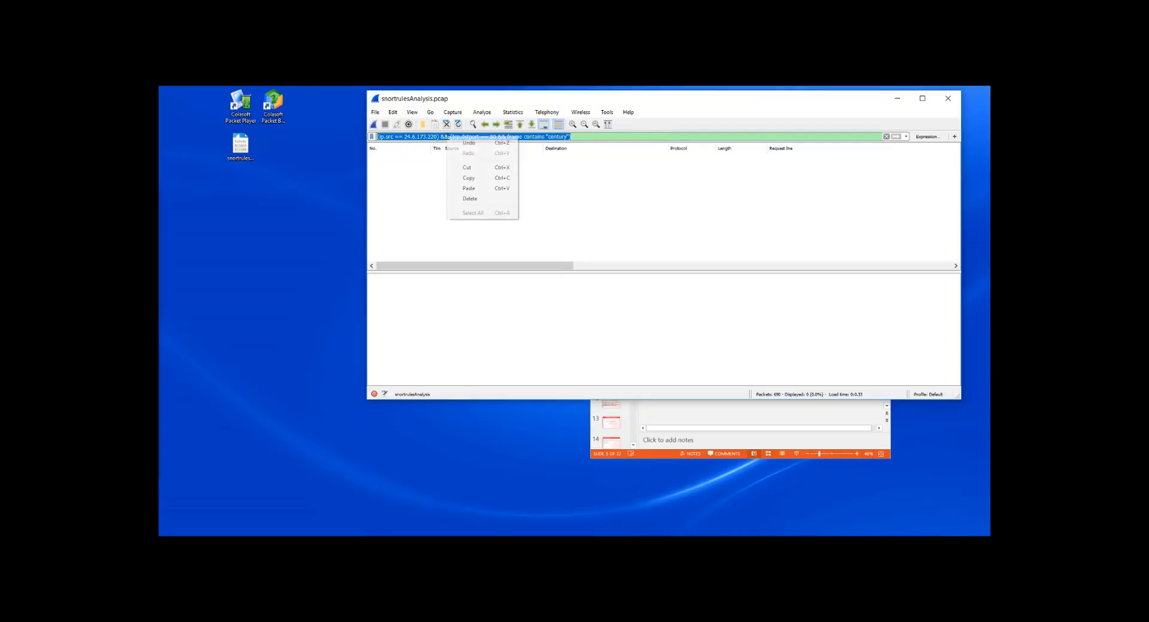
{"action": "left_click", "coordinate": [473, 168]}
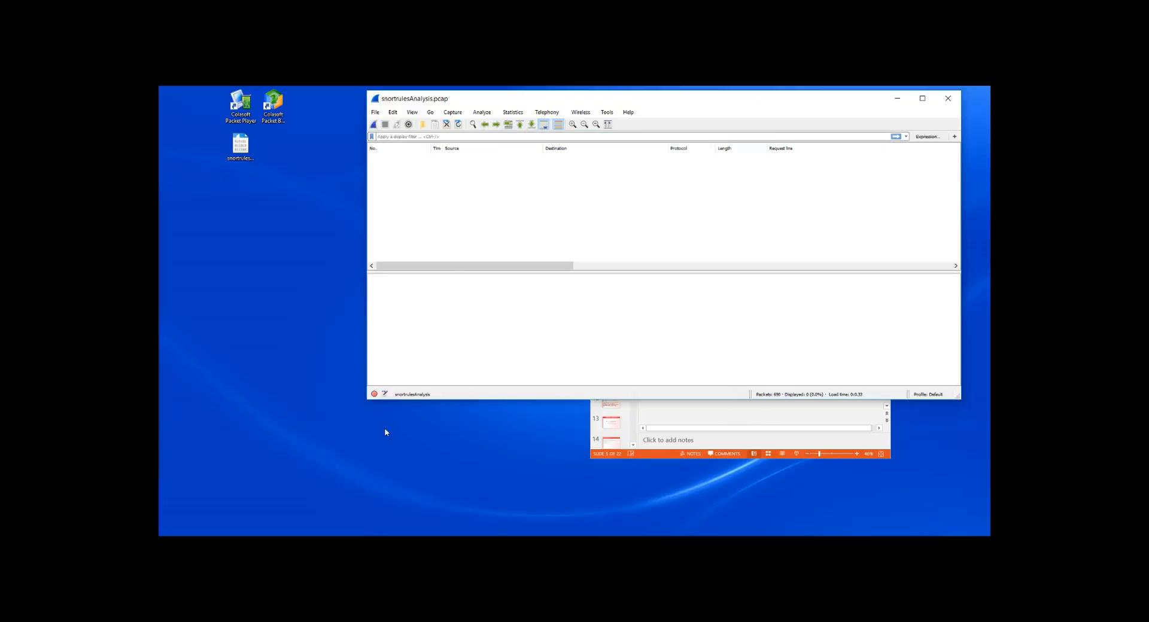
Switch to Packet Builder and confirm VMware Virtual Ethernet Adapter as the adapter for sending packets.
{"action": "mouse_move", "coordinate": [614, 543]}
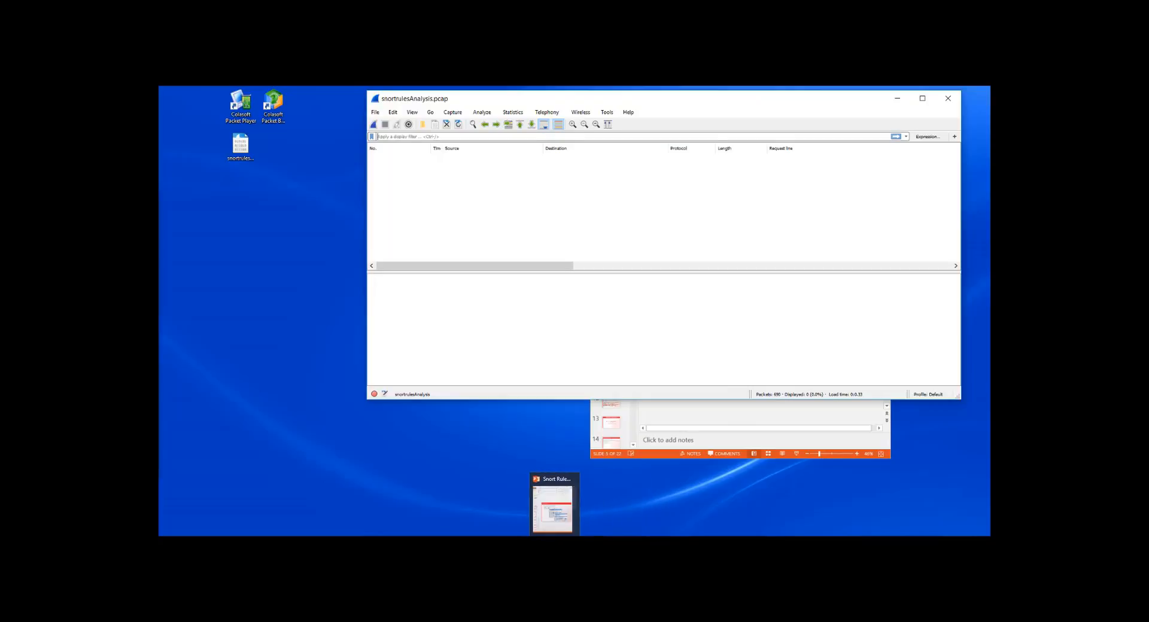
{"action": "left_click", "coordinate": [575, 543]}
{"action": "left_click_drag", "start_coordinate": [437, 140], "coordinate": [436, 111]}
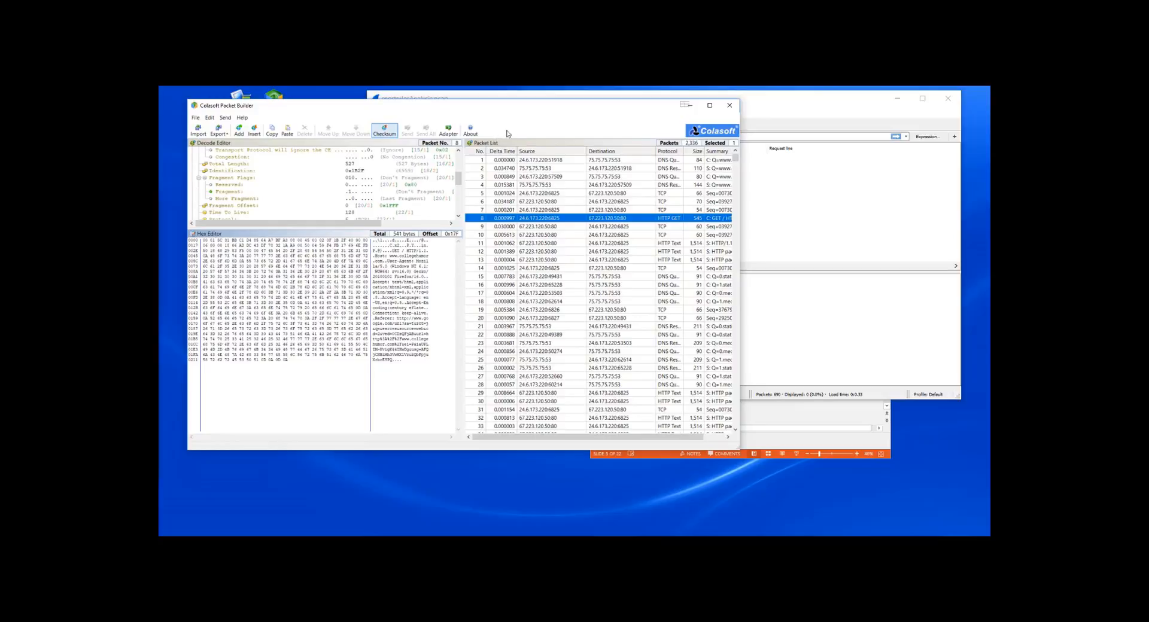
{"action": "left_click", "coordinate": [446, 129]}
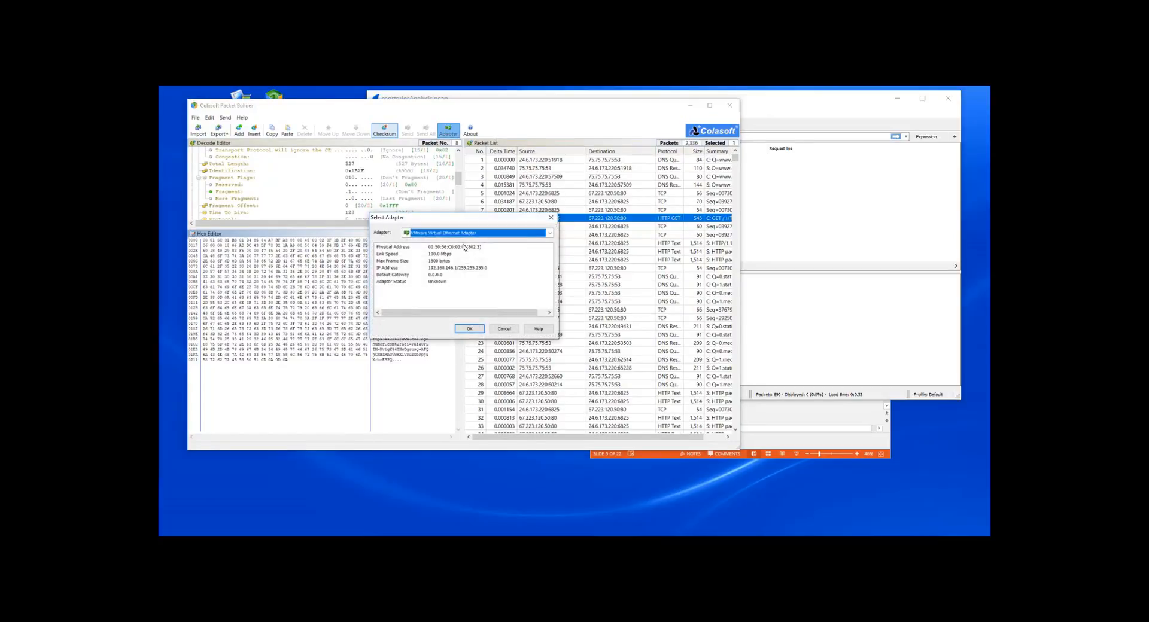
{"action": "left_click", "coordinate": [471, 330]}
Narrow the Packet Builder window and place the Wireshark window beside it.
{"action": "left_click_drag", "start_coordinate": [781, 100], "coordinate": [823, 118]}
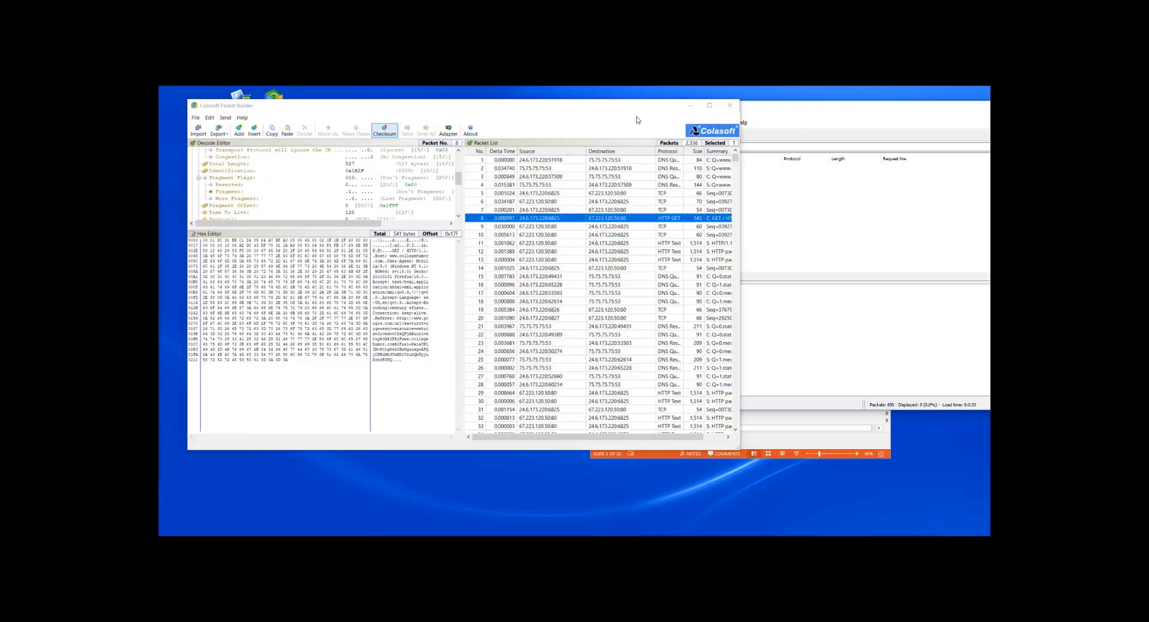
{"action": "left_click_drag", "start_coordinate": [740, 122], "coordinate": [547, 117]}
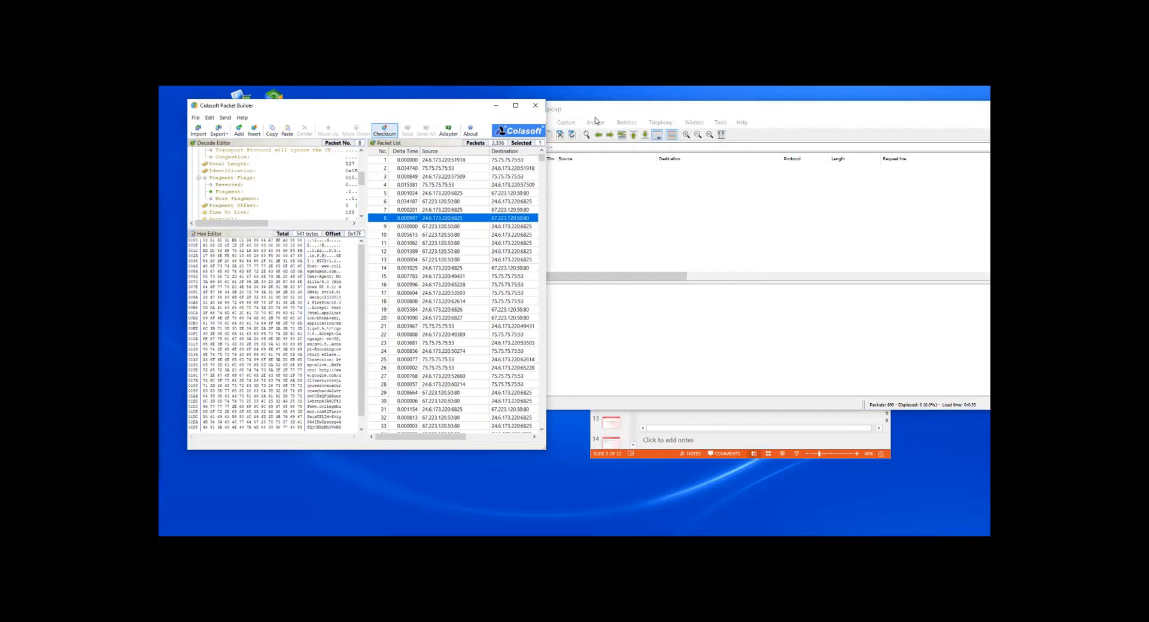
{"action": "left_click", "coordinate": [652, 111]}
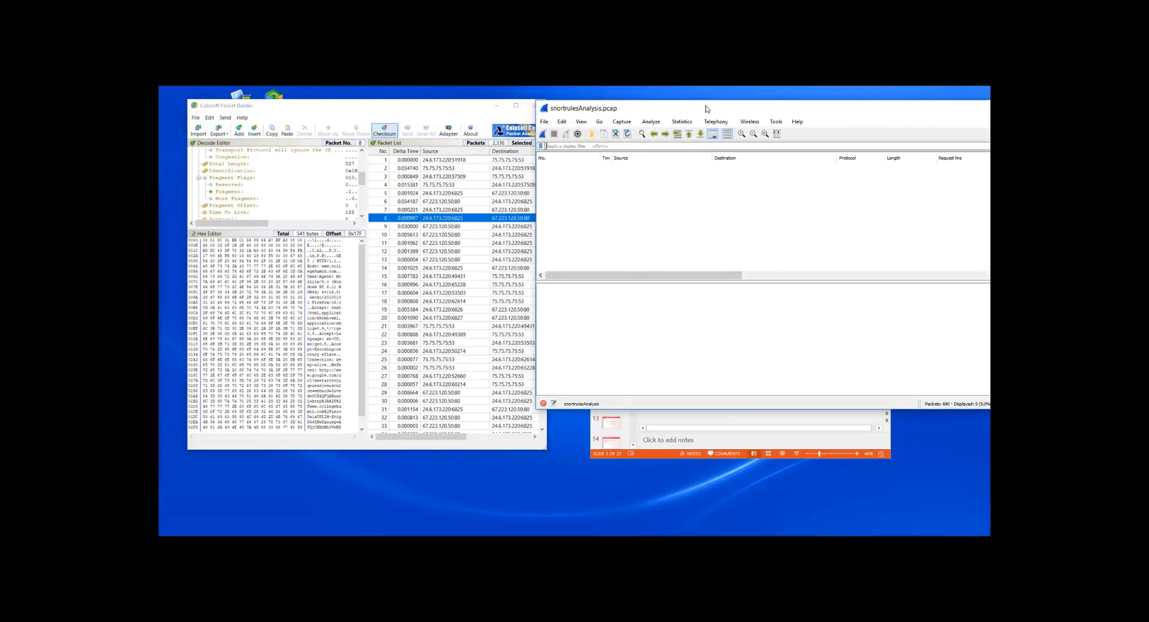
Start a live Wireshark capture on VMware Network Adapter VMnet1.
{"action": "left_click", "coordinate": [633, 126]}
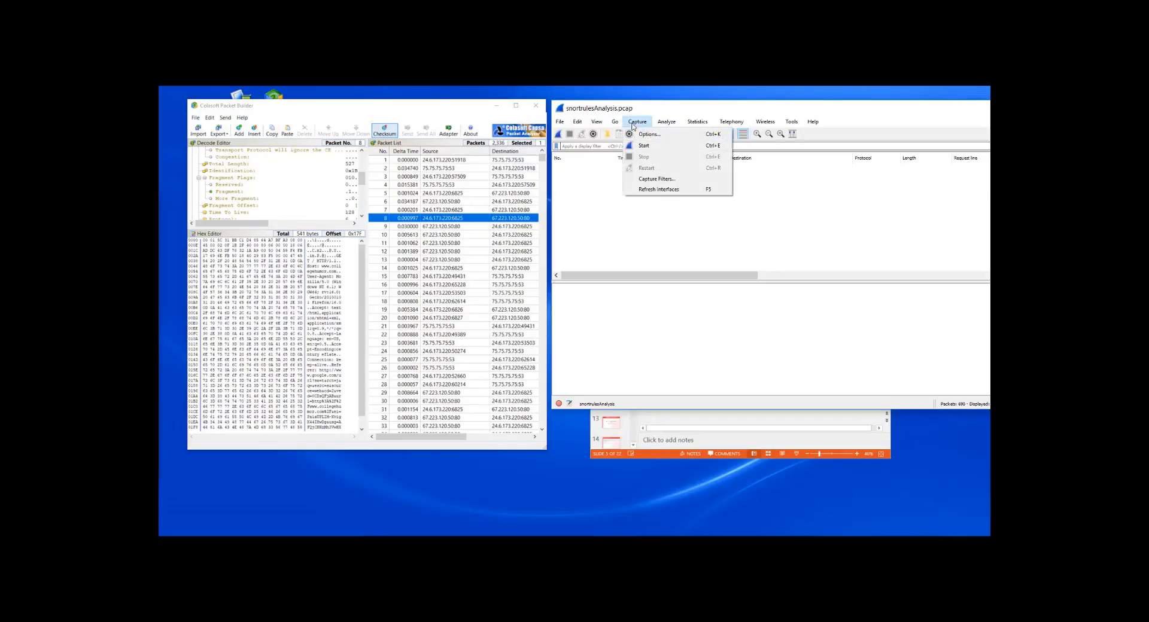
{"action": "left_click", "coordinate": [642, 134]}
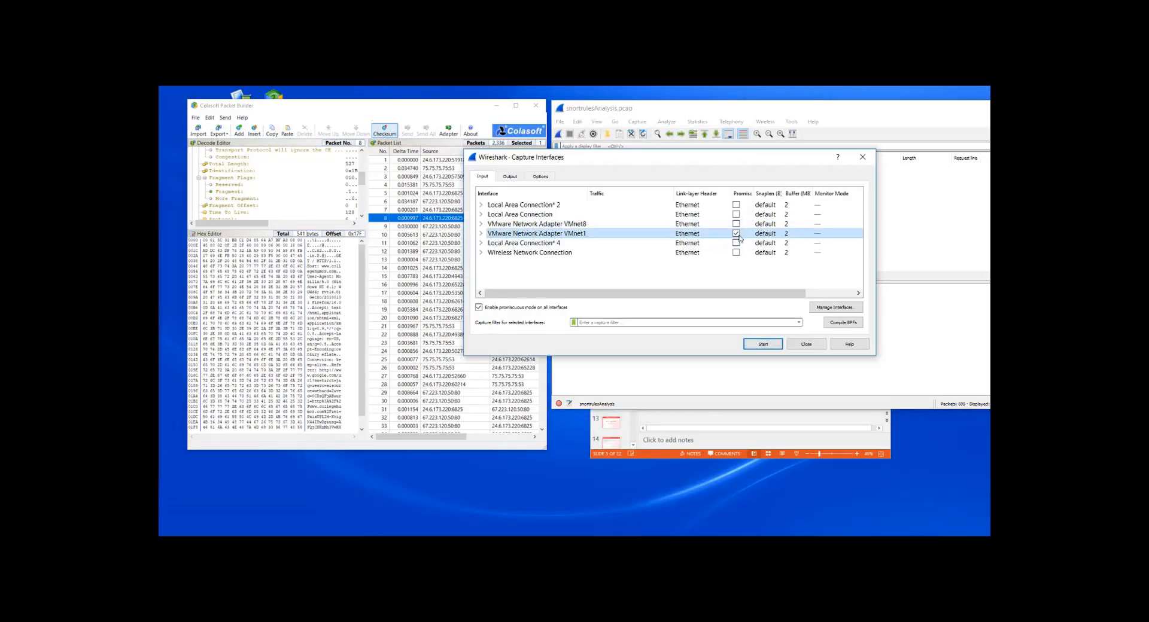
{"action": "left_click", "coordinate": [761, 345]}
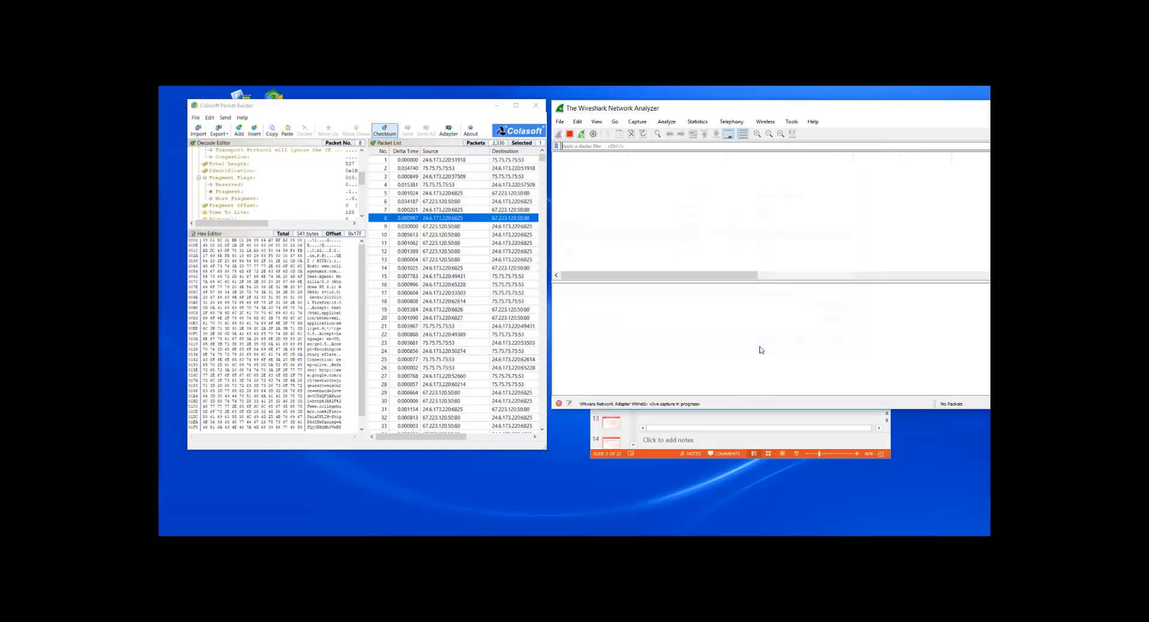
Paste the cut filter (ip.src == 24.6.173.220) && (tcp.dstport == 80 && frame contains "century") into the live capture and apply it.
{"action": "right_click", "coordinate": [628, 147]}
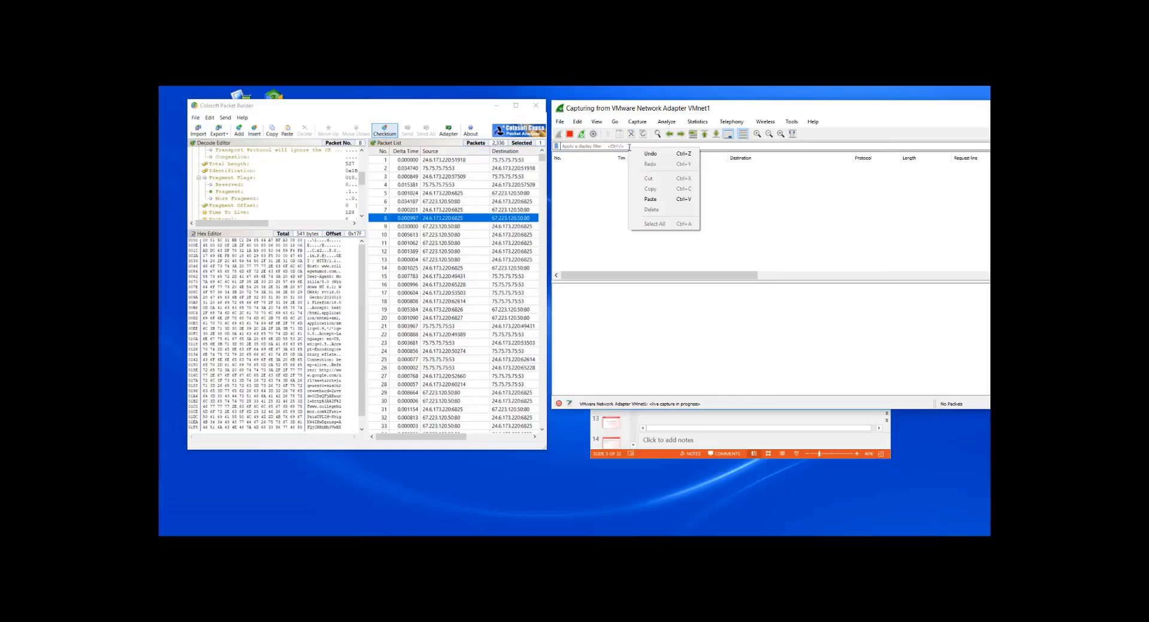
{"action": "left_click", "coordinate": [664, 199]}
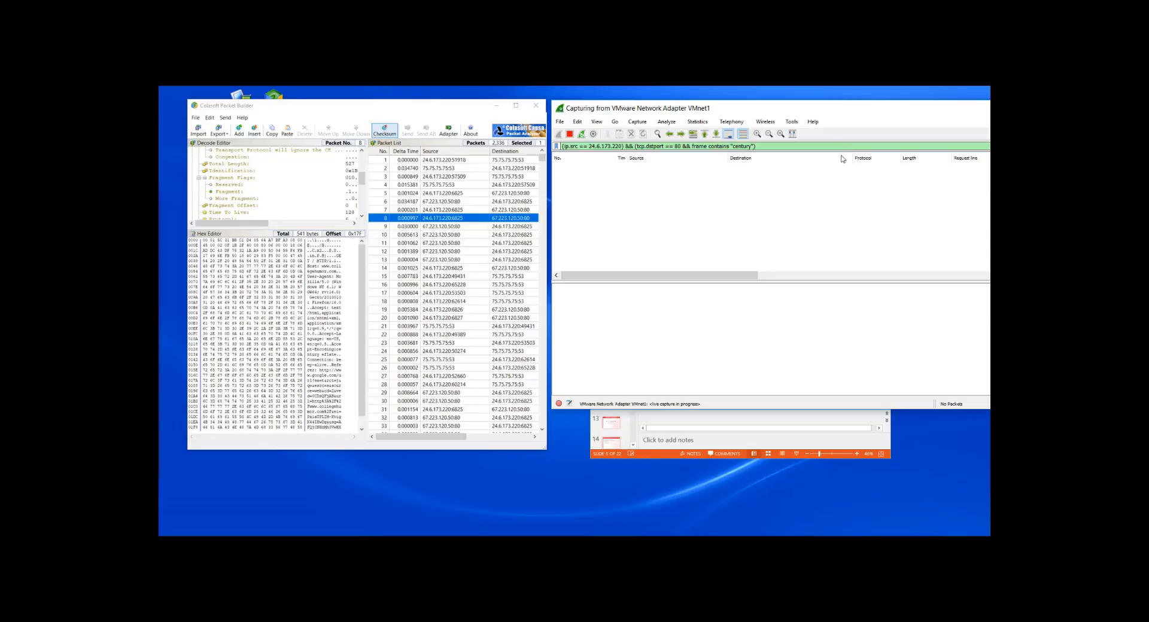
{"action": "left_click_drag", "start_coordinate": [847, 106], "coordinate": [886, 105]}
{"action": "left_click", "coordinate": [937, 143]}
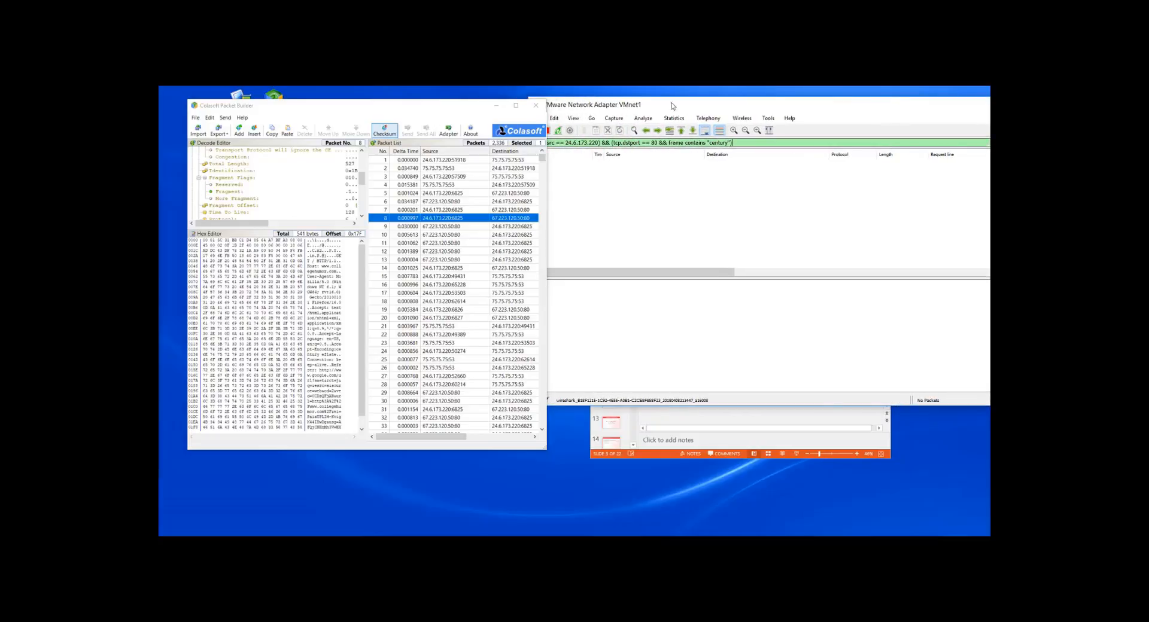
Send only packet 8 from Packet Builder through the VMware Virtual Ethernet Adapter.
{"action": "right_click", "coordinate": [413, 219]}
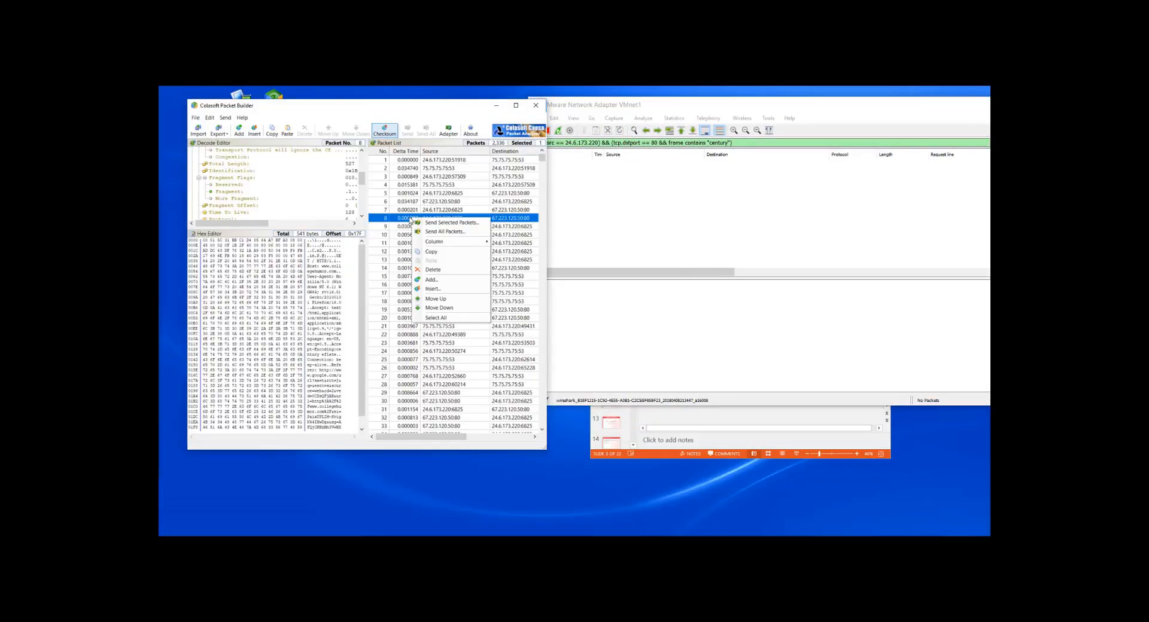
{"action": "left_click", "coordinate": [411, 221]}
{"action": "left_click", "coordinate": [410, 131]}
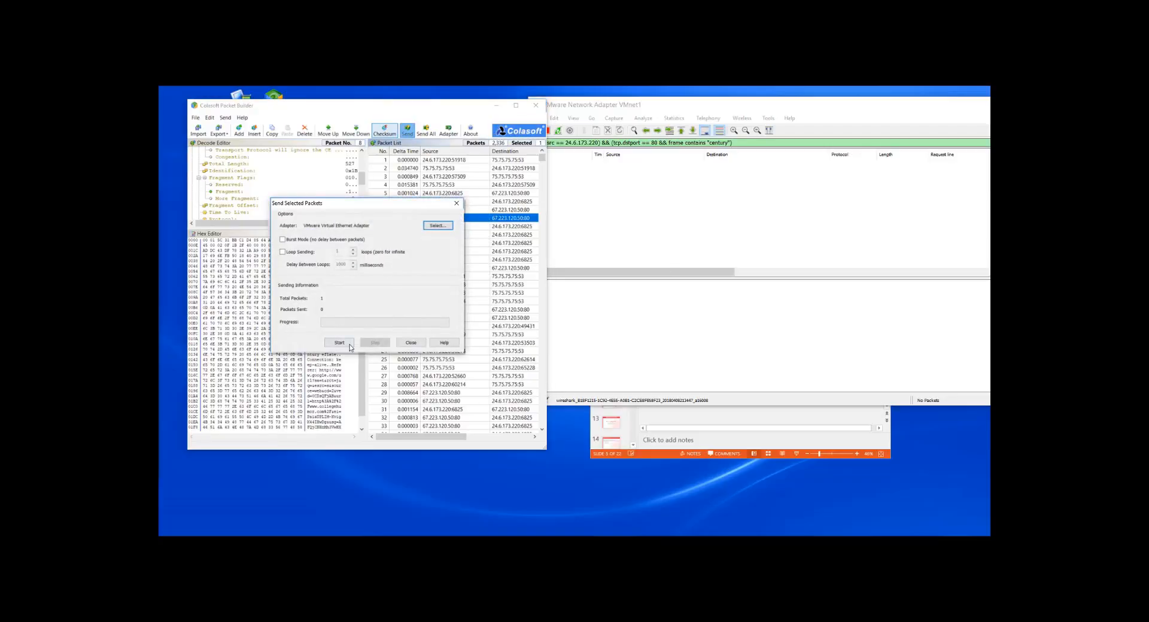
{"action": "left_click", "coordinate": [342, 346]}
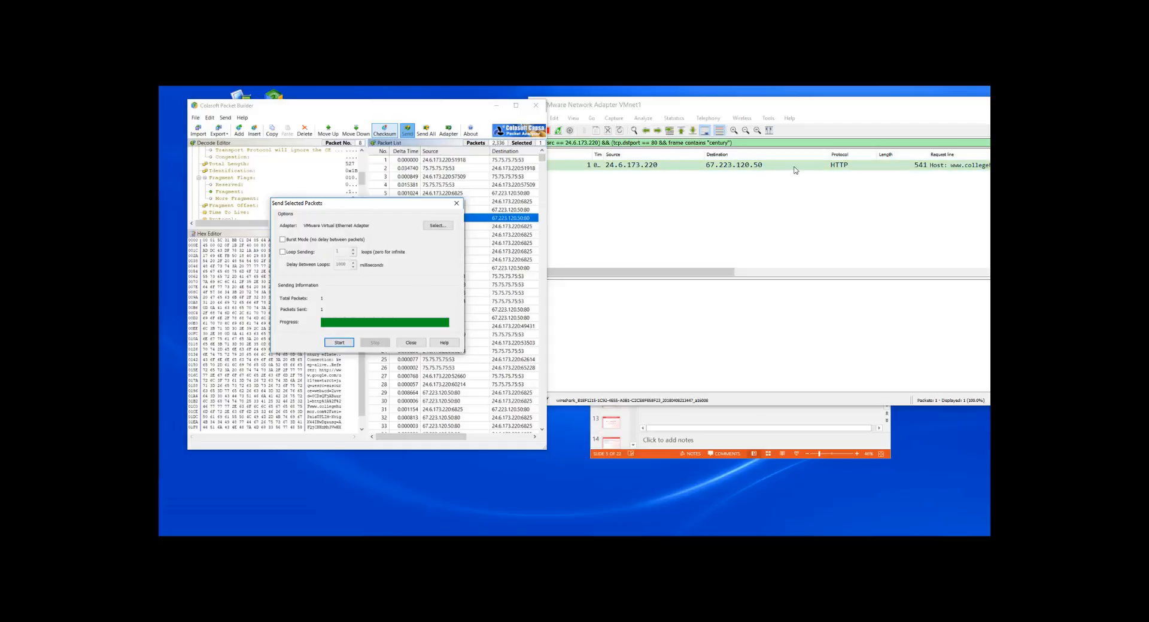
Change the source address in the Wireshark display filter to the 24.6.173.0/24 subnet and reposition the window beside Packet Builder.
{"action": "left_click_drag", "start_coordinate": [757, 107], "coordinate": [788, 104]}
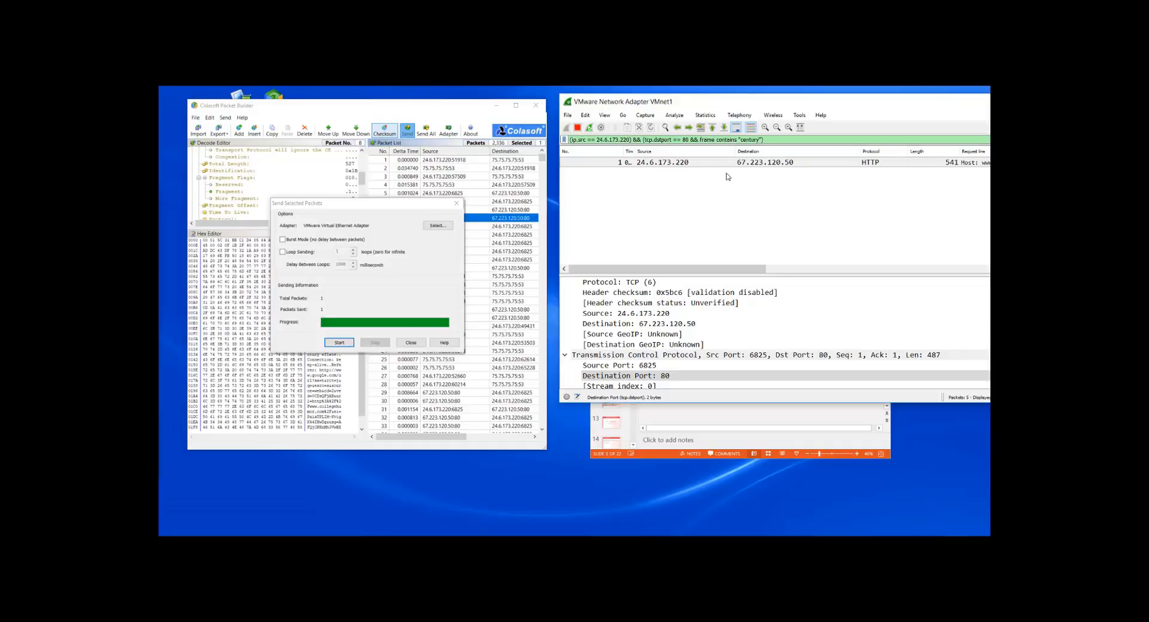
{"action": "key", "text": "BackSpace"}
{"action": "key", "text": "BackSpace"}
{"action": "key", "text": "BackSpace"}
{"action": "type", "text": "0/2"}
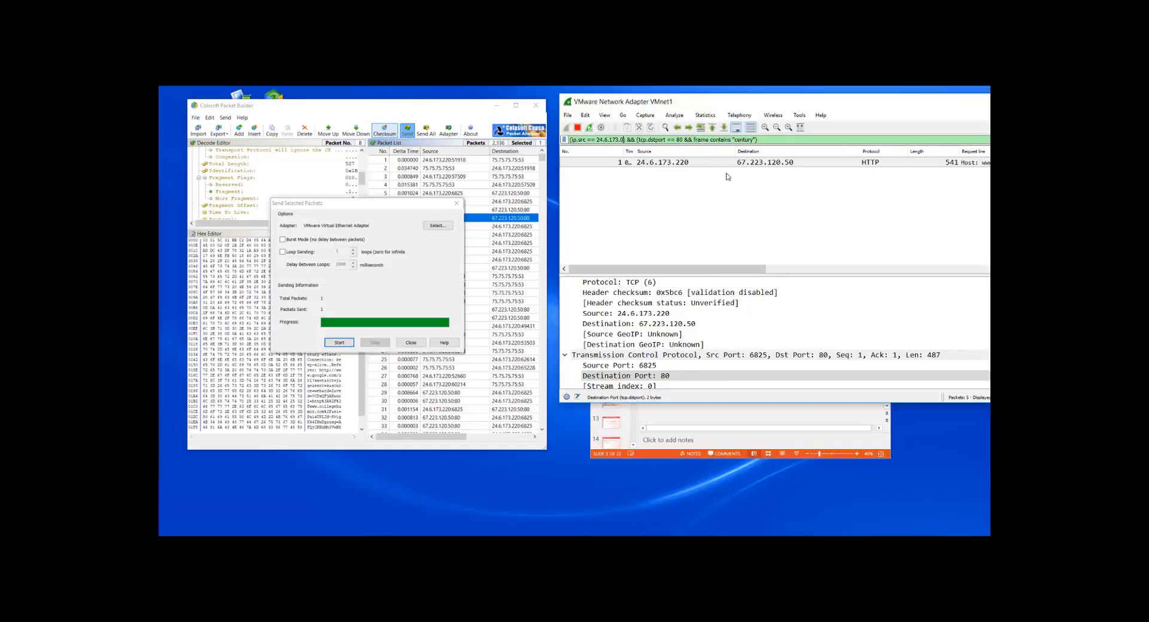
{"action": "type", "text": "4"}
{"action": "double_click", "coordinate": [795, 106]}
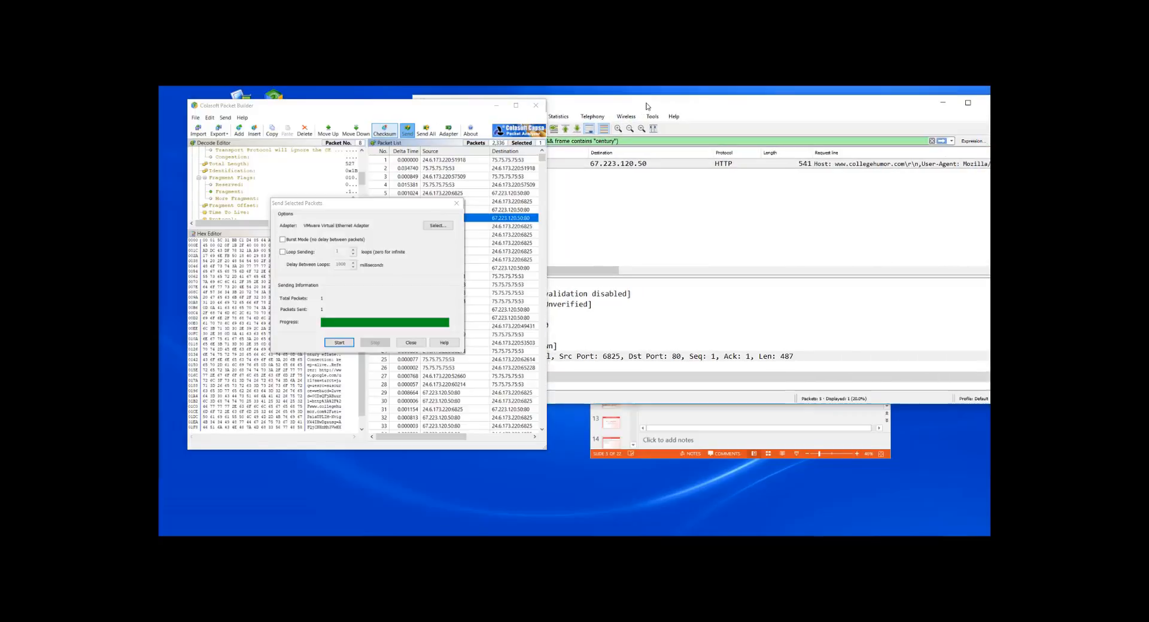
{"action": "double_click", "coordinate": [610, 106]}
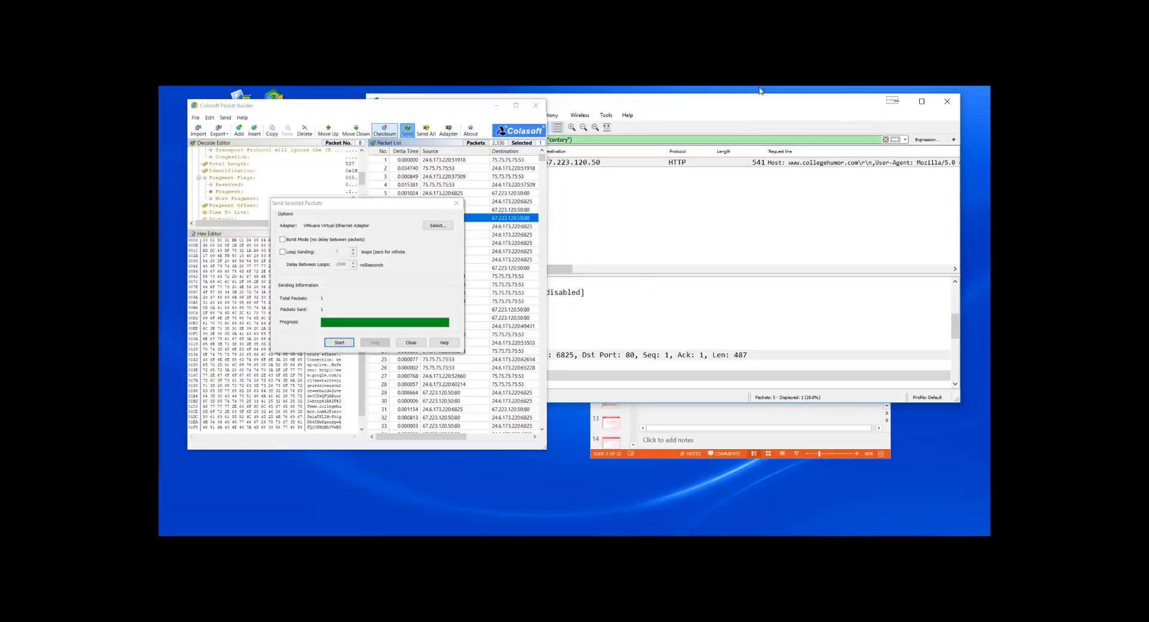
{"action": "left_click_drag", "start_coordinate": [728, 97], "coordinate": [936, 103]}
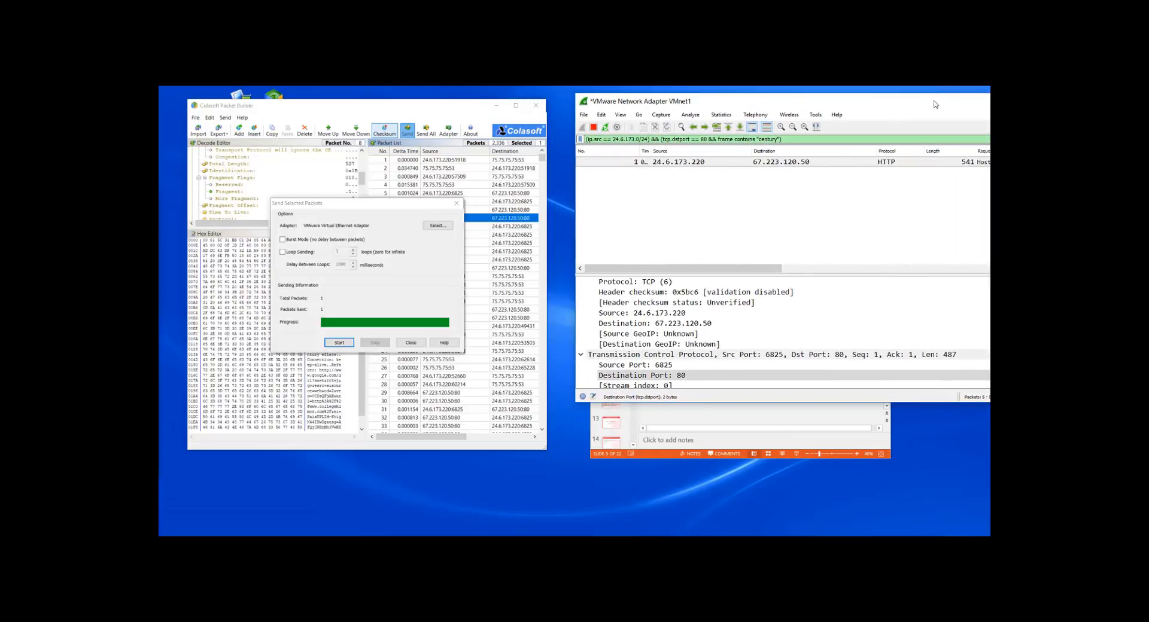
Close the single-packet send dialog and send all packets from Packet Builder in Burst Mode without loop sending.
{"action": "left_click", "coordinate": [412, 344]}
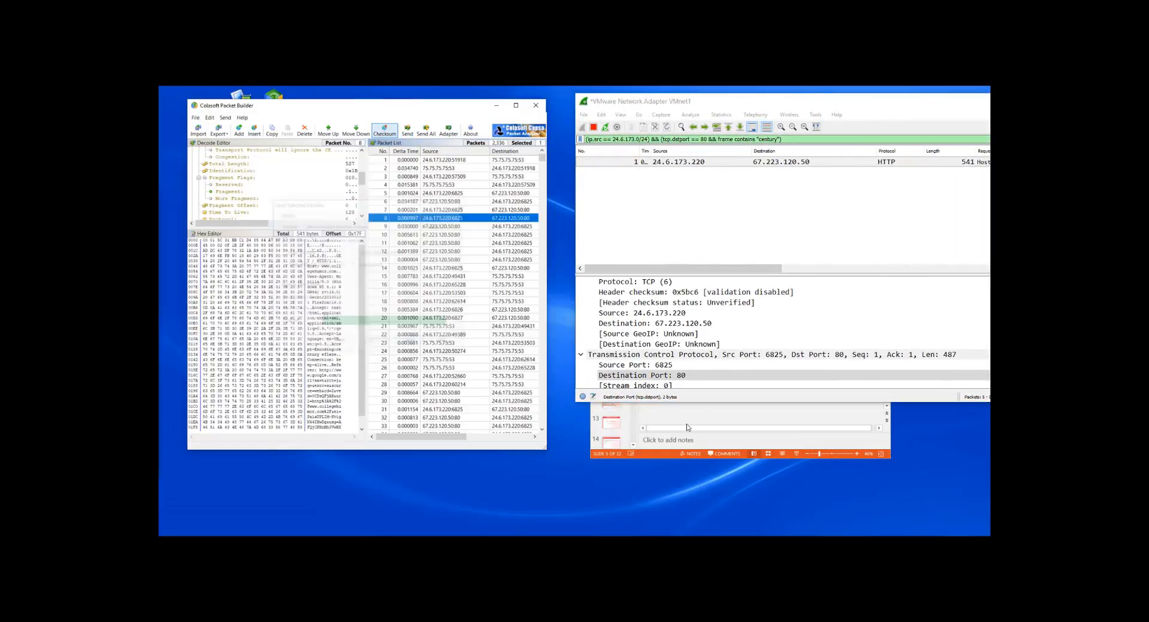
{"action": "left_click", "coordinate": [425, 133]}
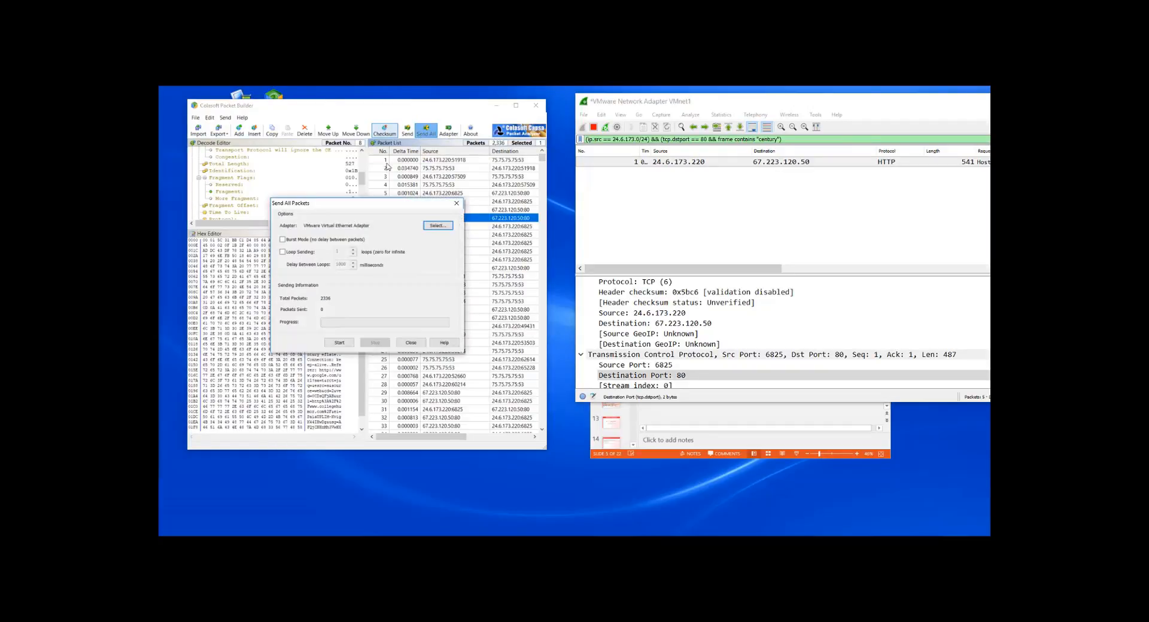
{"action": "left_click", "coordinate": [283, 239]}
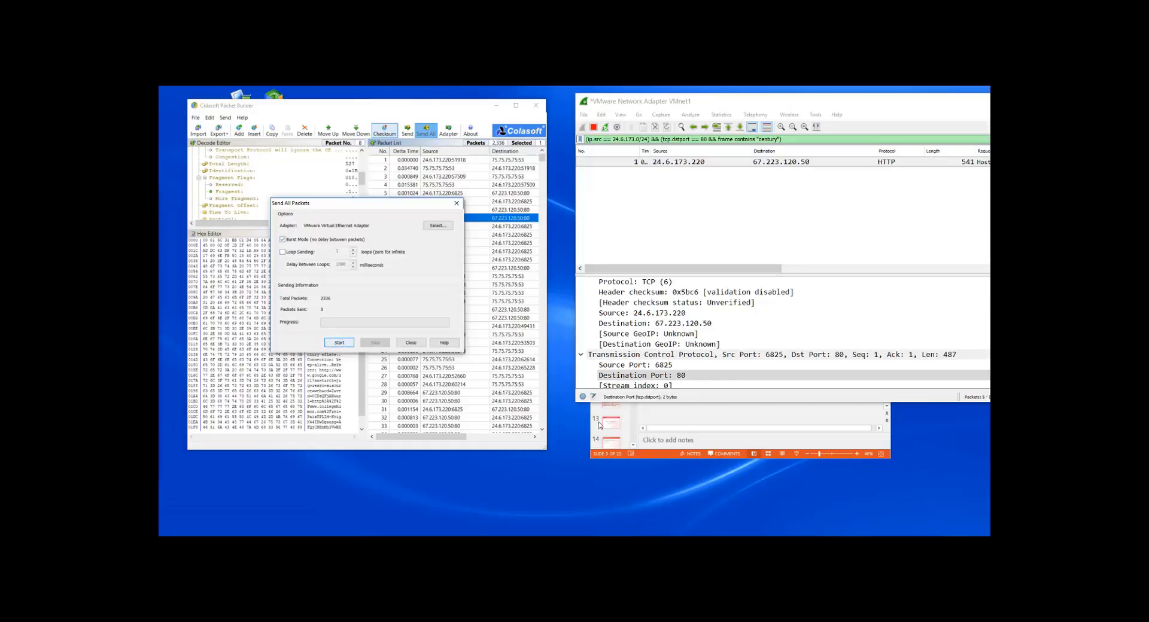
{"action": "left_click", "coordinate": [346, 344]}
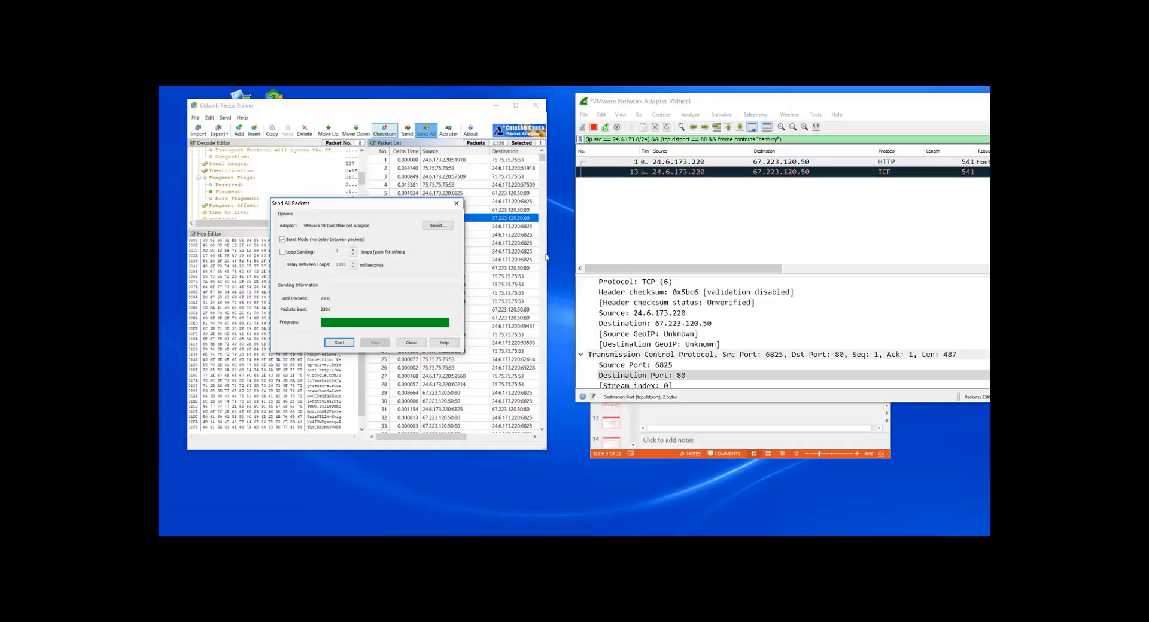
{"action": "left_click", "coordinate": [412, 343]}
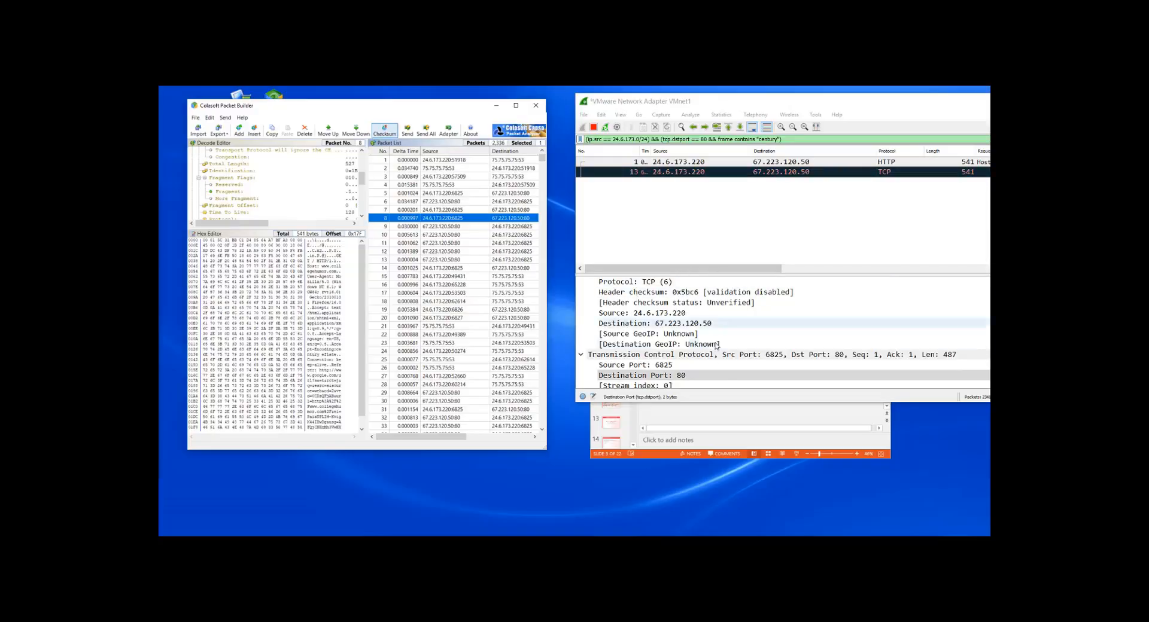
Switch to the Snort Rules presentation in PowerPoint and review slides 2 and 3 on the Emerging Threats rulesets.
{"action": "left_click", "coordinate": [728, 407]}
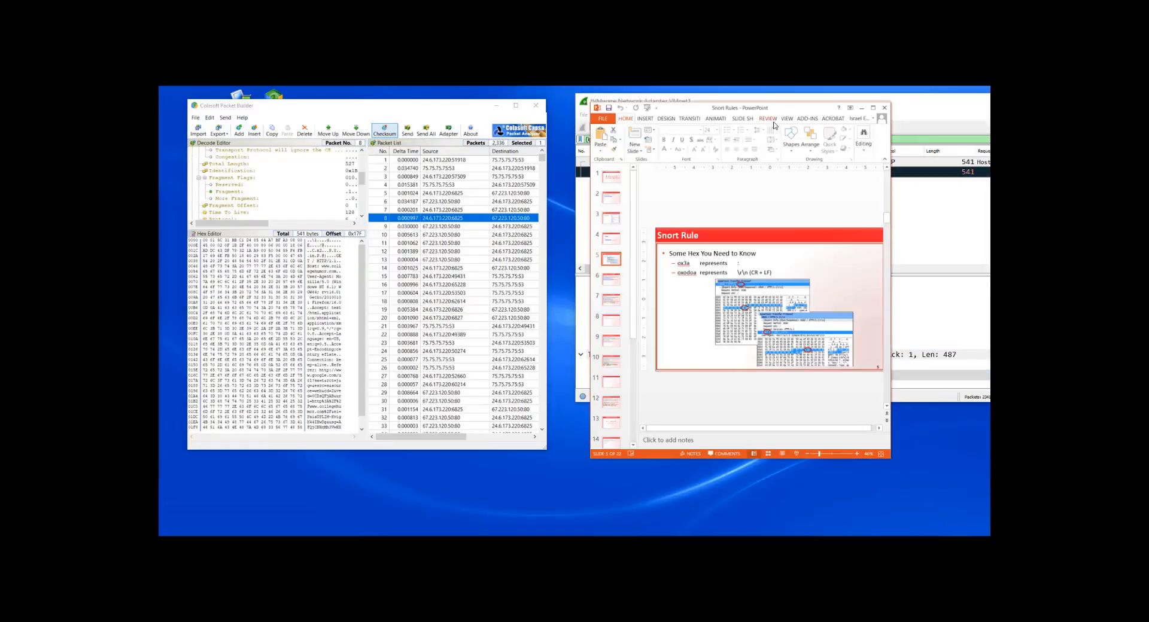
{"action": "left_click_drag", "start_coordinate": [720, 105], "coordinate": [754, 124]}
{"action": "left_click", "coordinate": [582, 234]}
{"action": "left_click", "coordinate": [587, 216]}
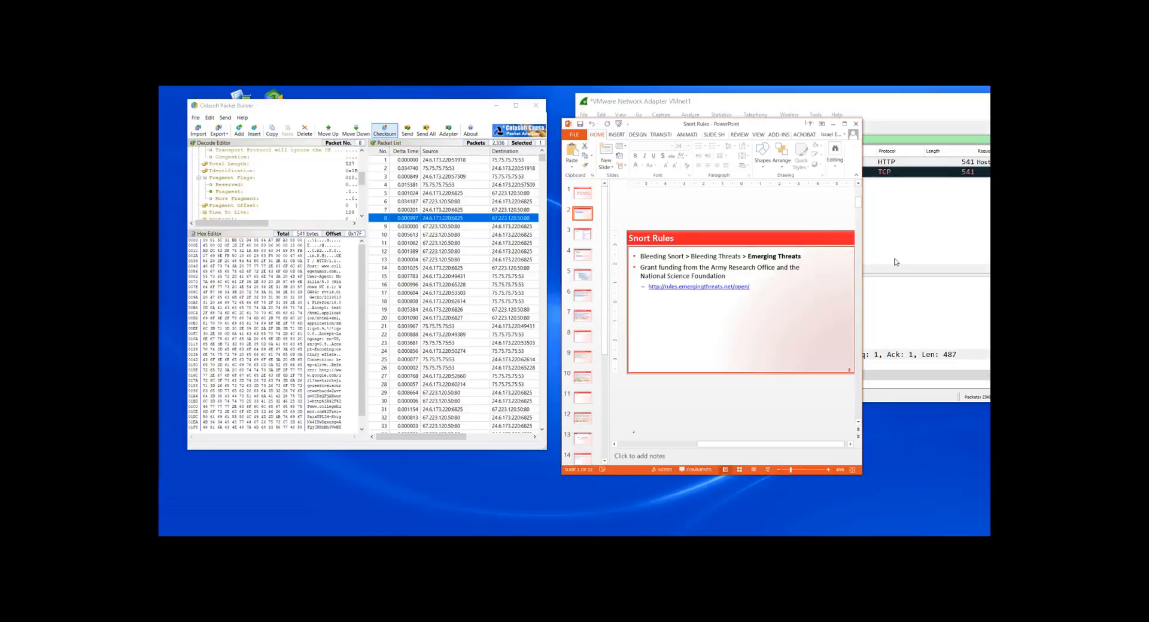
{"action": "key", "text": "Down"}
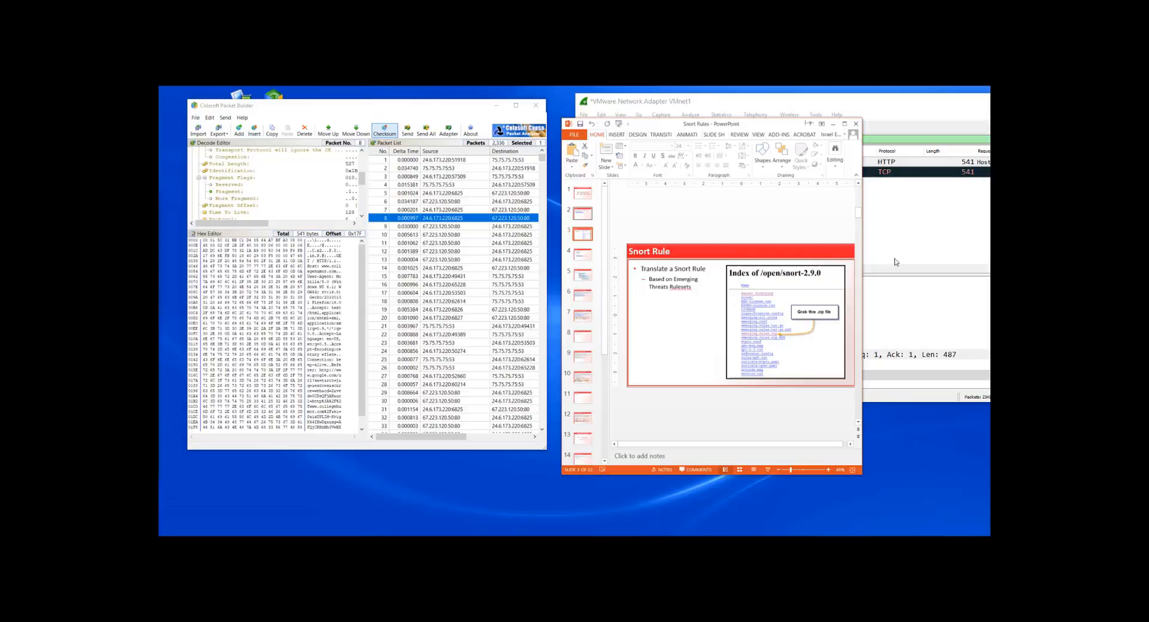
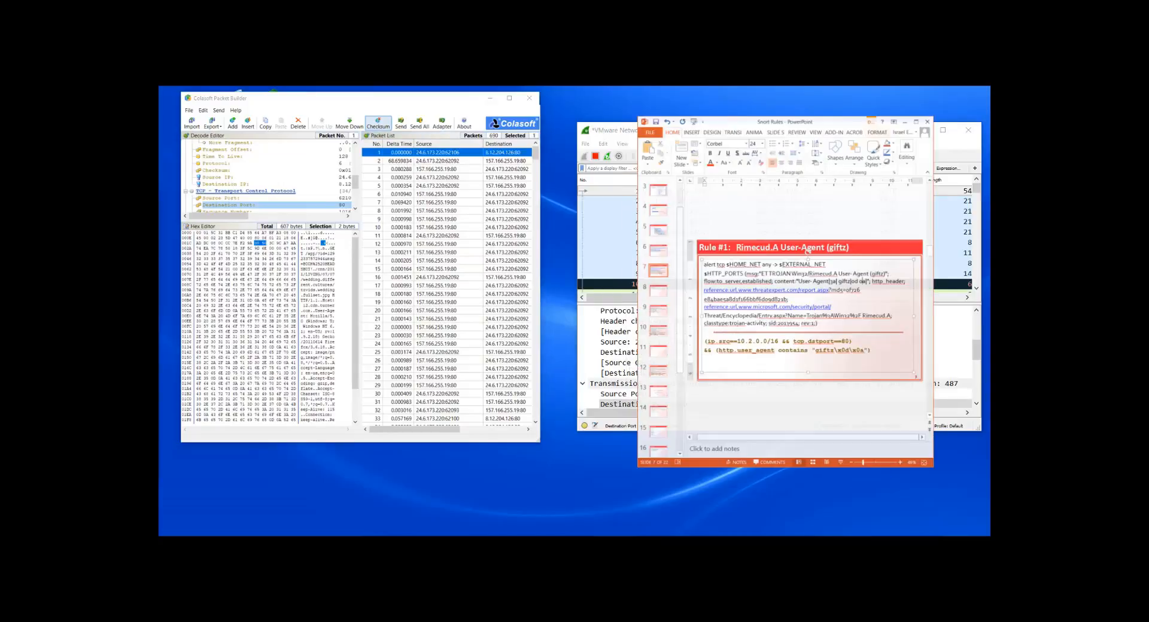
Maximize the presentation to examine the Rule #1 slide's Snort rule and matching display filter, and minimize PowerPoint.
{"action": "left_click", "coordinate": [921, 115]}
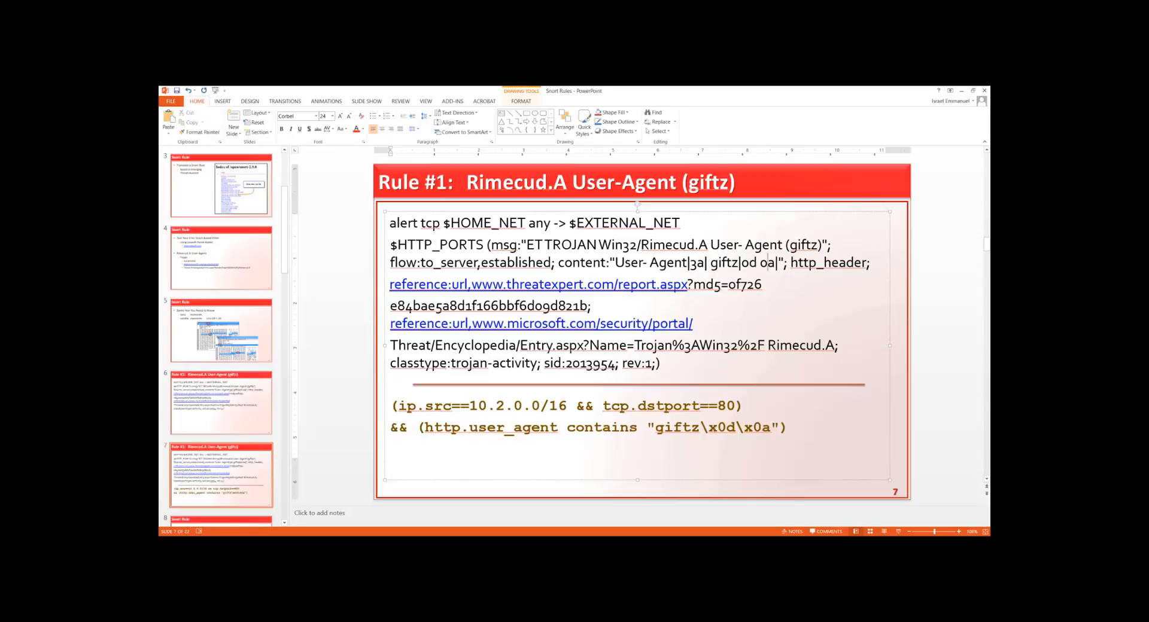
{"action": "key", "text": "alt+Tab"}
{"action": "left_click", "coordinate": [957, 95]}
{"action": "left_click", "coordinate": [960, 92]}
Paste (ip.src==24.6.173.0/24 && tcp.dstport==80)&& (http.user_agent contains "giftz") as the display filter of the running Wireshark capture.
{"action": "left_click_drag", "start_coordinate": [738, 134], "coordinate": [710, 111]}
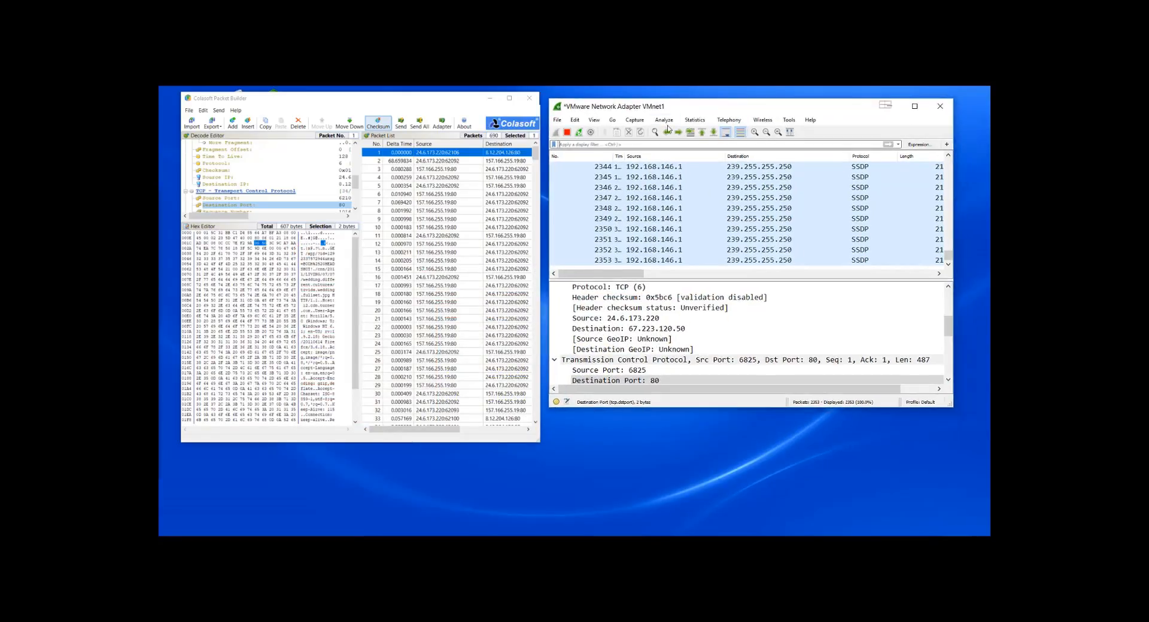
{"action": "right_click", "coordinate": [614, 144]}
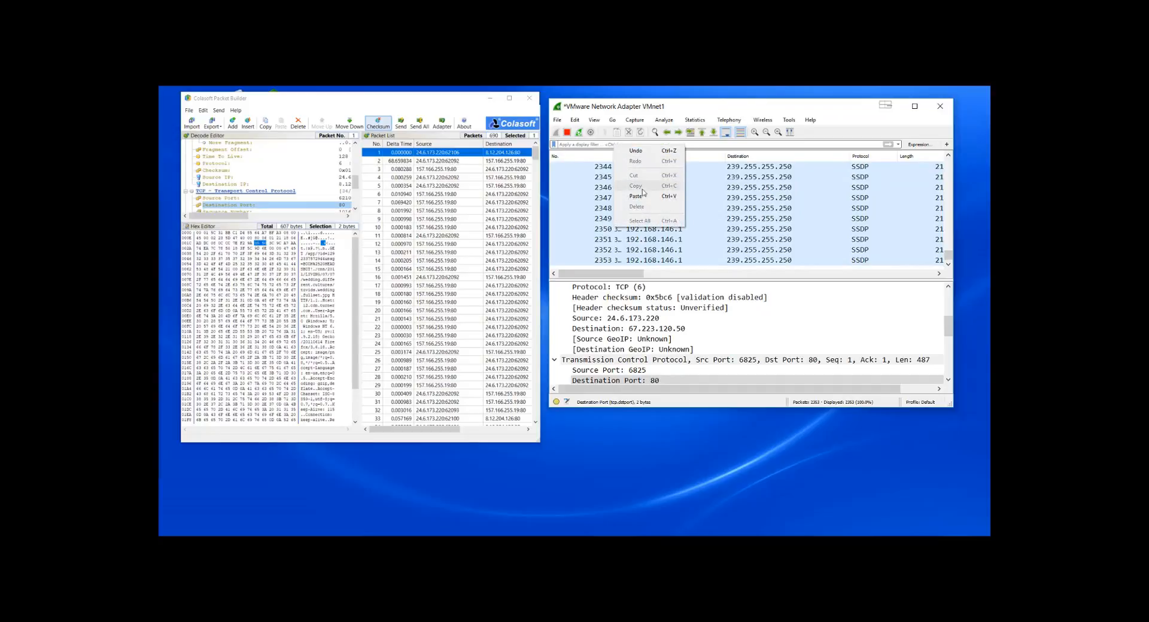
{"action": "left_click", "coordinate": [674, 191]}
{"action": "left_click_drag", "start_coordinate": [705, 106], "coordinate": [731, 102]}
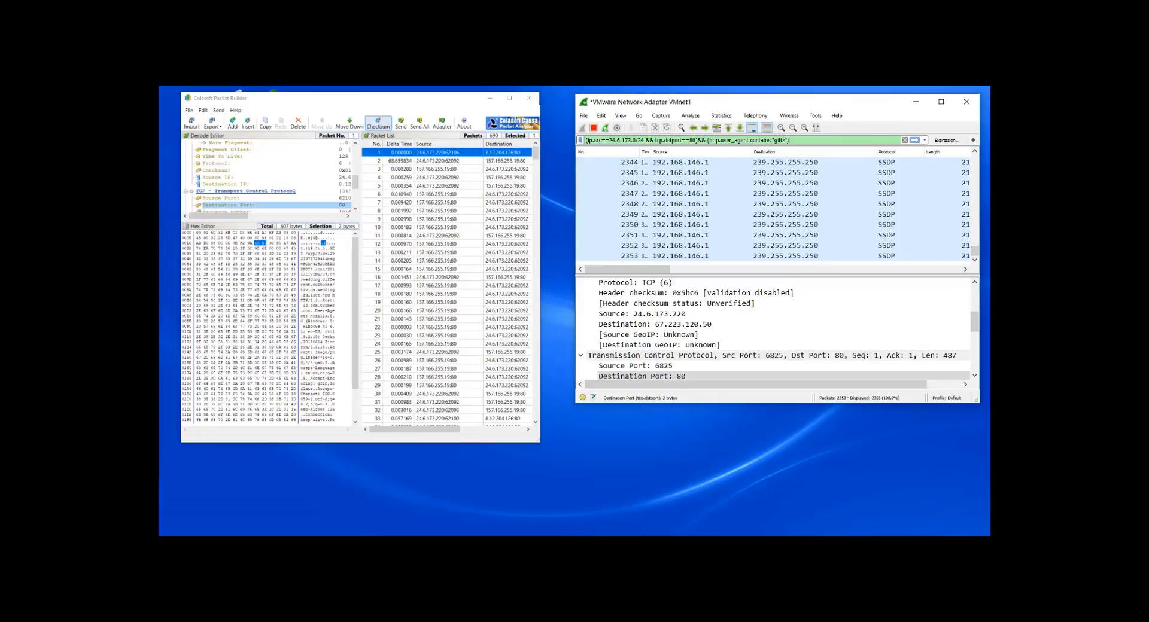
Switch to PowerPoint and place the Rule #1 slide beside the Wireshark window to compare the Snort rule with the display filter.
{"action": "key", "text": "alt+Tab"}
{"action": "left_click_drag", "start_coordinate": [784, 89], "coordinate": [385, 97]}
{"action": "left_click", "coordinate": [454, 348]}
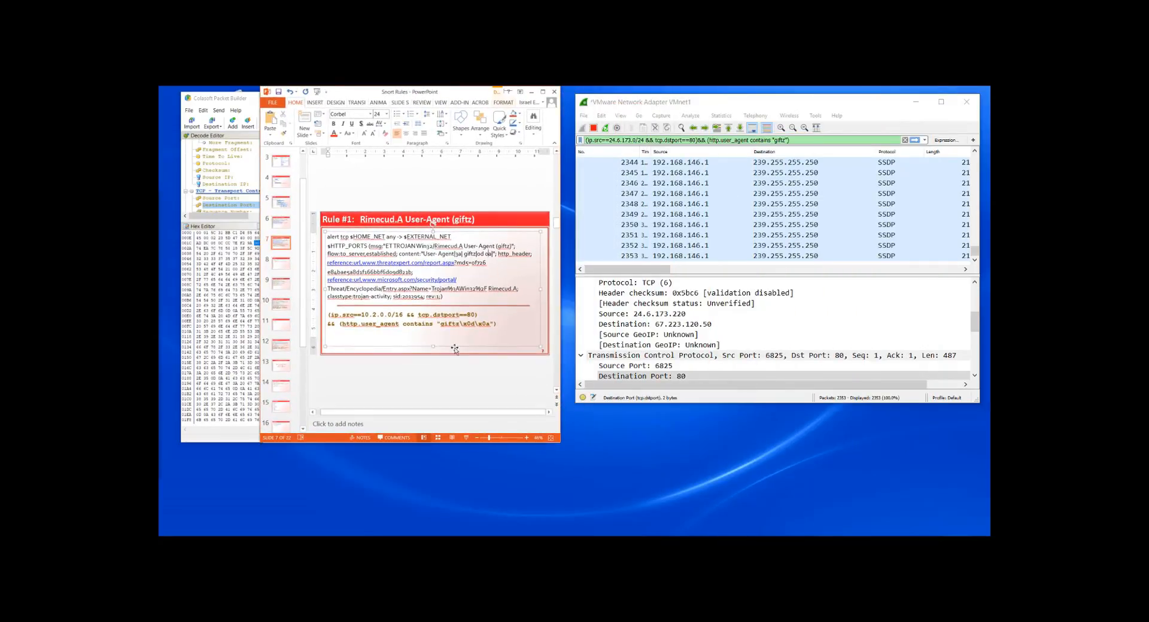
{"action": "scroll", "coordinate": [495, 310], "scroll_direction": "down", "scroll_amount": 2}
{"action": "scroll", "coordinate": [496, 310], "scroll_direction": "up", "scroll_amount": 2}
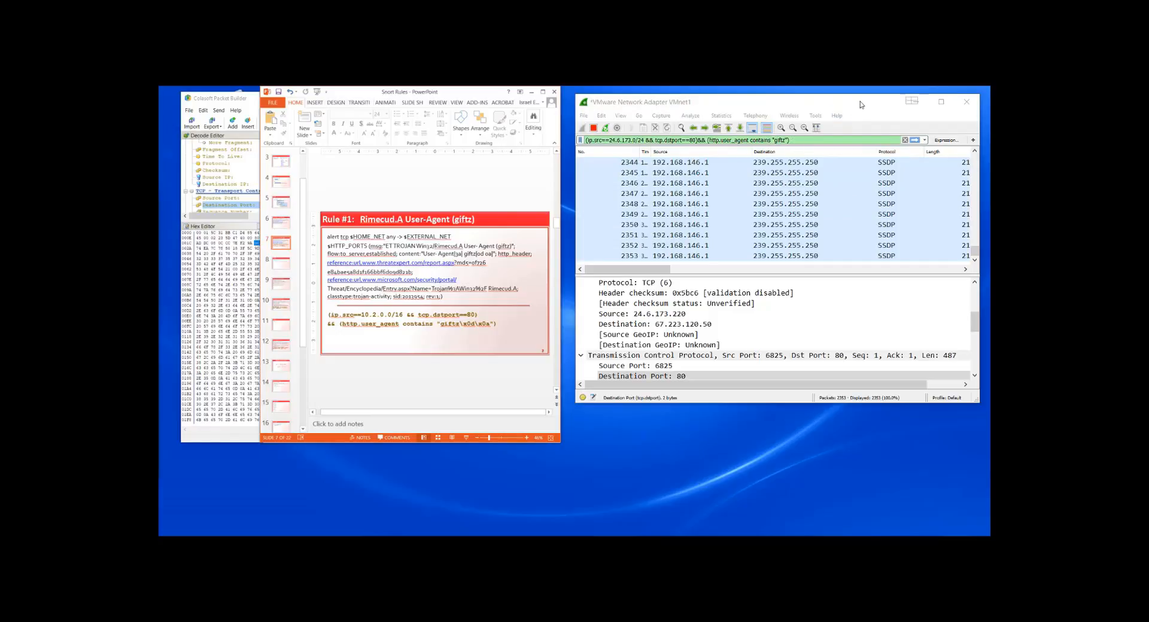
{"action": "left_click_drag", "start_coordinate": [860, 102], "coordinate": [849, 102]}
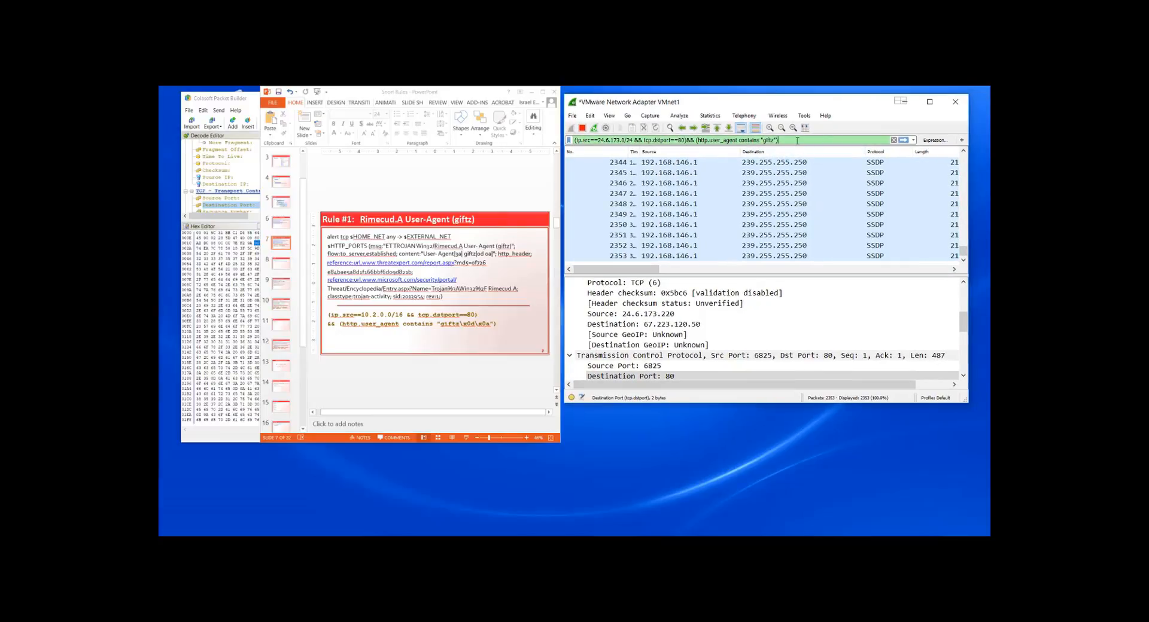
Maximize Wireshark and delete the http.user_agent clause from the display filter, leaving (ip.src==24.6.173.0/24 && tcp.dstport==80)&&.
{"action": "left_click", "coordinate": [929, 101]}
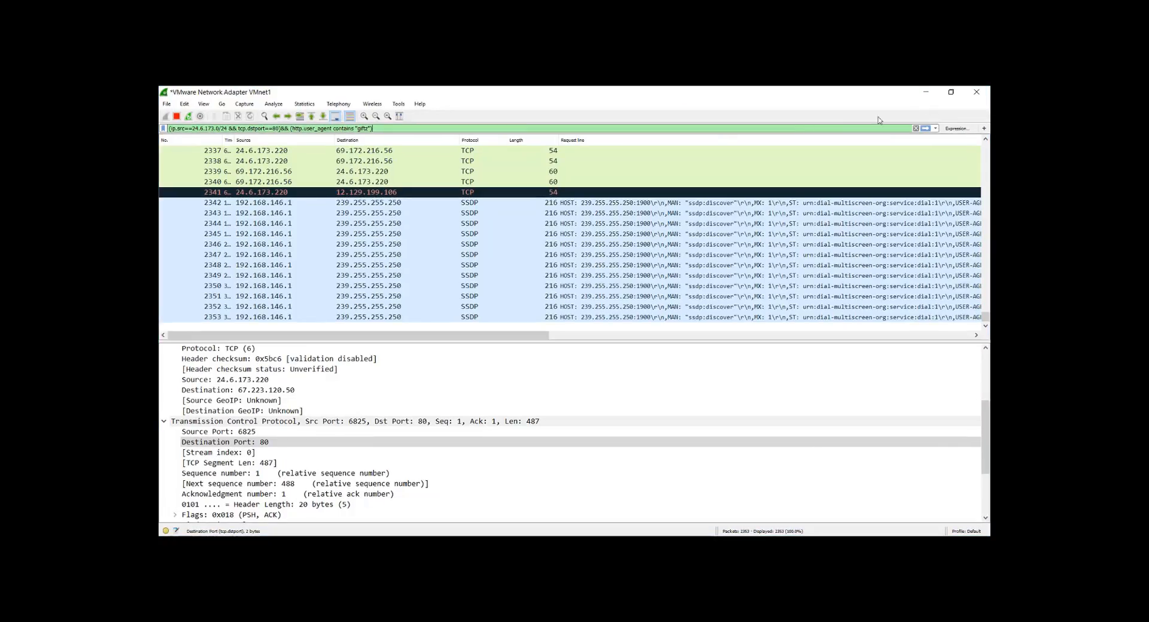
{"action": "left_click", "coordinate": [397, 130]}
{"action": "key", "text": "BackSpace"}
{"action": "key", "text": "BackSpace"}
{"action": "key", "text": "BackSpace"}
{"action": "key", "text": "BackSpace"}
{"action": "key", "text": "BackSpace"}
{"action": "key", "text": "BackSpace"}
{"action": "key", "text": "BackSpace"}
{"action": "key", "text": "BackSpace"}
{"action": "key", "text": "BackSpace"}
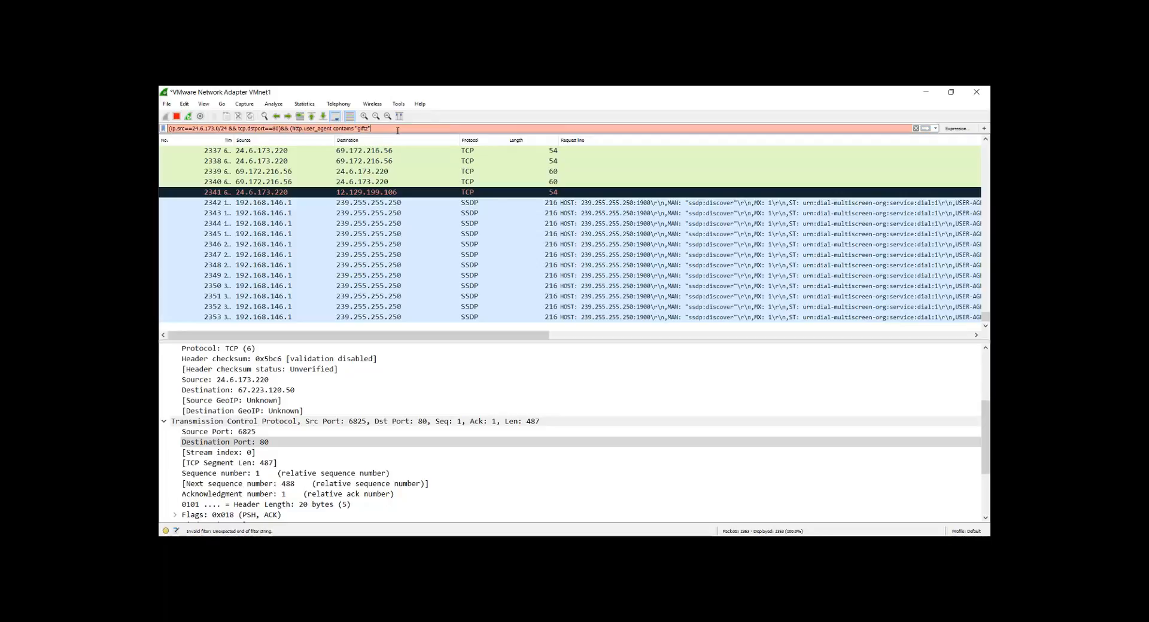
{"action": "key", "text": "BackSpace"}
{"action": "key", "text": "BackSpace"}
{"action": "key", "text": "BackSpace"}
{"action": "key", "text": "BackSpace"}
{"action": "key", "text": "BackSpace"}
{"action": "key", "text": "BackSpace"}
{"action": "key", "text": "BackSpace"}
{"action": "key", "text": "BackSpace"}
{"action": "key", "text": "BackSpace"}
{"action": "key", "text": "BackSpace"}
{"action": "key", "text": "BackSpace"}
{"action": "key", "text": "BackSpace"}
{"action": "key", "text": "BackSpace"}
{"action": "key", "text": "BackSpace"}
{"action": "key", "text": "BackSpace"}
{"action": "key", "text": "BackSpace"}
{"action": "key", "text": "BackSpace"}
{"action": "key", "text": "BackSpace"}
{"action": "key", "text": "BackSpace"}
{"action": "key", "text": "BackSpace"}
{"action": "key", "text": "BackSpace"}
{"action": "key", "text": "BackSpace"}
{"action": "key", "text": "BackSpace"}
{"action": "key", "text": "BackSpace"}
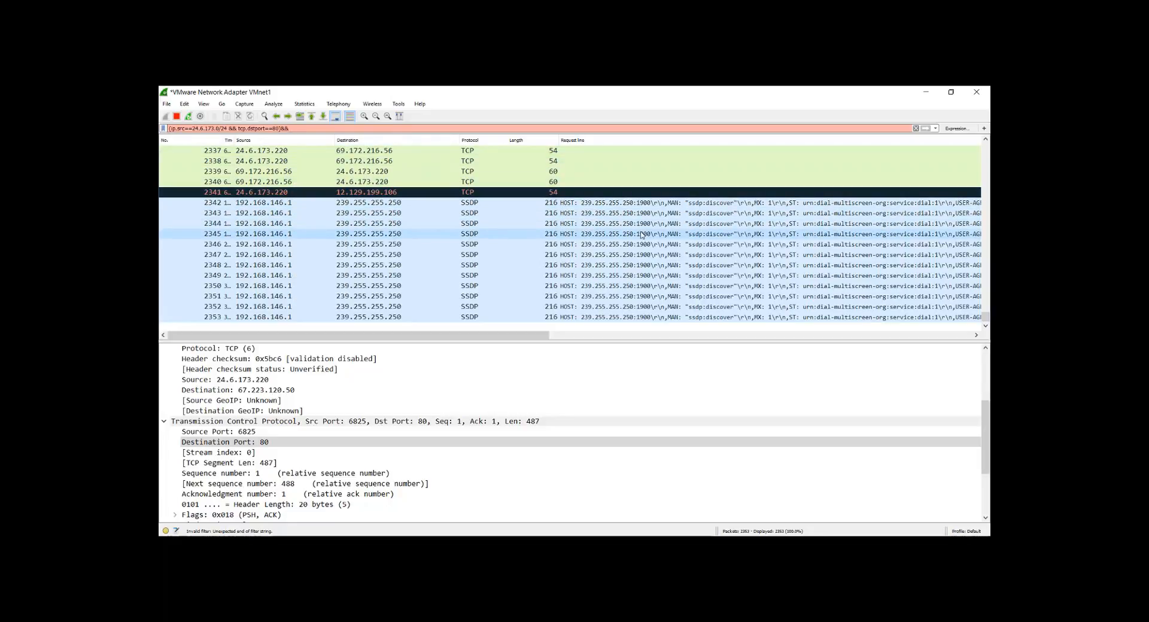
Enlarge the packet details and examine the Hypertext Transfer Protocol headers of packets 1198 and 2328.
{"action": "left_click_drag", "start_coordinate": [986, 318], "coordinate": [985, 234]}
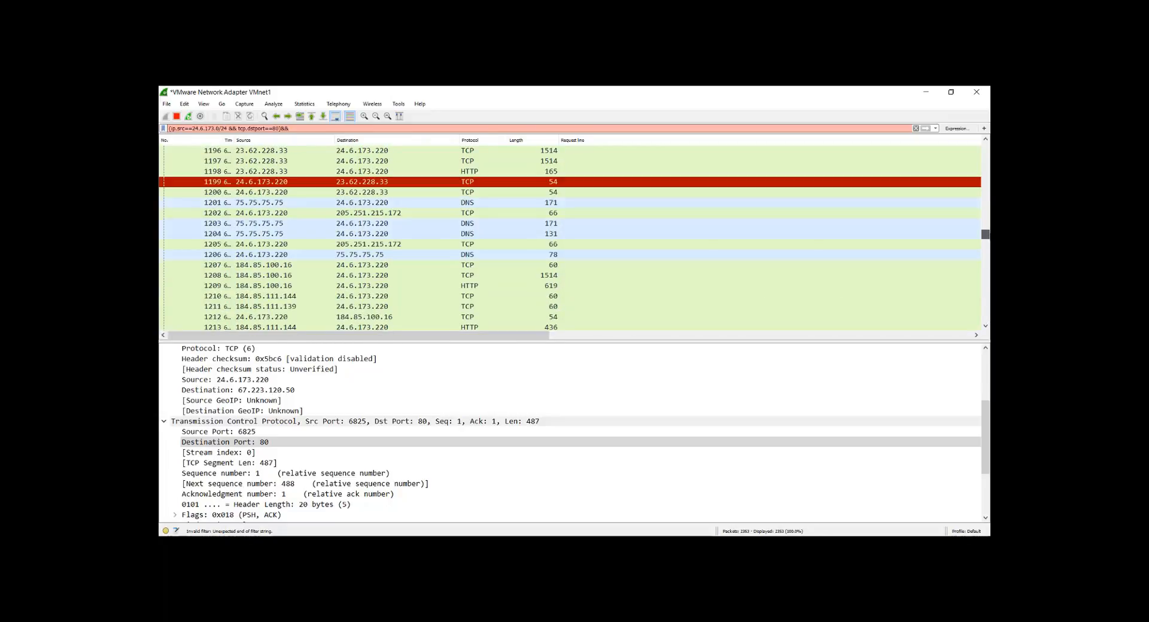
{"action": "left_click", "coordinate": [479, 171]}
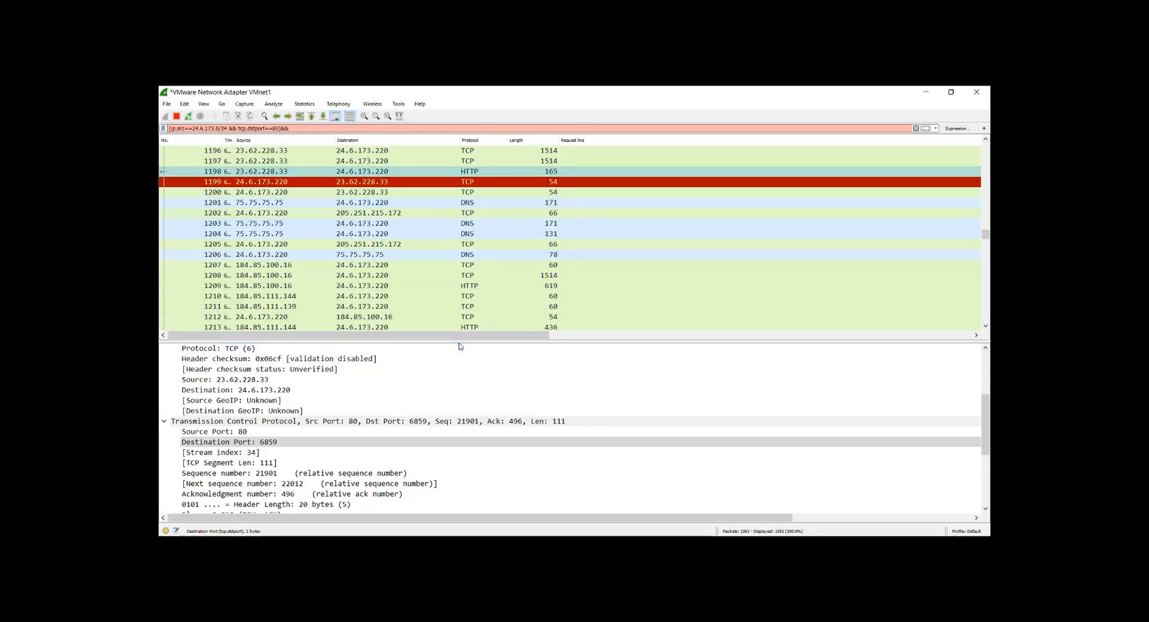
{"action": "left_click_drag", "start_coordinate": [461, 342], "coordinate": [491, 203]}
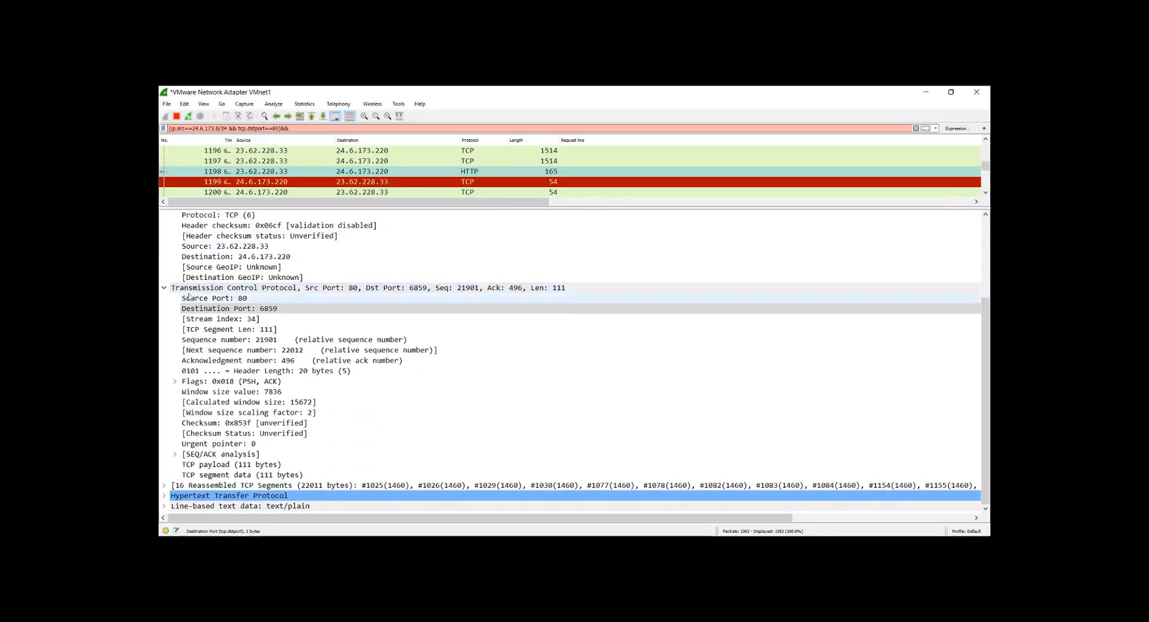
{"action": "left_click", "coordinate": [164, 292]}
{"action": "left_click", "coordinate": [164, 236]}
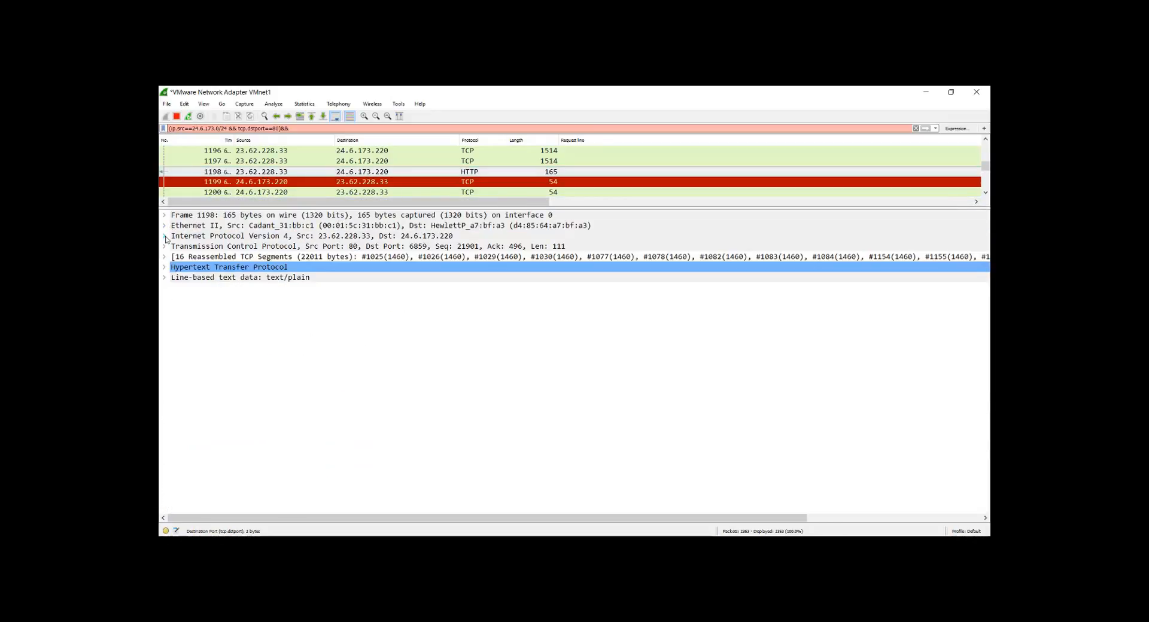
{"action": "left_click", "coordinate": [164, 270]}
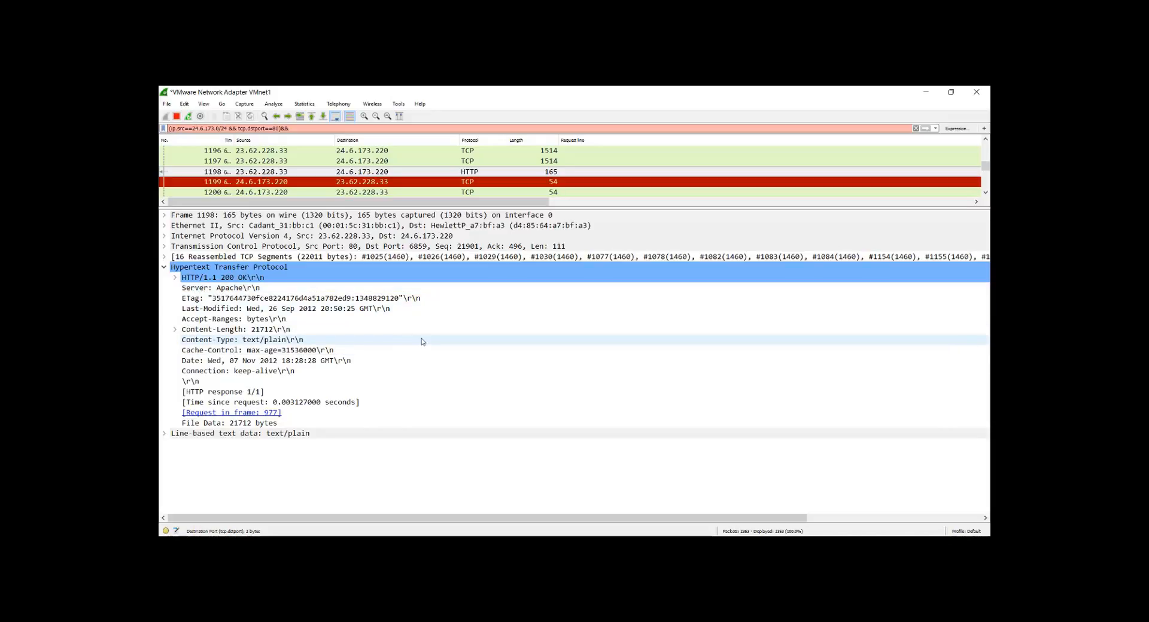
{"action": "left_click", "coordinate": [176, 330]}
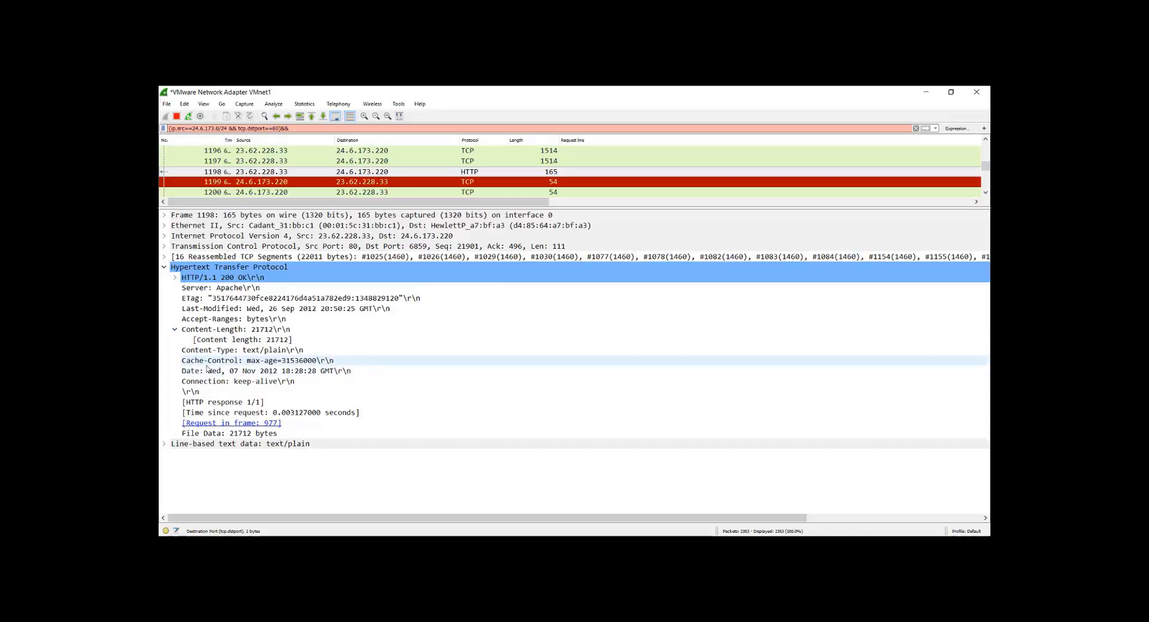
{"action": "left_click", "coordinate": [175, 277]}
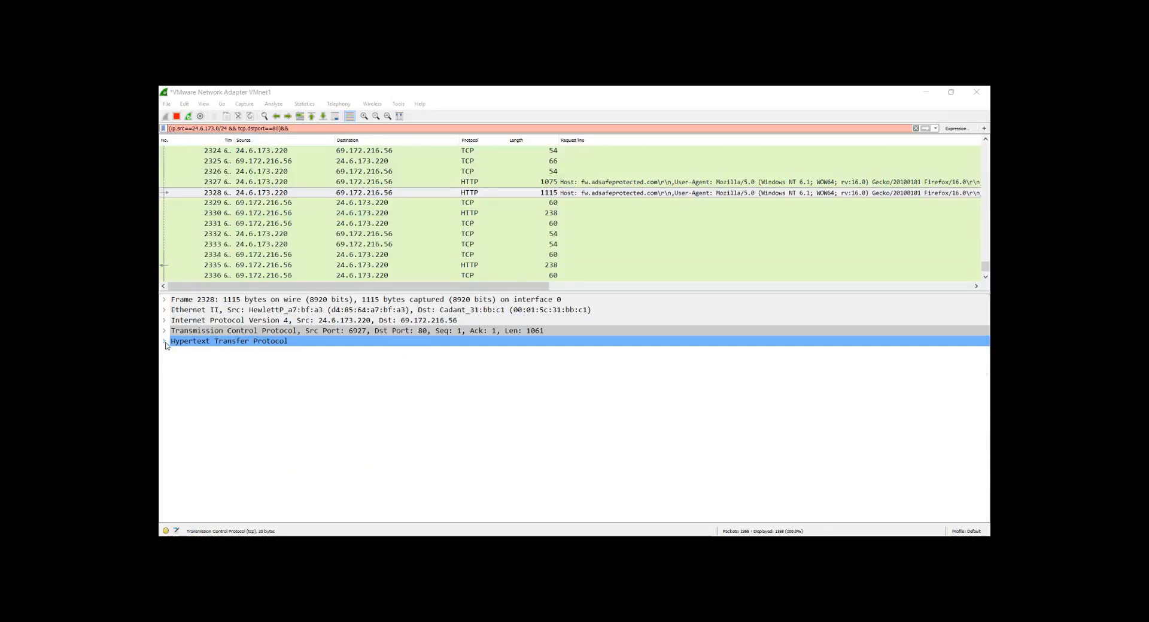
{"action": "left_click", "coordinate": [165, 344]}
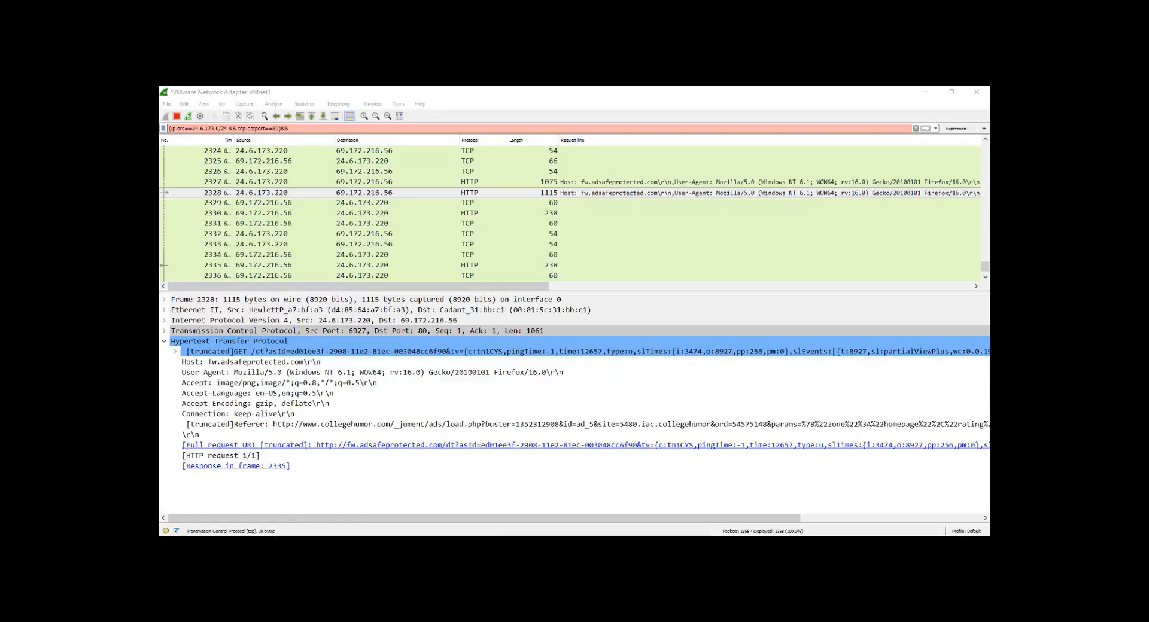
Maximize the Rule #1 slide in PowerPoint, highlight "Win32/Rimecud.A User-Agent" and "http_header" in the Snort rule, and return to Wireshark.
{"action": "key", "text": "alt+Tab"}
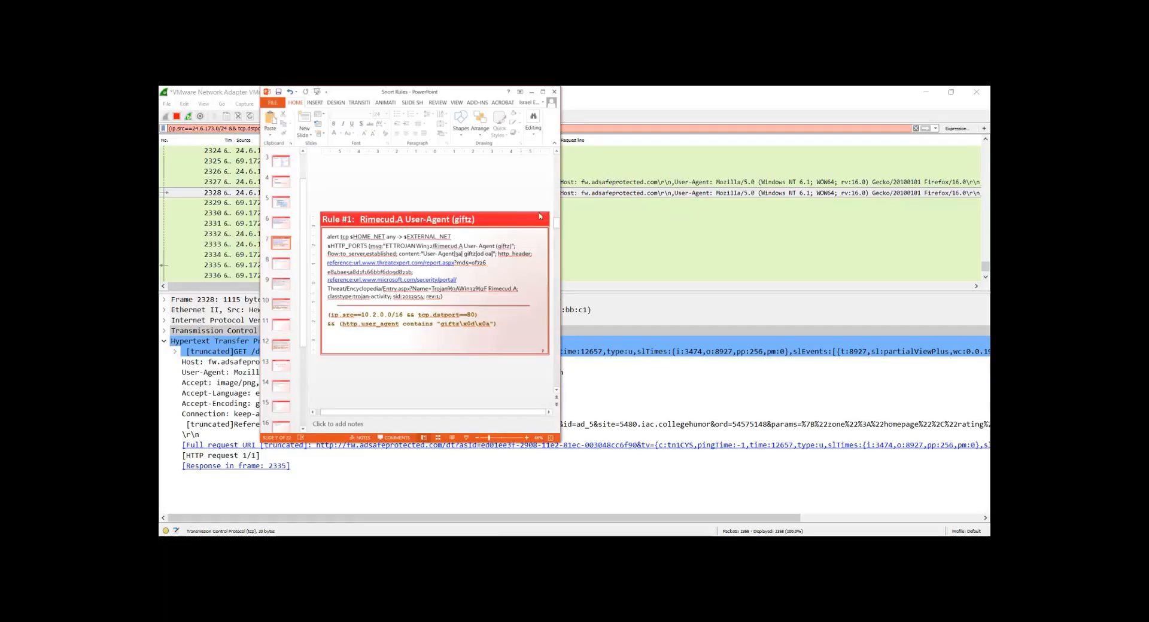
{"action": "left_click", "coordinate": [532, 92]}
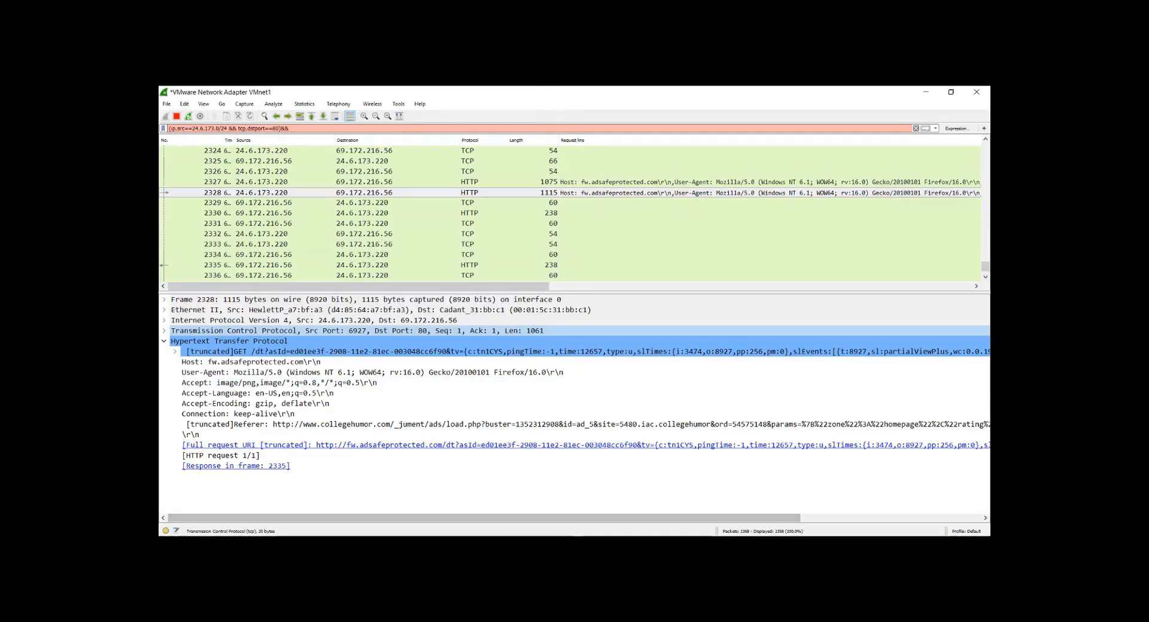
{"action": "key", "text": "alt+Tab"}
{"action": "left_click", "coordinate": [537, 93]}
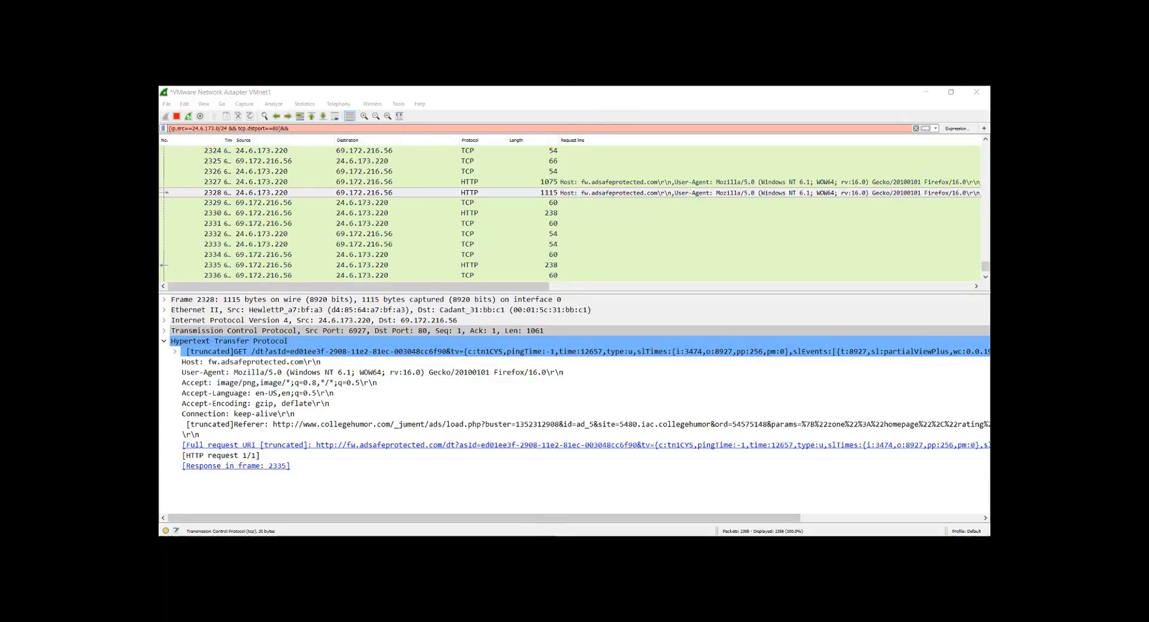
{"action": "key", "text": "alt+Tab"}
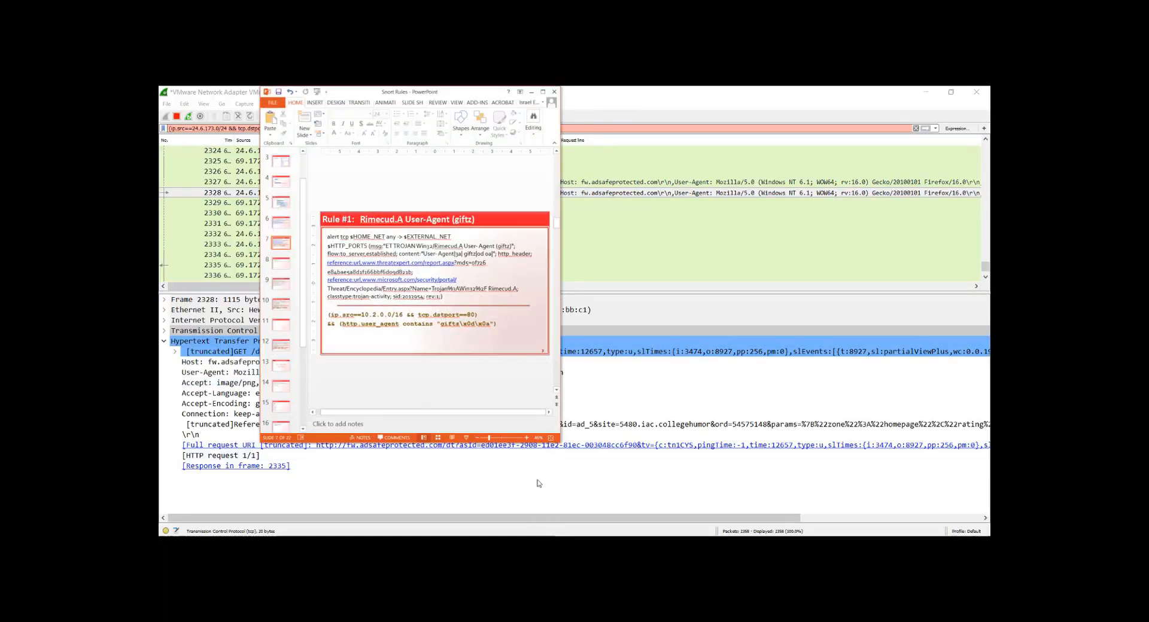
{"action": "left_click", "coordinate": [543, 92]}
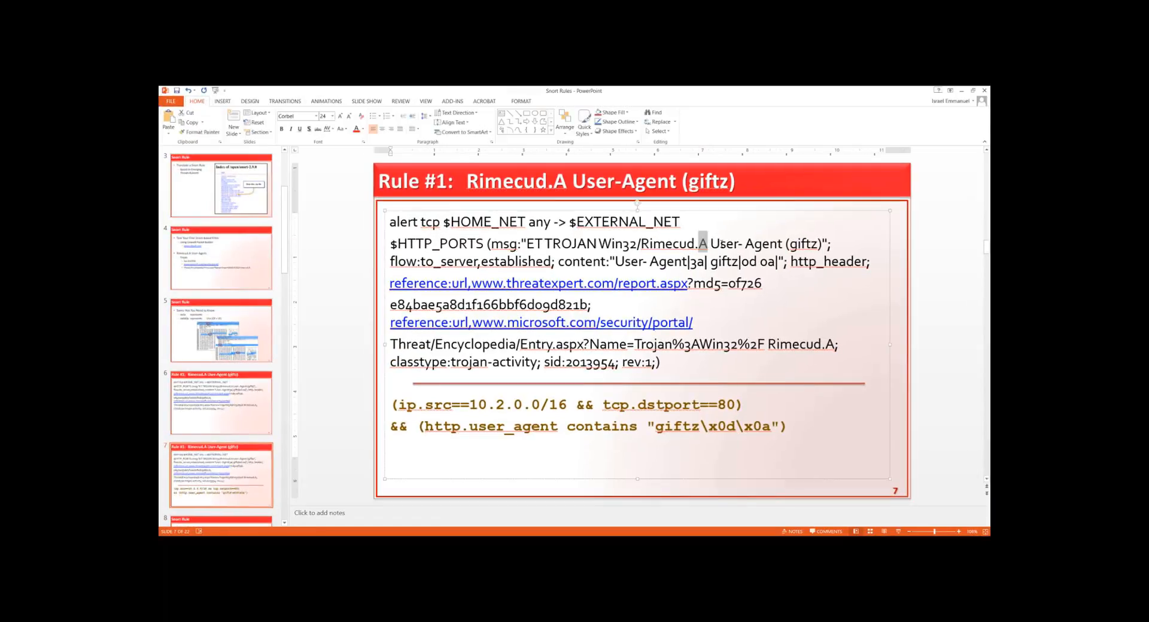
{"action": "left_click_drag", "start_coordinate": [598, 243], "coordinate": [785, 246]}
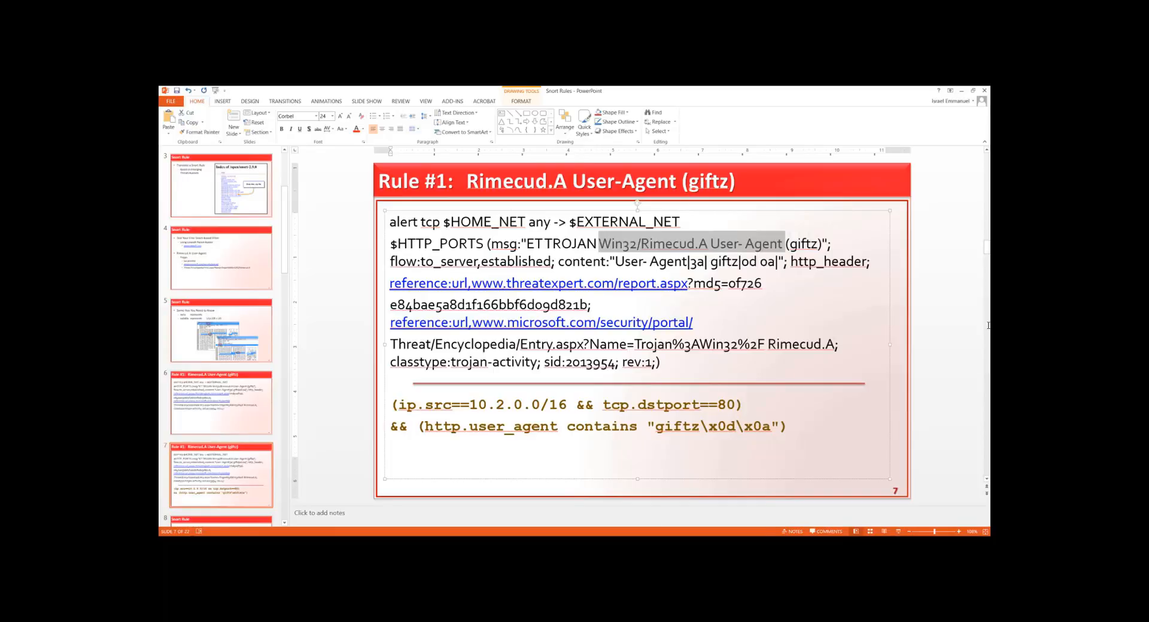
{"action": "left_click", "coordinate": [659, 261]}
{"action": "left_click_drag", "start_coordinate": [791, 261], "coordinate": [853, 261]}
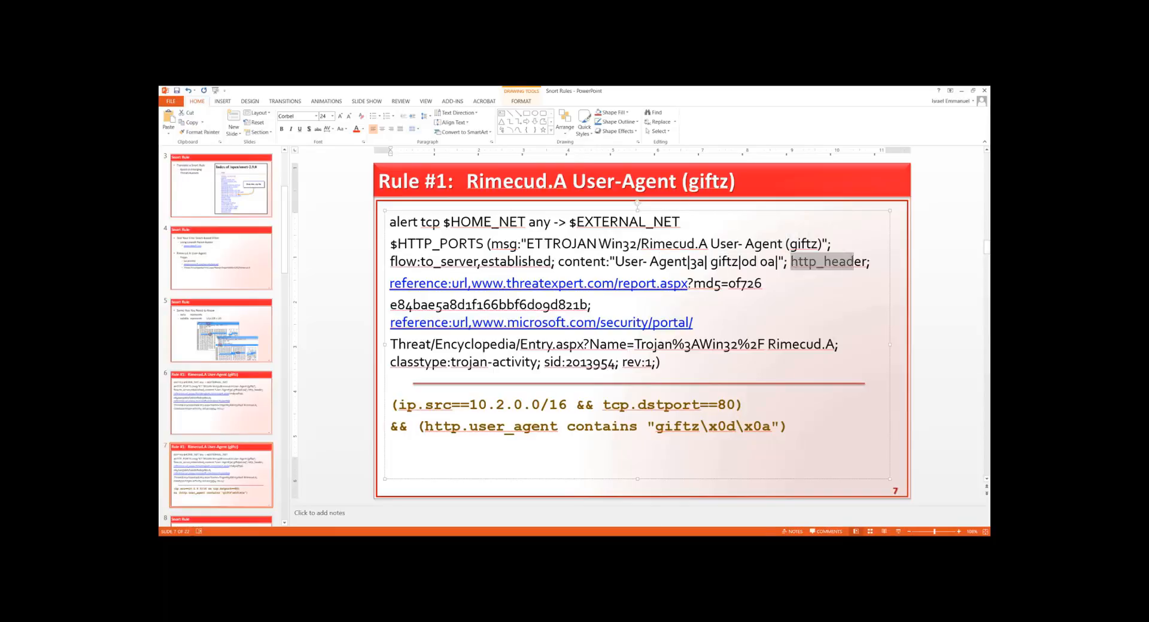
{"action": "left_click", "coordinate": [804, 262]}
{"action": "left_click_drag", "start_coordinate": [860, 261], "coordinate": [791, 261]}
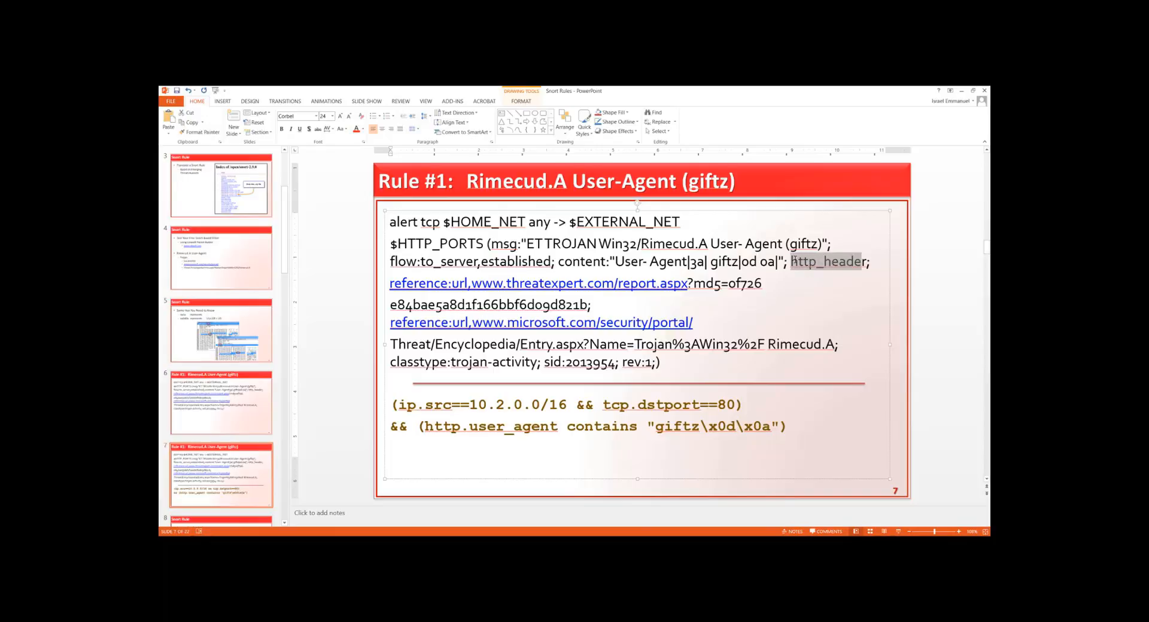
{"action": "left_click", "coordinate": [961, 91]}
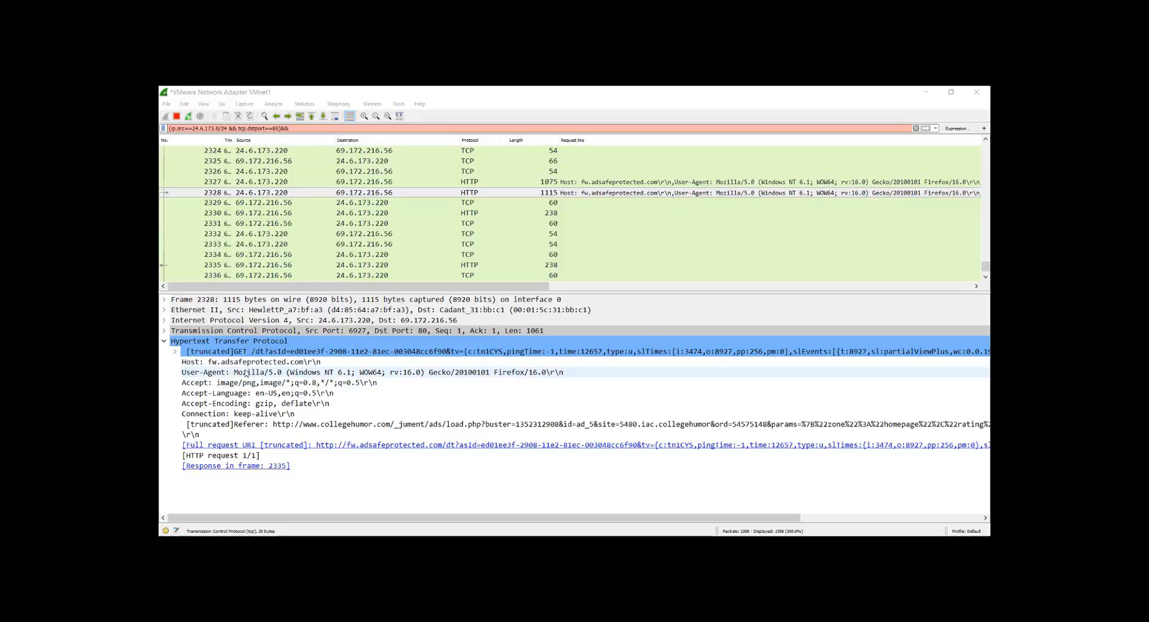
Prepare a display filter from the User-Agent field of packet 2328 without applying it.
{"action": "left_click", "coordinate": [221, 373]}
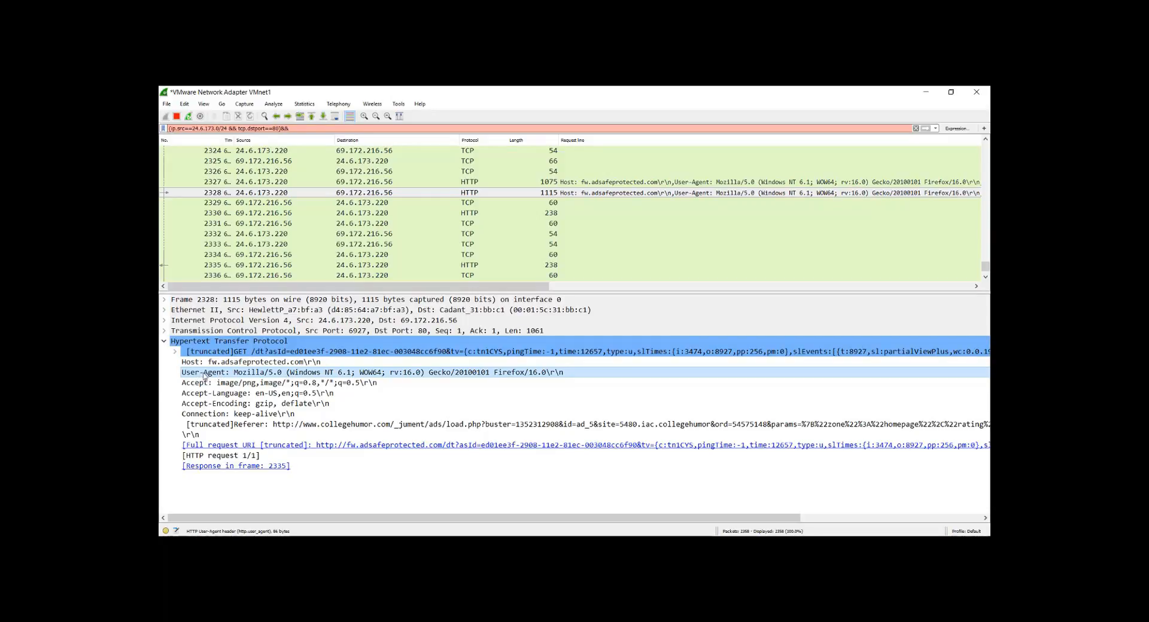
{"action": "right_click", "coordinate": [204, 375]}
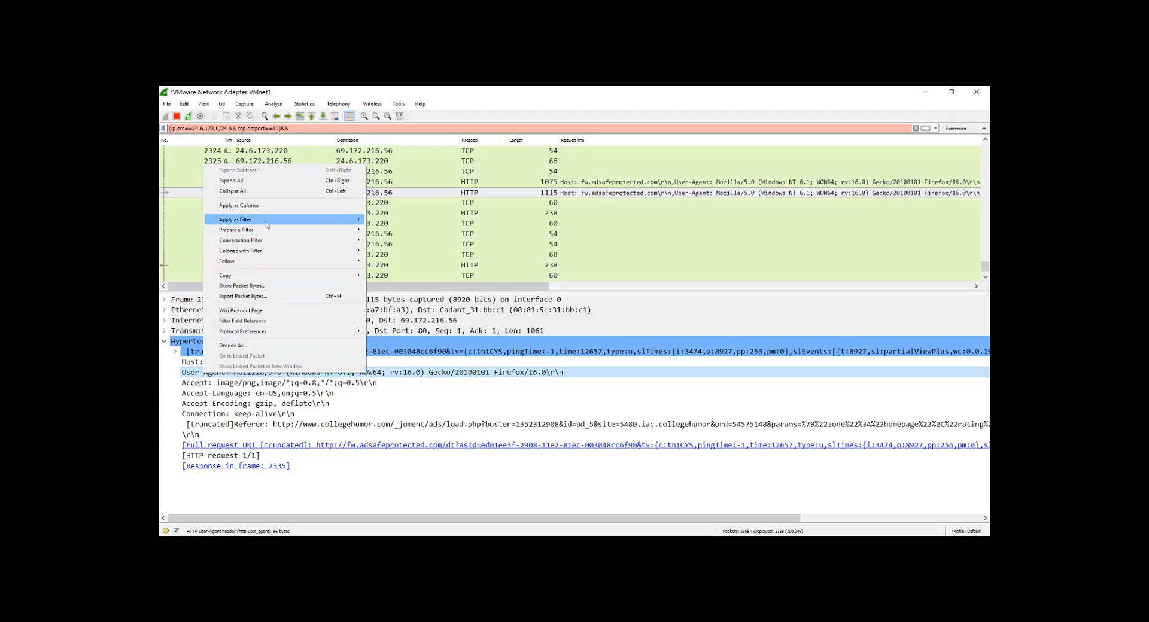
{"action": "mouse_move", "coordinate": [266, 220]}
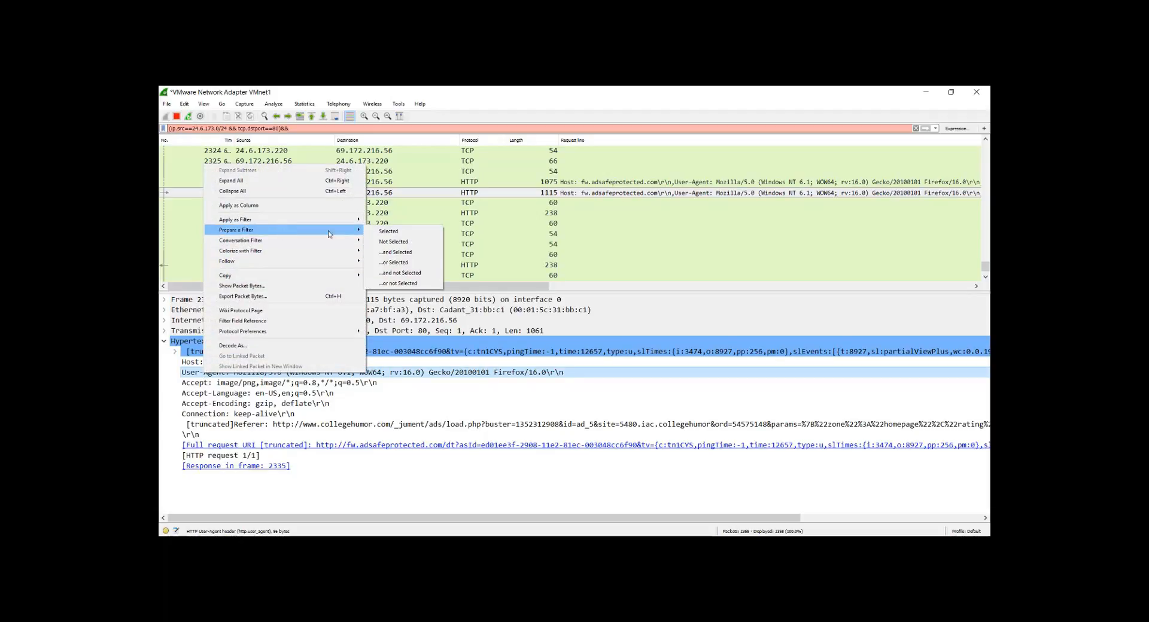
{"action": "left_click", "coordinate": [392, 232]}
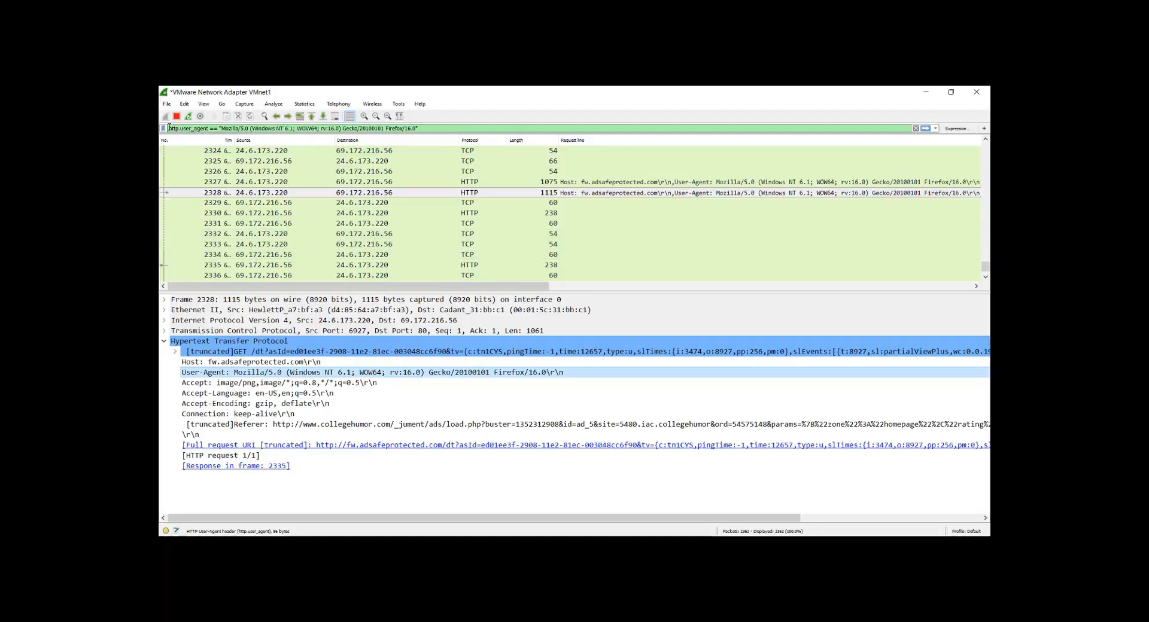
Clear the prepared User-Agent expression from the display filter.
{"action": "key", "text": "BackSpace"}
{"action": "key", "text": "BackSpace"}
{"action": "key", "text": "BackSpace"}
{"action": "key", "text": "BackSpace"}
{"action": "key", "text": "BackSpace"}
{"action": "key", "text": "BackSpace"}
{"action": "key", "text": "BackSpace"}
{"action": "key", "text": "BackSpace"}
{"action": "key", "text": "BackSpace"}
{"action": "key", "text": "BackSpace"}
{"action": "key", "text": "BackSpace"}
{"action": "key", "text": "BackSpace"}
{"action": "key", "text": "BackSpace"}
{"action": "key", "text": "BackSpace"}
{"action": "key", "text": "BackSpace"}
{"action": "key", "text": "BackSpace"}
{"action": "key", "text": "BackSpace"}
{"action": "key", "text": "BackSpace"}
{"action": "key", "text": "BackSpace"}
{"action": "key", "text": "BackSpace"}
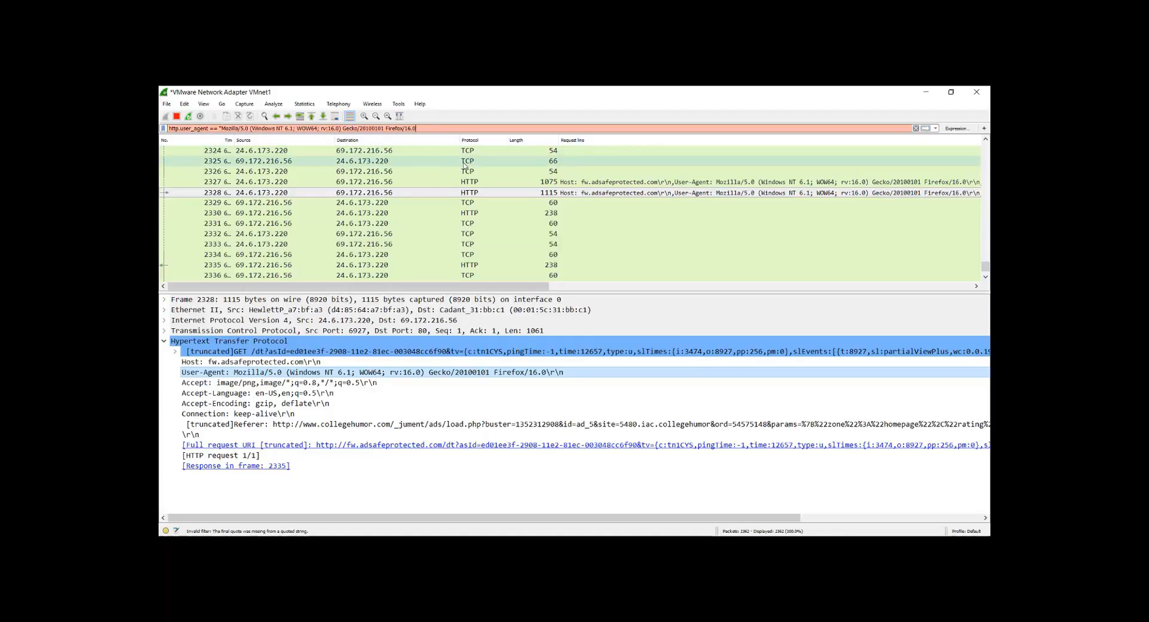
{"action": "key", "text": "BackSpace"}
{"action": "key", "text": "BackSpace"}
{"action": "key", "text": "BackSpace"}
{"action": "key", "text": "BackSpace"}
{"action": "key", "text": "BackSpace"}
{"action": "key", "text": "BackSpace"}
{"action": "key", "text": "BackSpace"}
{"action": "key", "text": "BackSpace"}
{"action": "key", "text": "BackSpace"}
{"action": "key", "text": "BackSpace"}
{"action": "key", "text": "BackSpace"}
{"action": "key", "text": "BackSpace"}
{"action": "key", "text": "BackSpace"}
{"action": "key", "text": "BackSpace"}
{"action": "key", "text": "BackSpace"}
{"action": "key", "text": "BackSpace"}
{"action": "key", "text": "BackSpace"}
{"action": "key", "text": "BackSpace"}
{"action": "key", "text": "BackSpace"}
{"action": "key", "text": "BackSpace"}
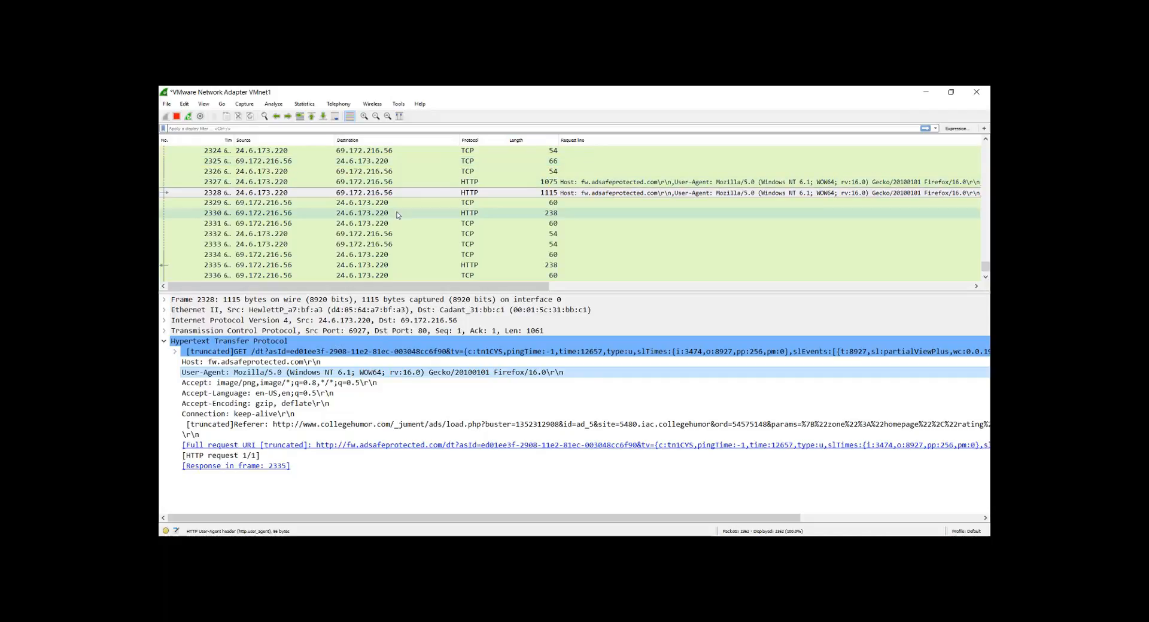
Apply the source address in packet 2328's Internet Protocol details as the display filter ip.src == 24.6.173.220.
{"action": "left_click", "coordinate": [164, 342]}
{"action": "left_click", "coordinate": [164, 321]}
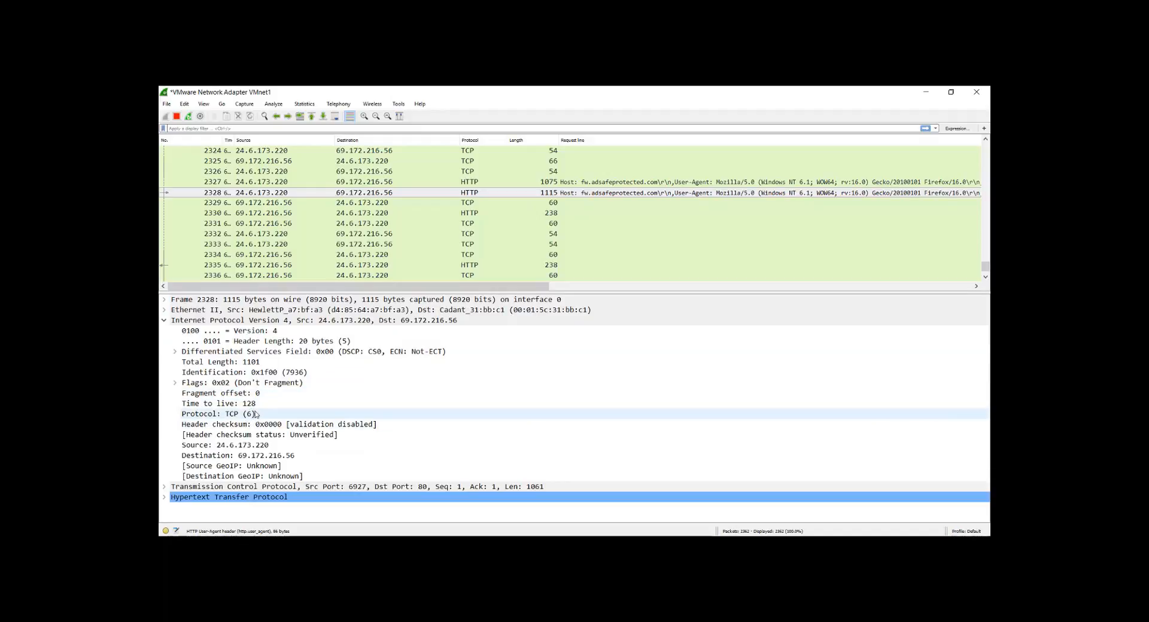
{"action": "right_click", "coordinate": [252, 445]}
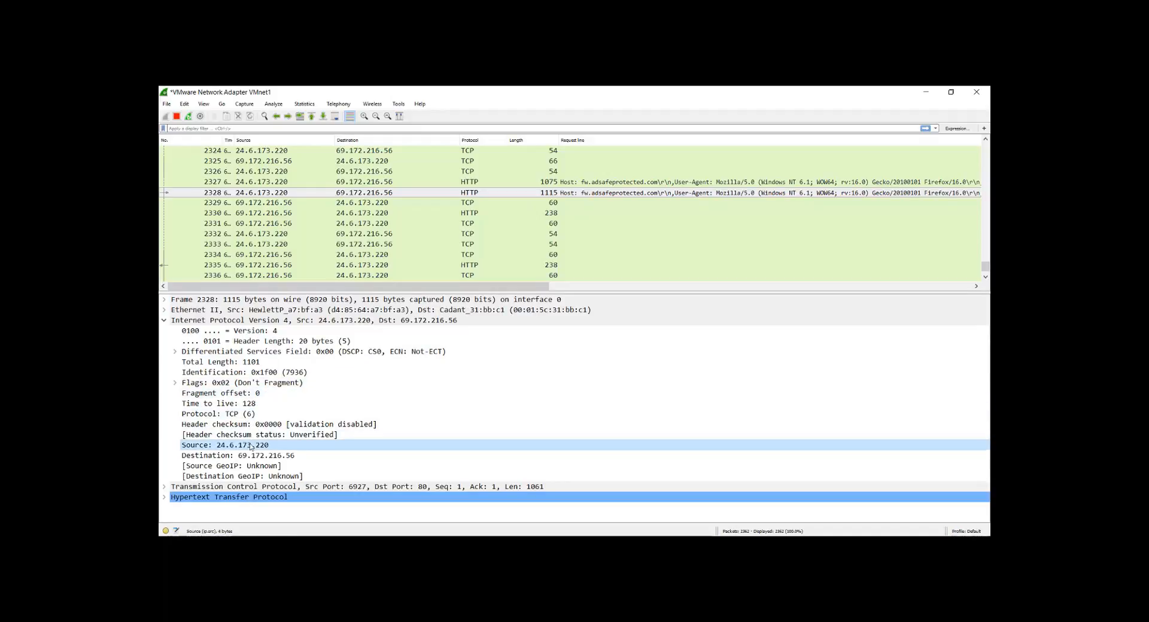
{"action": "mouse_move", "coordinate": [301, 289]}
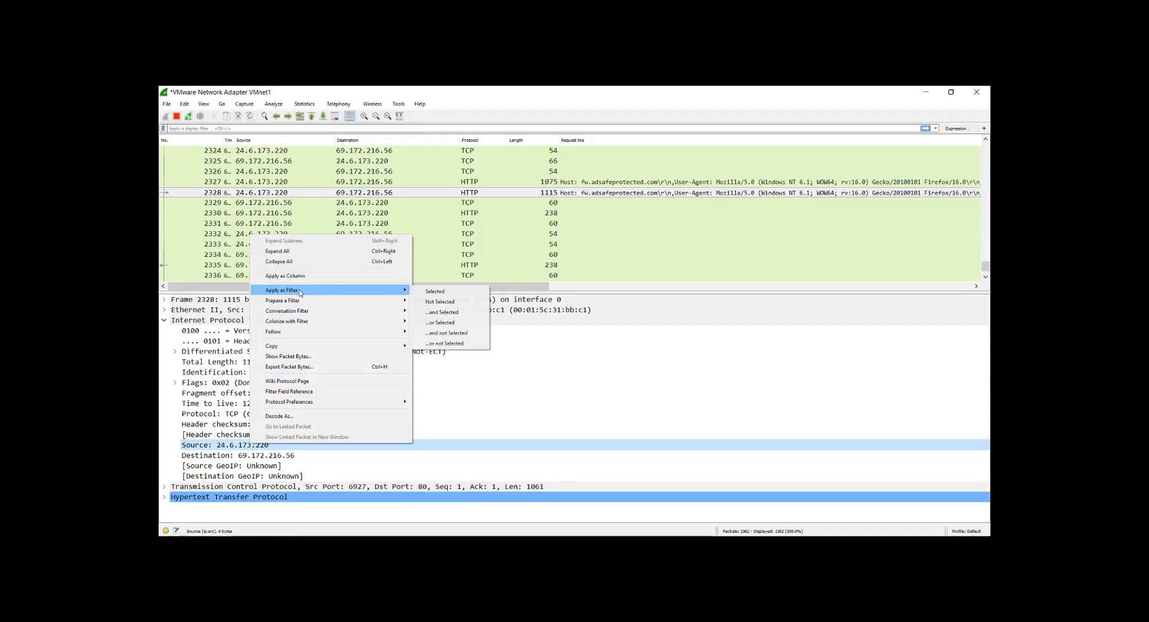
{"action": "left_click", "coordinate": [459, 290]}
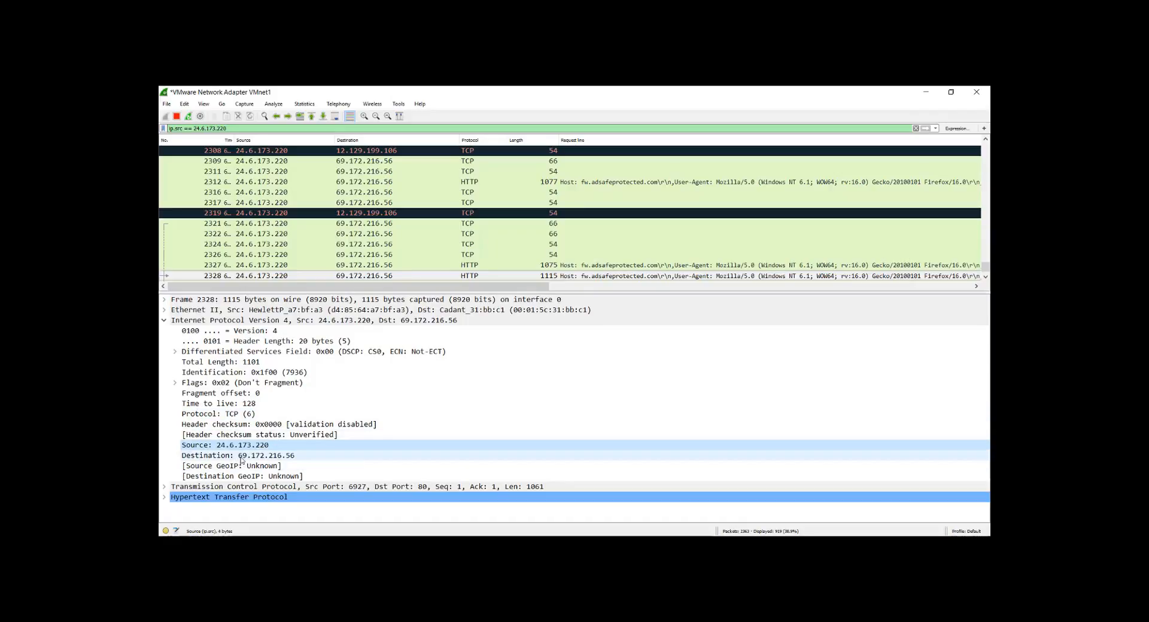
Add the destination port from packet 2328's Transmission Control Protocol details to the prepared filter as && (tcp.dstport == 80).
{"action": "left_click", "coordinate": [164, 320]}
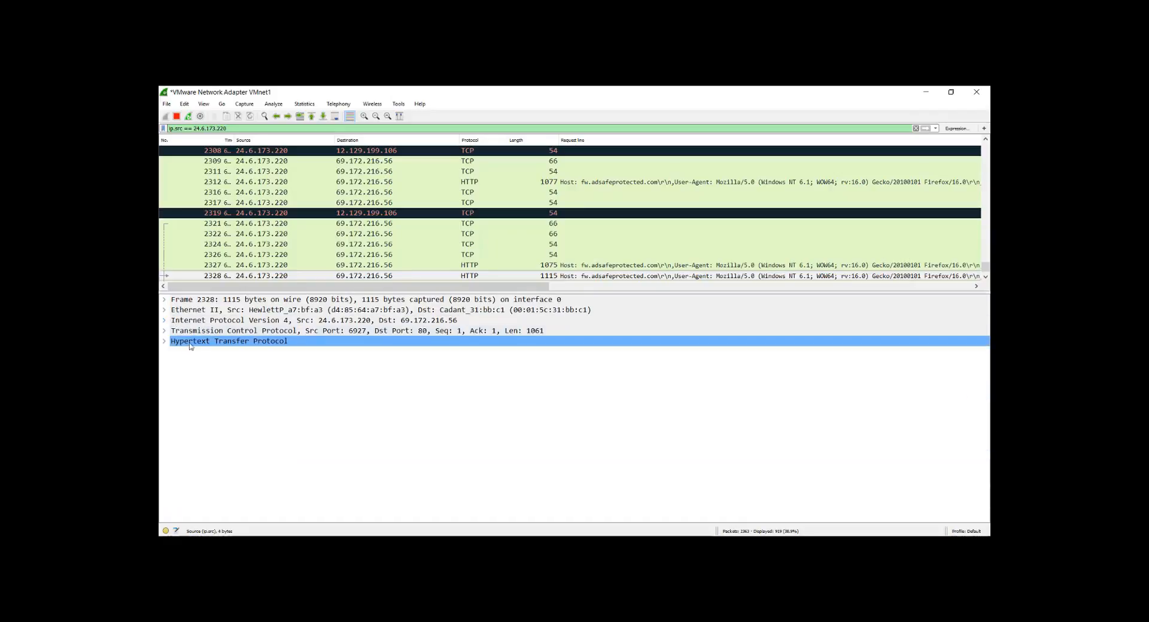
{"action": "left_click", "coordinate": [164, 331]}
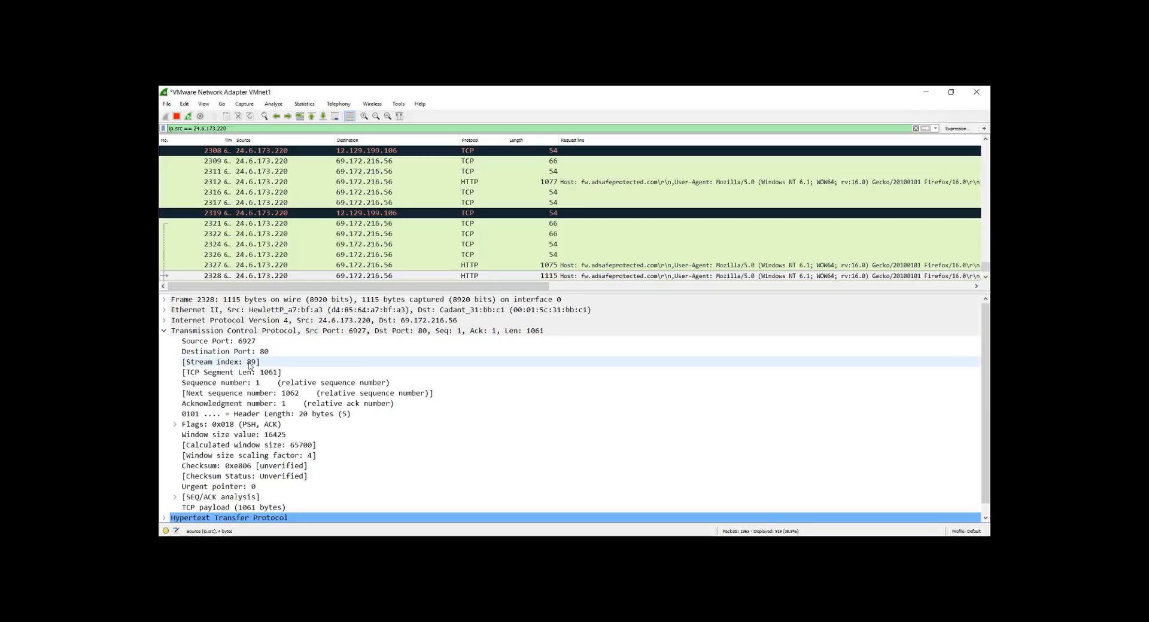
{"action": "left_click", "coordinate": [254, 351]}
{"action": "right_click", "coordinate": [254, 352]}
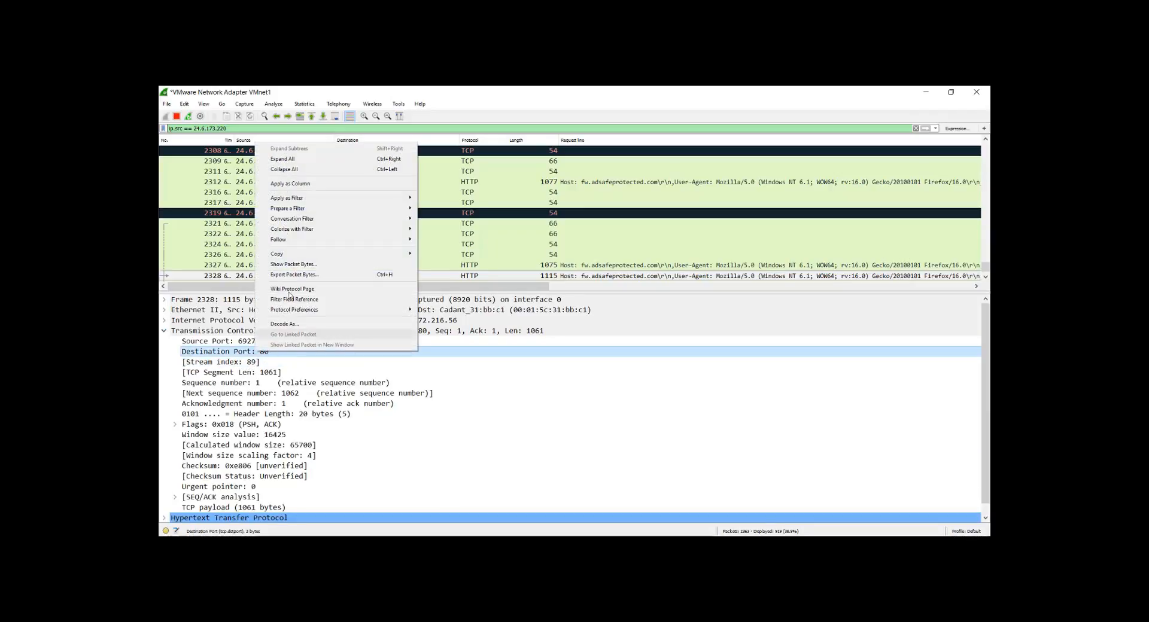
{"action": "mouse_move", "coordinate": [322, 214]}
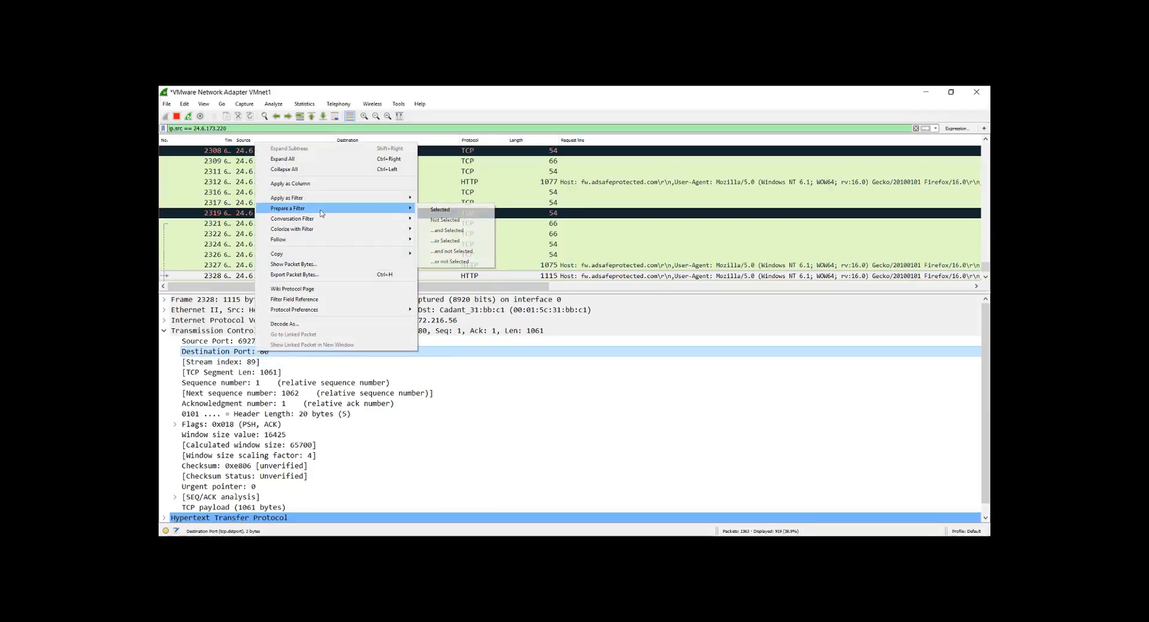
{"action": "left_click", "coordinate": [462, 234]}
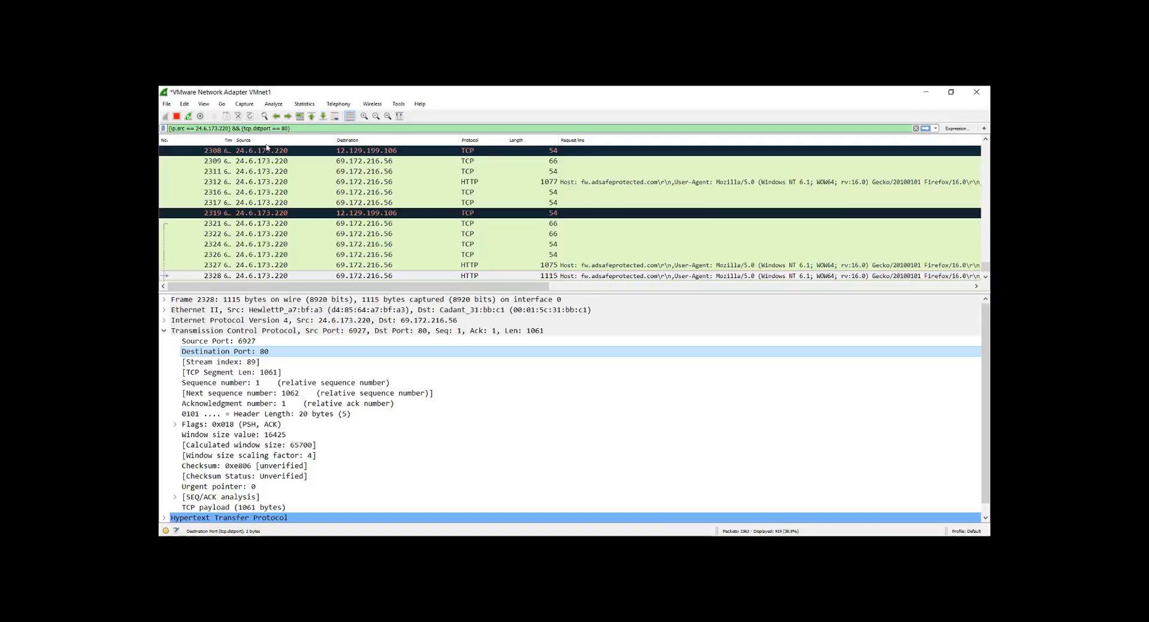
Add the User-Agent field from packet 2328's Hypertext Transfer Protocol details to the prepared filter with an AND condition.
{"action": "scroll", "coordinate": [377, 419], "scroll_direction": "down", "scroll_amount": 1}
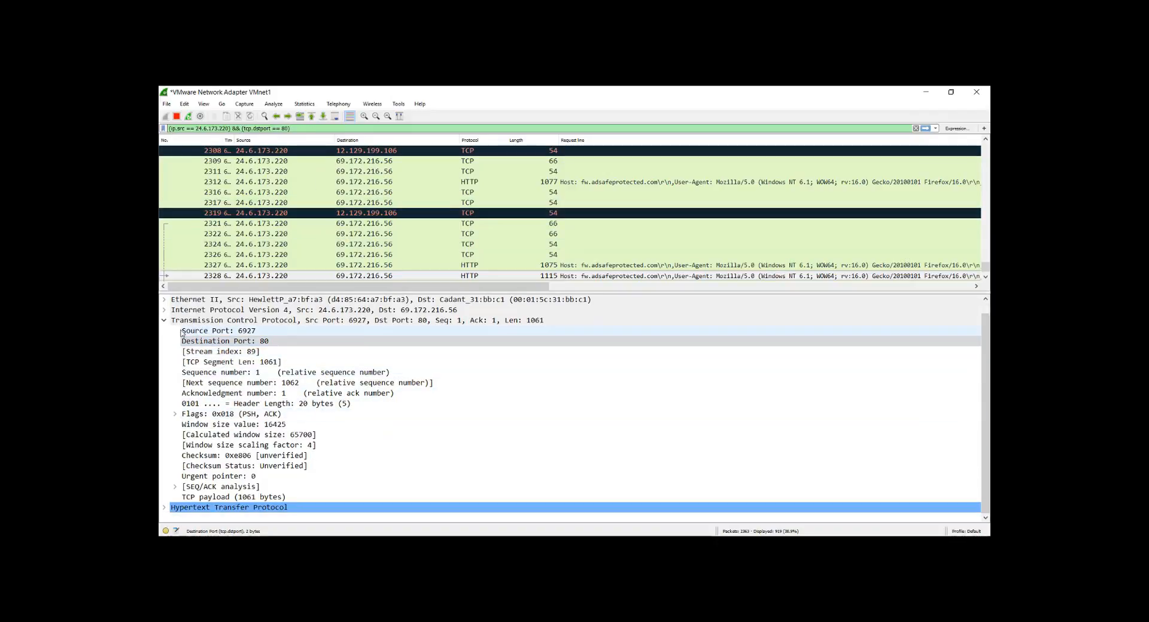
{"action": "left_click", "coordinate": [164, 321]}
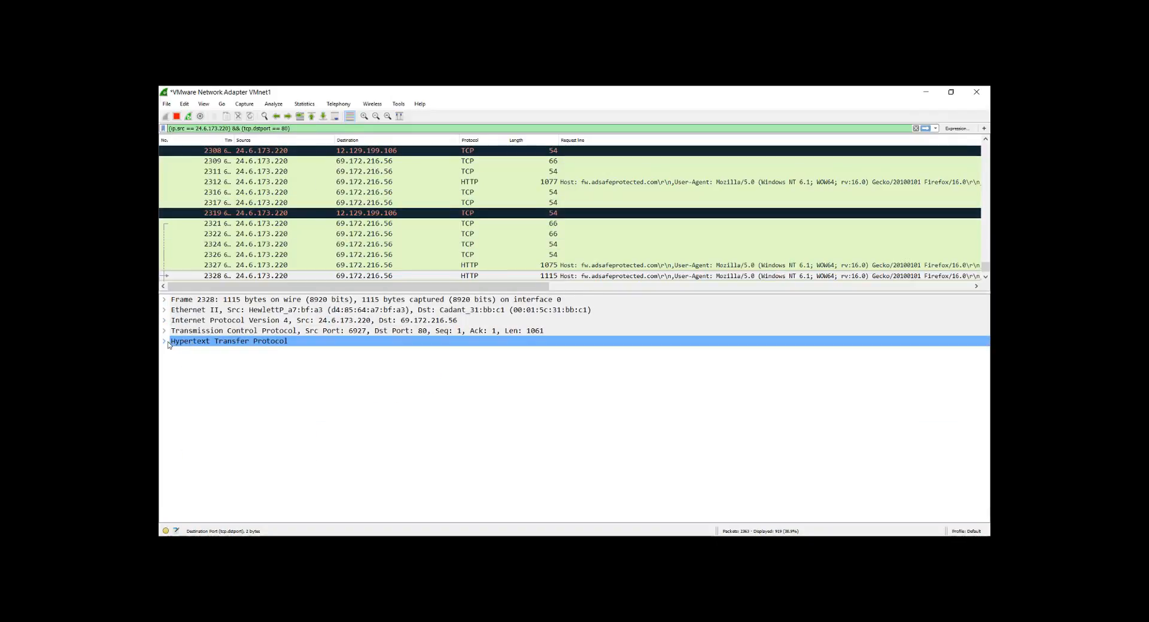
{"action": "left_click", "coordinate": [164, 342]}
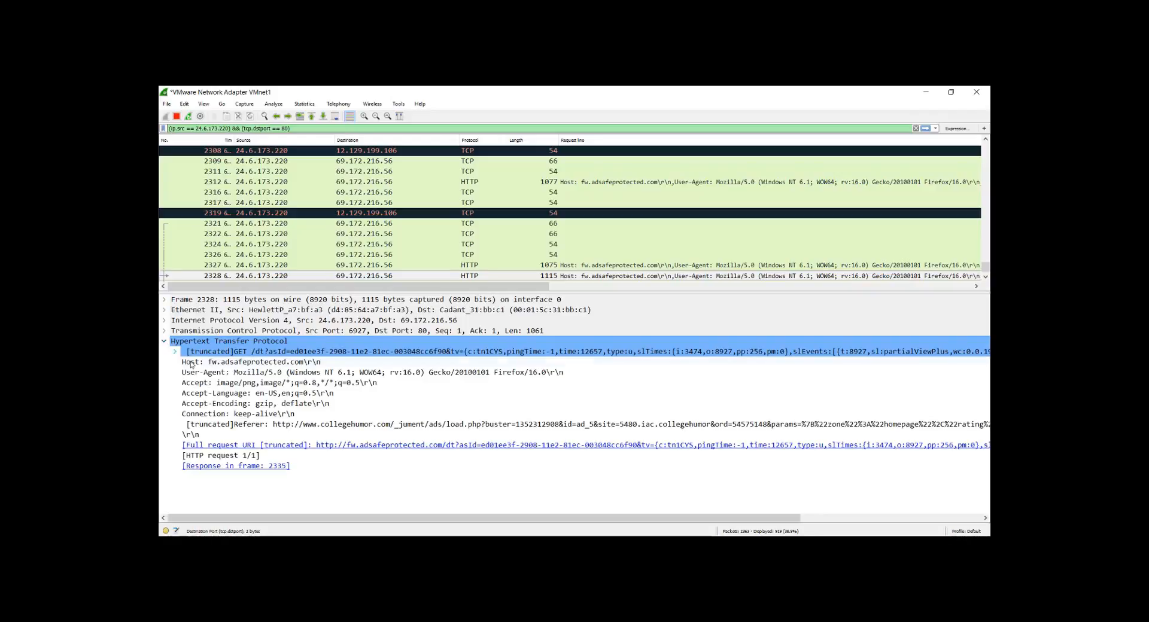
{"action": "right_click", "coordinate": [263, 376]}
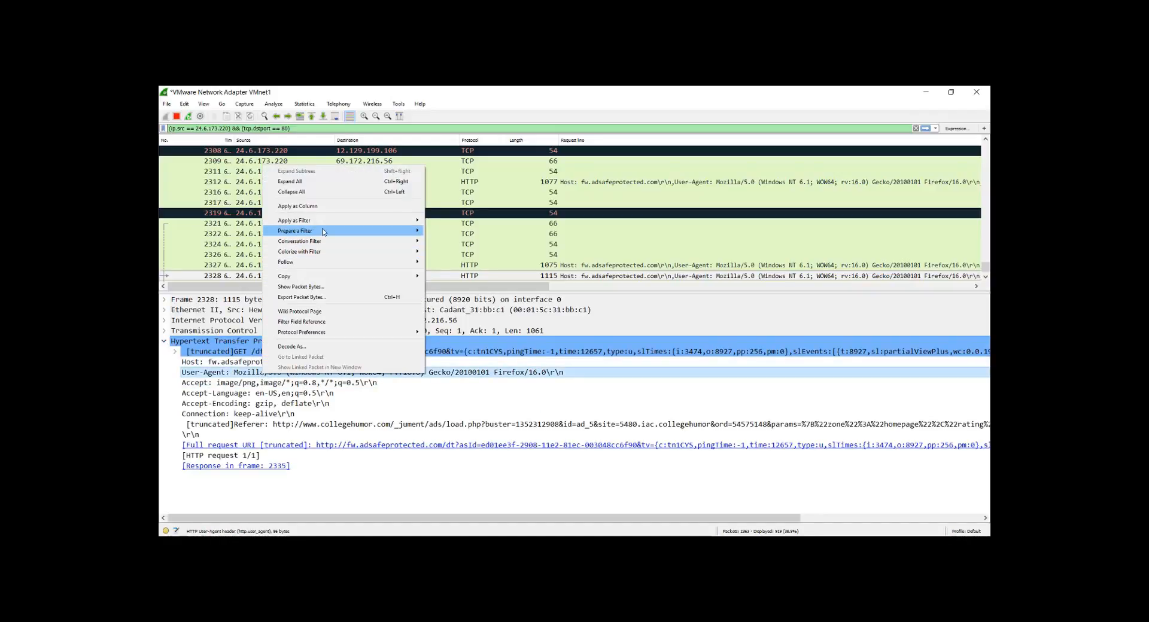
{"action": "mouse_move", "coordinate": [347, 231]}
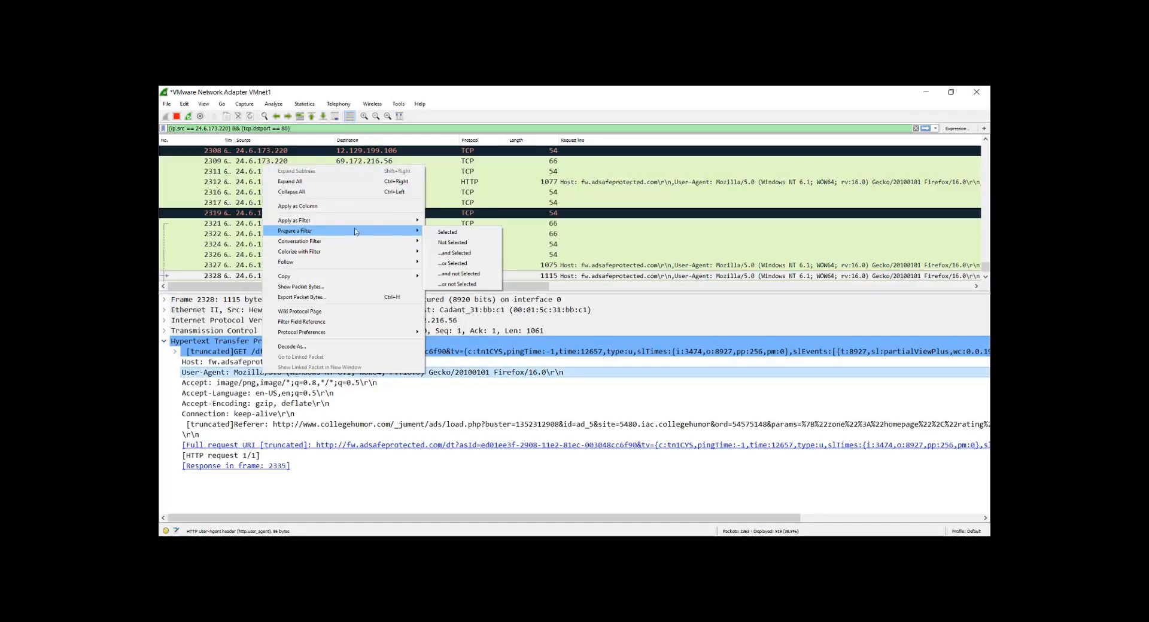
{"action": "left_click", "coordinate": [460, 253]}
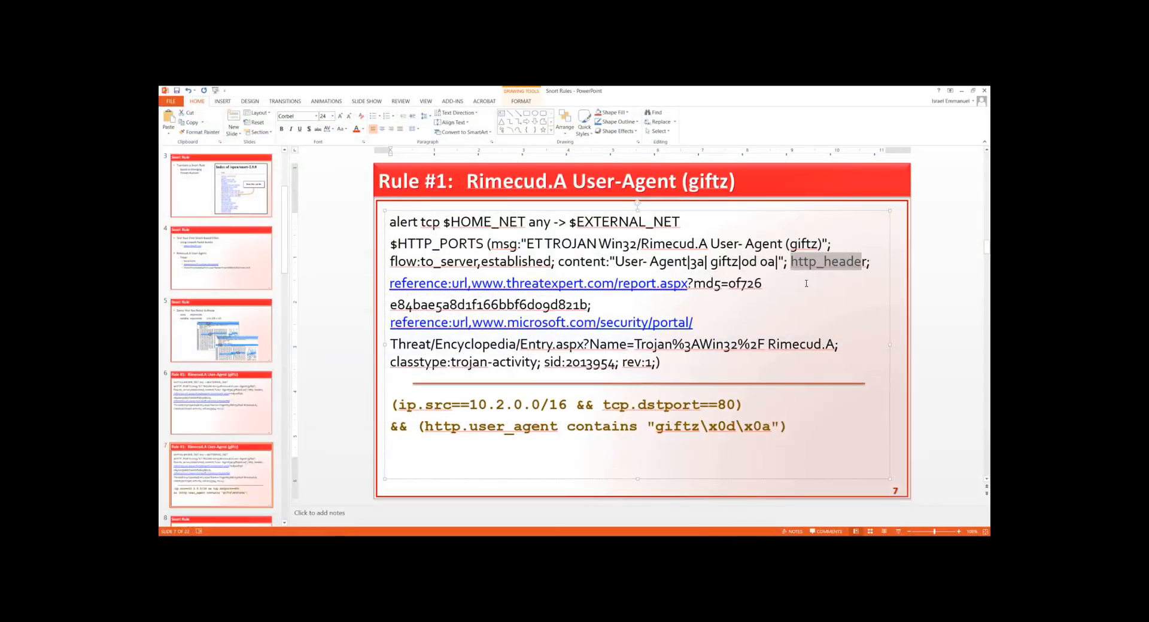
Highlight "giftz" in the content option of the Snort rule on the PowerPoint slide, and return to Wireshark.
{"action": "left_click", "coordinate": [730, 262]}
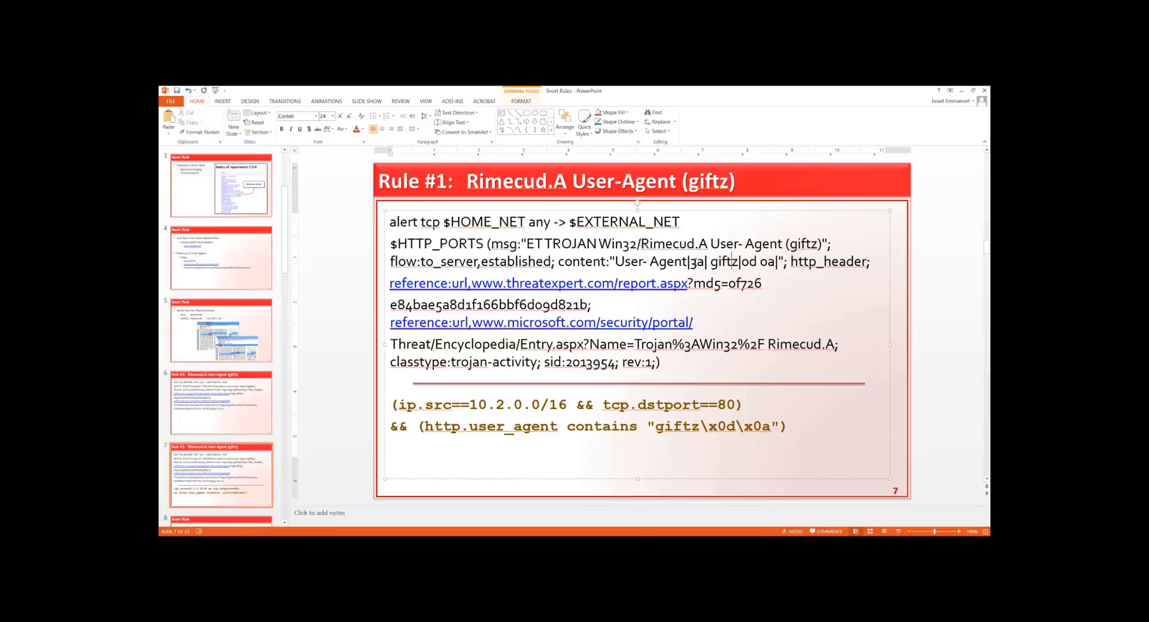
{"action": "left_click_drag", "start_coordinate": [690, 262], "coordinate": [734, 261]}
{"action": "left_click_drag", "start_coordinate": [734, 262], "coordinate": [739, 262]}
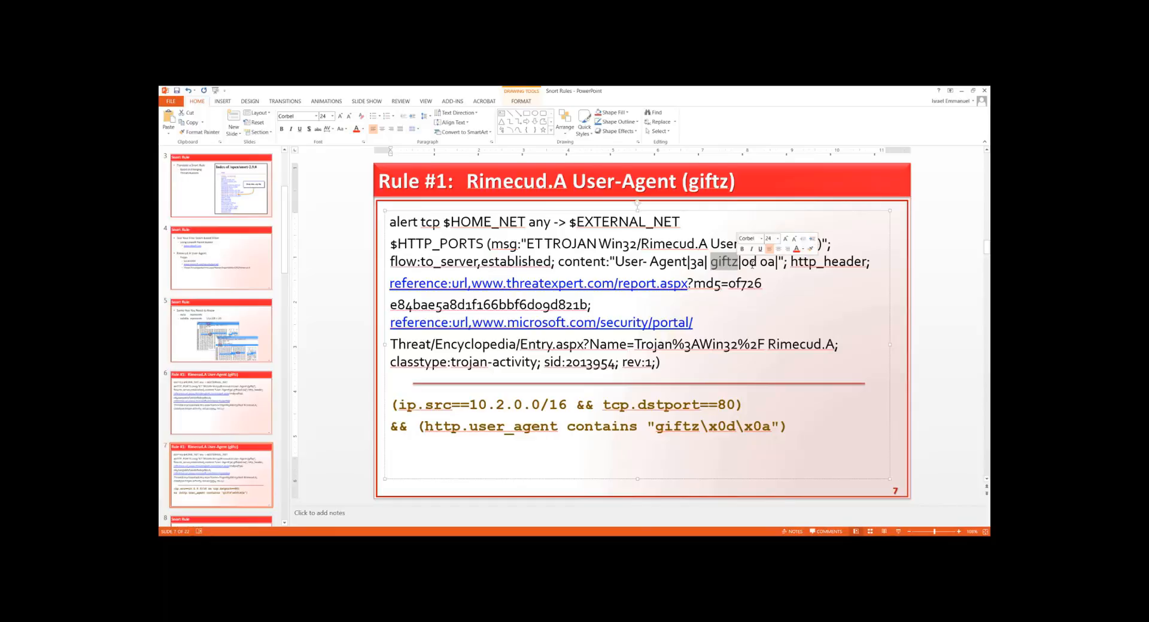
{"action": "key", "text": "alt+Tab"}
{"action": "left_click", "coordinate": [959, 92]}
{"action": "left_click", "coordinate": [944, 106]}
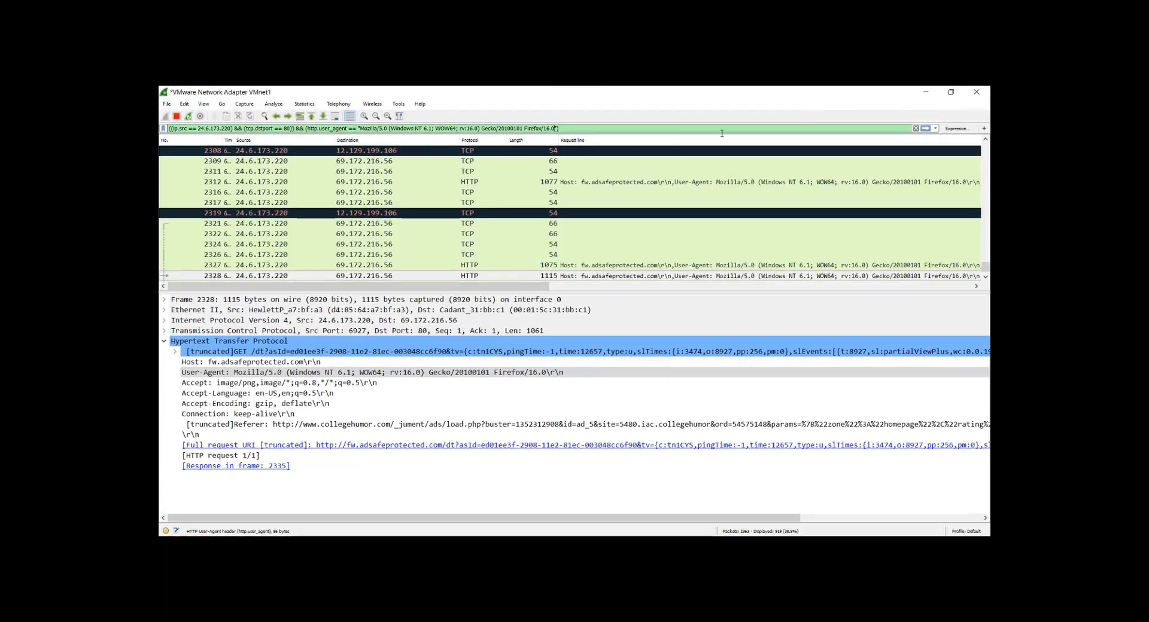
Replace the Mozilla string in the filter's http.user_agent condition with "giftz".
{"action": "left_click", "coordinate": [558, 129]}
{"action": "key", "text": "BackSpace"}
{"action": "key", "text": "BackSpace"}
{"action": "key", "text": "BackSpace"}
{"action": "key", "text": "BackSpace"}
{"action": "key", "text": "BackSpace"}
{"action": "key", "text": "BackSpace"}
{"action": "key", "text": "BackSpace"}
{"action": "key", "text": "BackSpace"}
{"action": "key", "text": "BackSpace"}
{"action": "key", "text": "BackSpace"}
{"action": "key", "text": "BackSpace"}
{"action": "key", "text": "BackSpace"}
{"action": "key", "text": "BackSpace"}
{"action": "key", "text": "BackSpace"}
{"action": "key", "text": "BackSpace"}
{"action": "key", "text": "BackSpace"}
{"action": "key", "text": "BackSpace"}
{"action": "key", "text": "BackSpace"}
{"action": "key", "text": "BackSpace"}
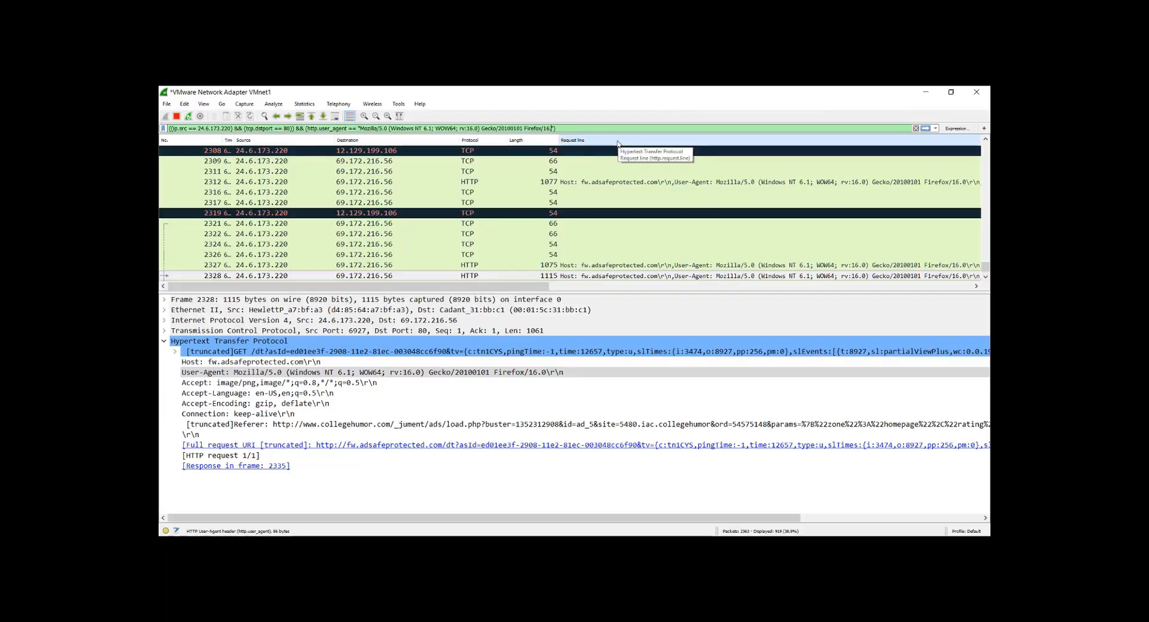
{"action": "key", "text": "BackSpace"}
{"action": "key", "text": "BackSpace"}
{"action": "key", "text": "BackSpace"}
{"action": "key", "text": "BackSpace"}
{"action": "key", "text": "BackSpace"}
{"action": "key", "text": "BackSpace"}
{"action": "key", "text": "BackSpace"}
{"action": "key", "text": "BackSpace"}
{"action": "key", "text": "BackSpace"}
{"action": "key", "text": "BackSpace"}
{"action": "key", "text": "BackSpace"}
{"action": "key", "text": "BackSpace"}
{"action": "key", "text": "BackSpace"}
{"action": "key", "text": "BackSpace"}
{"action": "key", "text": "BackSpace"}
{"action": "key", "text": "BackSpace"}
{"action": "key", "text": "BackSpace"}
{"action": "key", "text": "BackSpace"}
{"action": "key", "text": "BackSpace"}
{"action": "key", "text": "BackSpace"}
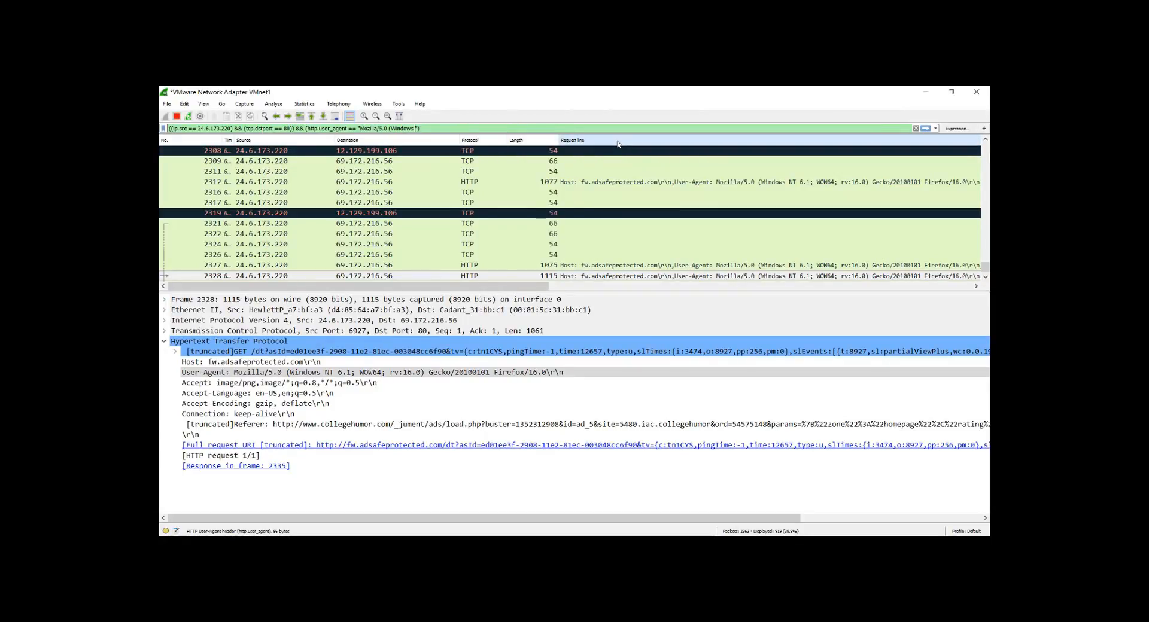
{"action": "key", "text": "BackSpace"}
{"action": "key", "text": "BackSpace"}
{"action": "key", "text": "BackSpace"}
{"action": "key", "text": "BackSpace"}
{"action": "key", "text": "BackSpace"}
{"action": "key", "text": "BackSpace"}
{"action": "key", "text": "BackSpace"}
{"action": "key", "text": "BackSpace"}
{"action": "key", "text": "BackSpace"}
{"action": "key", "text": "BackSpace"}
{"action": "key", "text": "BackSpace"}
{"action": "key", "text": "BackSpace"}
{"action": "key", "text": "BackSpace"}
{"action": "key", "text": "BackSpace"}
{"action": "key", "text": "BackSpace"}
{"action": "key", "text": "BackSpace"}
{"action": "key", "text": "BackSpace"}
{"action": "key", "text": "BackSpace"}
{"action": "key", "text": "BackSpace"}
{"action": "key", "text": "BackSpace"}
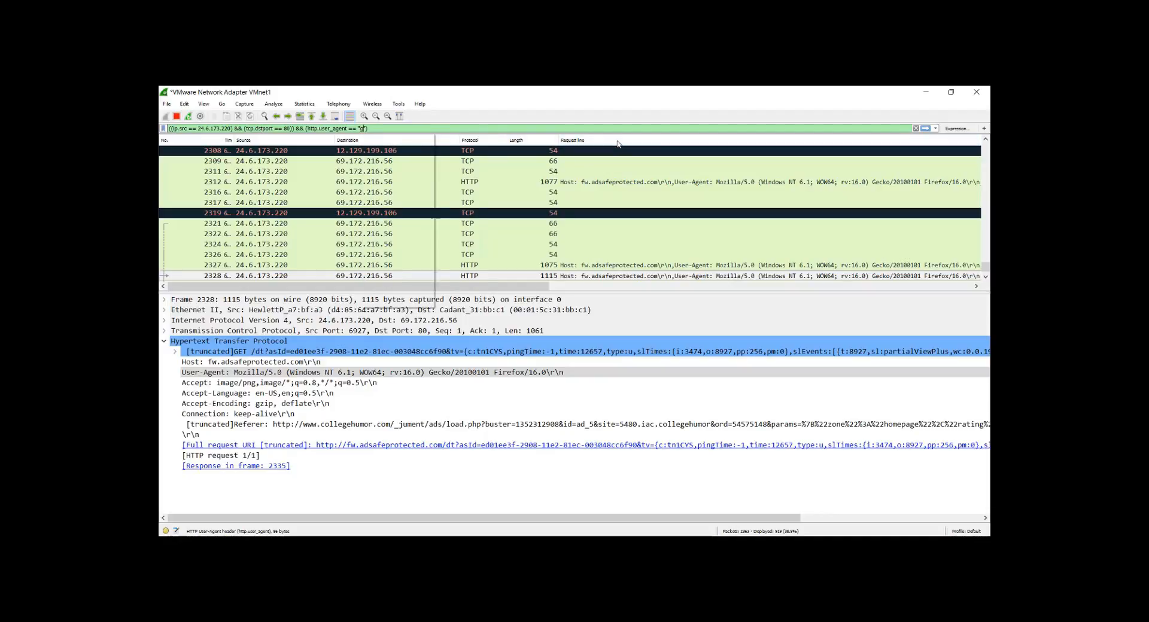
{"action": "type", "text": "gif"}
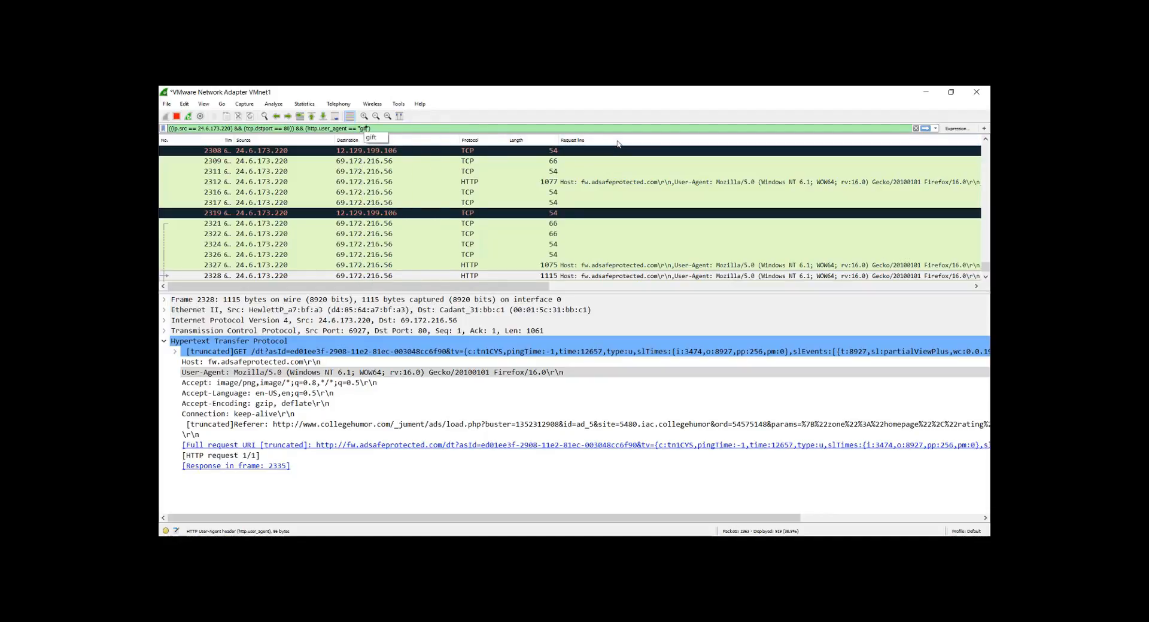
{"action": "type", "text": "tz"}
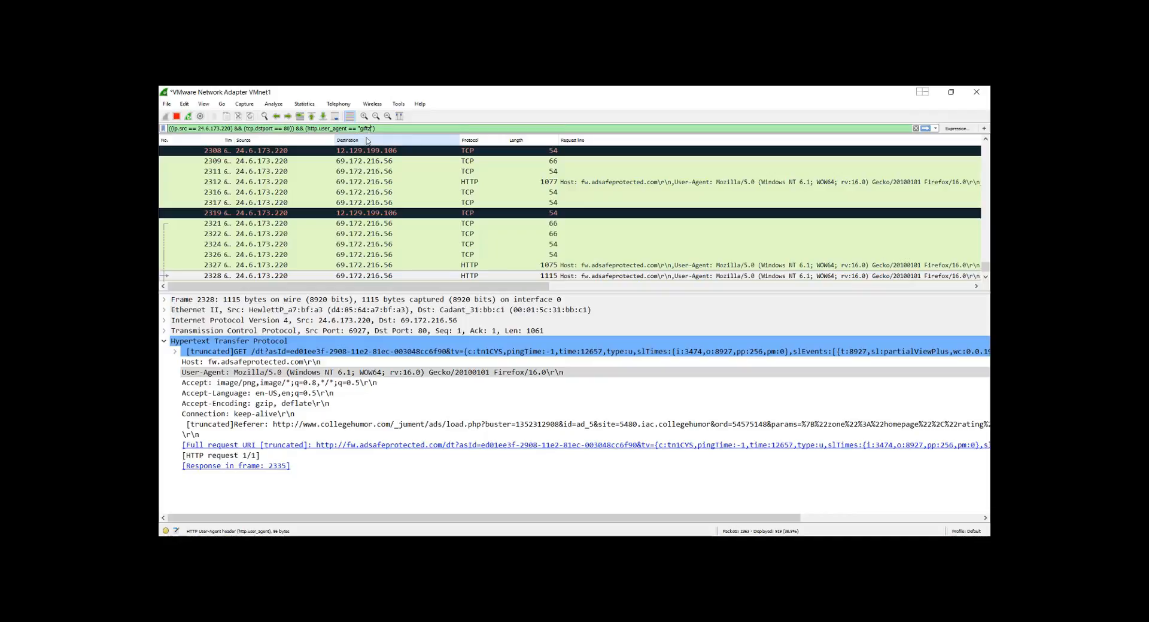
Minimize PowerPoint and arrange the Wireshark and Colasoft Packet Builder windows side by side on the desktop.
{"action": "left_click_drag", "start_coordinate": [542, 95], "coordinate": [663, 135]}
{"action": "left_click", "coordinate": [880, 126]}
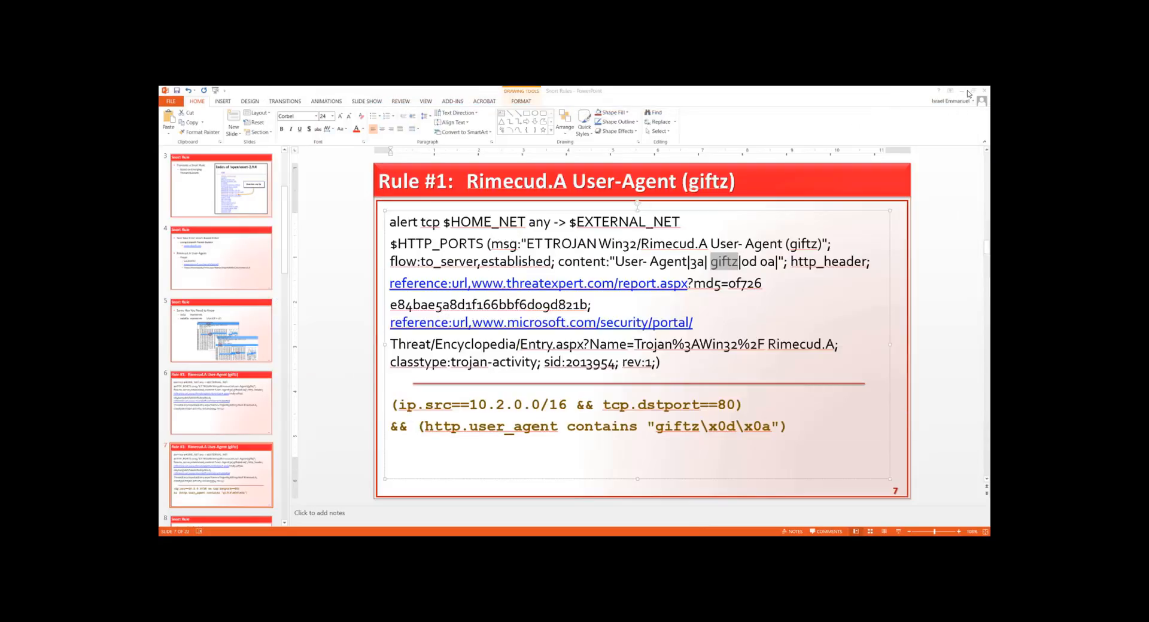
{"action": "left_click", "coordinate": [961, 90]}
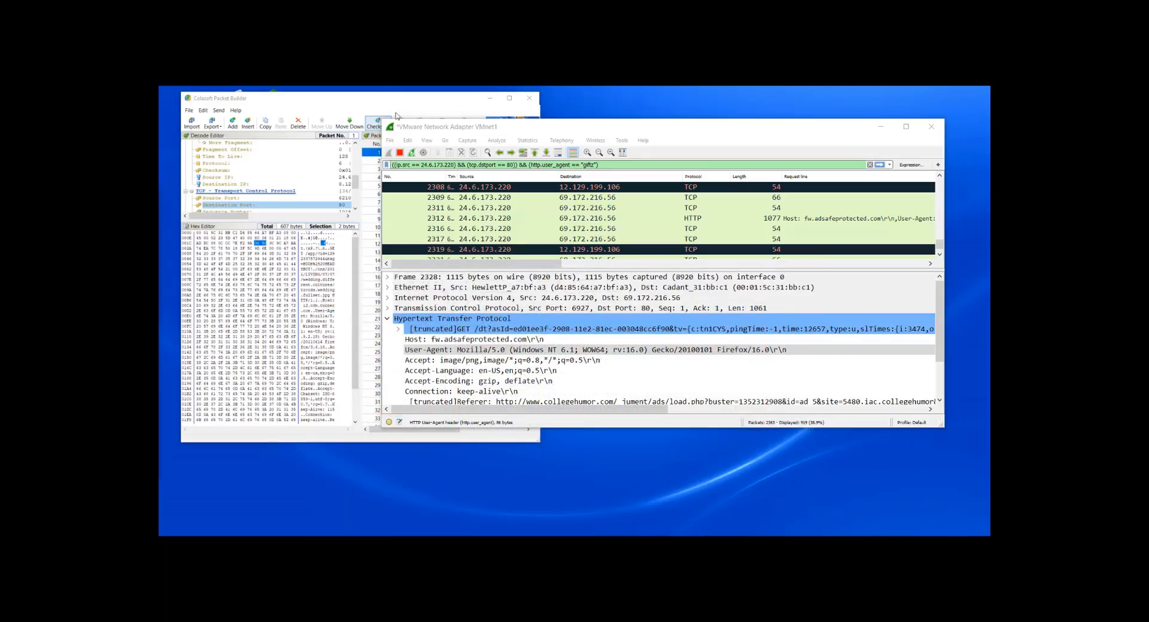
{"action": "left_click_drag", "start_coordinate": [547, 128], "coordinate": [695, 104]}
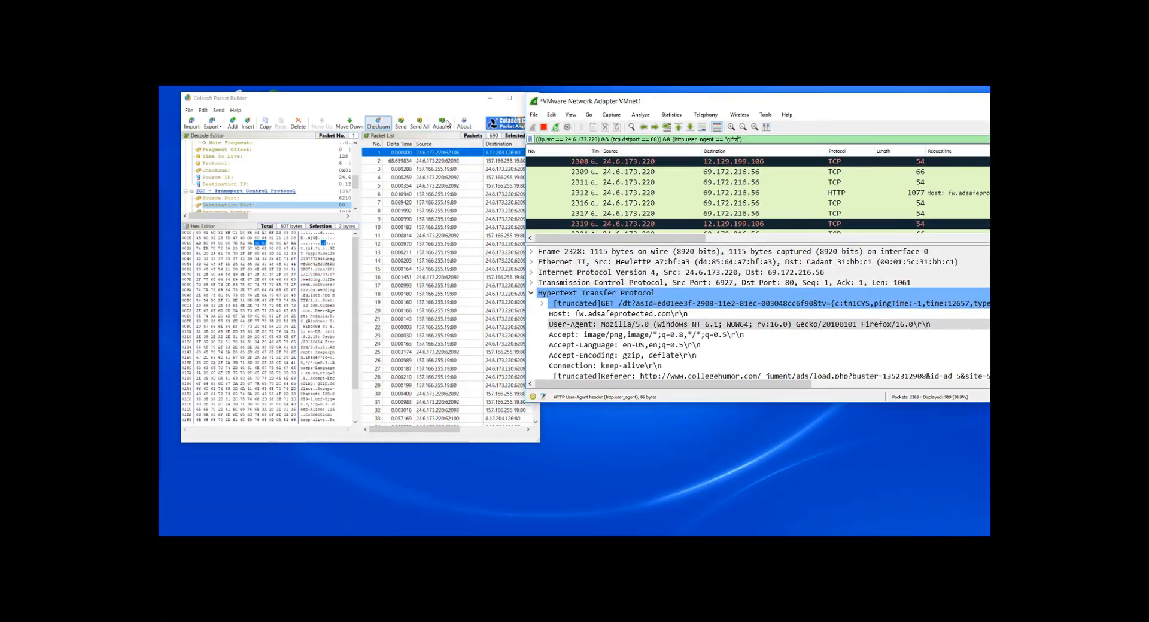
{"action": "left_click_drag", "start_coordinate": [385, 101], "coordinate": [367, 99]}
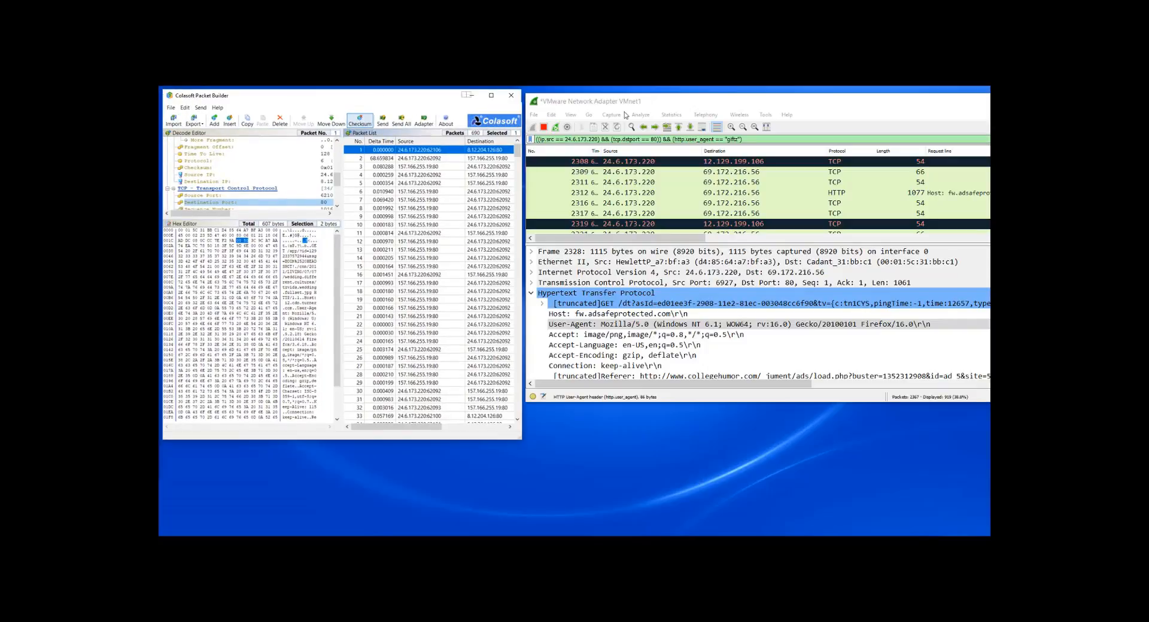
Open the Send All Packets dialog in Colasoft Packet Builder, and copy the whole display filter expression in Wireshark.
{"action": "left_click", "coordinate": [401, 120]}
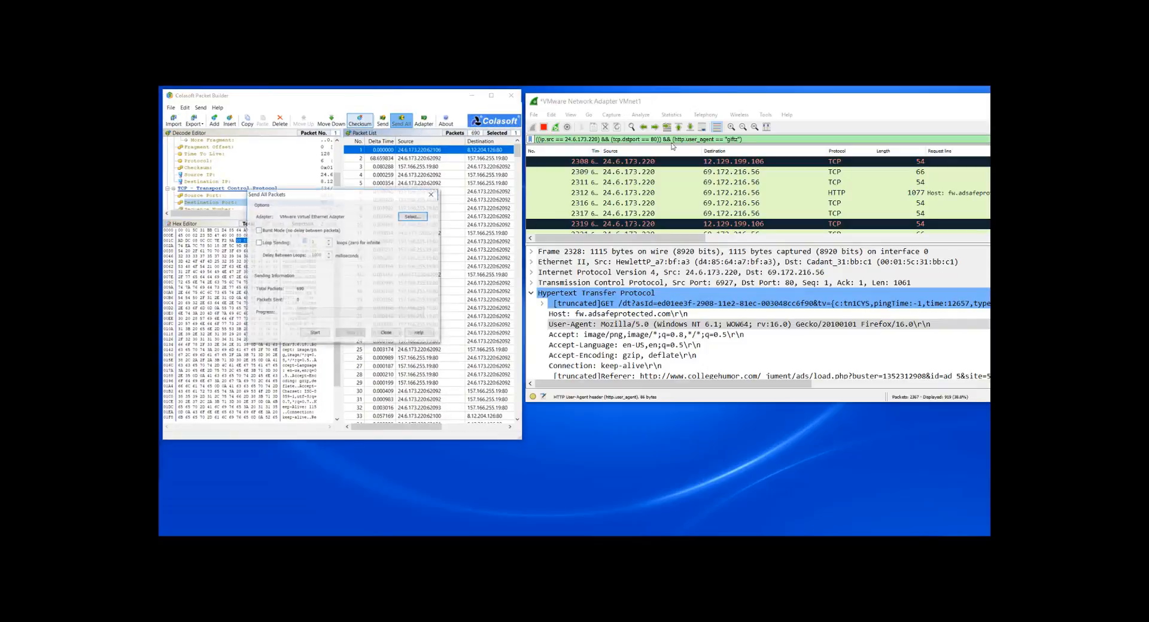
{"action": "left_click", "coordinate": [616, 118]}
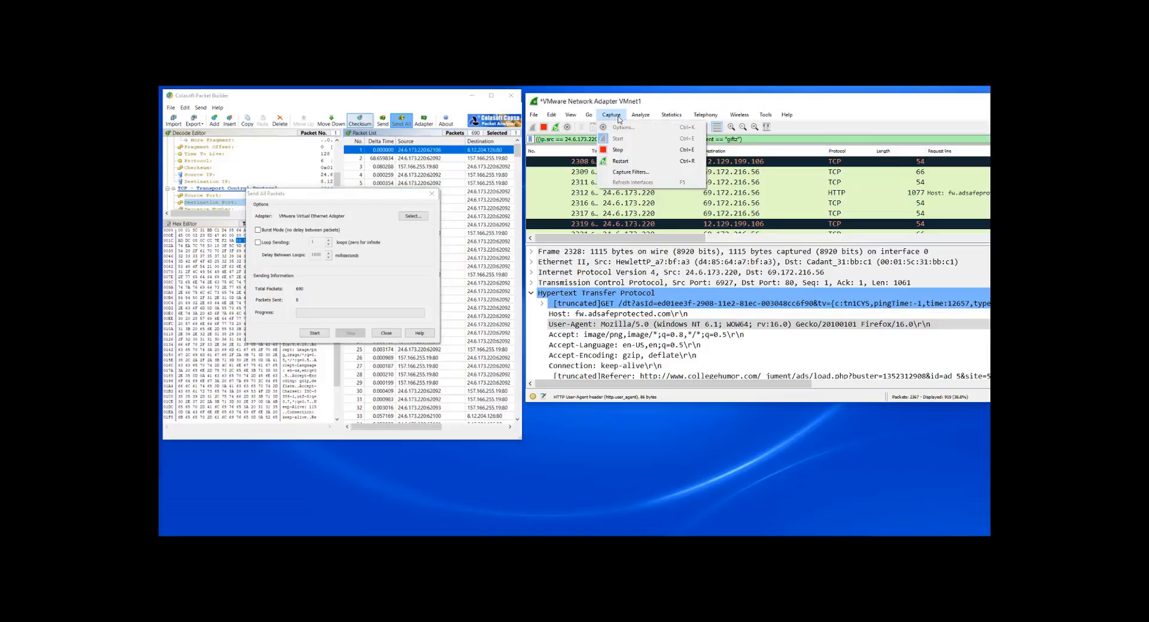
{"action": "left_click", "coordinate": [828, 102]}
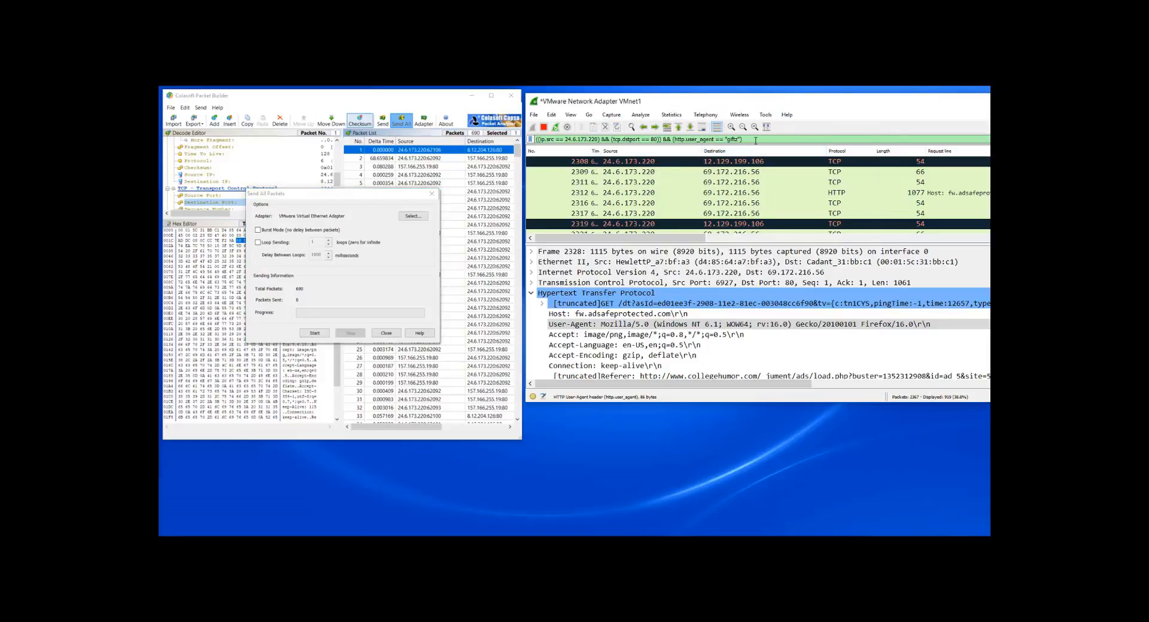
{"action": "left_click_drag", "start_coordinate": [756, 141], "coordinate": [520, 141]}
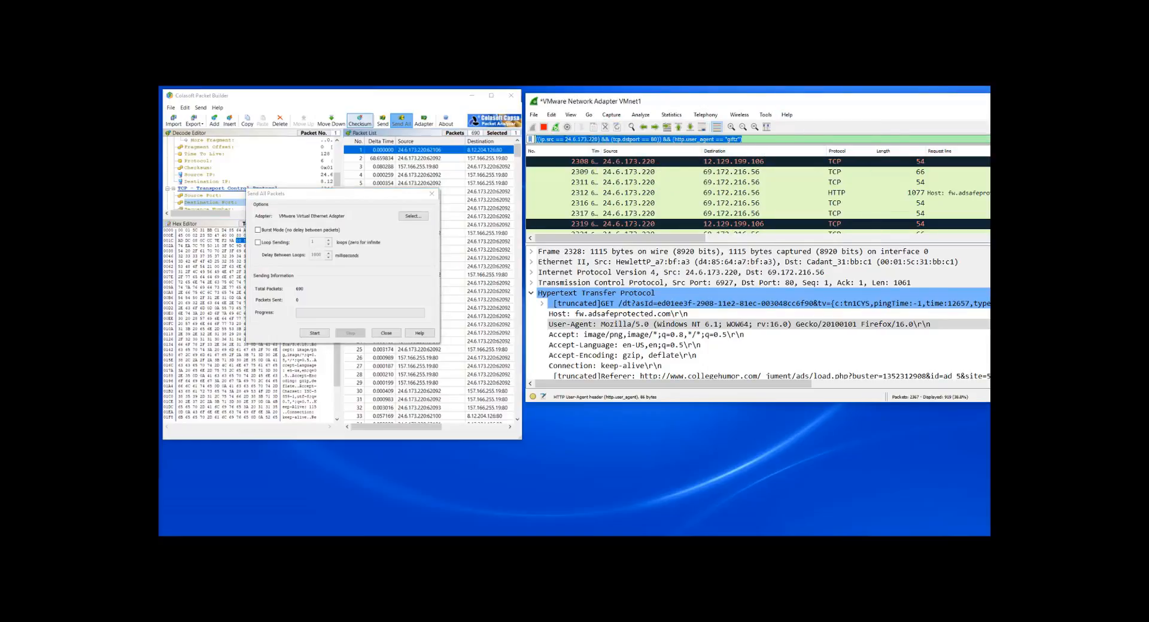
{"action": "right_click", "coordinate": [603, 139]}
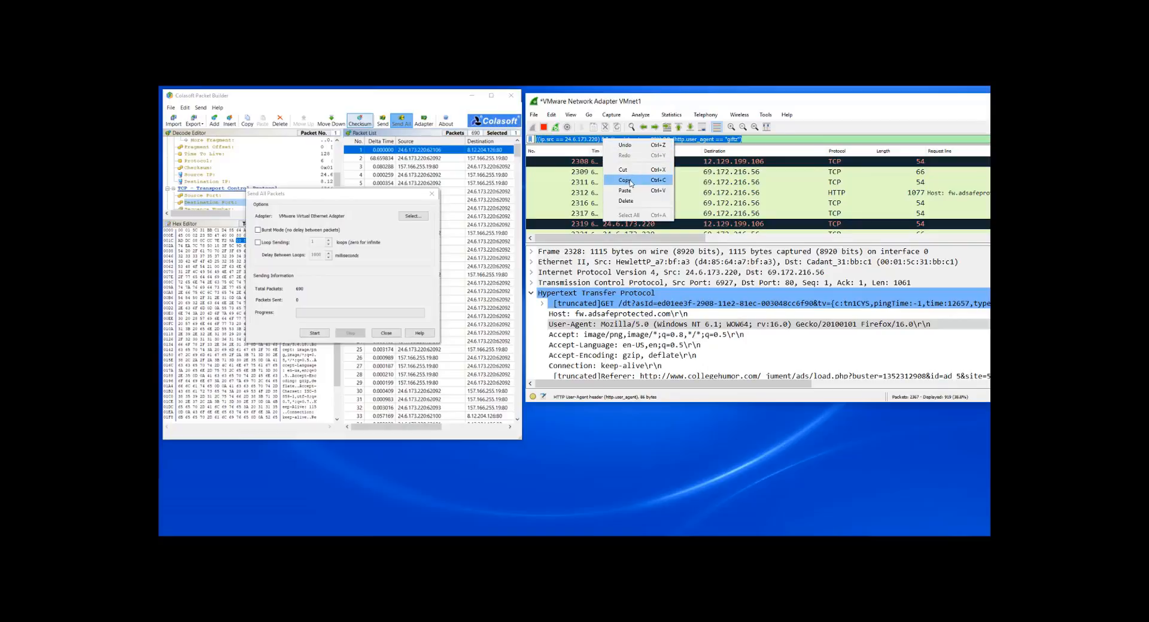
{"action": "left_click", "coordinate": [606, 185]}
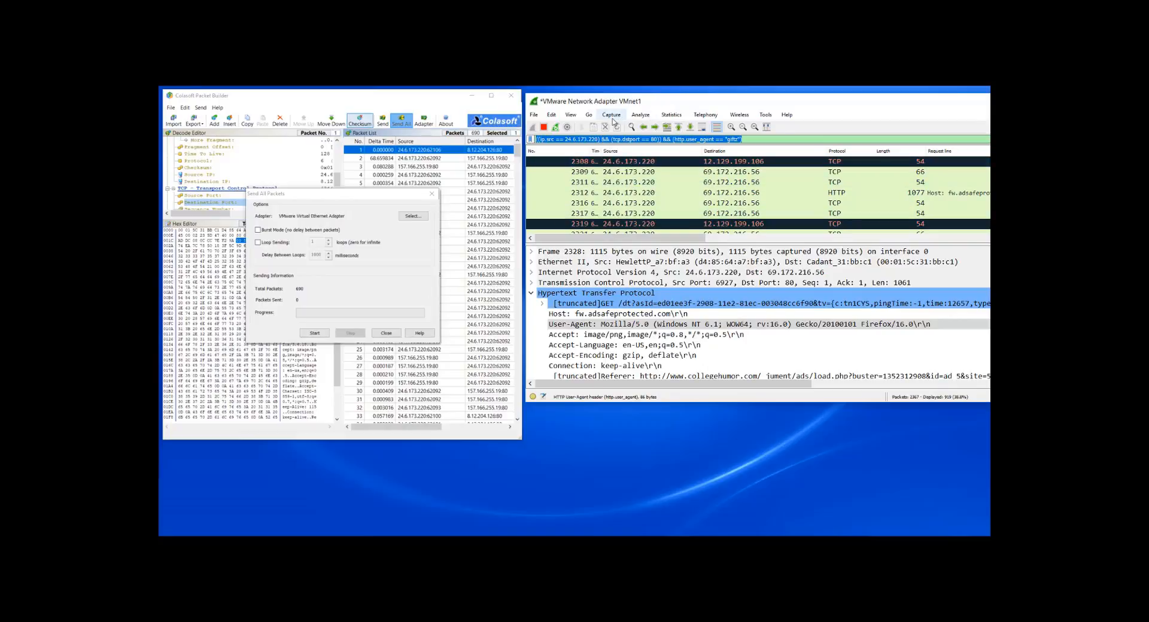
Apply the combined source address, port 80 and "giftz" User-Agent filter to the live capture, and shift the Wireshark window away from Packet Builder.
{"action": "left_click", "coordinate": [612, 117]}
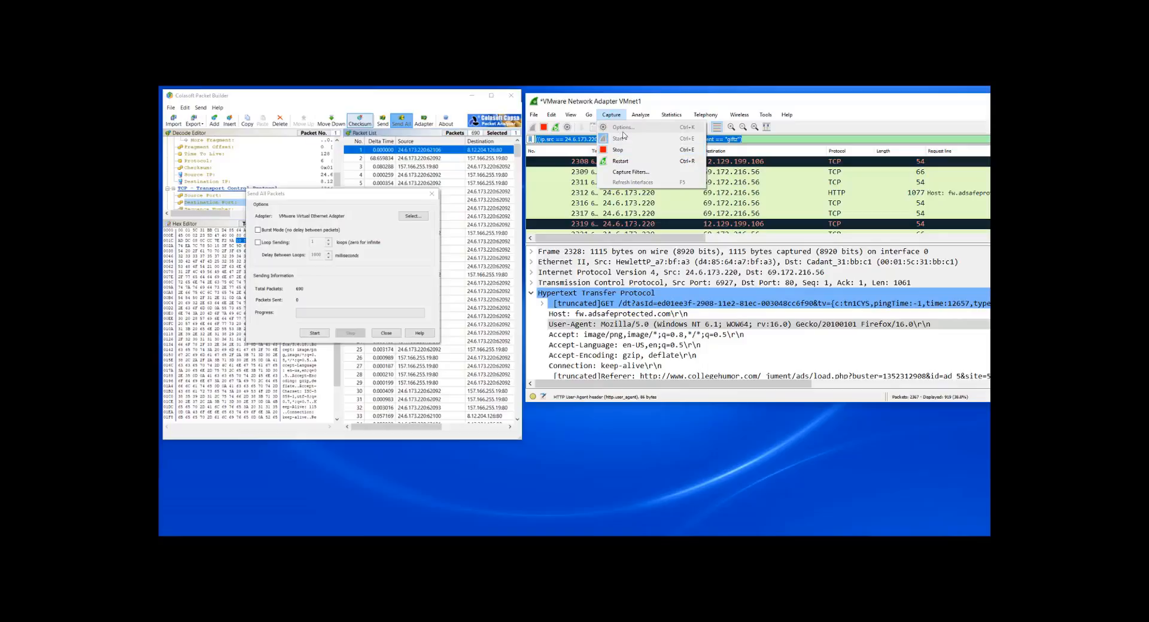
{"action": "left_click", "coordinate": [653, 150]}
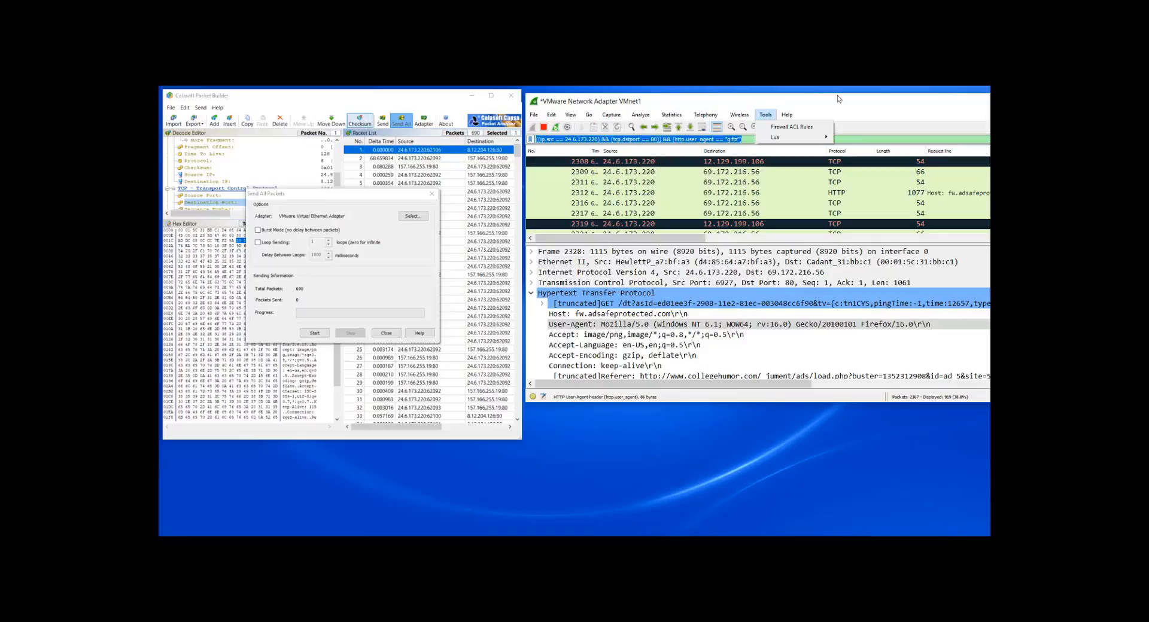
{"action": "left_click_drag", "start_coordinate": [856, 102], "coordinate": [880, 106]}
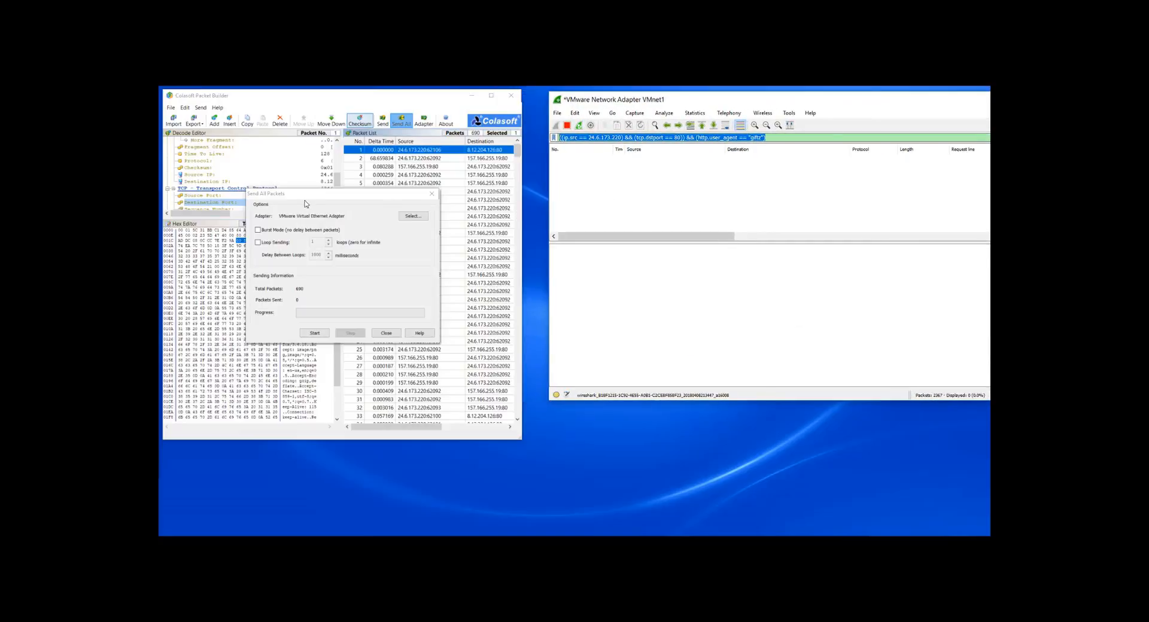
Enable Burst Mode in Colasoft Packet Builder and send all packets through the VMware Virtual Ethernet Adapter.
{"action": "left_click", "coordinate": [259, 230]}
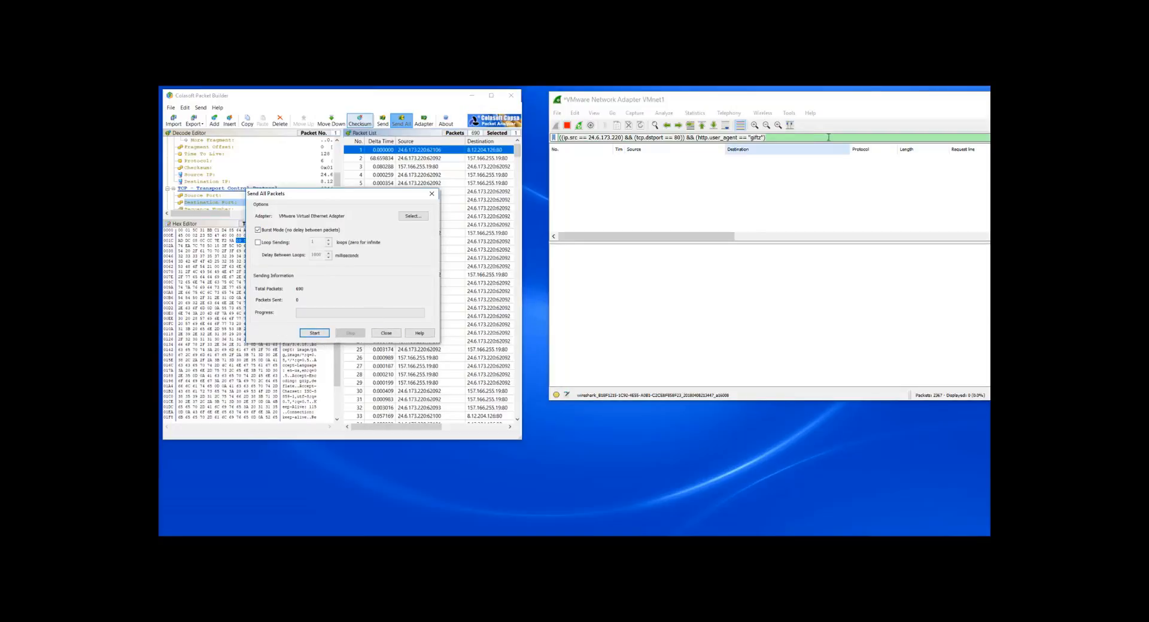
{"action": "left_click", "coordinate": [756, 137]}
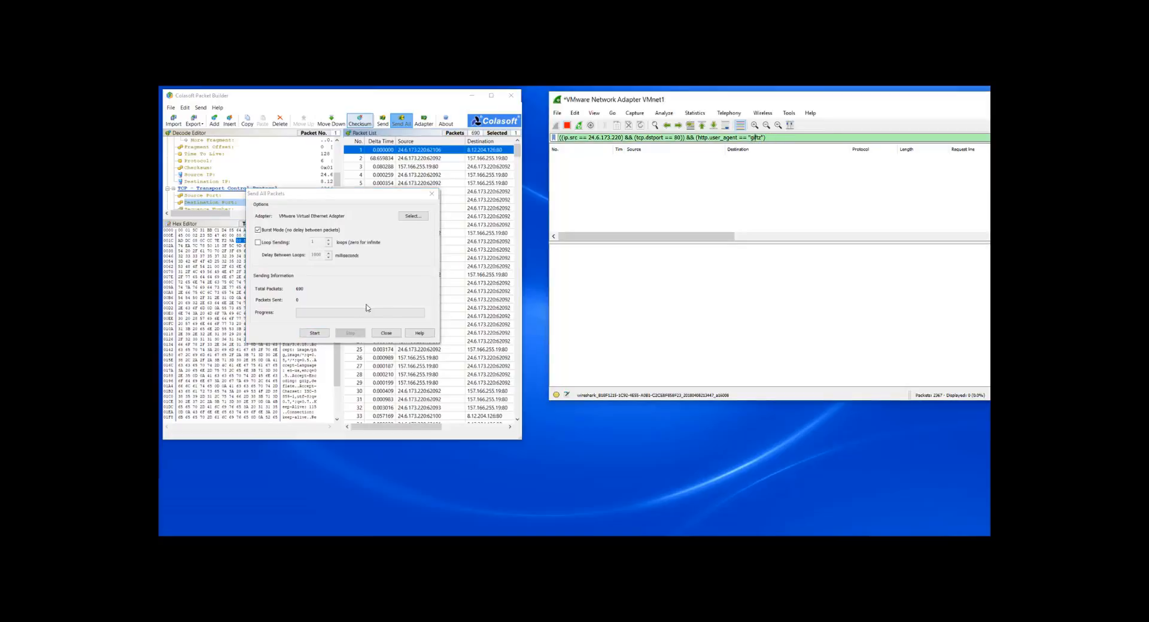
{"action": "left_click", "coordinate": [322, 334]}
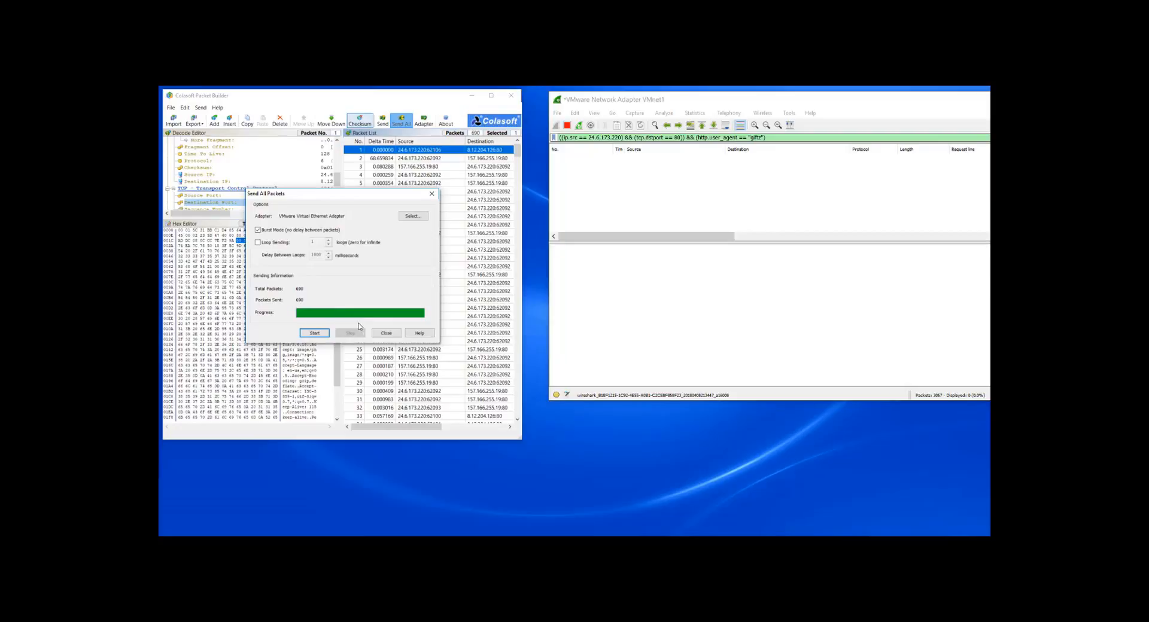
Remove the "giftz" User-Agent condition from the Wireshark display filter, and apply the remaining source address and destination port 80 filter.
{"action": "left_click", "coordinate": [774, 137]}
{"action": "key", "text": "BackSpace"}
{"action": "key", "text": "BackSpace"}
{"action": "key", "text": "BackSpace"}
{"action": "key", "text": "BackSpace"}
{"action": "key", "text": "BackSpace"}
{"action": "key", "text": "BackSpace"}
{"action": "key", "text": "BackSpace"}
{"action": "key", "text": "BackSpace"}
{"action": "key", "text": "BackSpace"}
{"action": "key", "text": "BackSpace"}
{"action": "key", "text": "BackSpace"}
{"action": "key", "text": "BackSpace"}
{"action": "key", "text": "BackSpace"}
{"action": "key", "text": "BackSpace"}
{"action": "key", "text": "BackSpace"}
{"action": "key", "text": "BackSpace"}
{"action": "key", "text": "BackSpace"}
{"action": "key", "text": "BackSpace"}
{"action": "key", "text": "BackSpace"}
{"action": "key", "text": "BackSpace"}
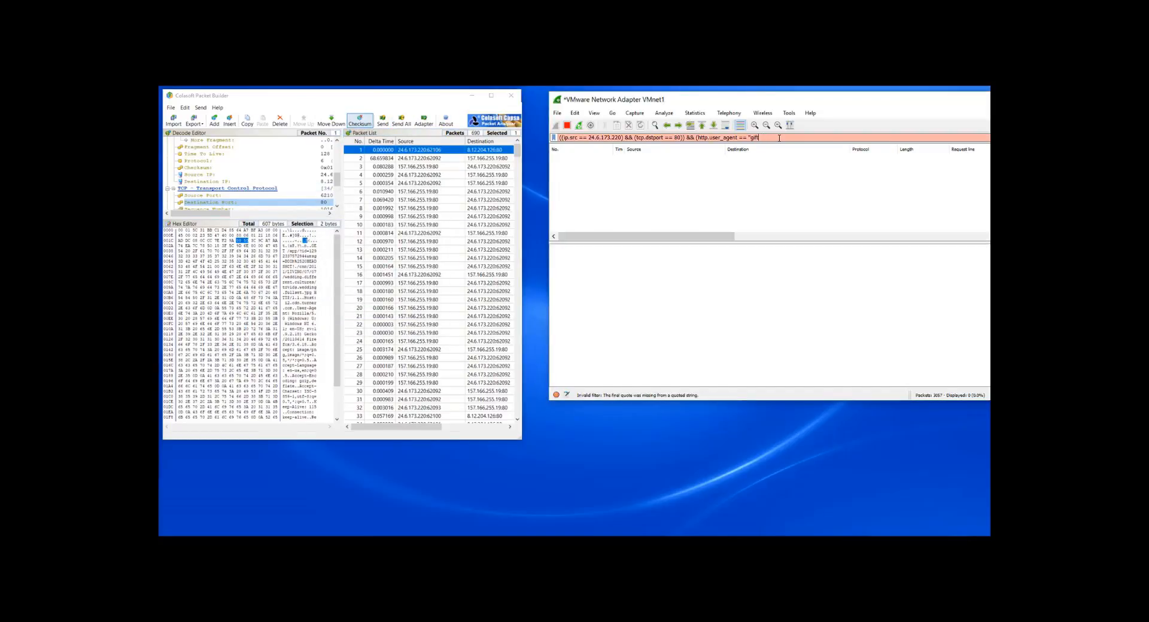
{"action": "key", "text": "BackSpace"}
{"action": "key", "text": "BackSpace"}
{"action": "key", "text": "BackSpace"}
{"action": "key", "text": "BackSpace"}
{"action": "key", "text": "BackSpace"}
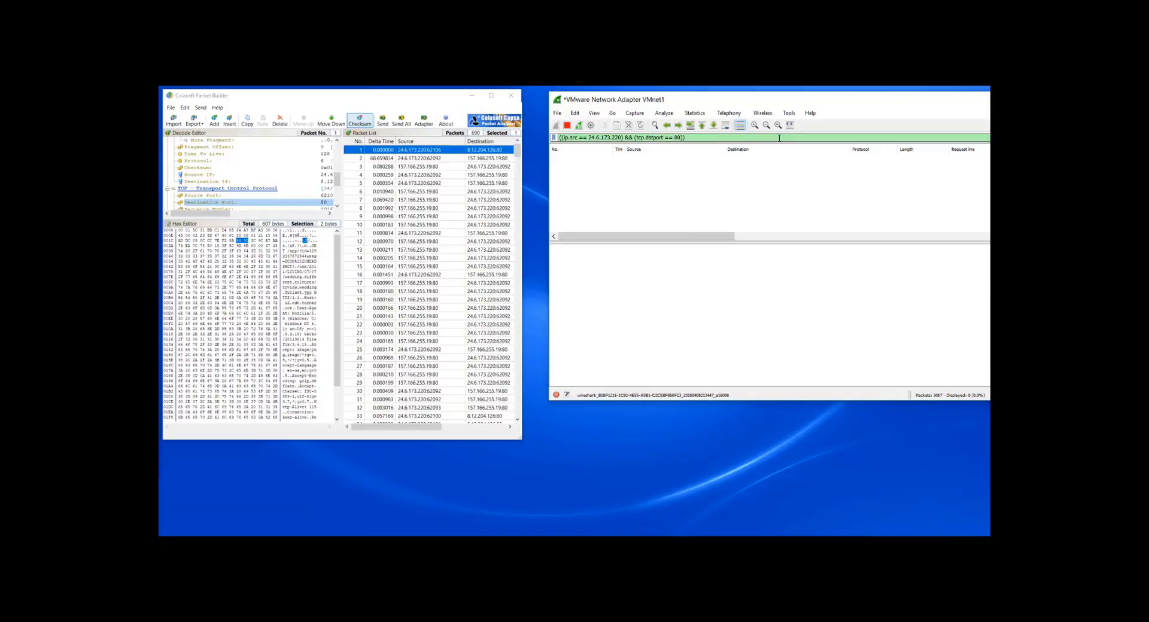
{"action": "double_click", "coordinate": [880, 101]}
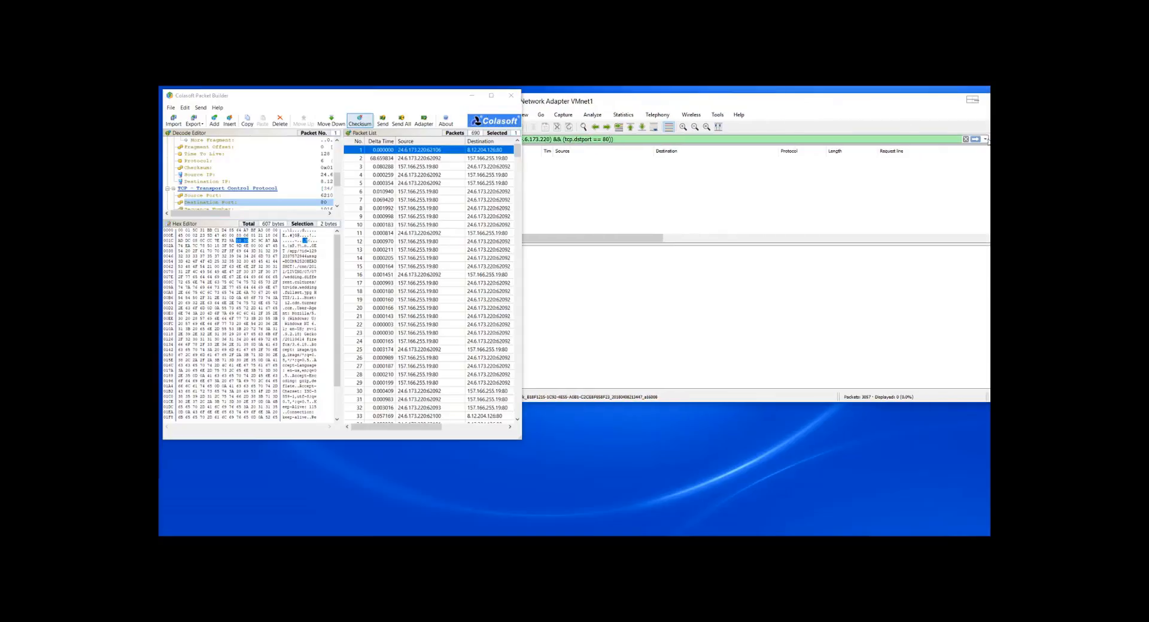
{"action": "left_click", "coordinate": [976, 140]}
{"action": "double_click", "coordinate": [789, 103]}
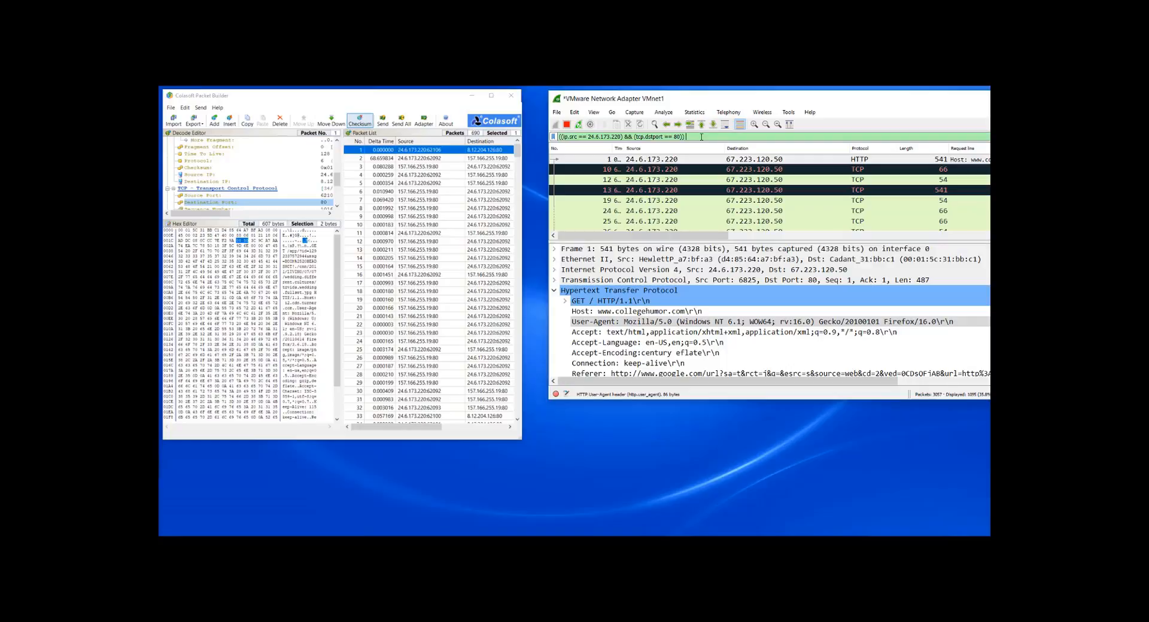
{"action": "left_click_drag", "start_coordinate": [727, 98], "coordinate": [807, 99]}
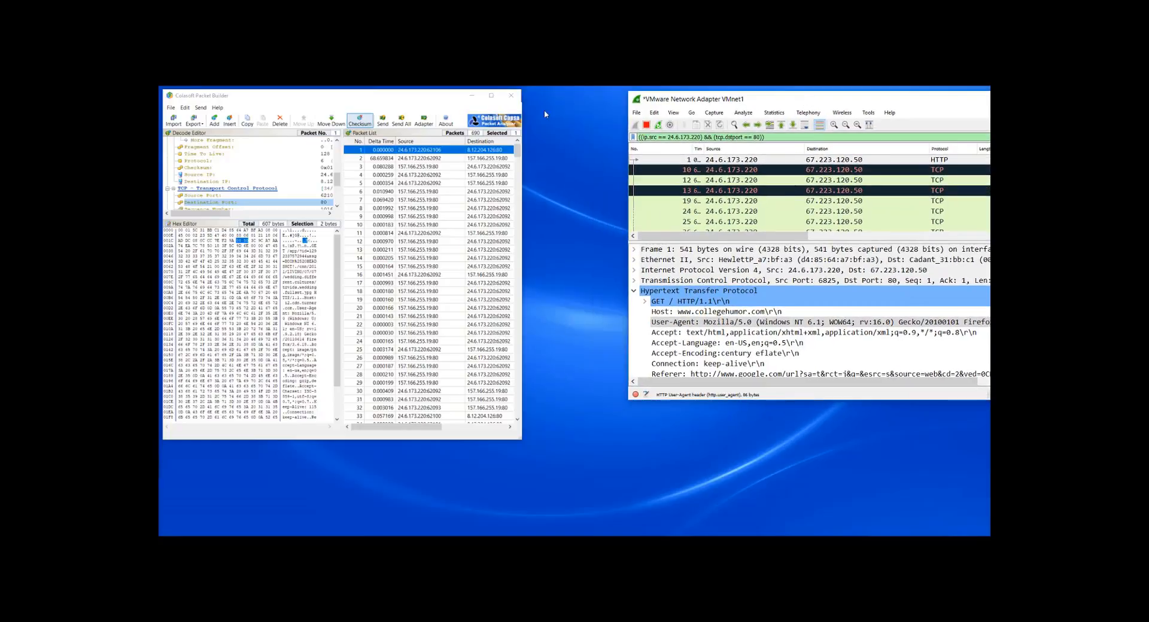
Maximize Colasoft Packet Builder, select HTTP GET packet 5, and overwrite the start of its User-Agent value with "giftz" in the raw packet text.
{"action": "left_click", "coordinate": [490, 95]}
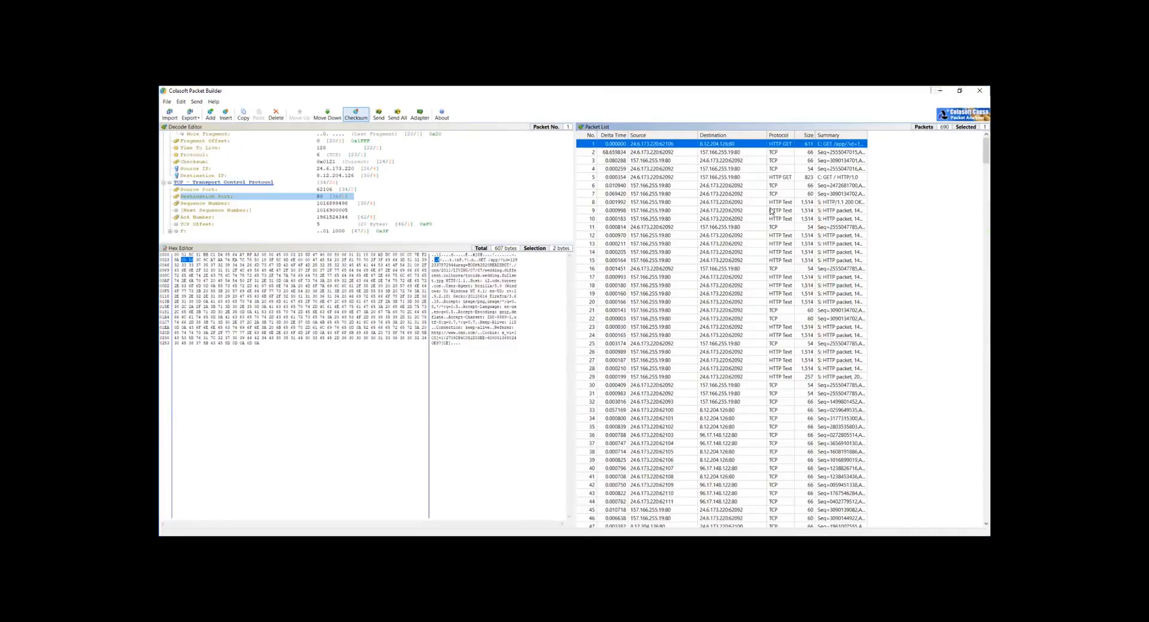
{"action": "left_click", "coordinate": [785, 177]}
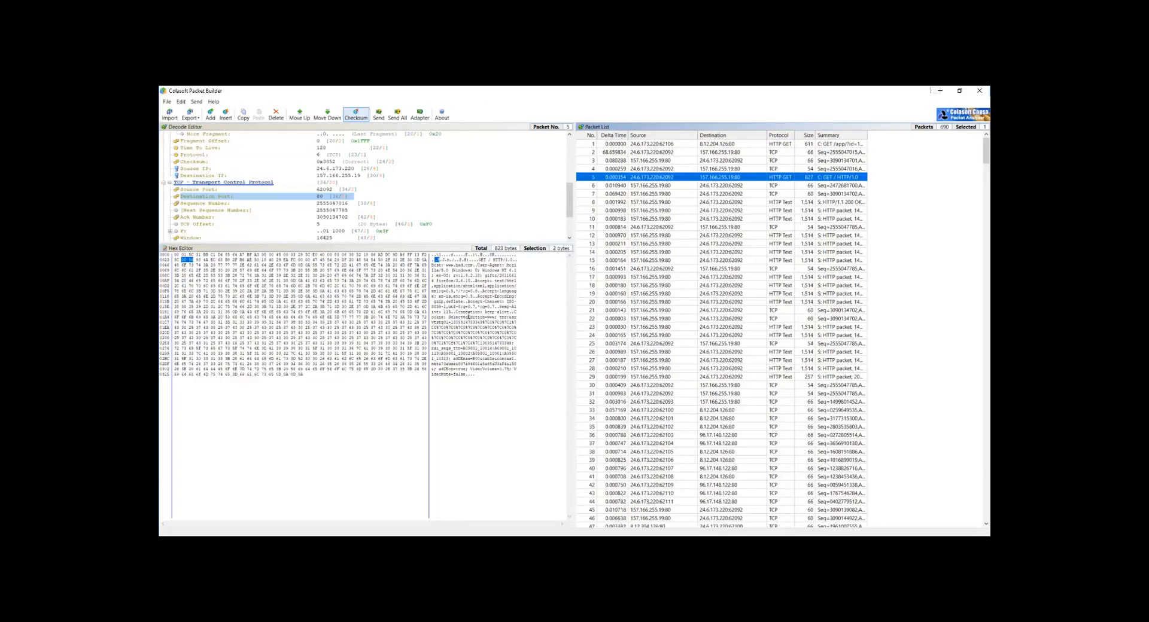
{"action": "left_click", "coordinate": [461, 264]}
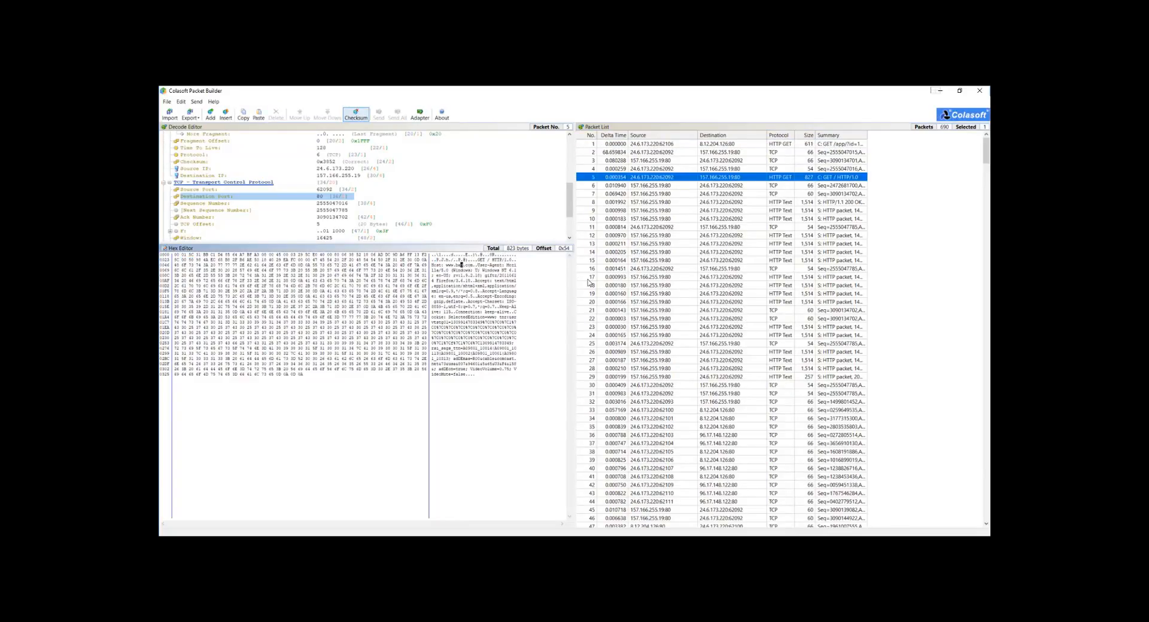
{"action": "key", "text": "Right"}
{"action": "key", "text": "Right"}
{"action": "key", "text": "Right"}
{"action": "key", "text": "Right"}
{"action": "key", "text": "Right"}
{"action": "key", "text": "Right"}
{"action": "key", "text": "Right"}
{"action": "key", "text": "Right"}
{"action": "key", "text": "Right"}
{"action": "key", "text": "Right"}
{"action": "key", "text": "Right"}
{"action": "key", "text": "Right"}
{"action": "key", "text": "Right"}
{"action": "key", "text": "Right"}
{"action": "type", "text": "giftz"}
{"action": "type", "text": "ifts"}
{"action": "left_click_drag", "start_coordinate": [772, 96], "coordinate": [467, 107]}
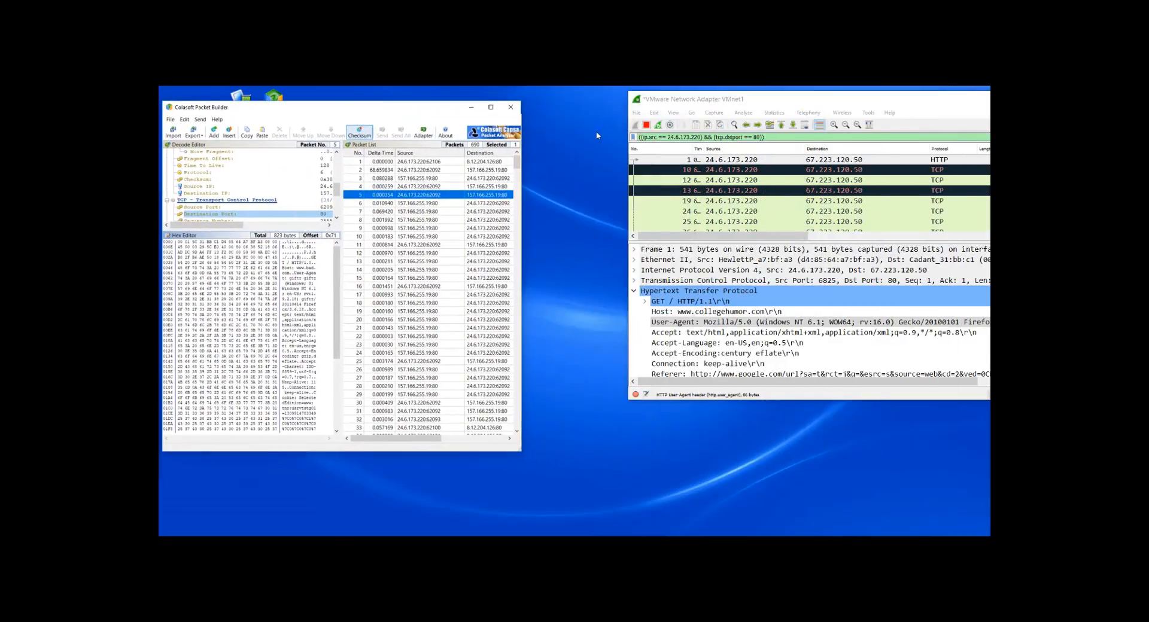
Replace the Wireshark filter with the copied source address, port 80 and http.user_agent == "giftz" expression, and apply it.
{"action": "left_click_drag", "start_coordinate": [766, 137], "coordinate": [598, 139]}
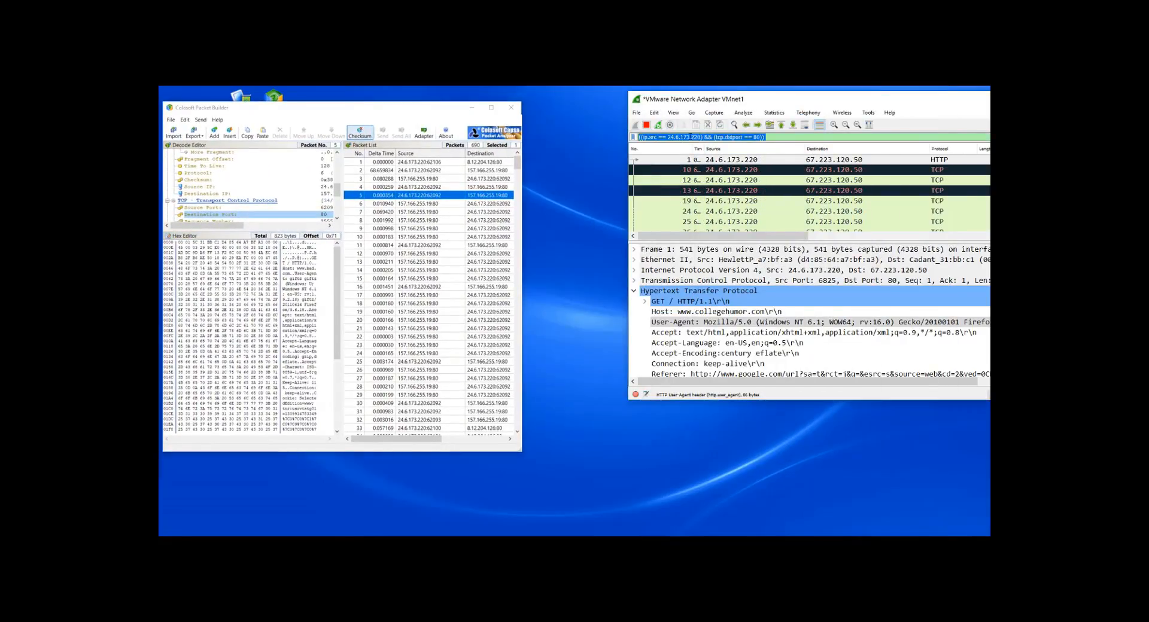
{"action": "right_click", "coordinate": [694, 137]}
{"action": "left_click", "coordinate": [717, 186]}
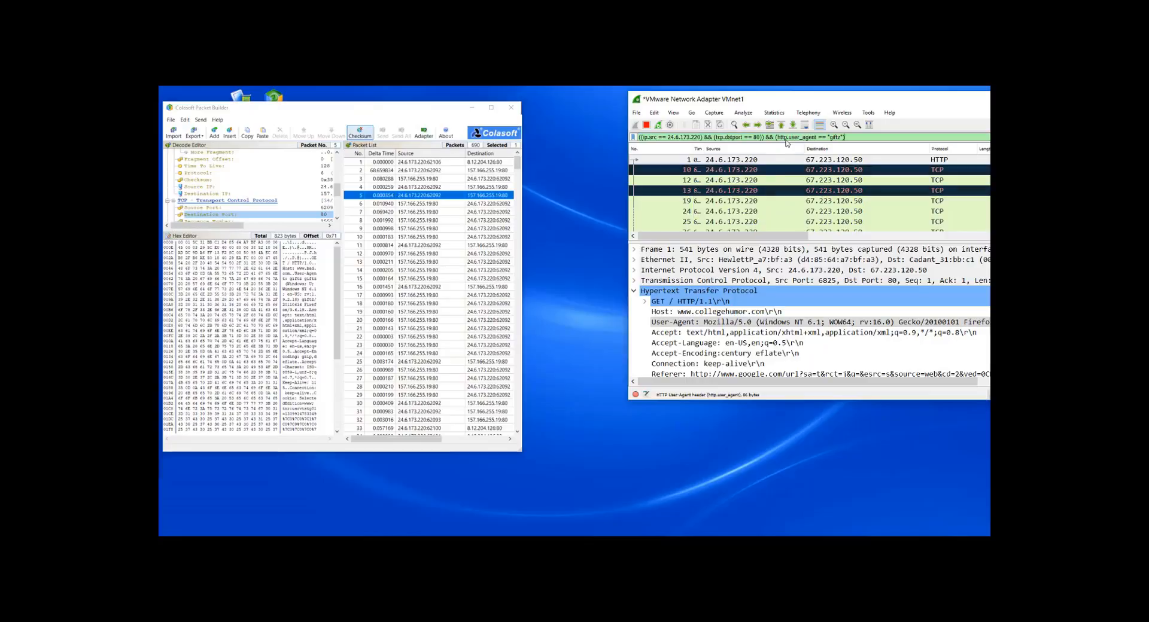
{"action": "left_click_drag", "start_coordinate": [911, 101], "coordinate": [723, 106]}
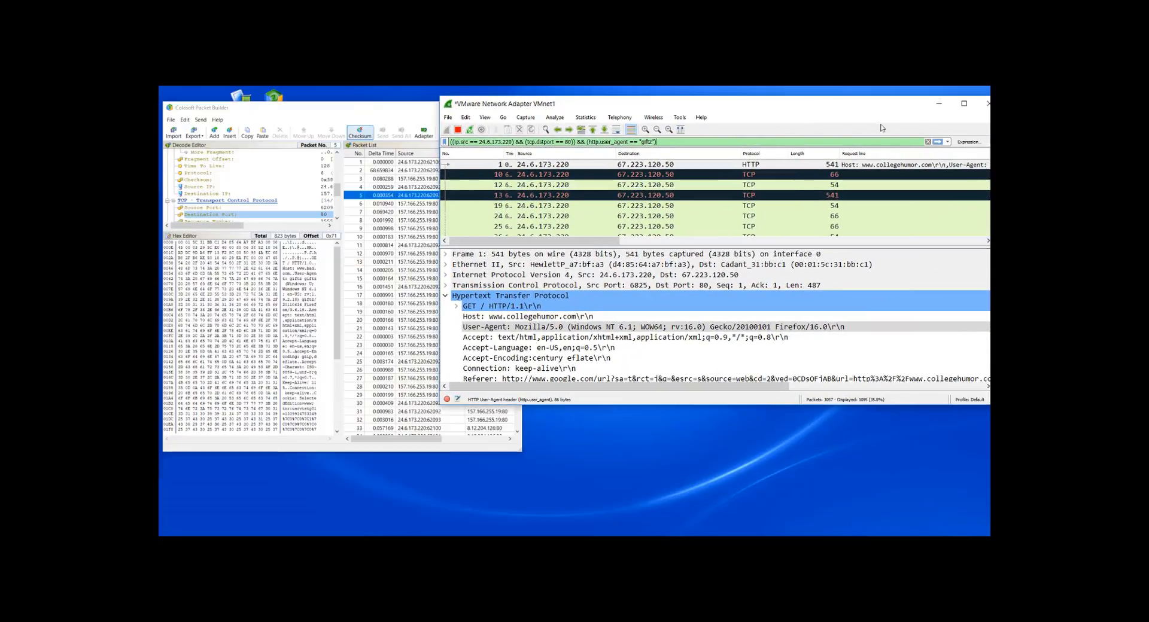
{"action": "left_click", "coordinate": [937, 141]}
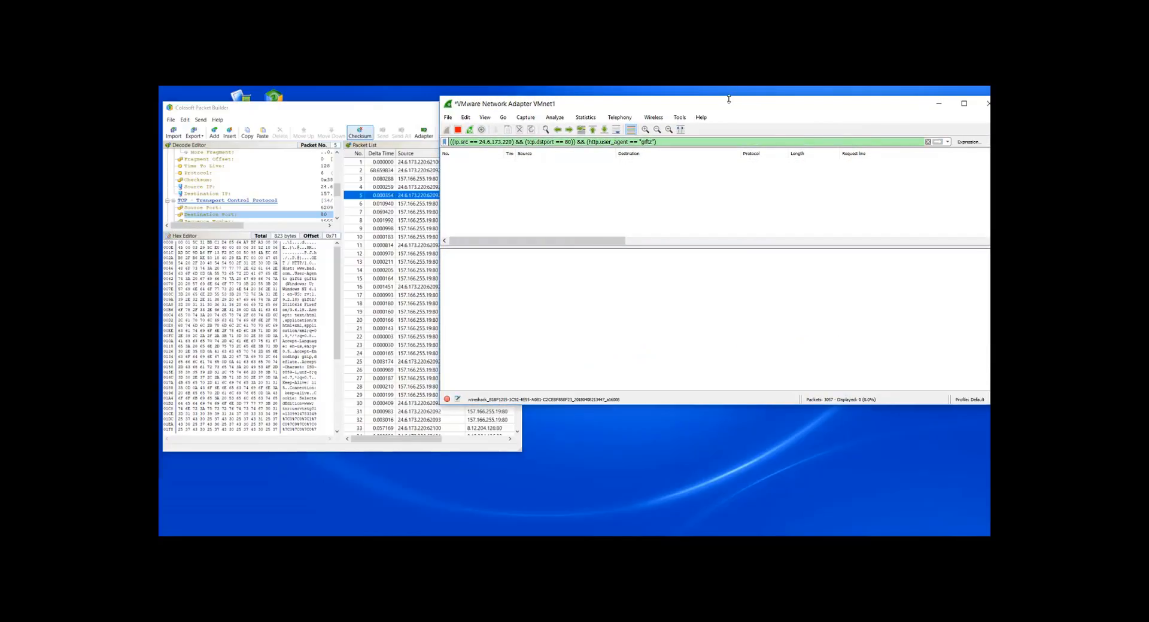
{"action": "left_click_drag", "start_coordinate": [727, 106], "coordinate": [842, 108]}
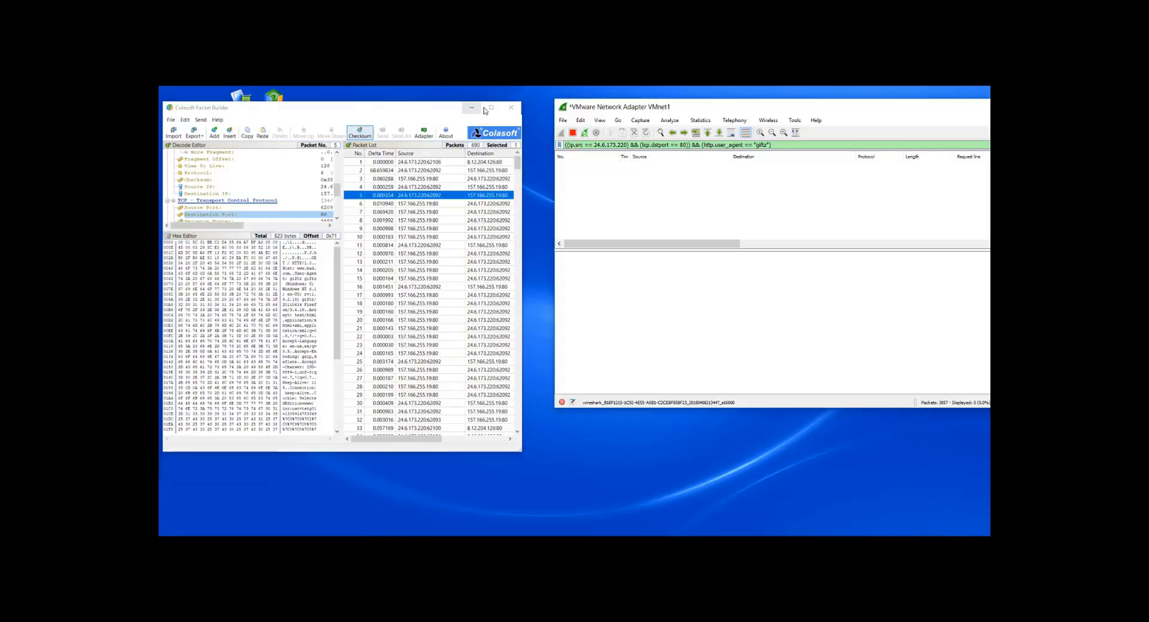
Send only the edited packet 5 from Colasoft Packet Builder through the VMware Virtual Ethernet Adapter.
{"action": "mouse_move", "coordinate": [429, 111]}
{"action": "left_mouse_down"}
{"action": "mouse_move", "coordinate": [463, 102]}
{"action": "mouse_move", "coordinate": [443, 101]}
{"action": "left_mouse_up"}
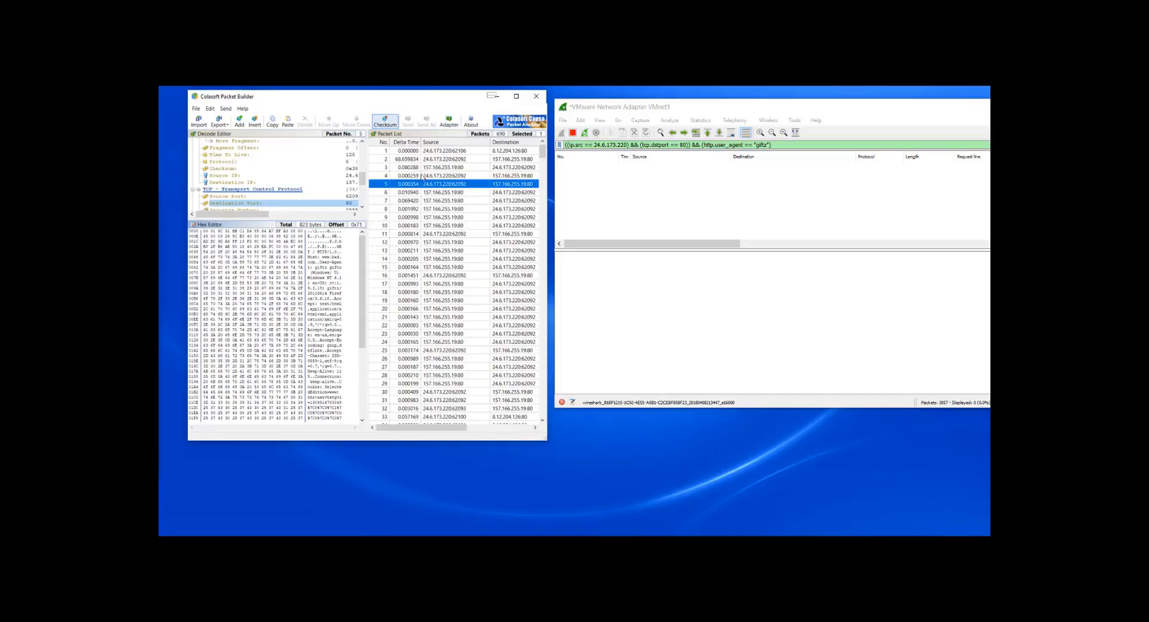
{"action": "left_click", "coordinate": [407, 121]}
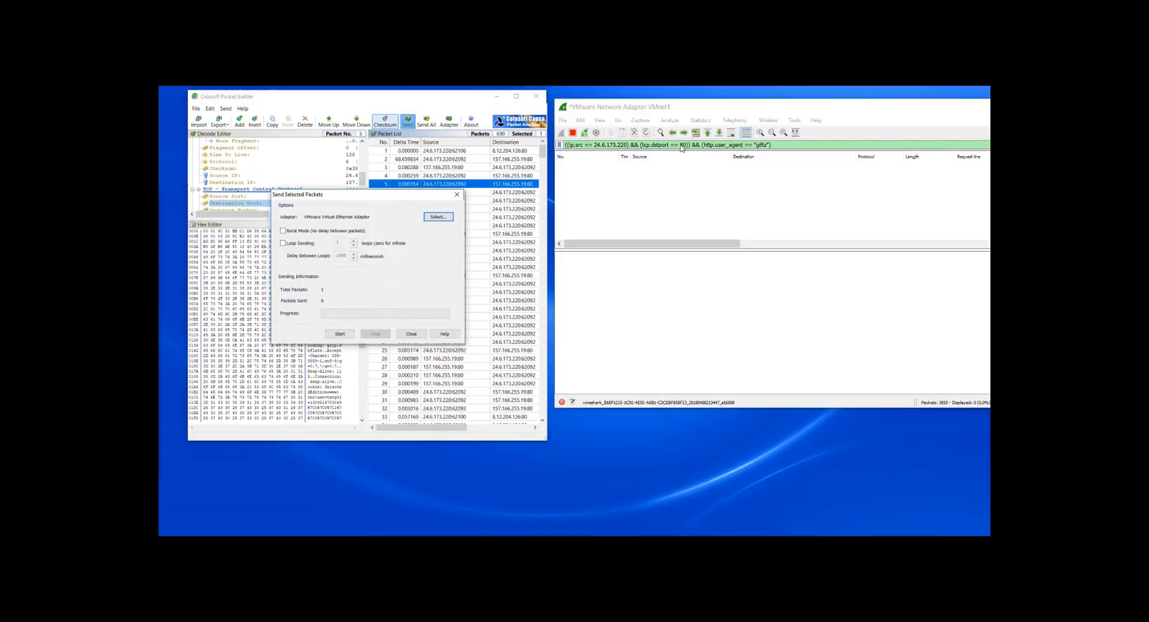
{"action": "left_click", "coordinate": [283, 231]}
{"action": "left_click", "coordinate": [284, 232]}
{"action": "left_click", "coordinate": [339, 334]}
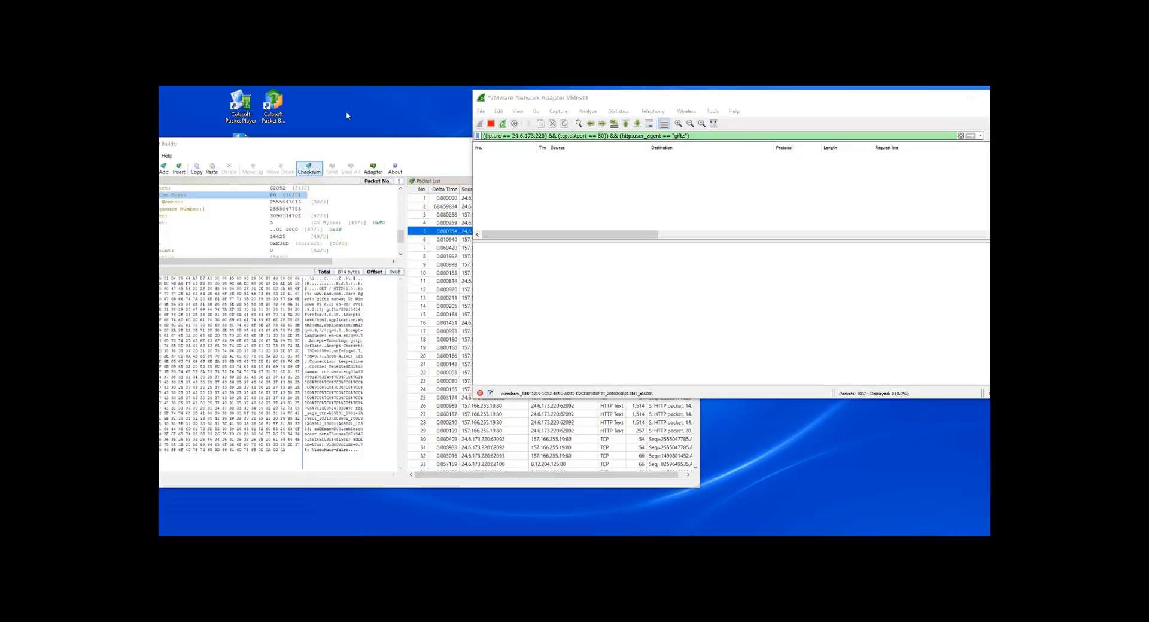
Rearrange the Wireshark and Packet Builder windows, and highlight the first "giftz" text in packet 5's User-Agent value for inspection.
{"action": "left_click_drag", "start_coordinate": [429, 144], "coordinate": [415, 120]}
{"action": "left_click", "coordinate": [771, 103]}
{"action": "left_click_drag", "start_coordinate": [771, 103], "coordinate": [855, 102]}
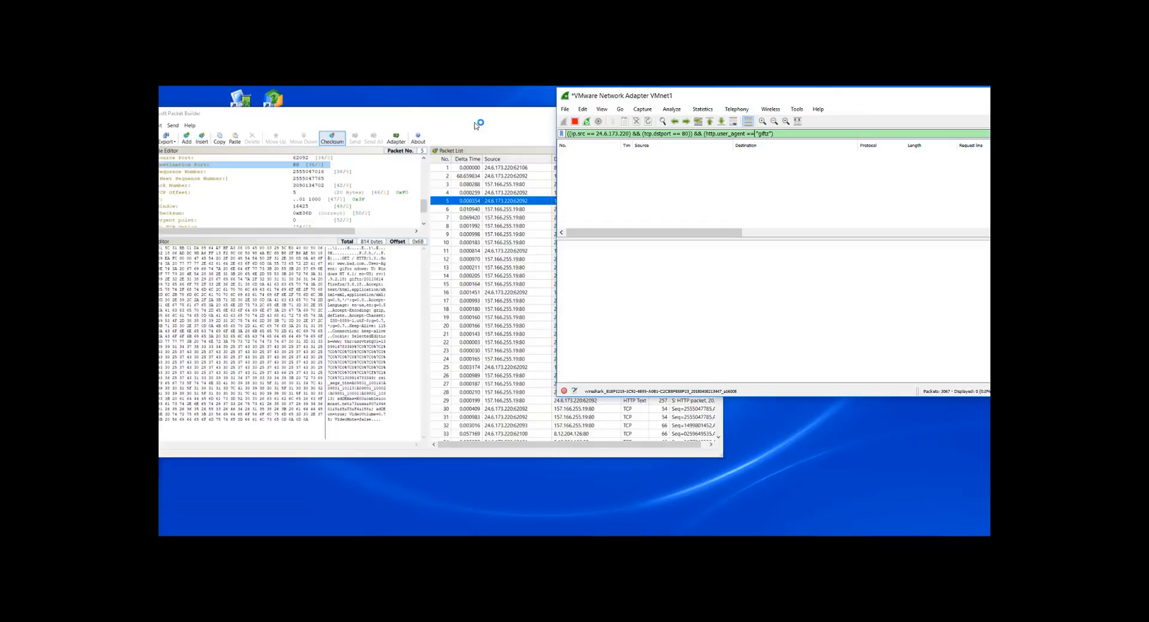
{"action": "left_click", "coordinate": [490, 113]}
{"action": "left_click_drag", "start_coordinate": [499, 111], "coordinate": [571, 95]}
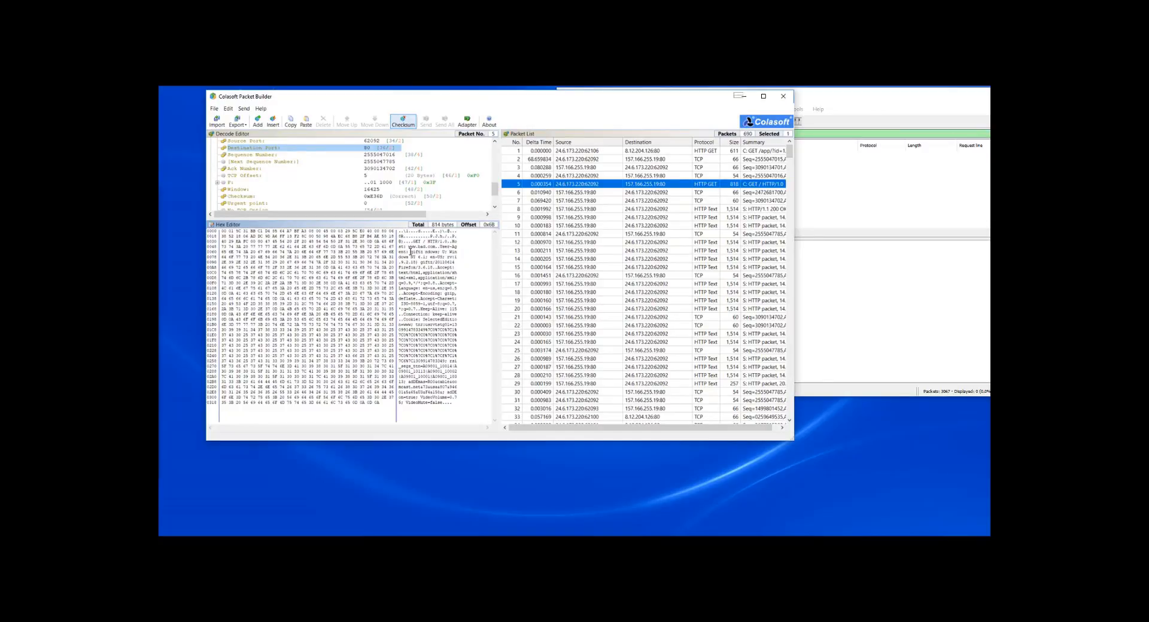
{"action": "left_click_drag", "start_coordinate": [413, 252], "coordinate": [423, 252]}
Change the User-Agent condition in the Wireshark filter to http.user_agent contains "giftz", and apply it to the capture.
{"action": "left_click", "coordinate": [862, 99]}
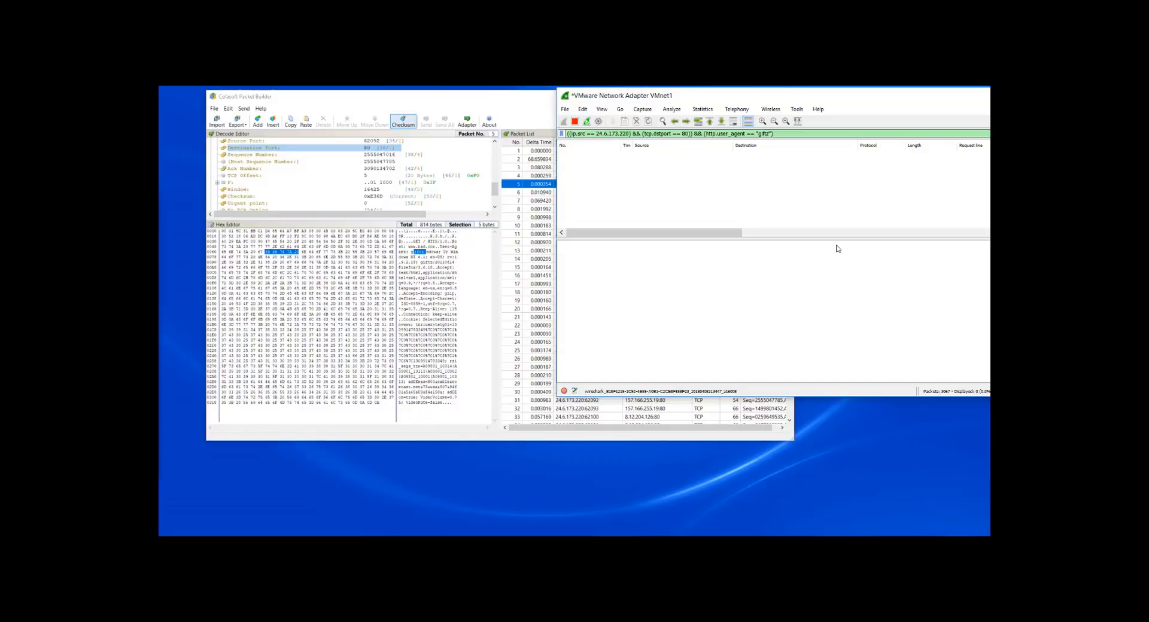
{"action": "key", "text": "BackSpace"}
{"action": "key", "text": "BackSpace"}
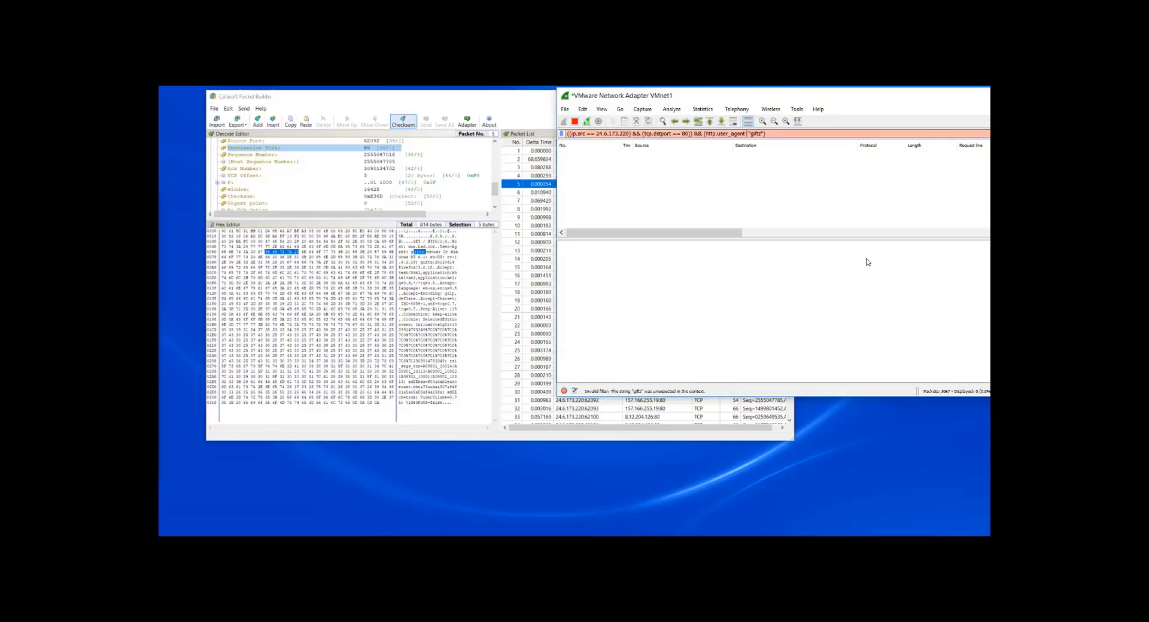
{"action": "type", "text": "contains"}
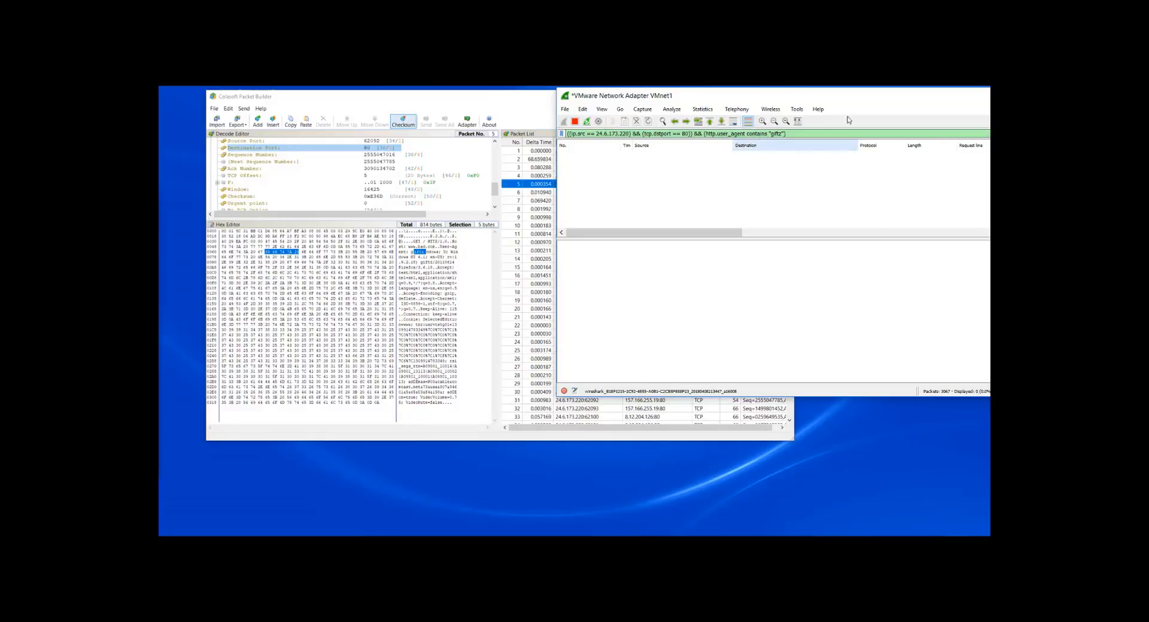
{"action": "left_click_drag", "start_coordinate": [846, 91], "coordinate": [735, 94]}
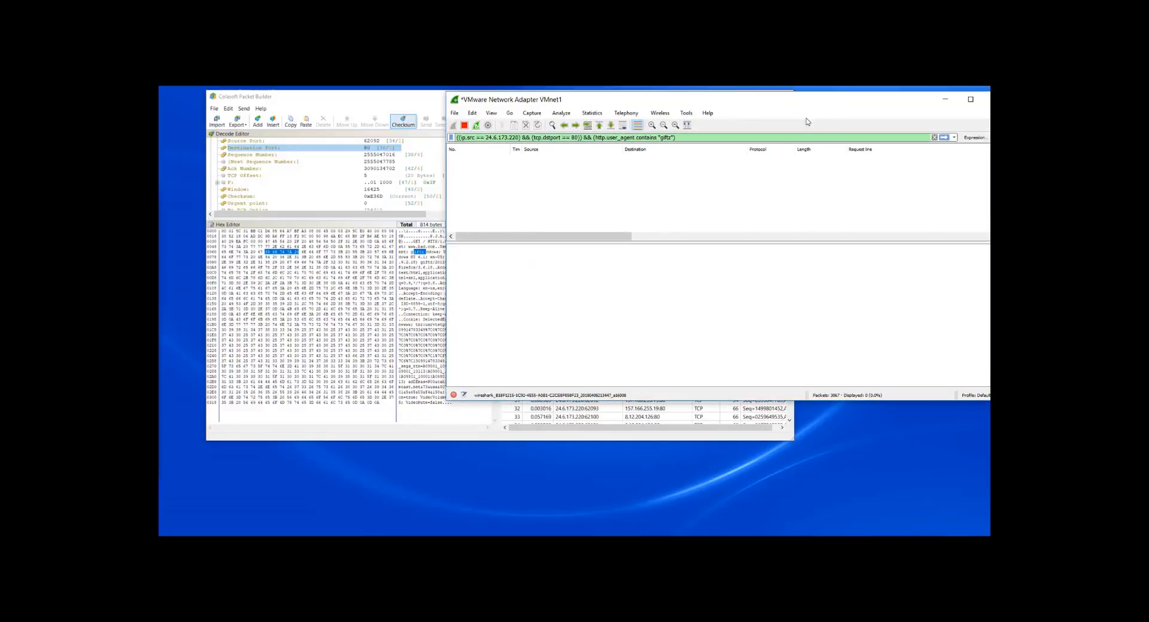
{"action": "left_click", "coordinate": [944, 137]}
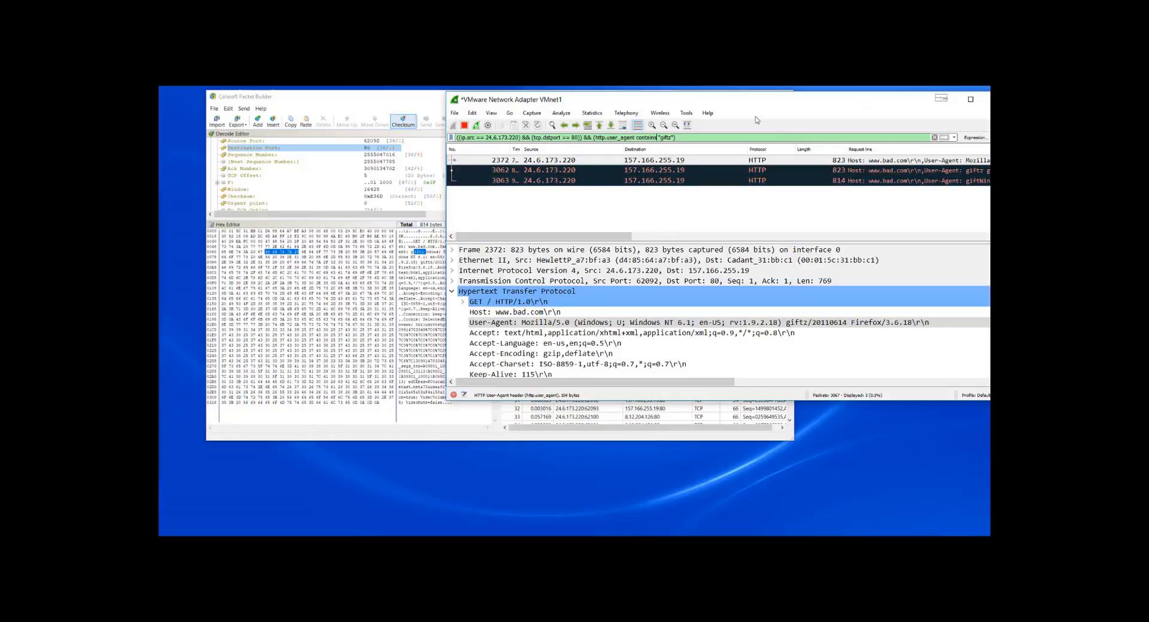
{"action": "left_click_drag", "start_coordinate": [782, 99], "coordinate": [891, 106]}
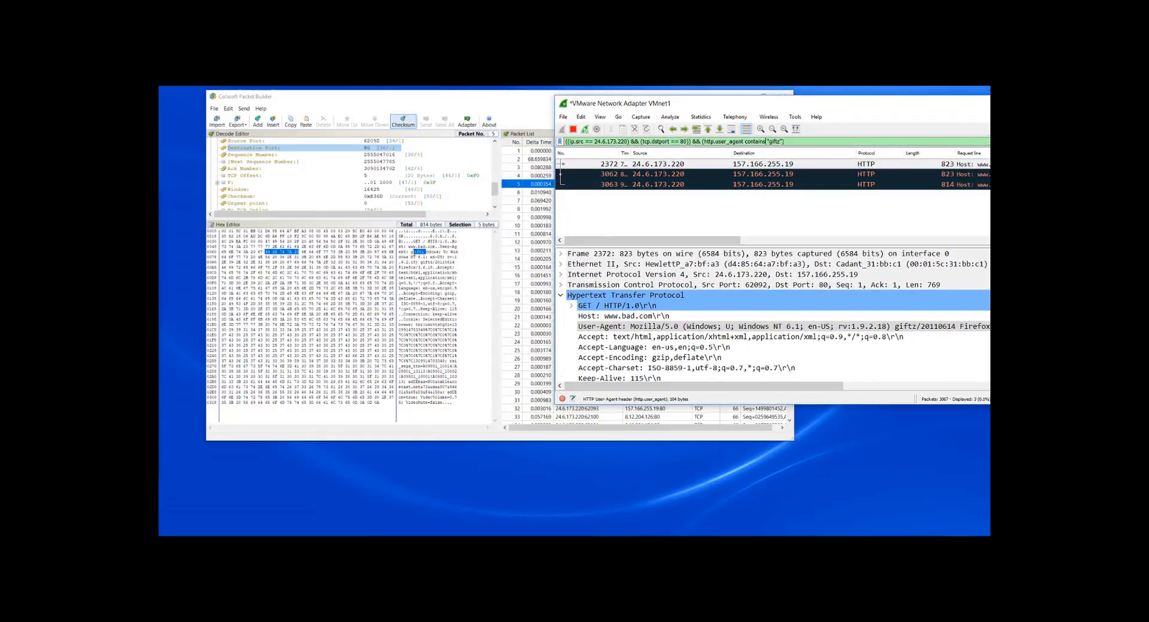
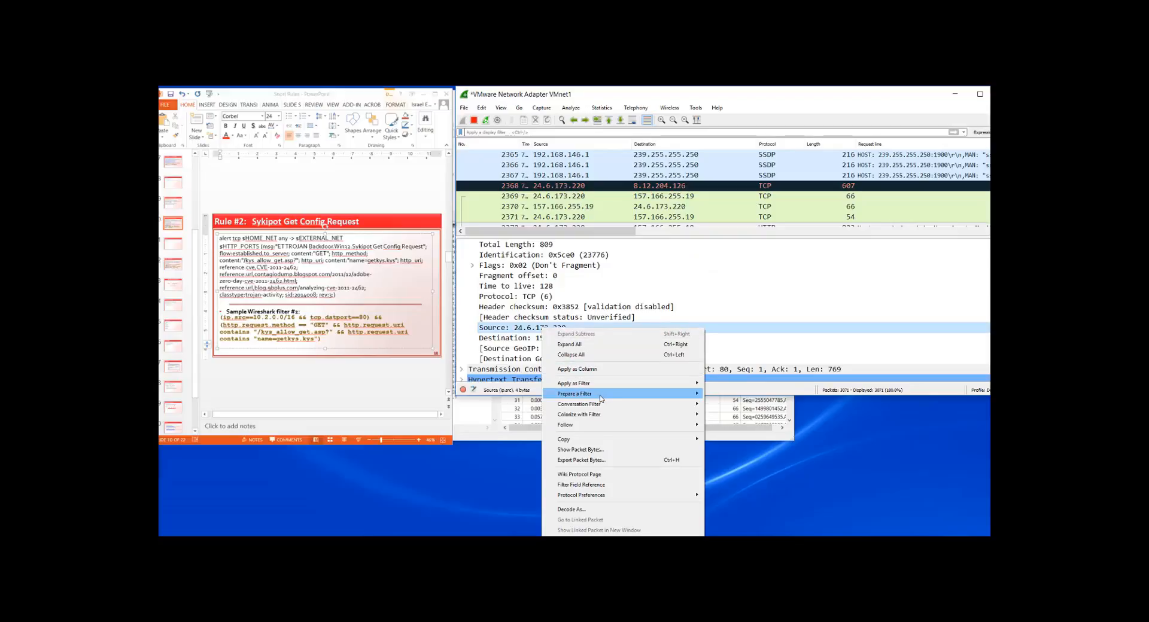
Prepare a display filter from the packet's source address 24.6.173.220, combined by AND with its TCP destination port 80.
{"action": "mouse_move", "coordinate": [598, 396]}
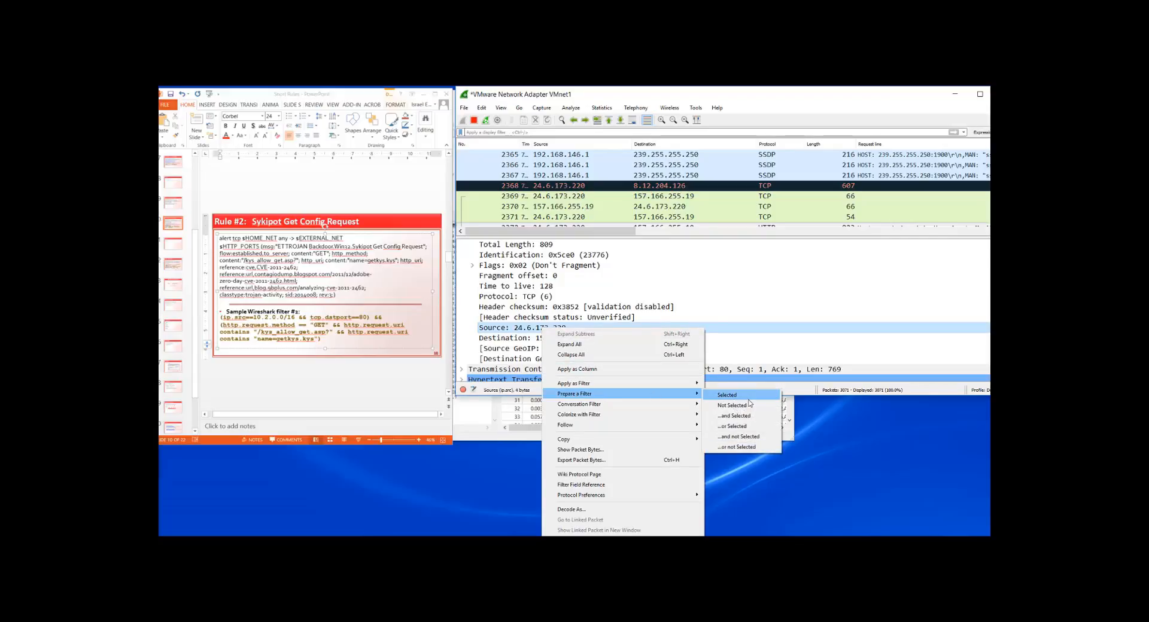
{"action": "left_click", "coordinate": [727, 395]}
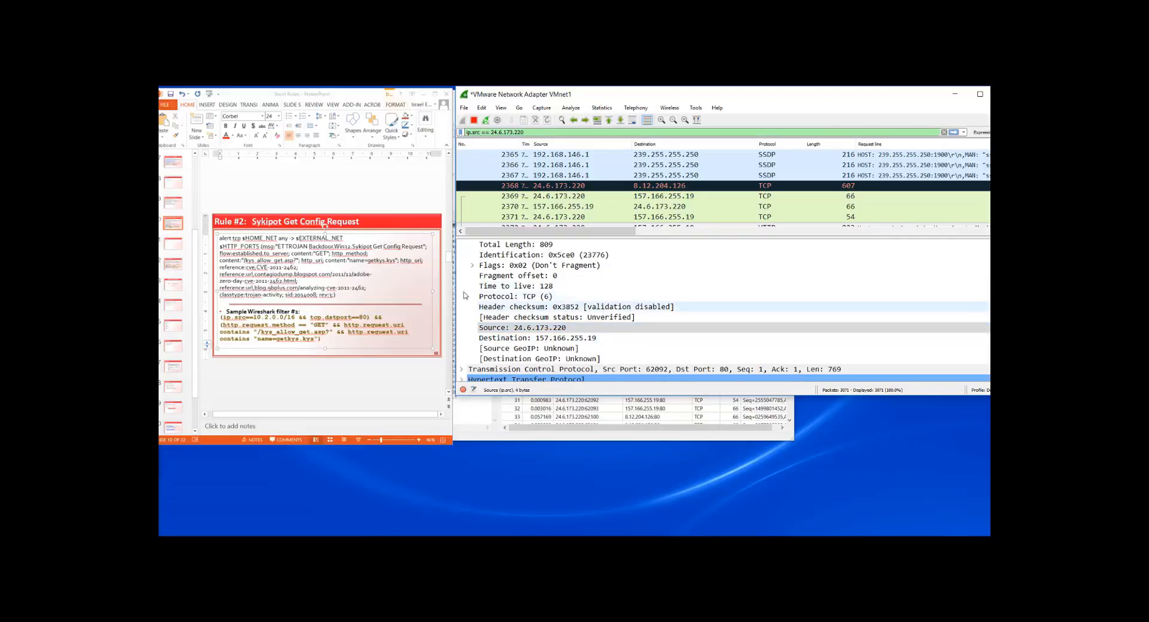
{"action": "scroll", "coordinate": [594, 341], "scroll_direction": "down", "scroll_amount": 1}
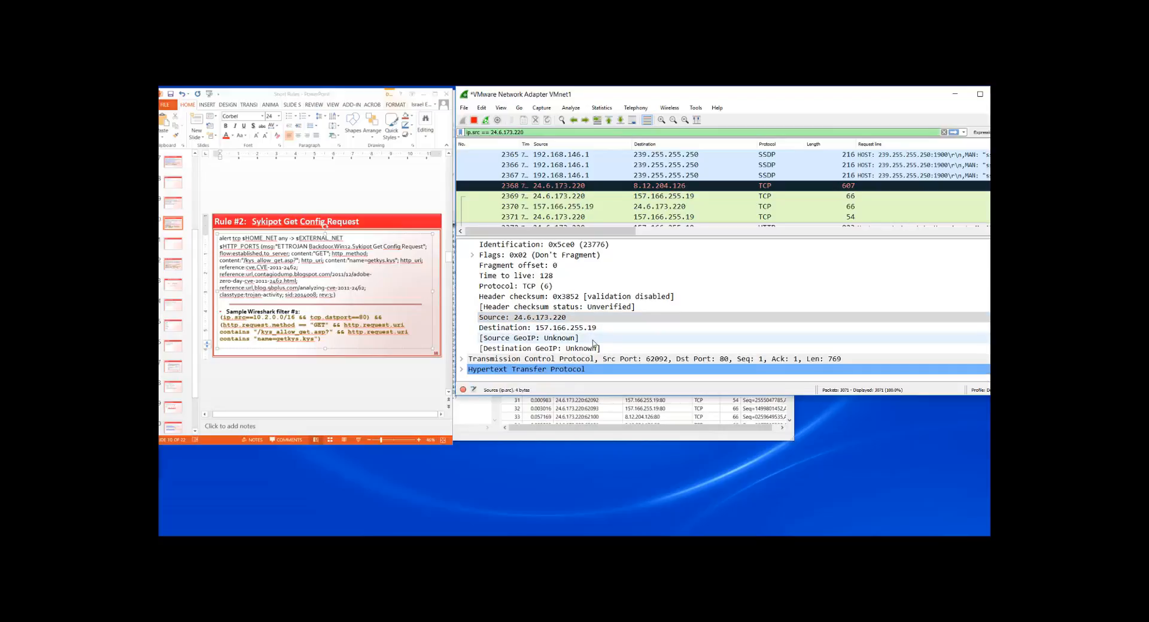
{"action": "left_click", "coordinate": [461, 359]}
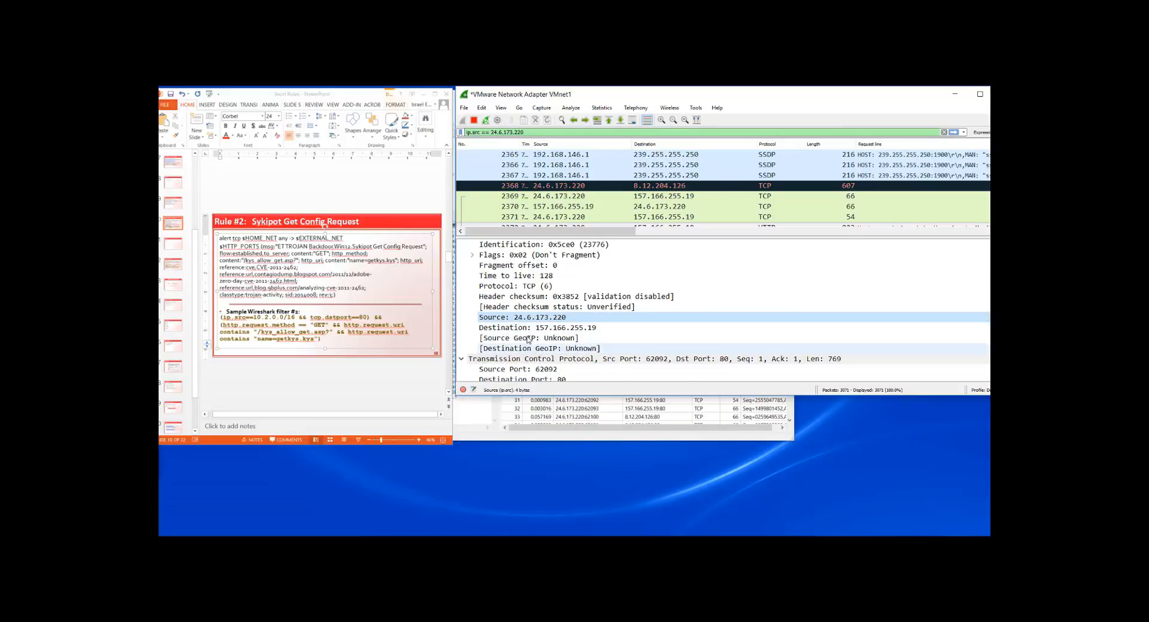
{"action": "scroll", "coordinate": [528, 340], "scroll_direction": "down", "scroll_amount": 3}
{"action": "right_click", "coordinate": [562, 287]}
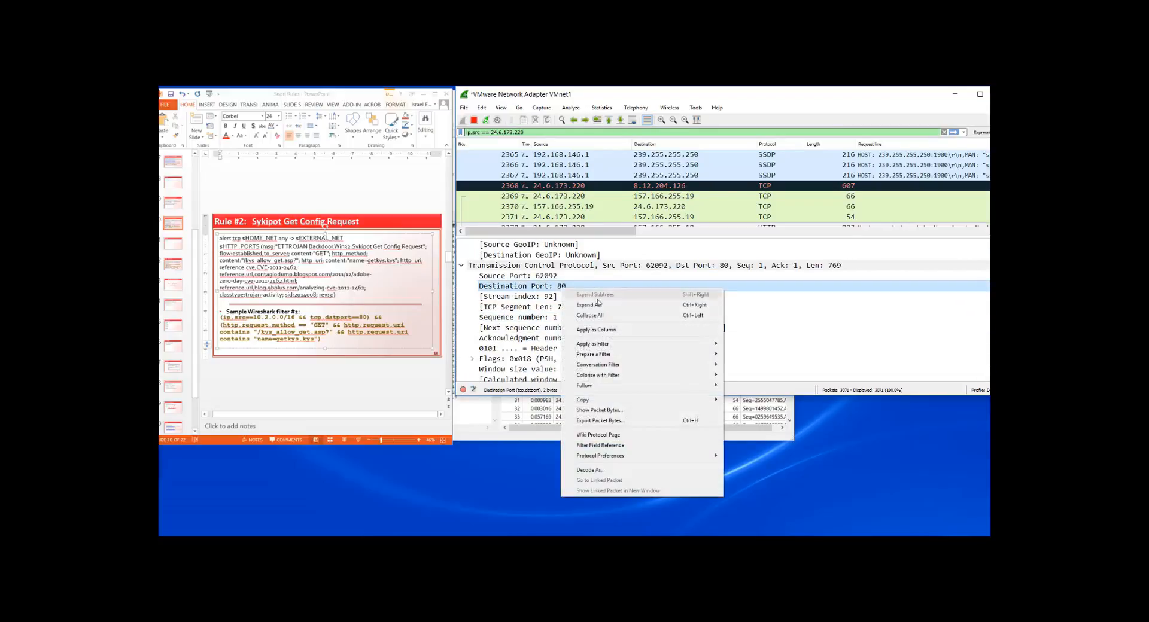
{"action": "mouse_move", "coordinate": [634, 356]}
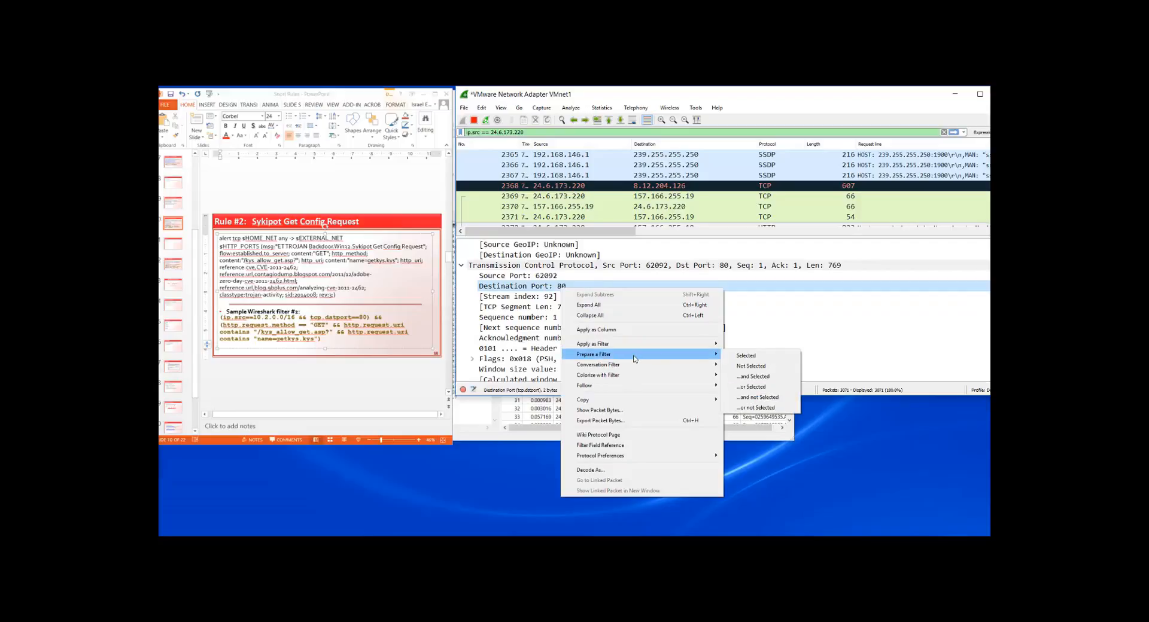
{"action": "left_click", "coordinate": [754, 377]}
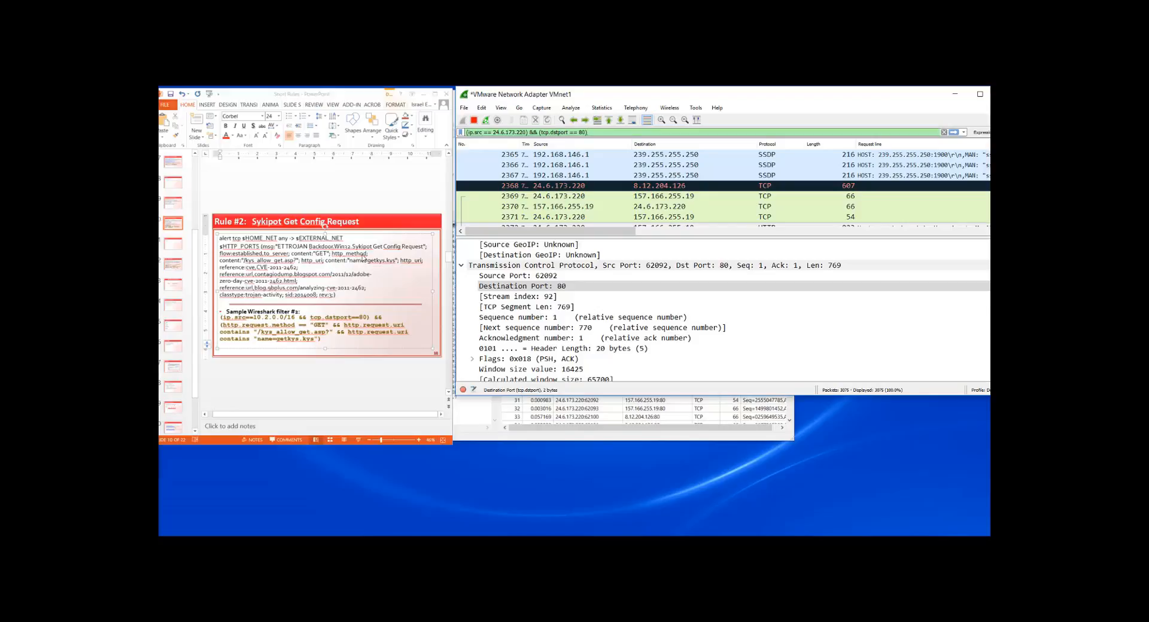
Find HTTP packet 2396 in the capture, collapse its Transmission Control and Internet Protocol details, and expand its Hypertext Transfer Protocol details.
{"action": "scroll", "coordinate": [803, 193], "scroll_direction": "down", "scroll_amount": 6}
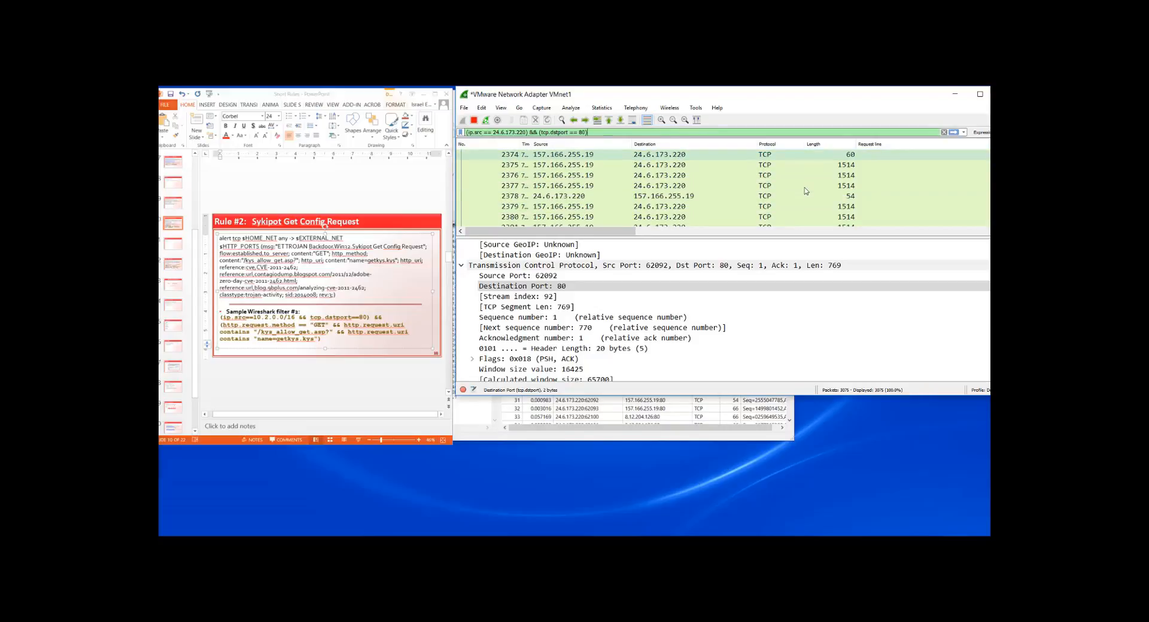
{"action": "scroll", "coordinate": [803, 193], "scroll_direction": "down", "scroll_amount": 3}
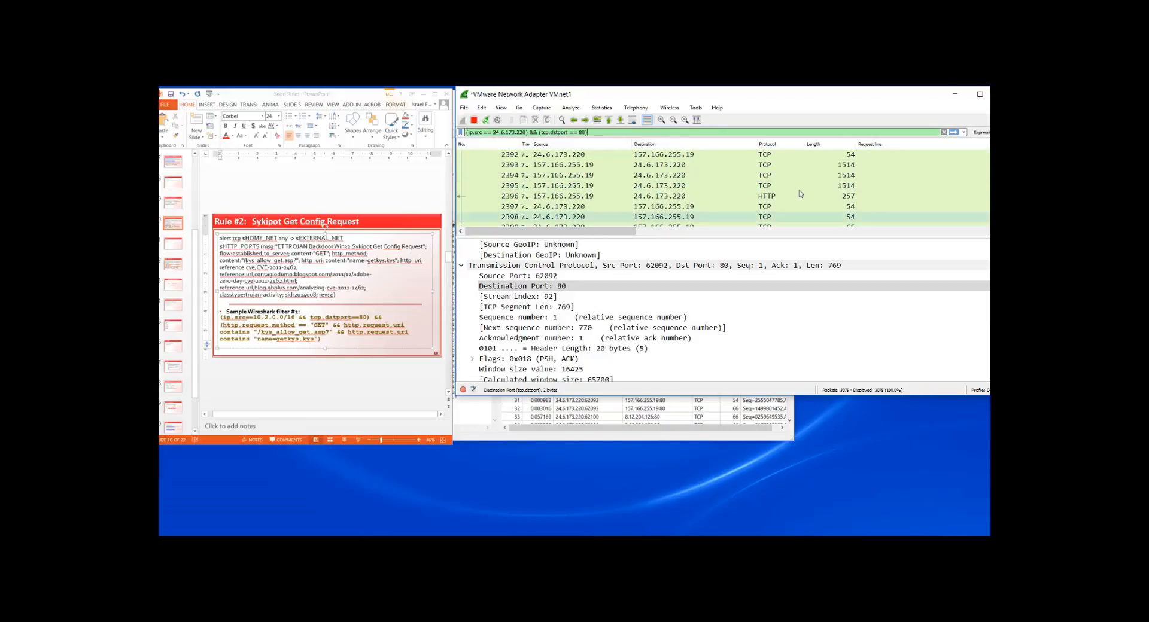
{"action": "left_click", "coordinate": [769, 197]}
{"action": "scroll", "coordinate": [768, 198], "scroll_direction": "down", "scroll_amount": 4}
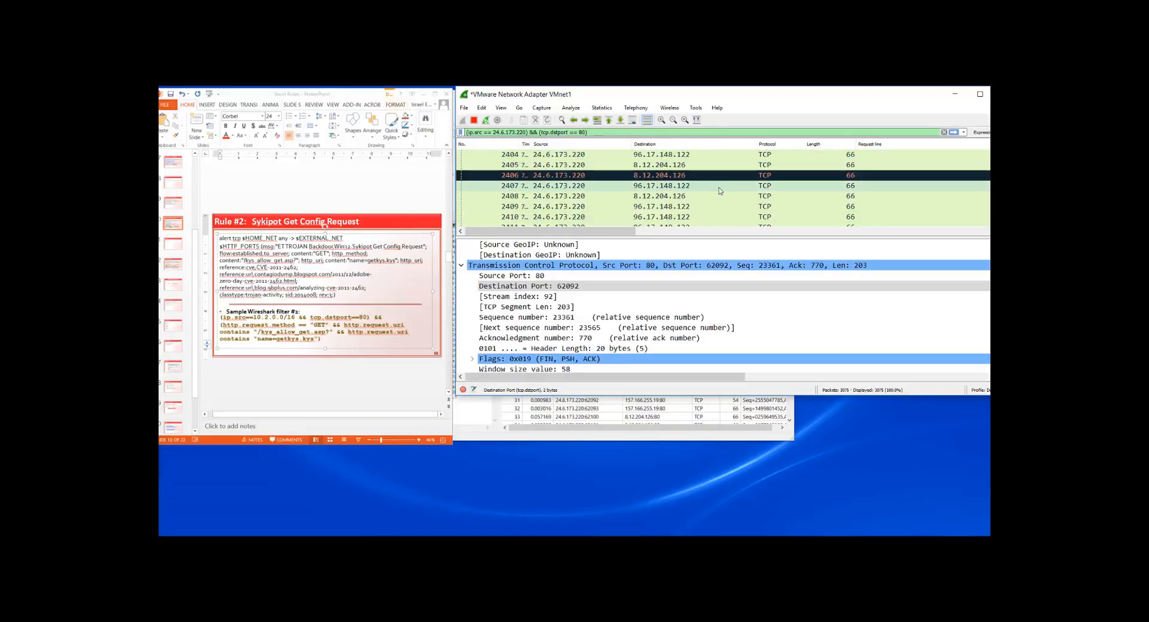
{"action": "left_click", "coordinate": [461, 266]}
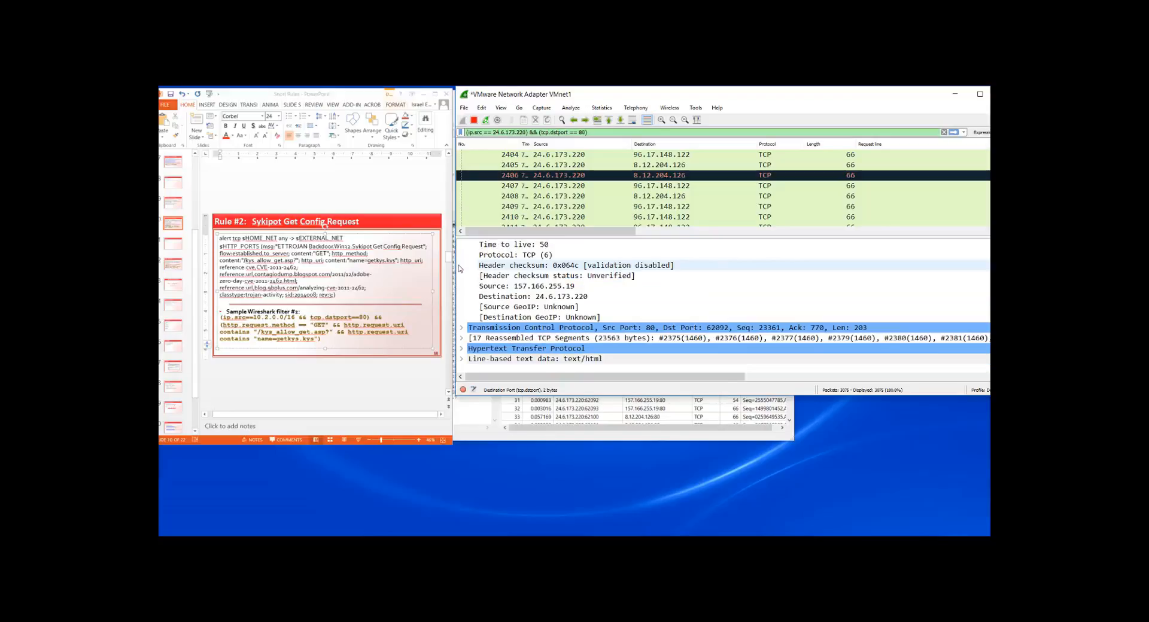
{"action": "scroll", "coordinate": [568, 272], "scroll_direction": "up", "scroll_amount": 4}
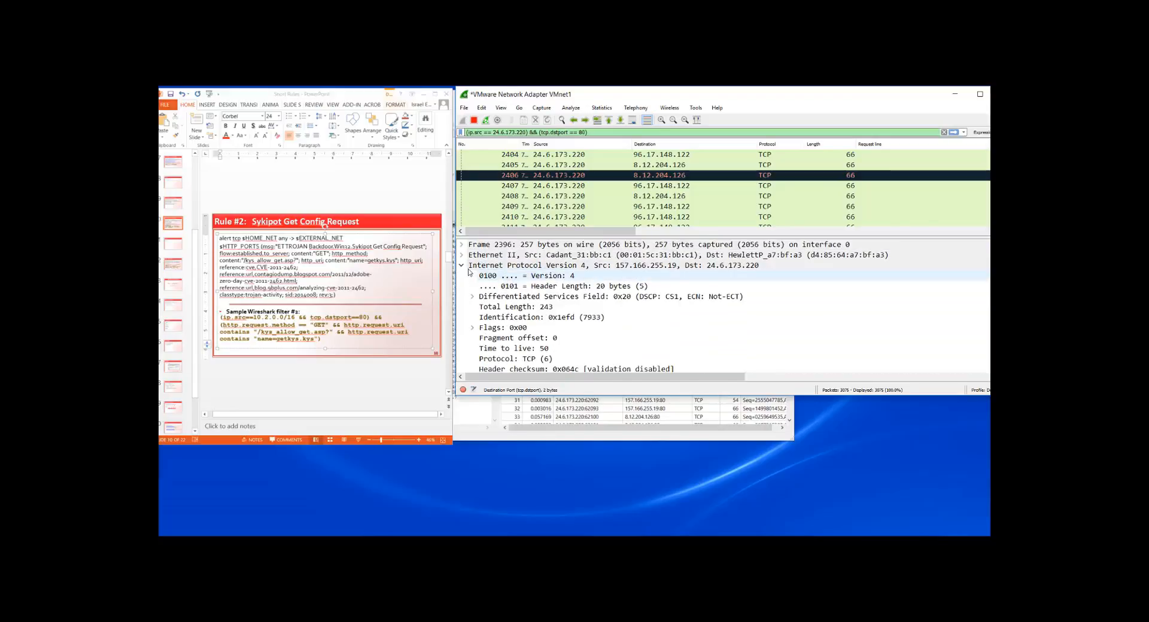
{"action": "left_click", "coordinate": [462, 266]}
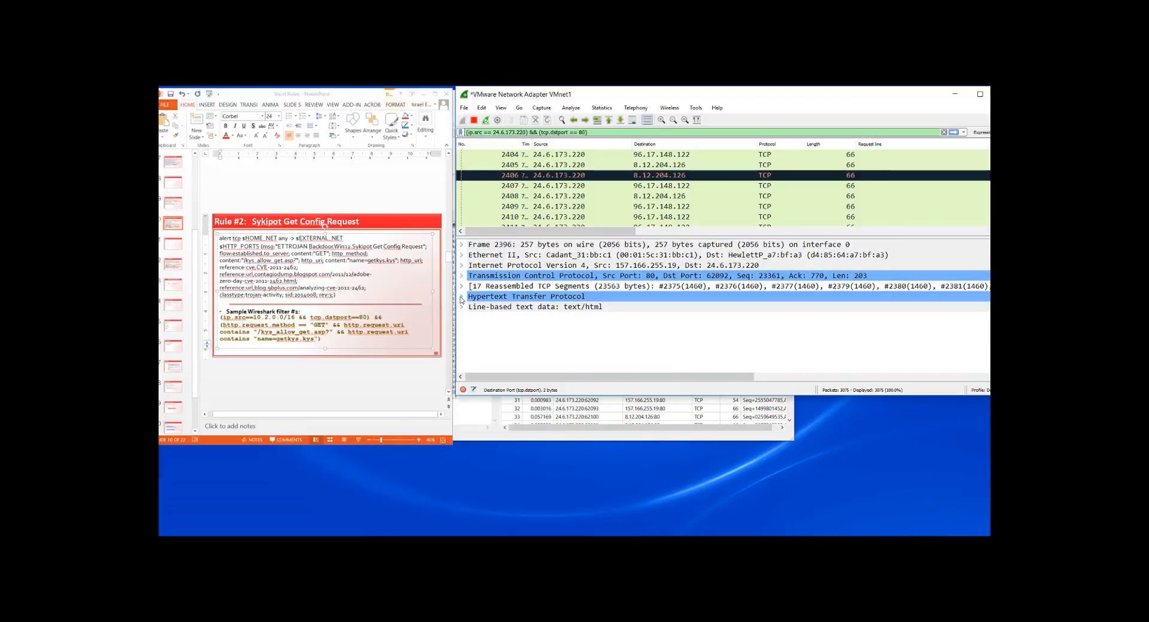
{"action": "left_click", "coordinate": [461, 297]}
Examine packet 2396's HTTP header fields, including the expanded status line, for the method and URI fields named in the Sykipot rule.
{"action": "scroll", "coordinate": [633, 305], "scroll_direction": "down", "scroll_amount": 1}
{"action": "scroll", "coordinate": [633, 305], "scroll_direction": "down", "scroll_amount": 2}
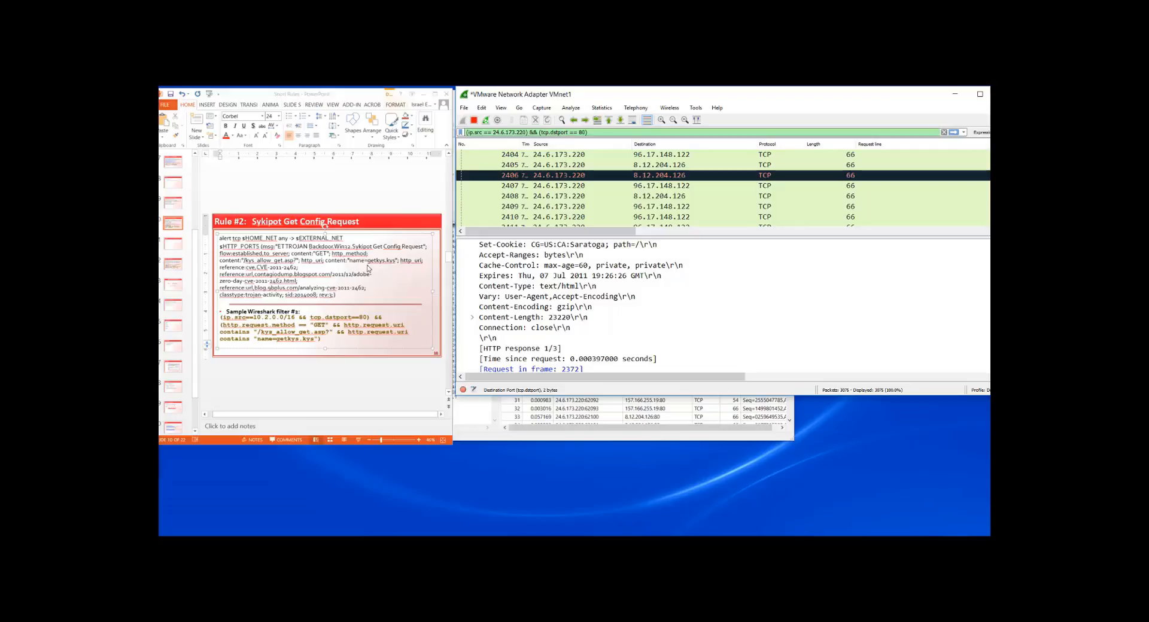
{"action": "scroll", "coordinate": [778, 329], "scroll_direction": "up", "scroll_amount": 1}
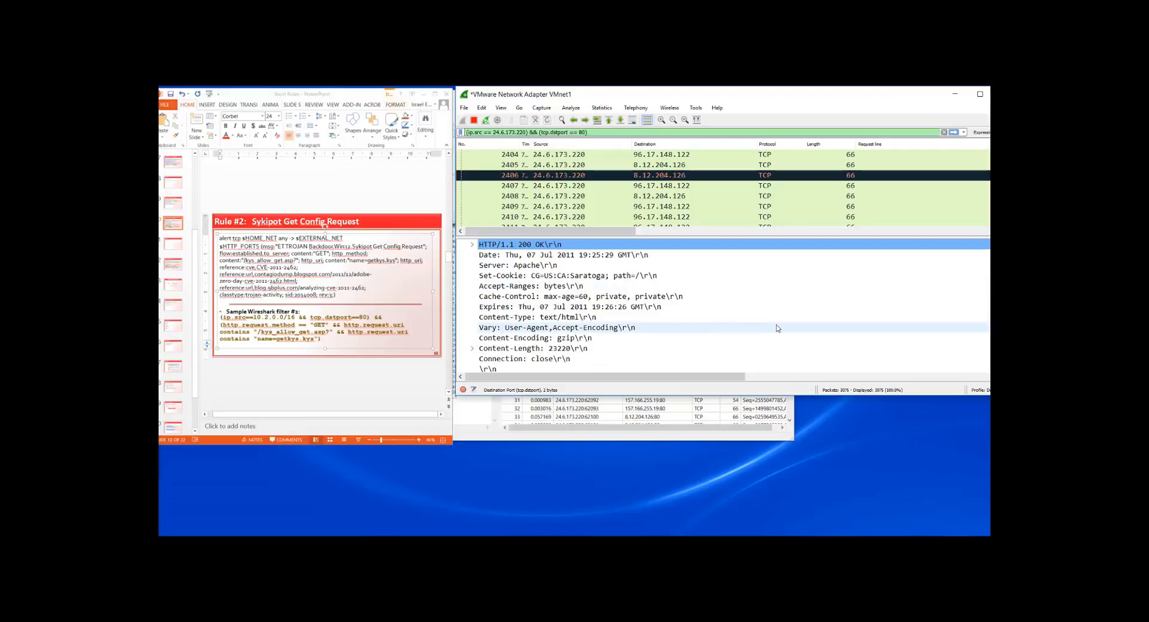
{"action": "scroll", "coordinate": [778, 328], "scroll_direction": "up", "scroll_amount": 1}
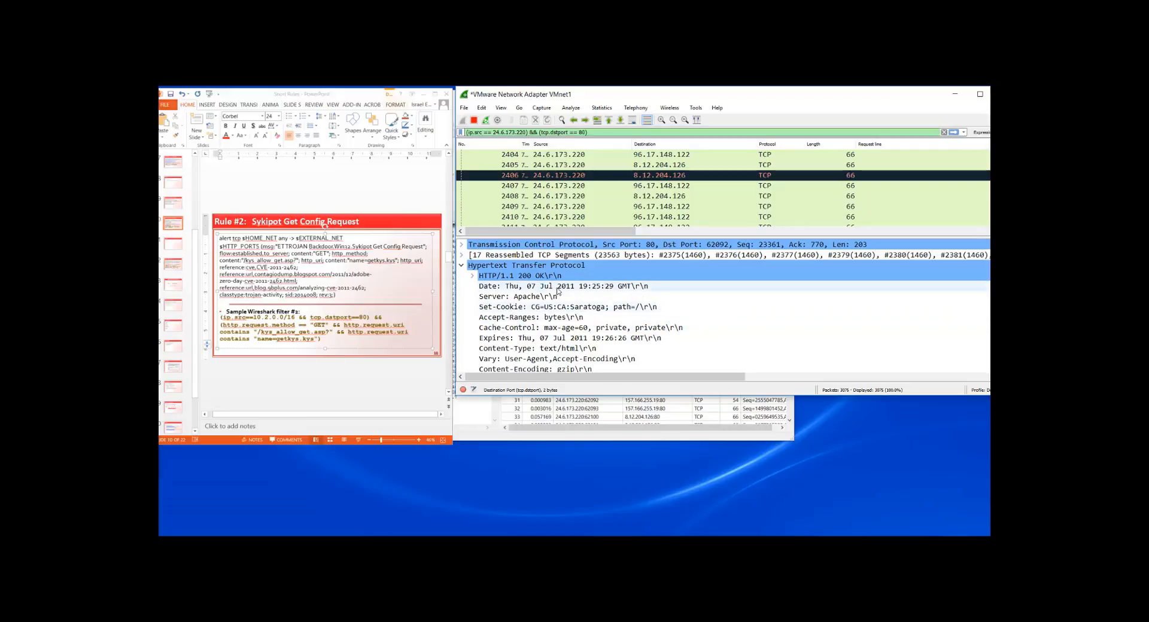
{"action": "left_click", "coordinate": [472, 278]}
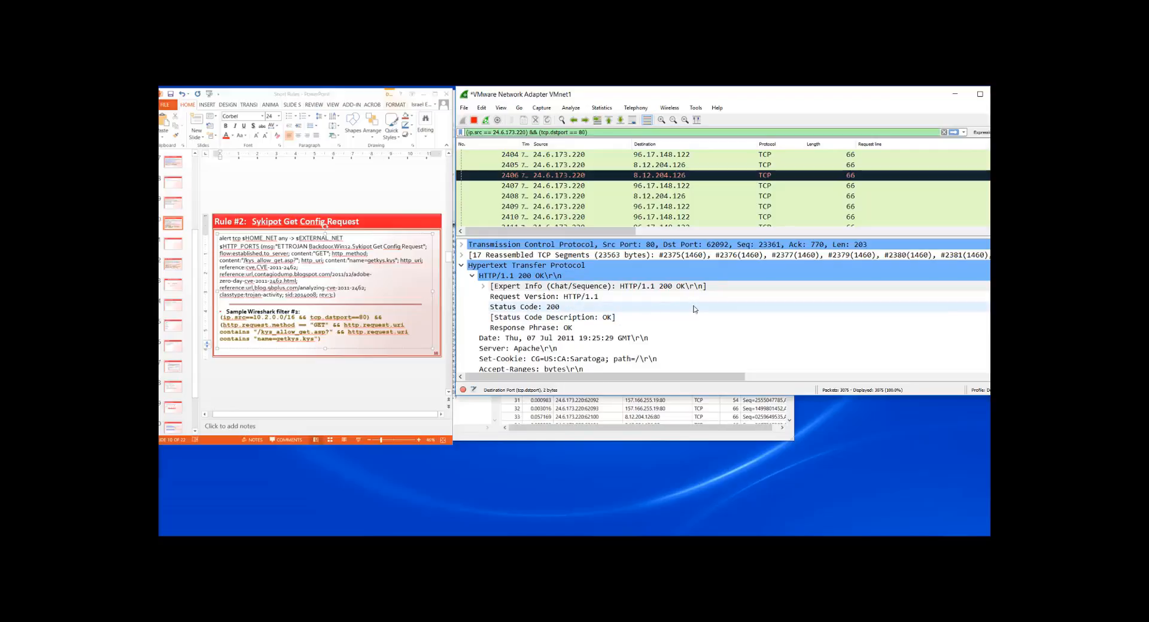
{"action": "scroll", "coordinate": [694, 309], "scroll_direction": "down", "scroll_amount": 1}
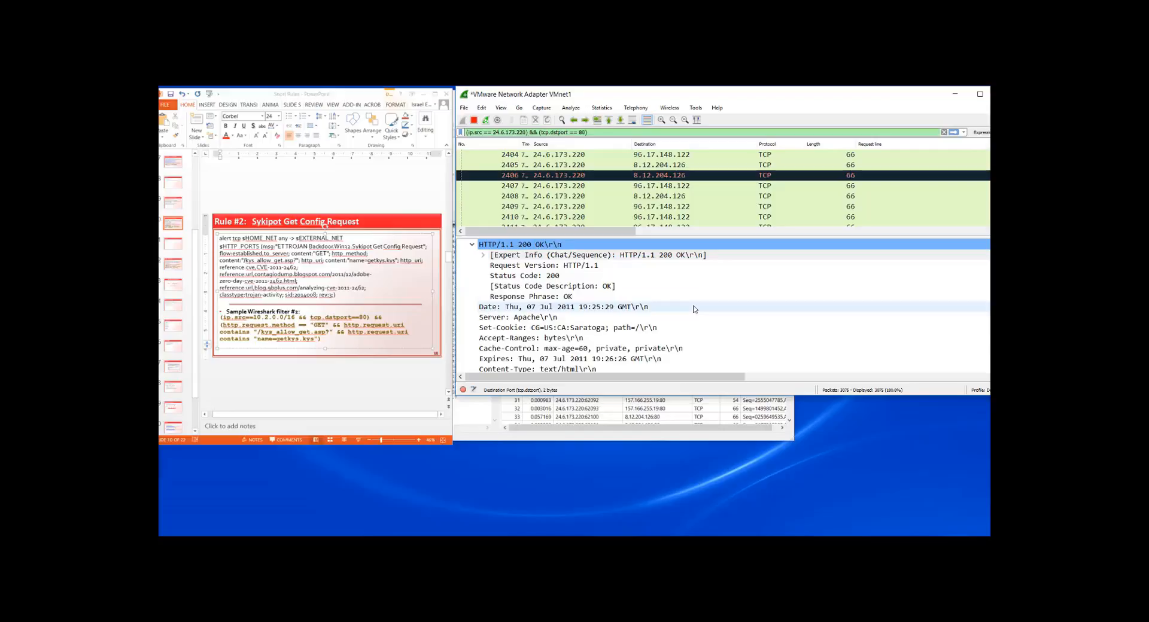
{"action": "scroll", "coordinate": [694, 309], "scroll_direction": "down", "scroll_amount": 1}
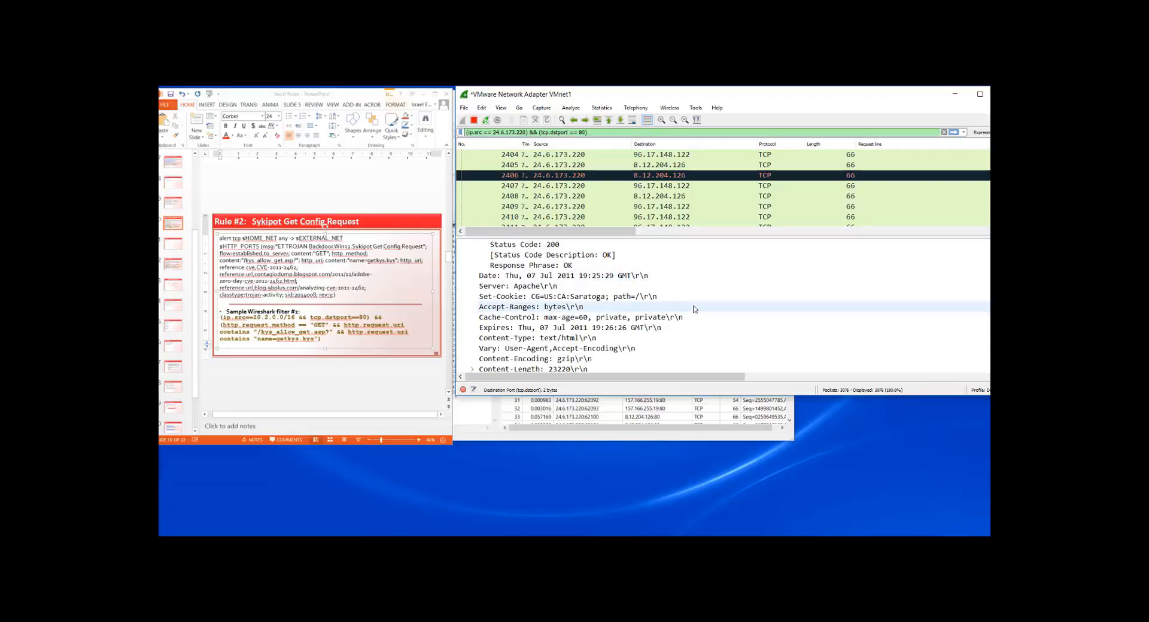
{"action": "scroll", "coordinate": [694, 309], "scroll_direction": "down", "scroll_amount": 1}
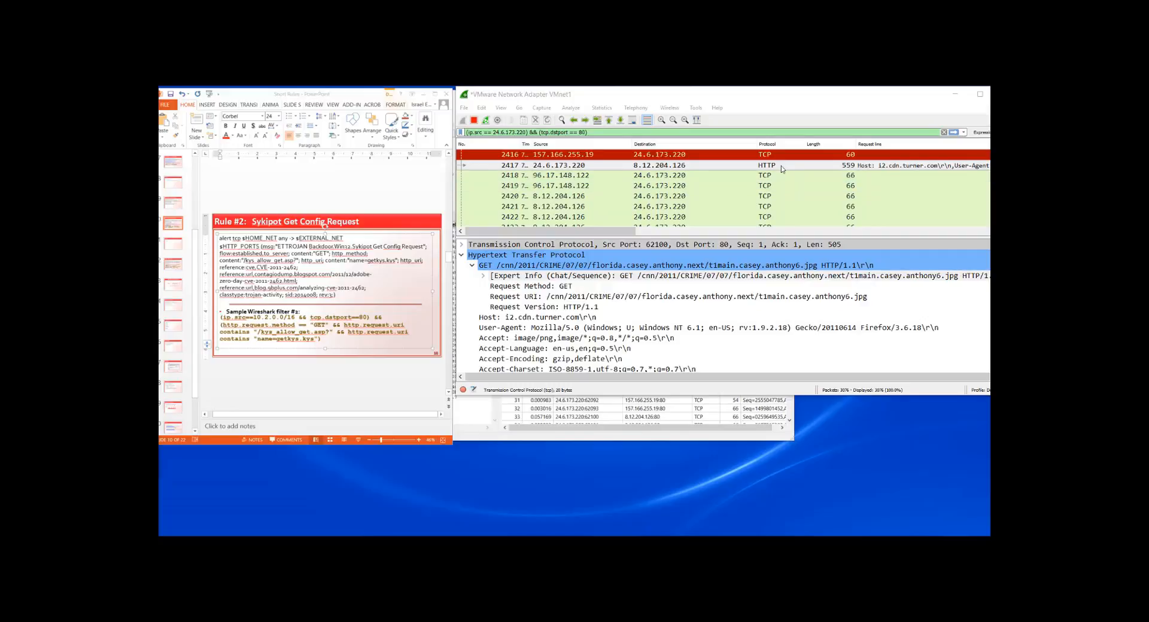
Add the request method GET of HTTP packet 2417 to the prepared display filter, combined by AND.
{"action": "left_click", "coordinate": [512, 288]}
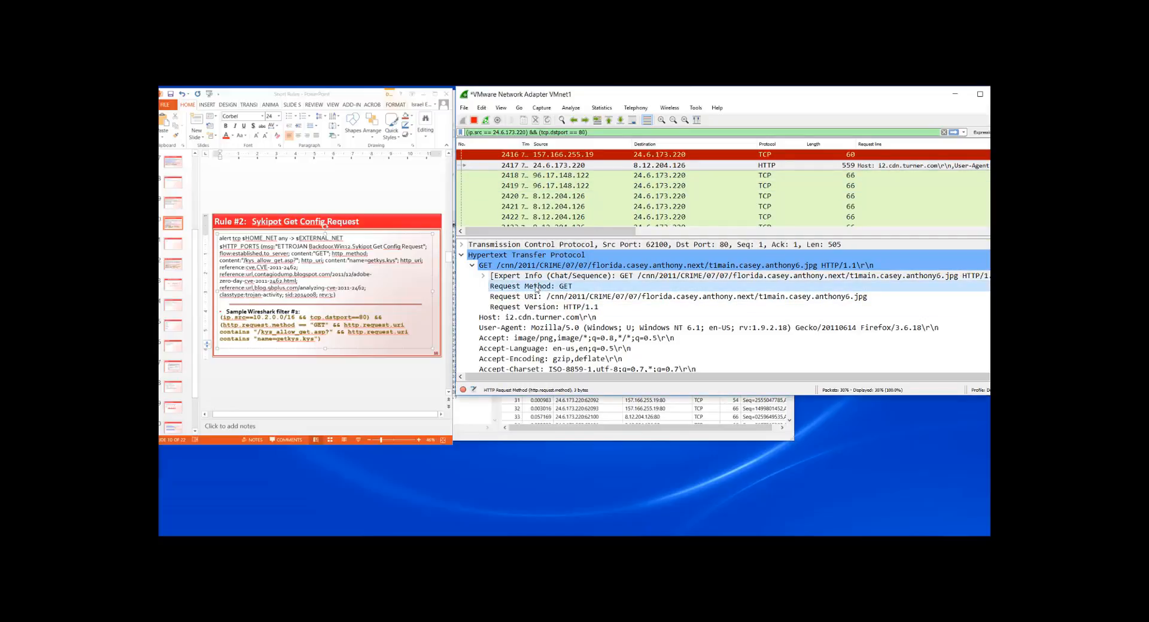
{"action": "right_click", "coordinate": [535, 290]}
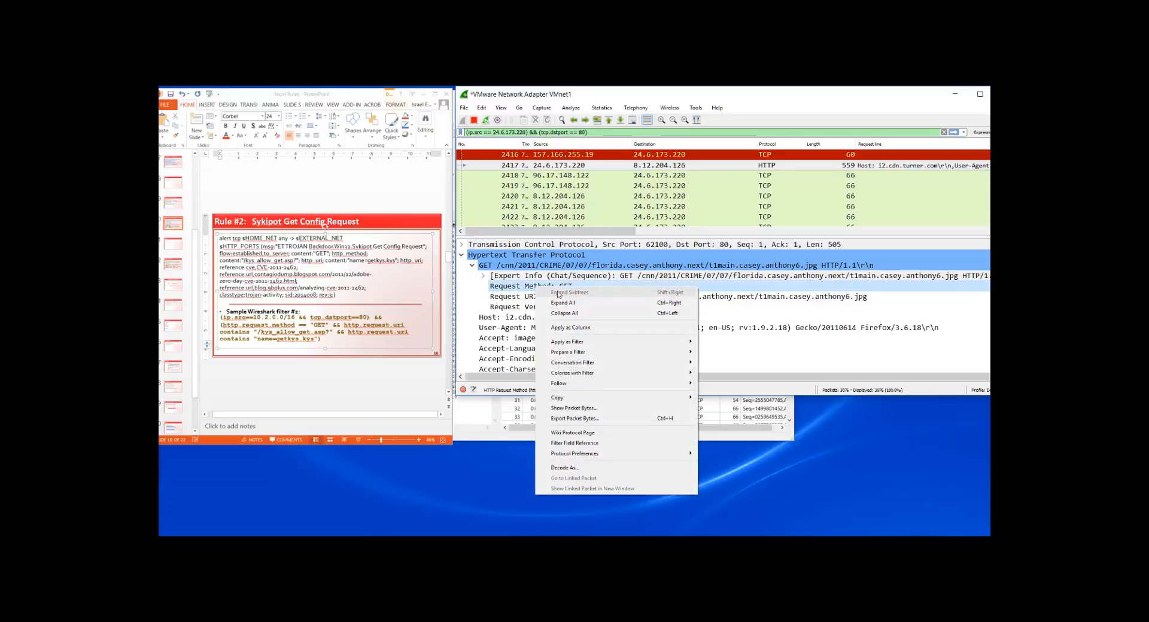
{"action": "mouse_move", "coordinate": [586, 358]}
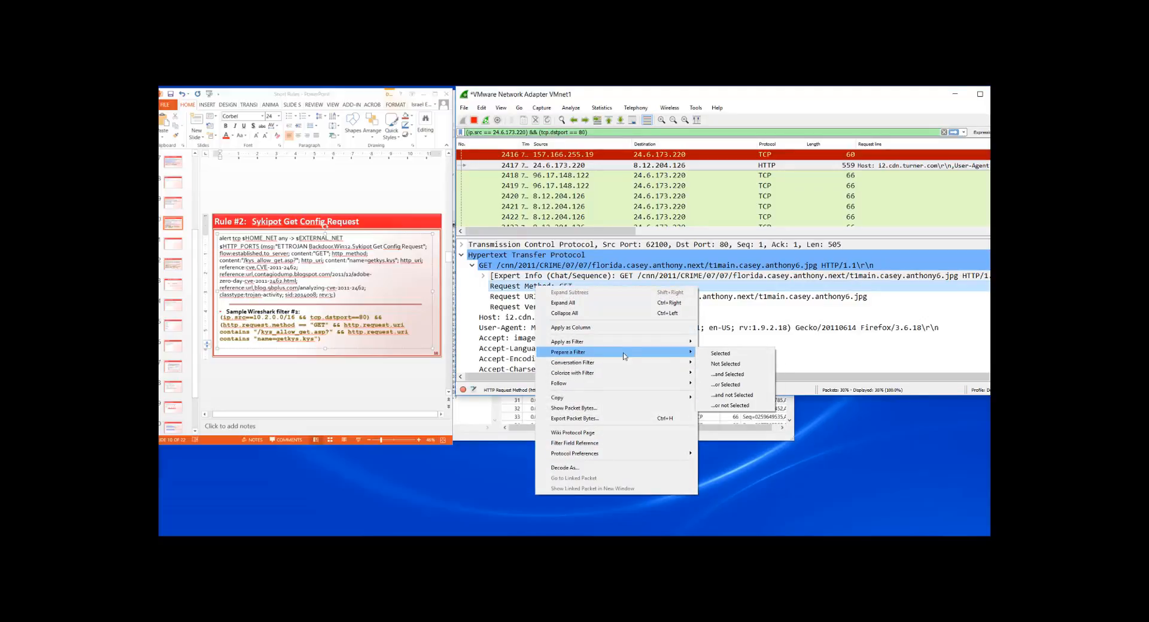
{"action": "mouse_move", "coordinate": [681, 353]}
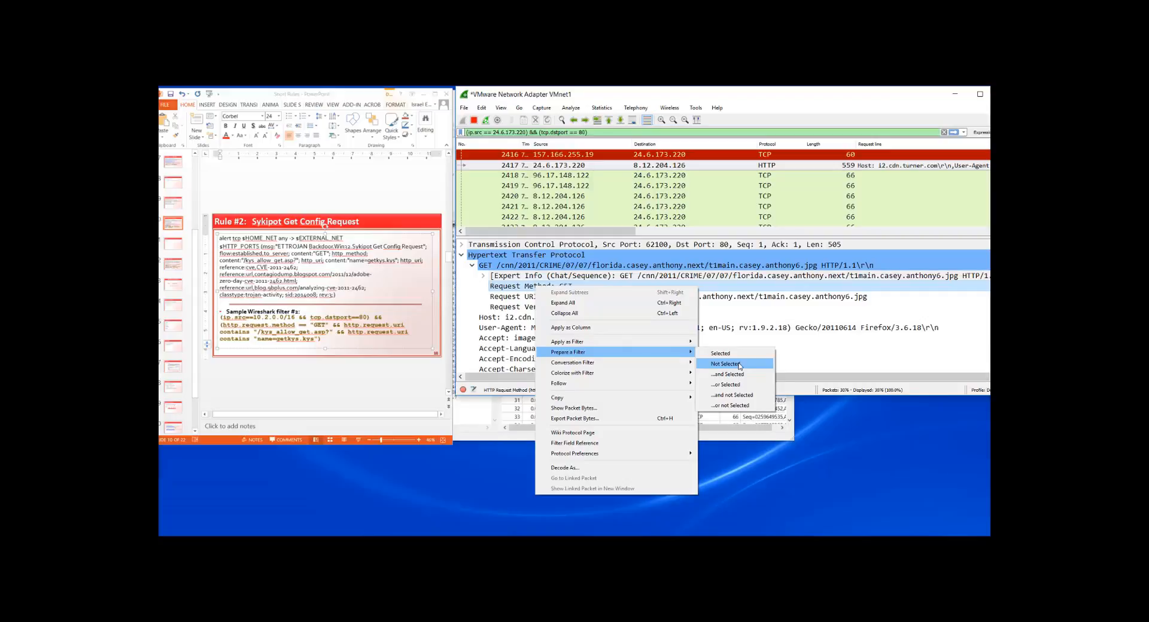
{"action": "left_click", "coordinate": [741, 375]}
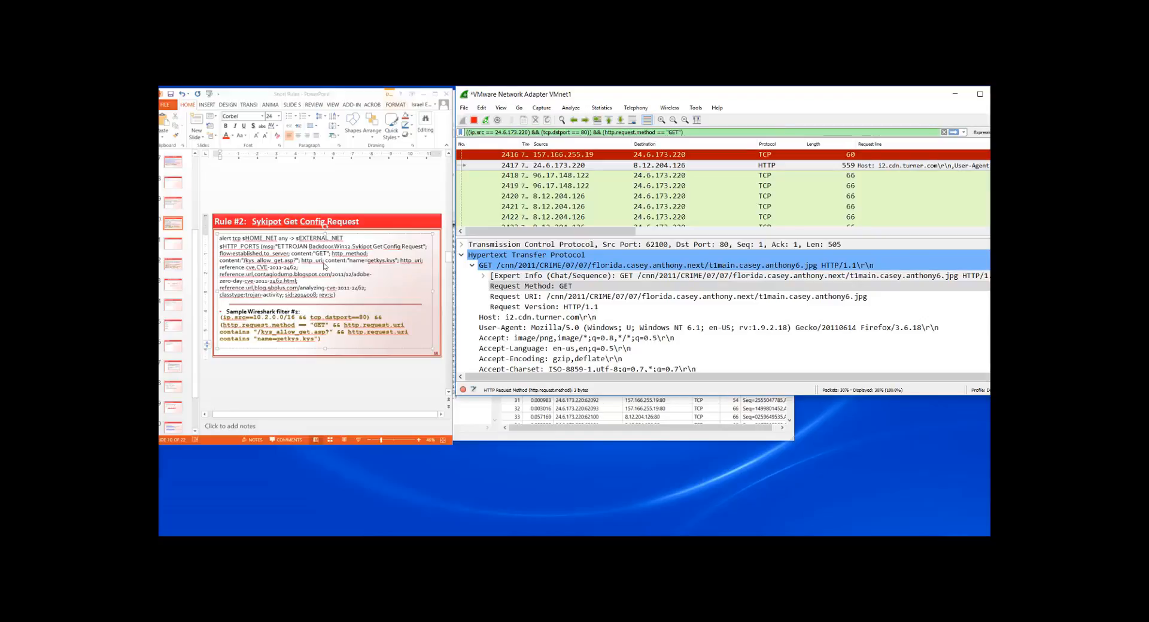
Extend the prepared display filter by AND with packet 2417's Request URI.
{"action": "left_click", "coordinate": [541, 297]}
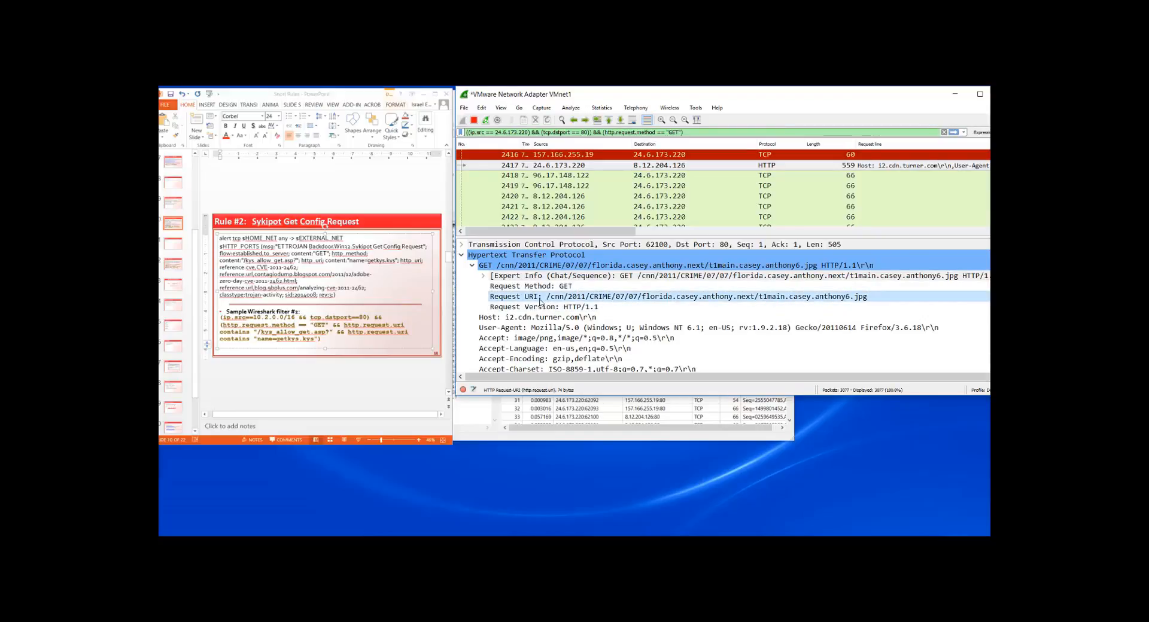
{"action": "right_click", "coordinate": [540, 302]}
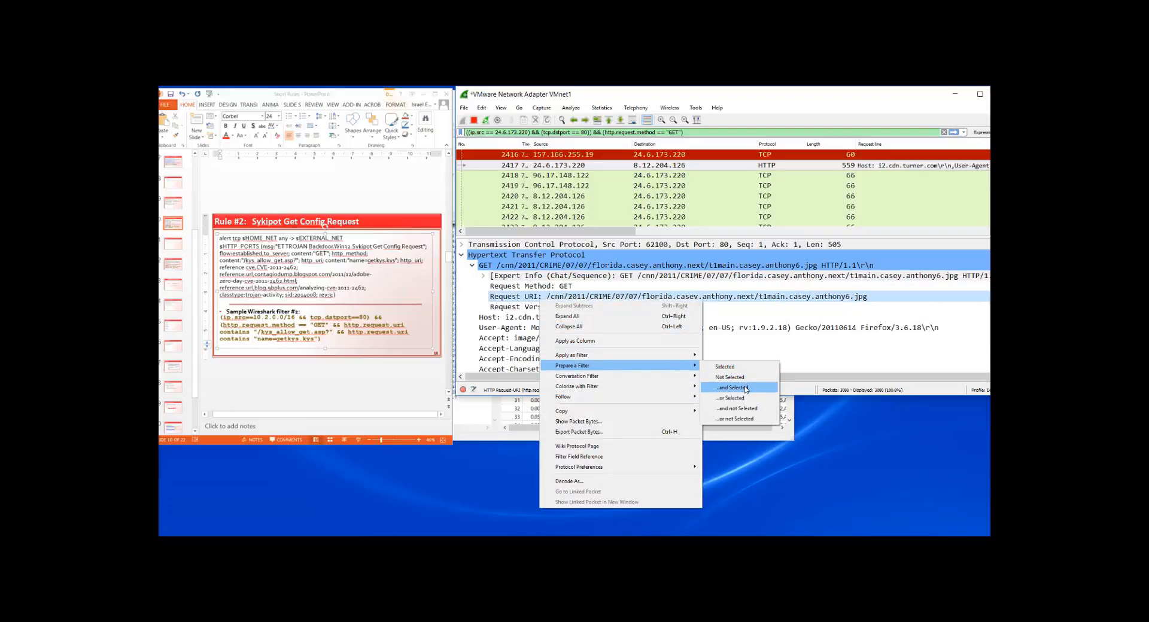
{"action": "left_click", "coordinate": [746, 389]}
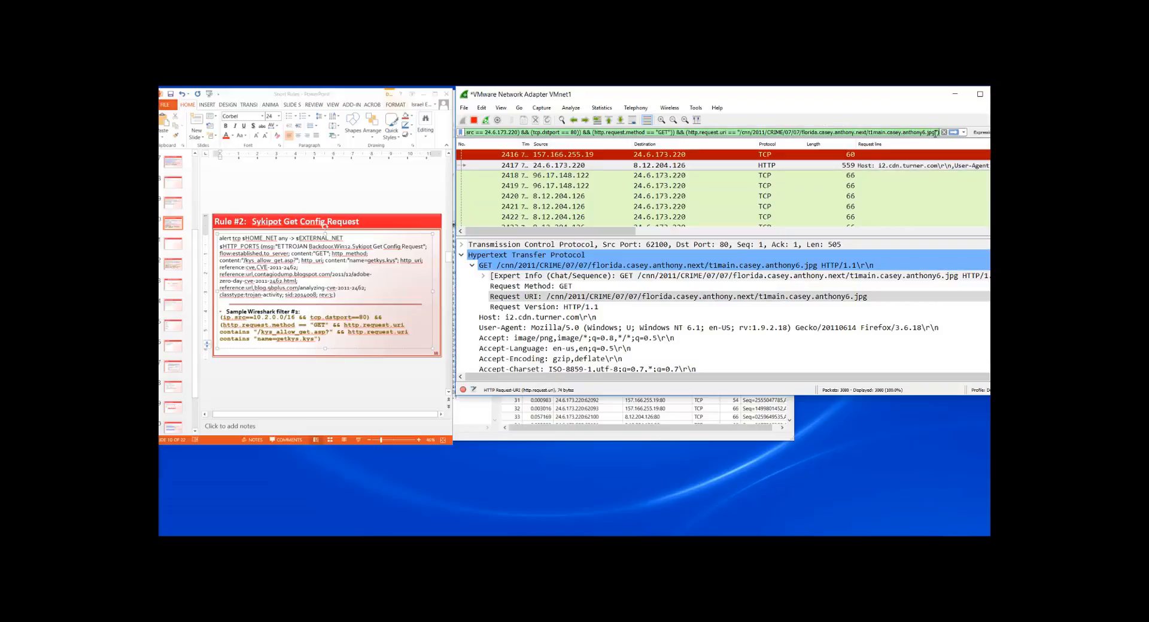
Switch to PowerPoint, highlight the rule's "name=getkys.kys" content for inspection, and copy the "/kys_allow_get.asp" URI text from the Sykipot rule.
{"action": "left_click", "coordinate": [367, 254]}
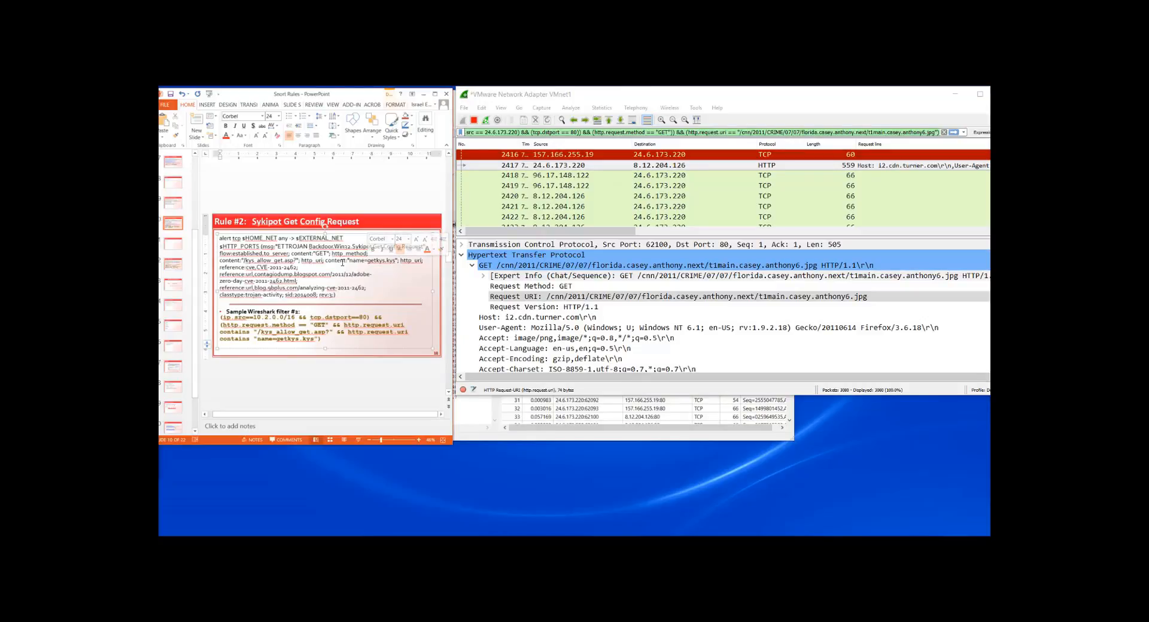
{"action": "left_click_drag", "start_coordinate": [349, 260], "coordinate": [416, 259]}
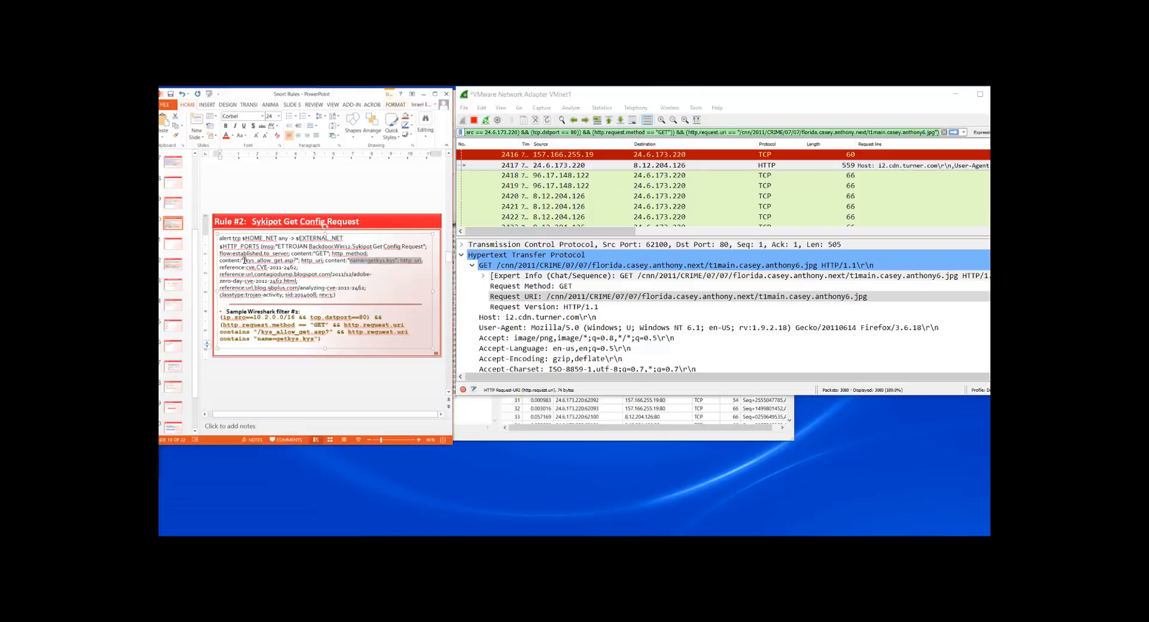
{"action": "left_click_drag", "start_coordinate": [241, 261], "coordinate": [296, 260]}
{"action": "key", "text": "ctrl+c"}
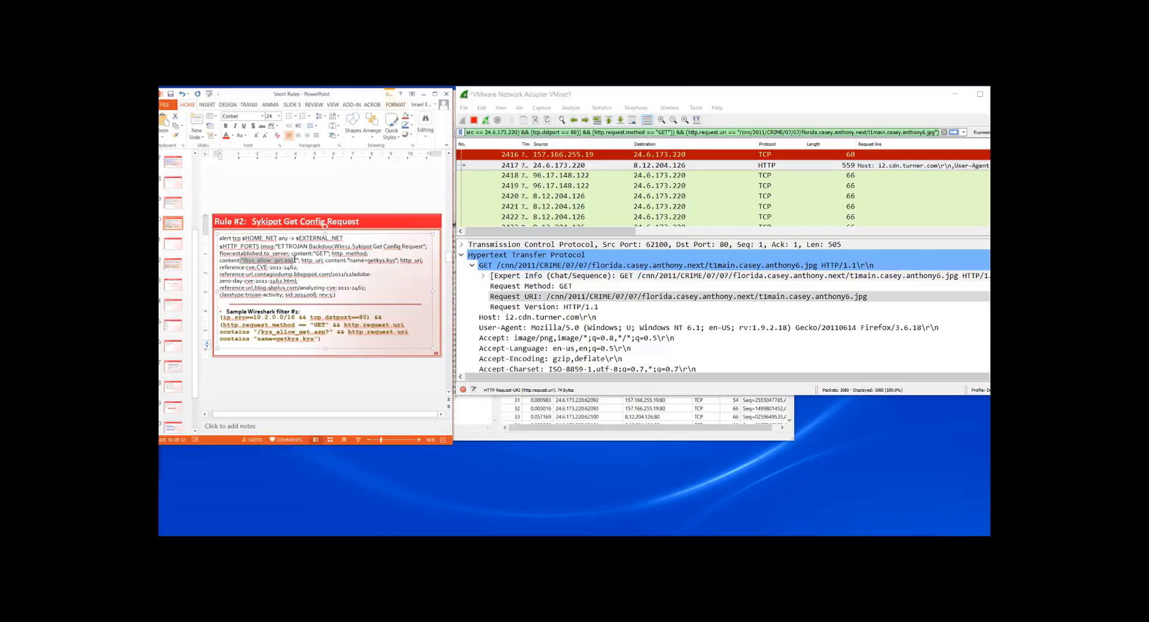
{"action": "right_click", "coordinate": [281, 262]}
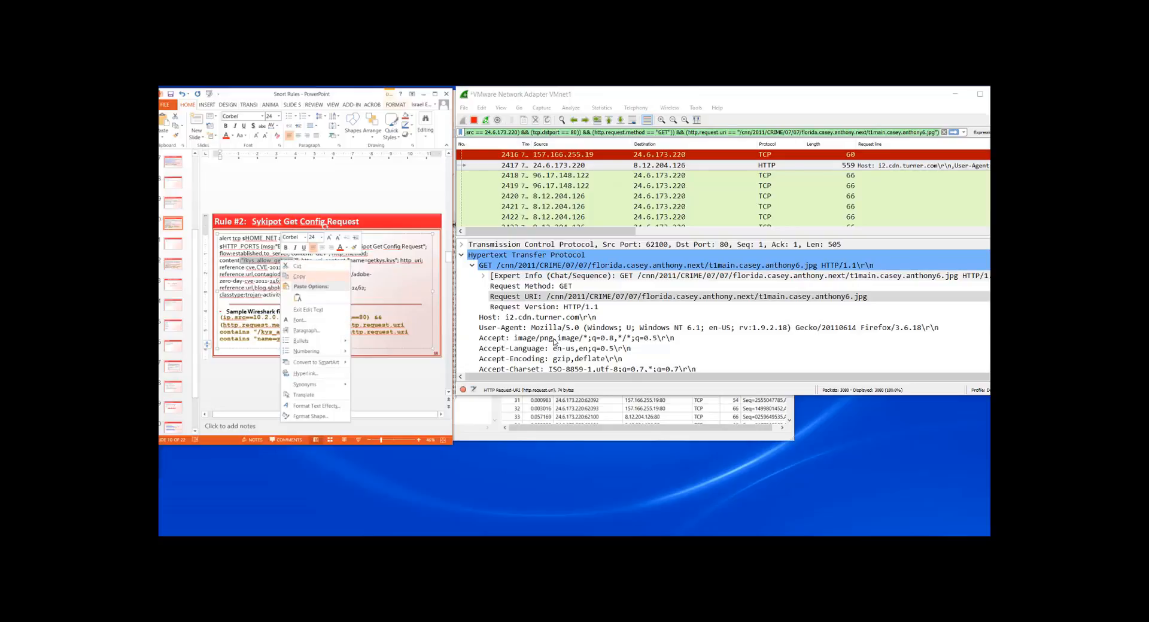
{"action": "key", "text": "Escape"}
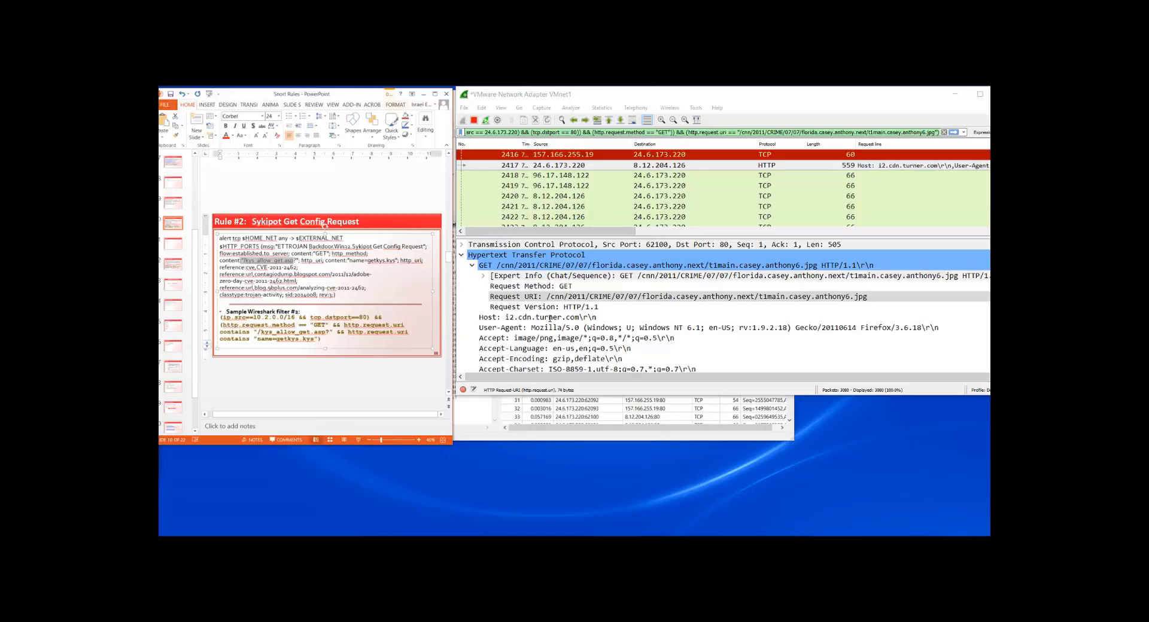
Back in Wireshark, replace the URI value in the filter with the copied text so the condition reads http.request.uri == "/kys_allow_get.asp".
{"action": "left_click", "coordinate": [934, 132]}
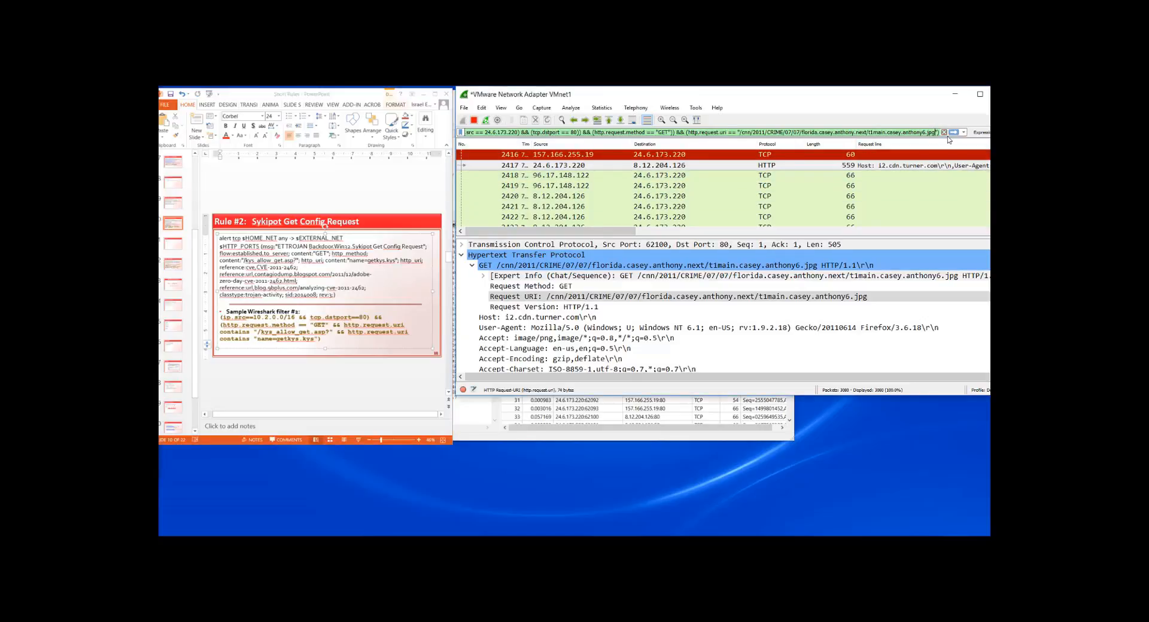
{"action": "key", "text": "BackSpace"}
{"action": "key", "text": "BackSpace"}
{"action": "key", "text": "BackSpace"}
{"action": "key", "text": "BackSpace"}
{"action": "key", "text": "BackSpace"}
{"action": "key", "text": "BackSpace"}
{"action": "key", "text": "BackSpace"}
{"action": "key", "text": "BackSpace"}
{"action": "key", "text": "BackSpace"}
{"action": "key", "text": "BackSpace"}
{"action": "key", "text": "BackSpace"}
{"action": "key", "text": "BackSpace"}
{"action": "key", "text": "BackSpace"}
{"action": "key", "text": "BackSpace"}
{"action": "key", "text": "BackSpace"}
{"action": "key", "text": "BackSpace"}
{"action": "key", "text": "BackSpace"}
{"action": "key", "text": "BackSpace"}
{"action": "key", "text": "BackSpace"}
{"action": "key", "text": "BackSpace"}
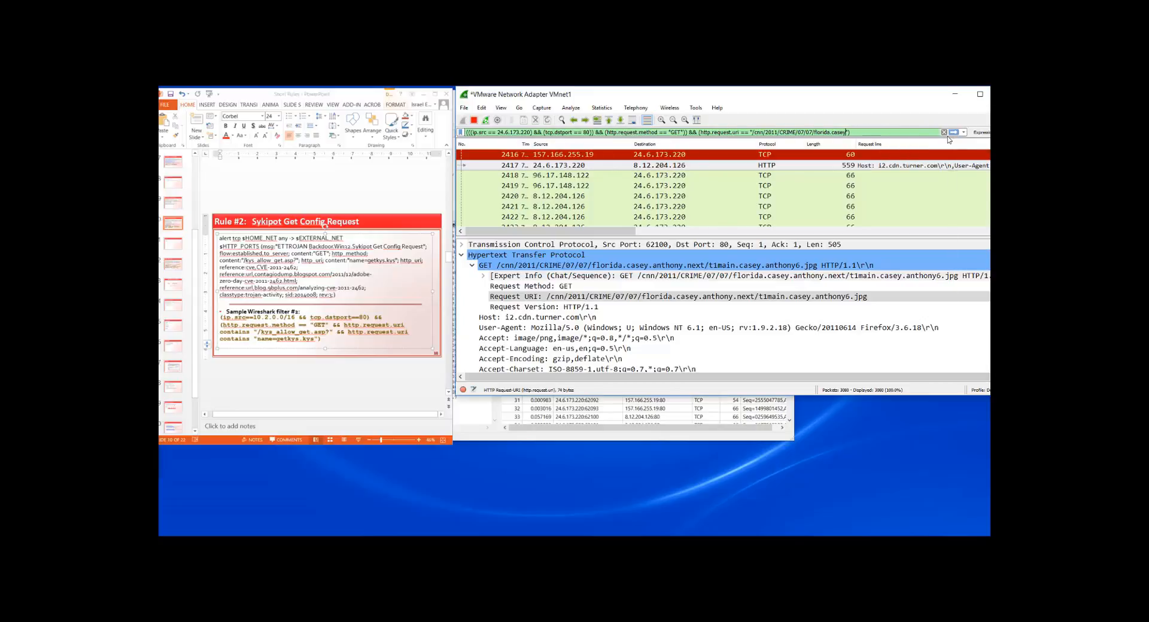
{"action": "key", "text": "BackSpace"}
{"action": "key", "text": "BackSpace"}
{"action": "key", "text": "BackSpace"}
{"action": "key", "text": "BackSpace"}
{"action": "key", "text": "BackSpace"}
{"action": "key", "text": "BackSpace"}
{"action": "key", "text": "BackSpace"}
{"action": "key", "text": "BackSpace"}
{"action": "key", "text": "BackSpace"}
{"action": "key", "text": "BackSpace"}
{"action": "key", "text": "BackSpace"}
{"action": "key", "text": "BackSpace"}
{"action": "key", "text": "BackSpace"}
{"action": "key", "text": "BackSpace"}
{"action": "key", "text": "BackSpace"}
{"action": "key", "text": "BackSpace"}
{"action": "key", "text": "BackSpace"}
{"action": "key", "text": "BackSpace"}
{"action": "key", "text": "BackSpace"}
{"action": "key", "text": "BackSpace"}
{"action": "key", "text": "BackSpace"}
{"action": "key", "text": "BackSpace"}
{"action": "key", "text": "BackSpace"}
{"action": "key", "text": "BackSpace"}
{"action": "key", "text": "BackSpace"}
{"action": "key", "text": "ctrl+v"}
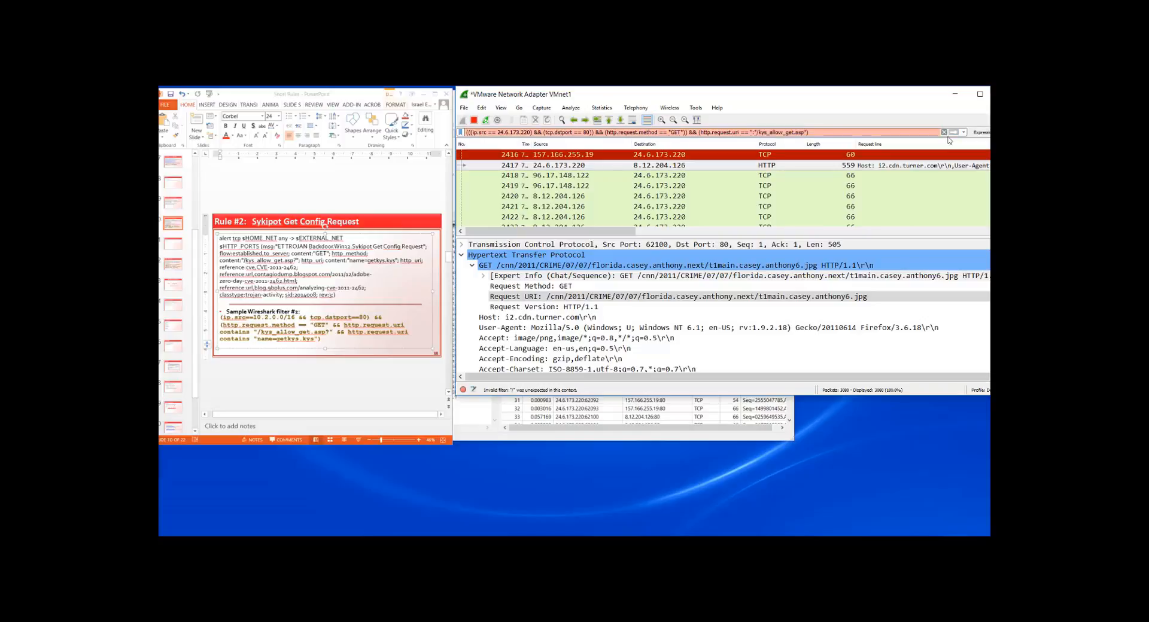
{"action": "key", "text": "Left"}
{"action": "key", "text": "Left"}
{"action": "key", "text": "Left"}
{"action": "key", "text": "BackSpace"}
{"action": "key", "text": "BackSpace"}
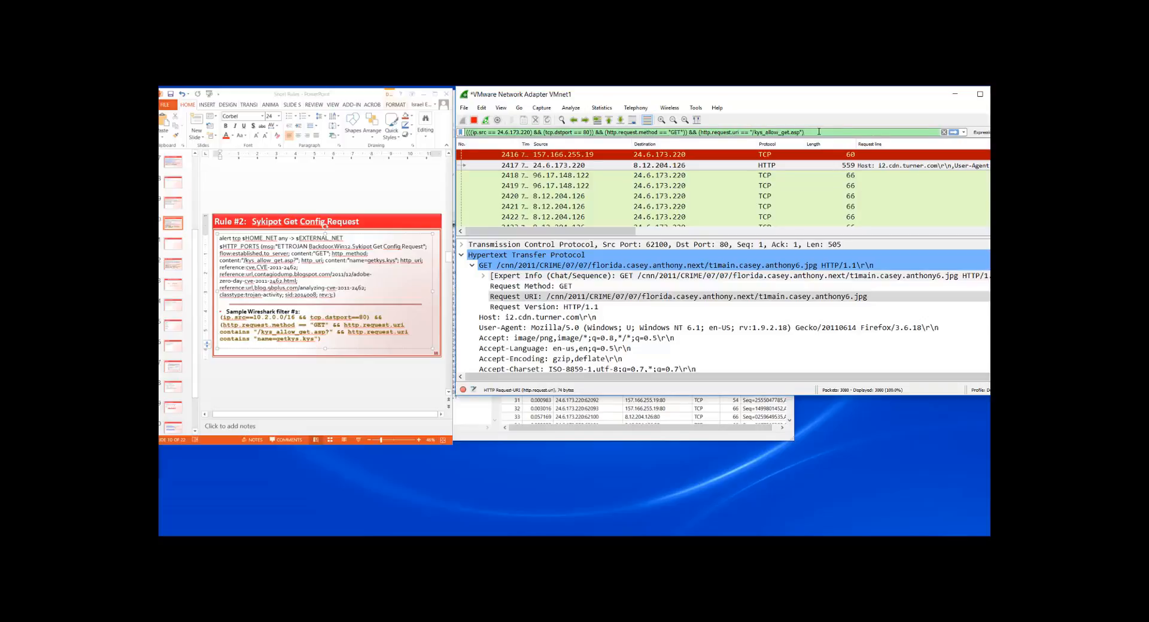
Add a second http.request.uri condition from packet 2417's Request URI to the prepared filter, combined by AND.
{"action": "right_click", "coordinate": [546, 299]}
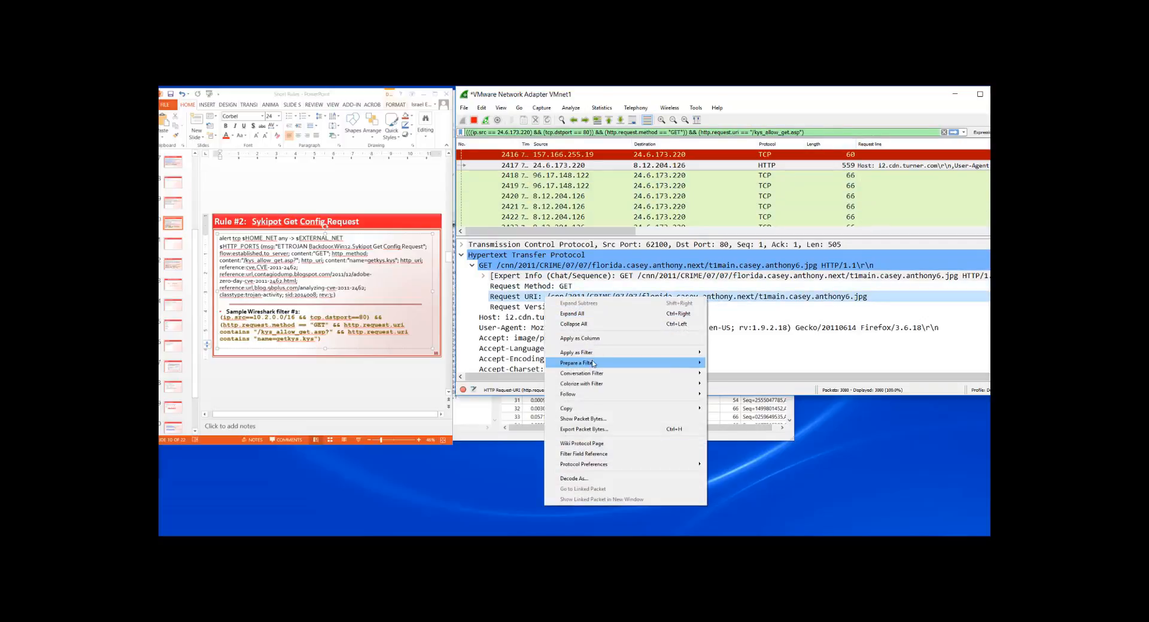
{"action": "mouse_move", "coordinate": [592, 364]}
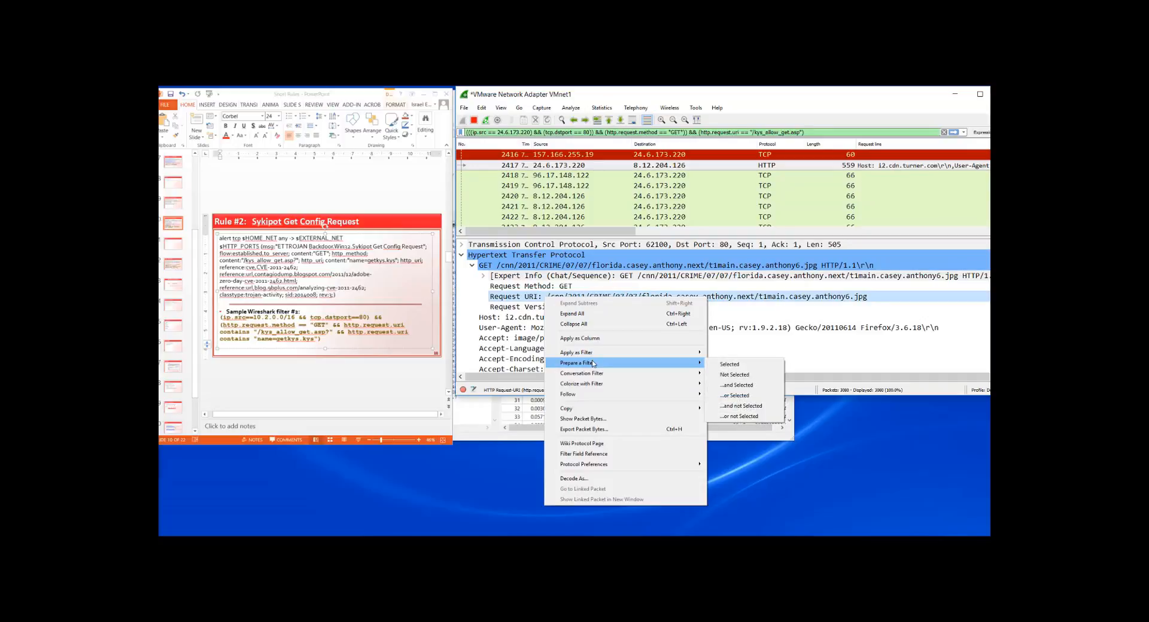
{"action": "left_click", "coordinate": [744, 386]}
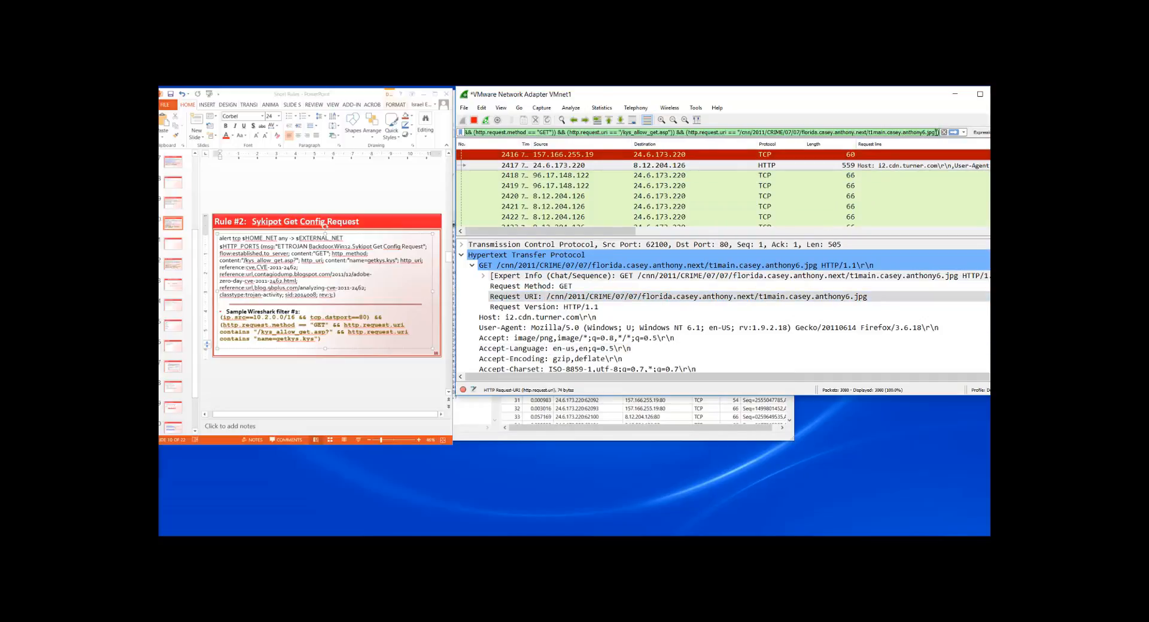
In PowerPoint, copy the name=getkys.kys content text from the Sykipot Get Config Request rule.
{"action": "left_click", "coordinate": [355, 272]}
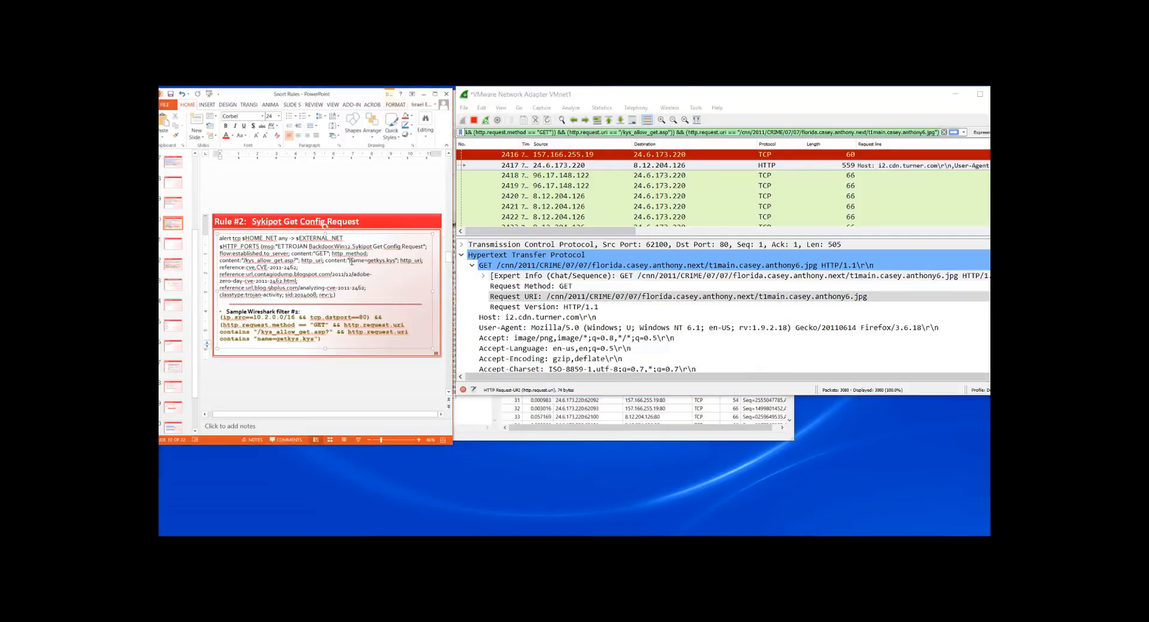
{"action": "left_click_drag", "start_coordinate": [351, 261], "coordinate": [414, 261]}
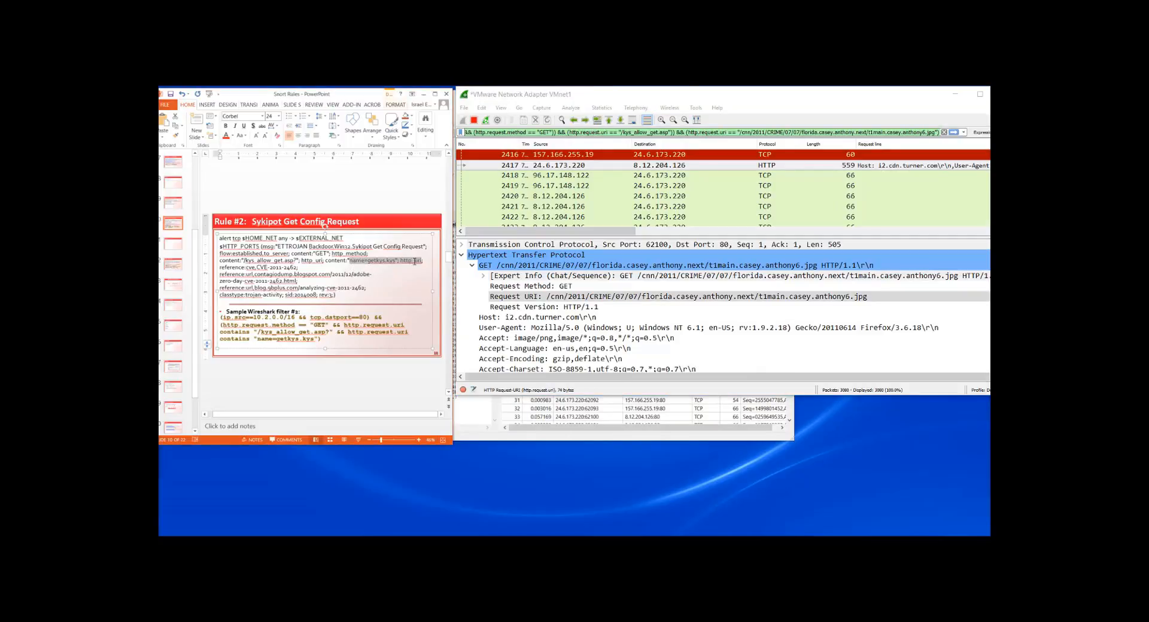
{"action": "right_click", "coordinate": [397, 260]}
{"action": "left_click", "coordinate": [407, 274]}
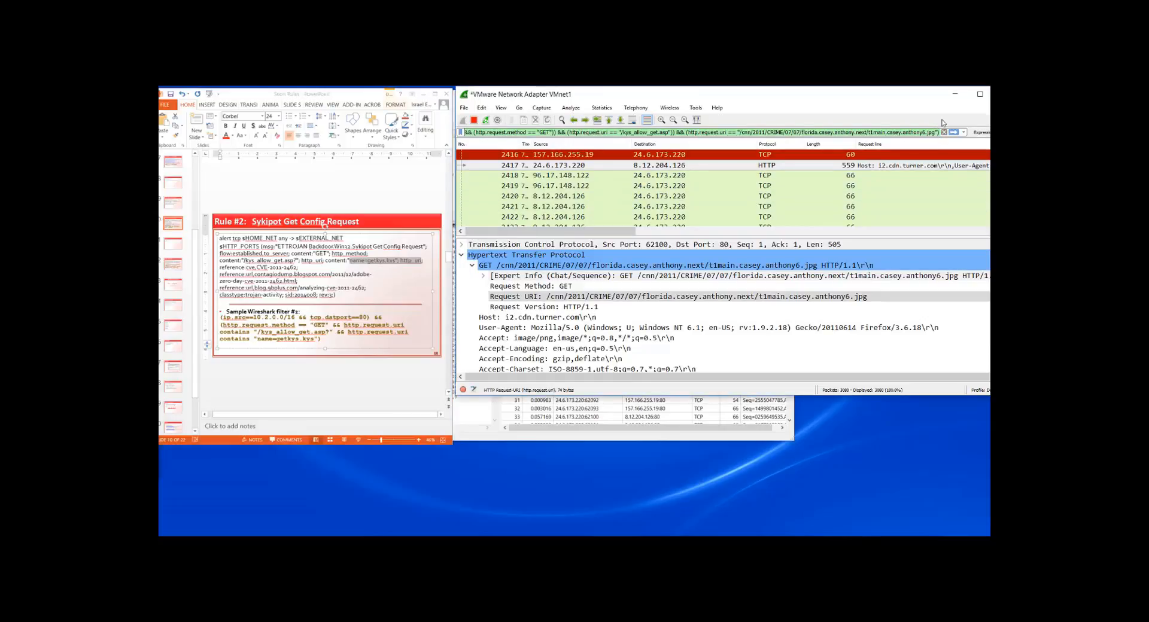
Back in Wireshark, replace the last URI value in the filter with the copied text so it reads http.request.uri == "name=getkys.kys".
{"action": "key", "text": "Left"}
{"action": "key", "text": "Left"}
{"action": "key", "text": "Left"}
{"action": "key", "text": "Left"}
{"action": "key", "text": "Left"}
{"action": "key", "text": "Left"}
{"action": "key", "text": "Left"}
{"action": "key", "text": "Left"}
{"action": "key", "text": "Left"}
{"action": "key", "text": "Left"}
{"action": "key", "text": "Left"}
{"action": "key", "text": "Left"}
{"action": "key", "text": "Left"}
{"action": "key", "text": "Left"}
{"action": "key", "text": "Left"}
{"action": "key", "text": "Left"}
{"action": "key", "text": "Left"}
{"action": "key", "text": "Left"}
{"action": "key", "text": "Left"}
{"action": "key", "text": "Left"}
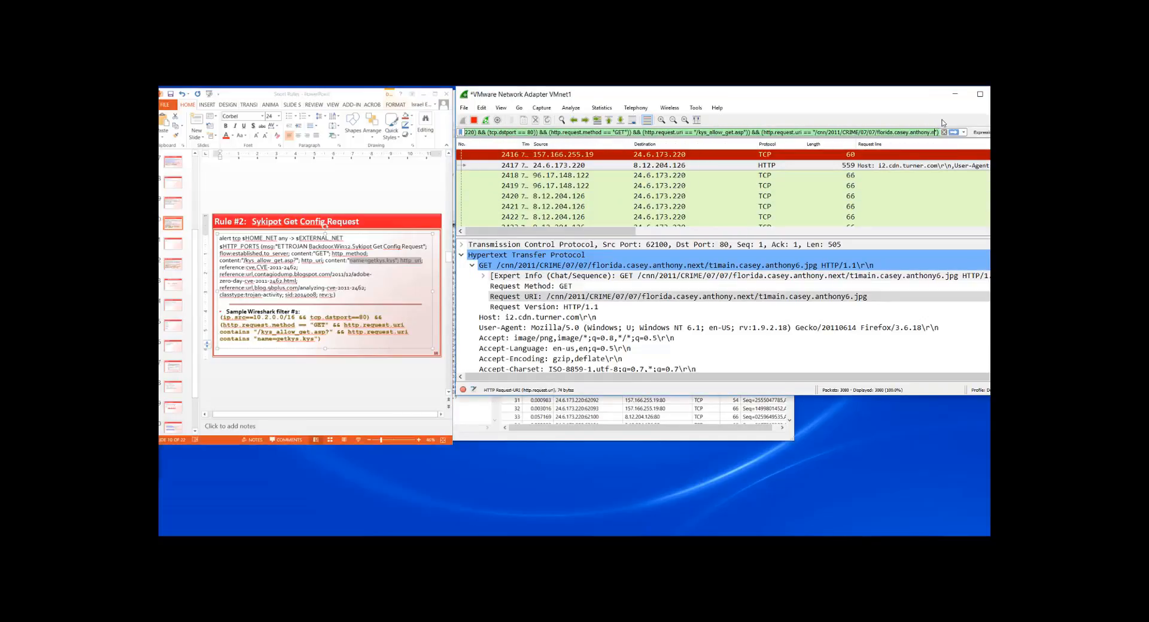
{"action": "key", "text": "BackSpace"}
{"action": "key", "text": "BackSpace"}
{"action": "key", "text": "BackSpace"}
{"action": "key", "text": "BackSpace"}
{"action": "key", "text": "BackSpace"}
{"action": "key", "text": "BackSpace"}
{"action": "key", "text": "BackSpace"}
{"action": "key", "text": "BackSpace"}
{"action": "key", "text": "BackSpace"}
{"action": "key", "text": "BackSpace"}
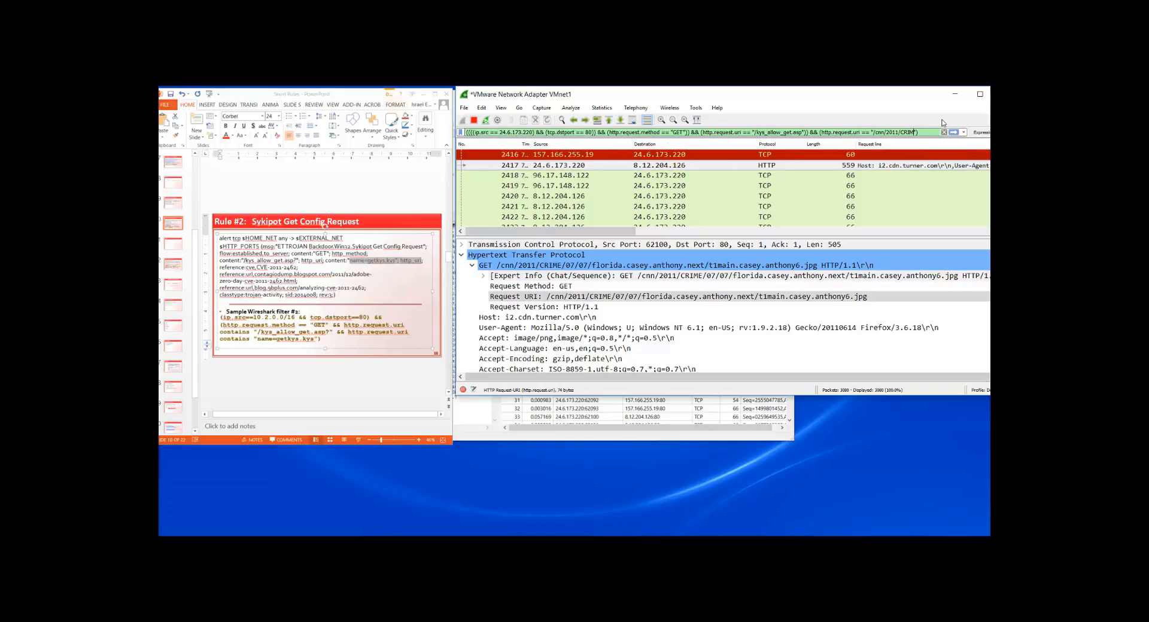
{"action": "key", "text": "BackSpace"}
{"action": "key", "text": "BackSpace"}
{"action": "key", "text": "BackSpace"}
{"action": "key", "text": "BackSpace"}
{"action": "key", "text": "BackSpace"}
{"action": "key", "text": "BackSpace"}
{"action": "key", "text": "BackSpace"}
{"action": "key", "text": "BackSpace"}
{"action": "key", "text": "BackSpace"}
{"action": "key", "text": "BackSpace"}
{"action": "key", "text": "BackSpace"}
{"action": "key", "text": "BackSpace"}
{"action": "key", "text": "BackSpace"}
{"action": "key", "text": "BackSpace"}
{"action": "key", "text": "ctrl+v"}
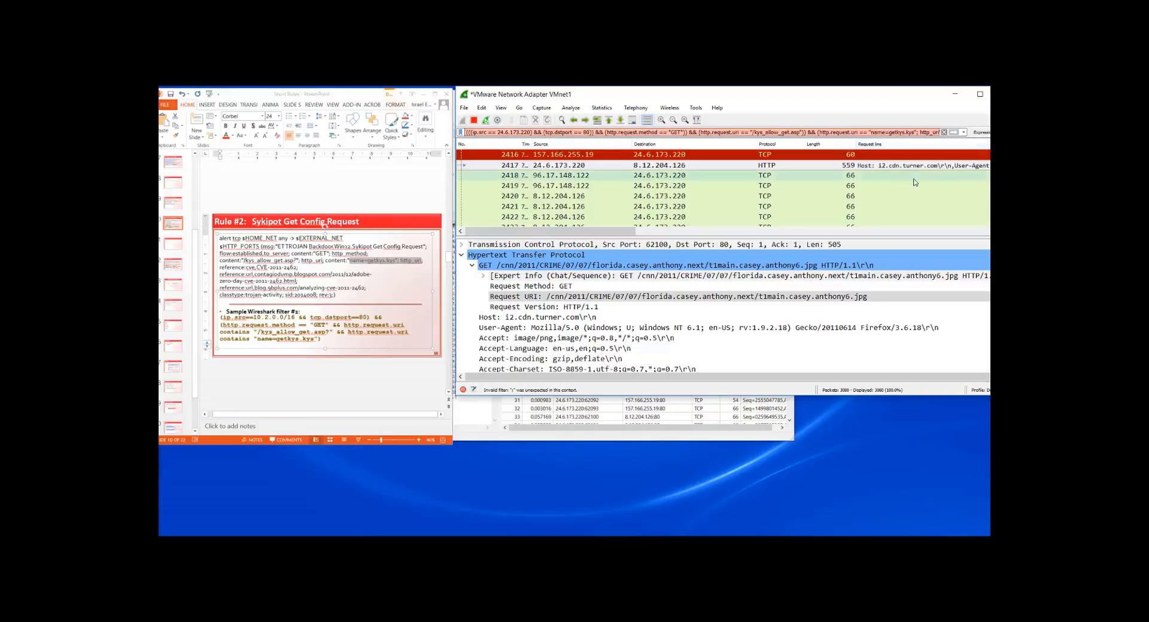
{"action": "left_click", "coordinate": [980, 94]}
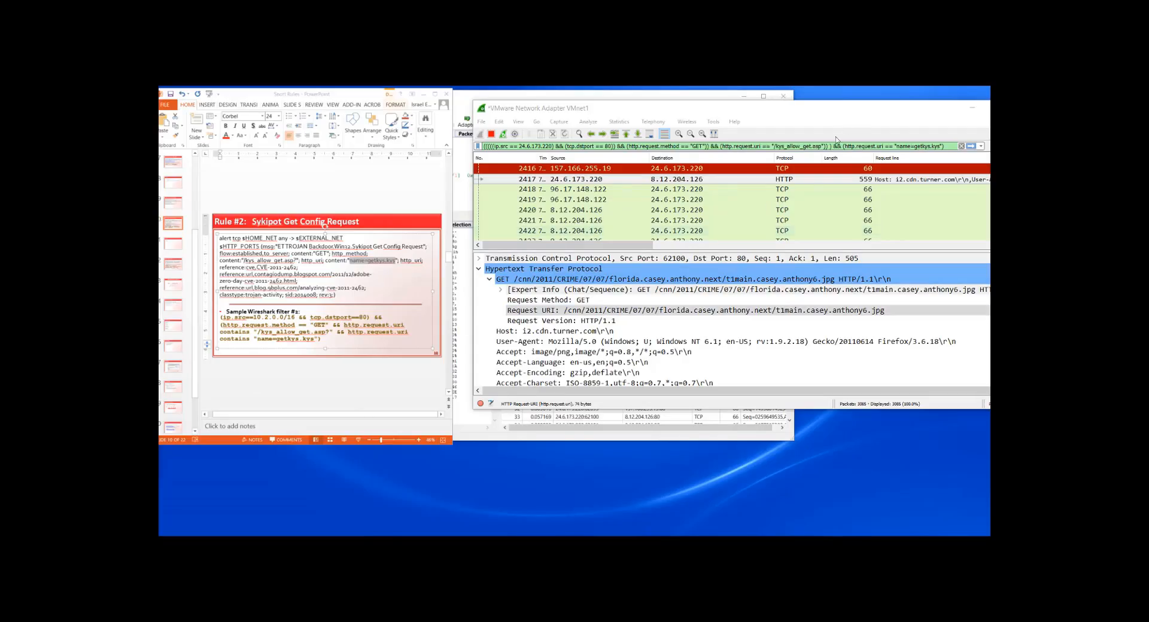
Clear the PowerPoint and Colasoft Packet Builder windows out of the way and maximize the Wireshark capture window.
{"action": "left_click_drag", "start_coordinate": [848, 109], "coordinate": [684, 110]}
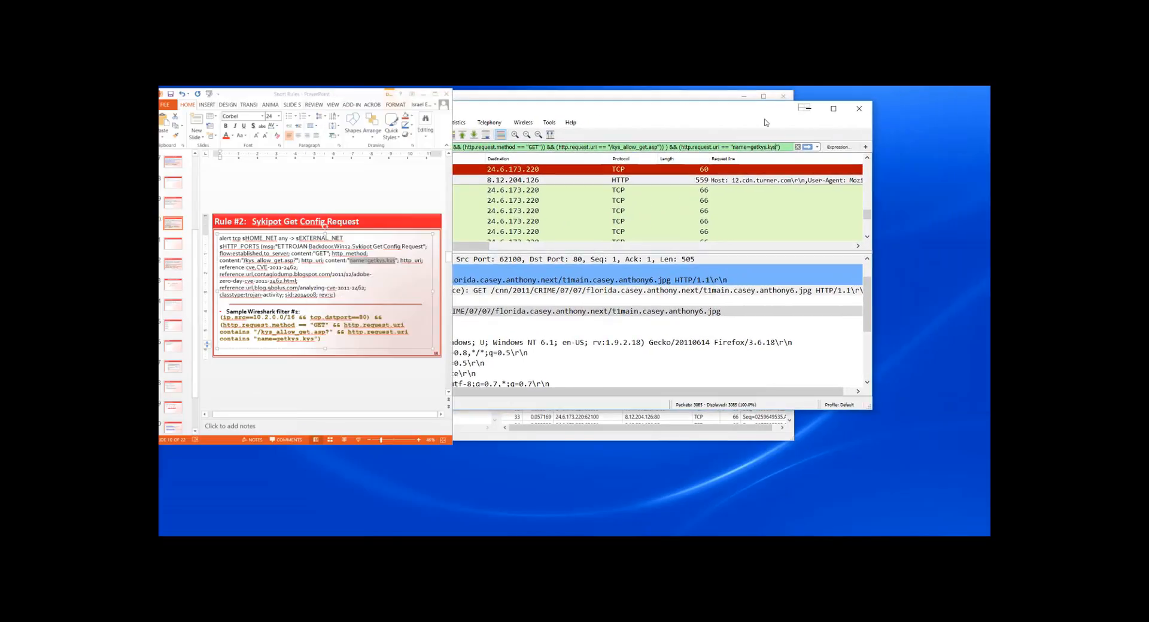
{"action": "left_click", "coordinate": [832, 108]}
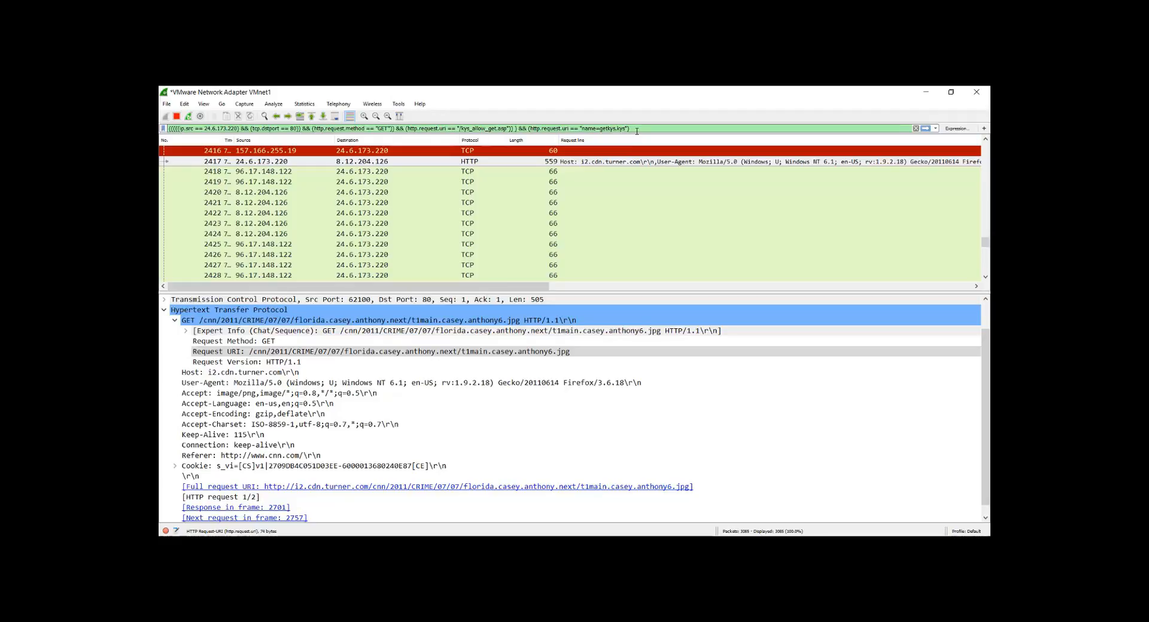
{"action": "left_click_drag", "start_coordinate": [648, 96], "coordinate": [817, 115]}
{"action": "left_click", "coordinate": [506, 103]}
{"action": "left_click", "coordinate": [423, 95]}
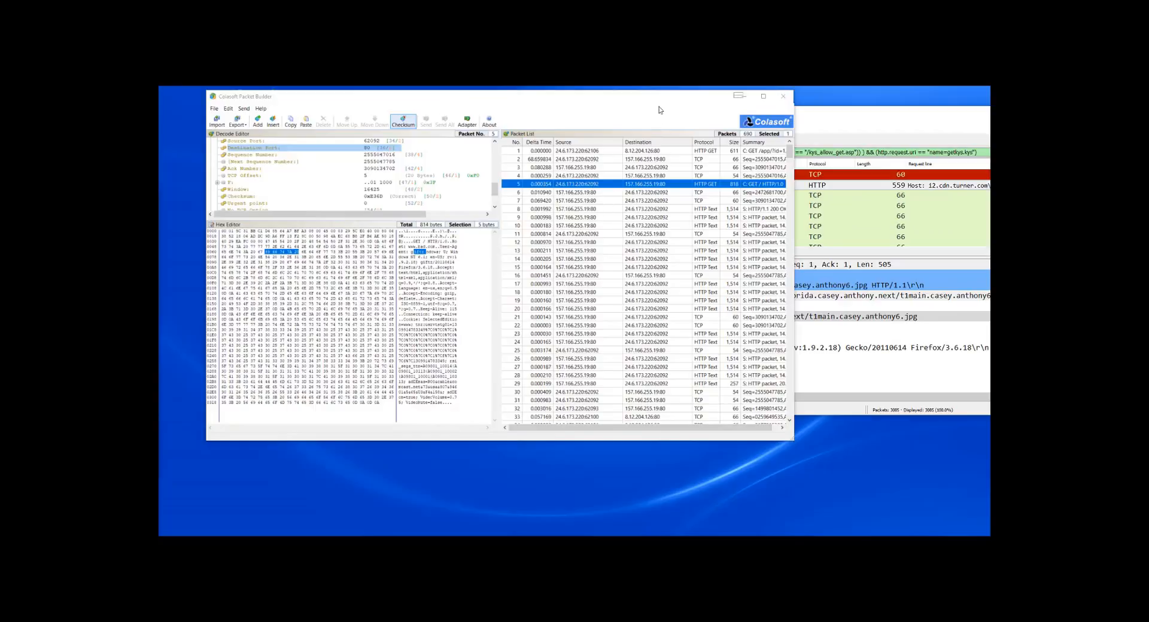
{"action": "left_click_drag", "start_coordinate": [572, 102], "coordinate": [475, 97]}
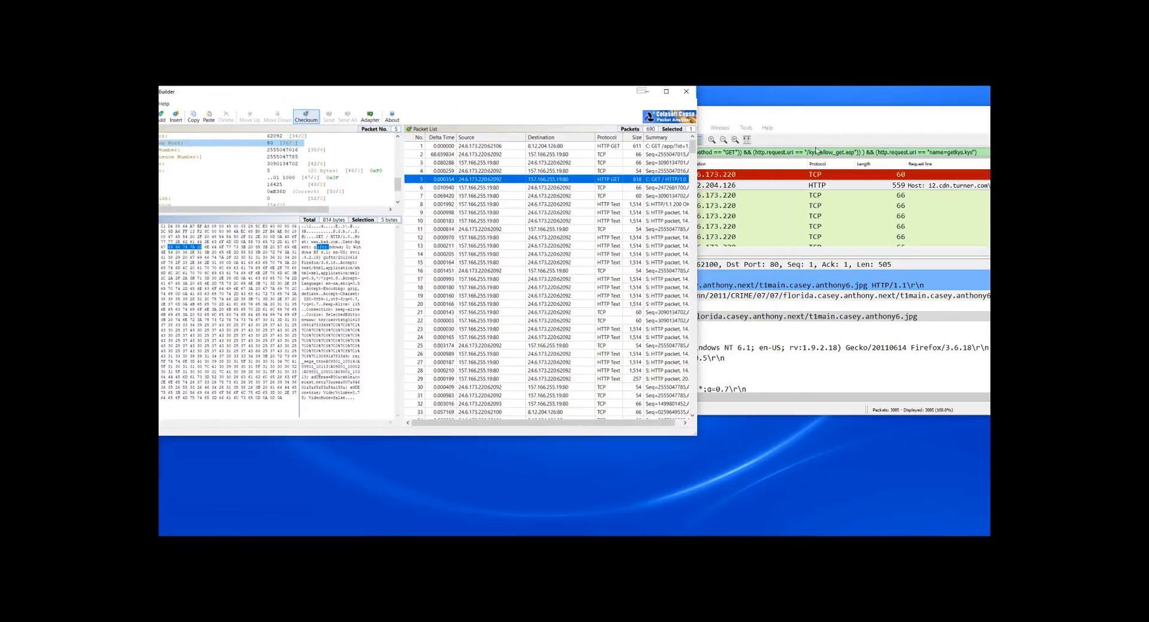
{"action": "left_click", "coordinate": [857, 117]}
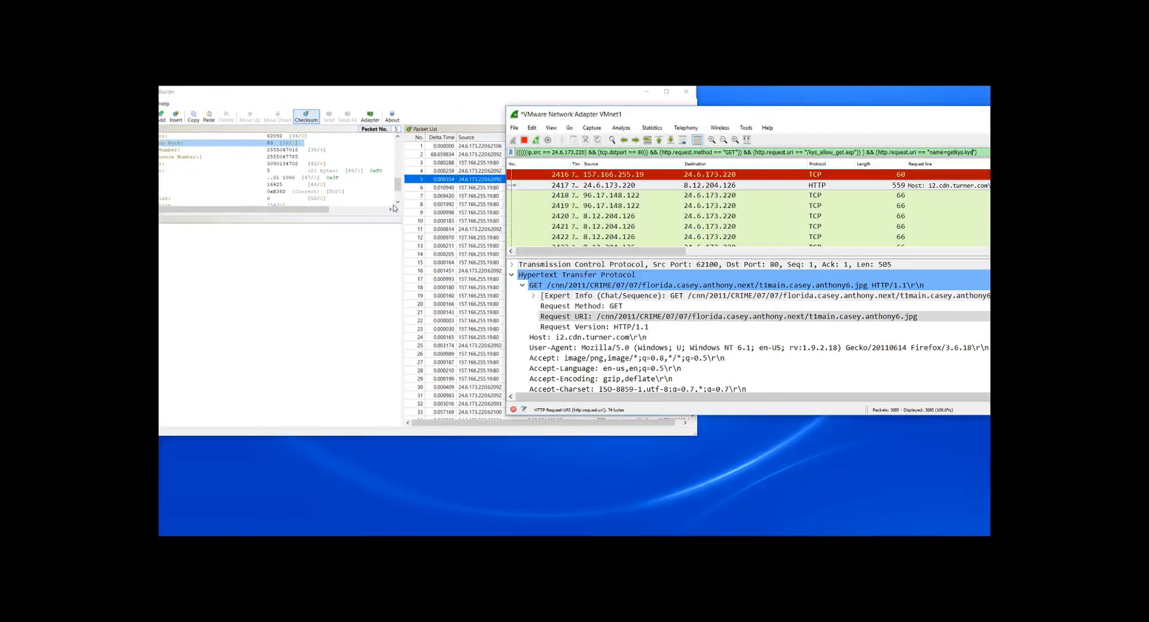
{"action": "left_click", "coordinate": [453, 99]}
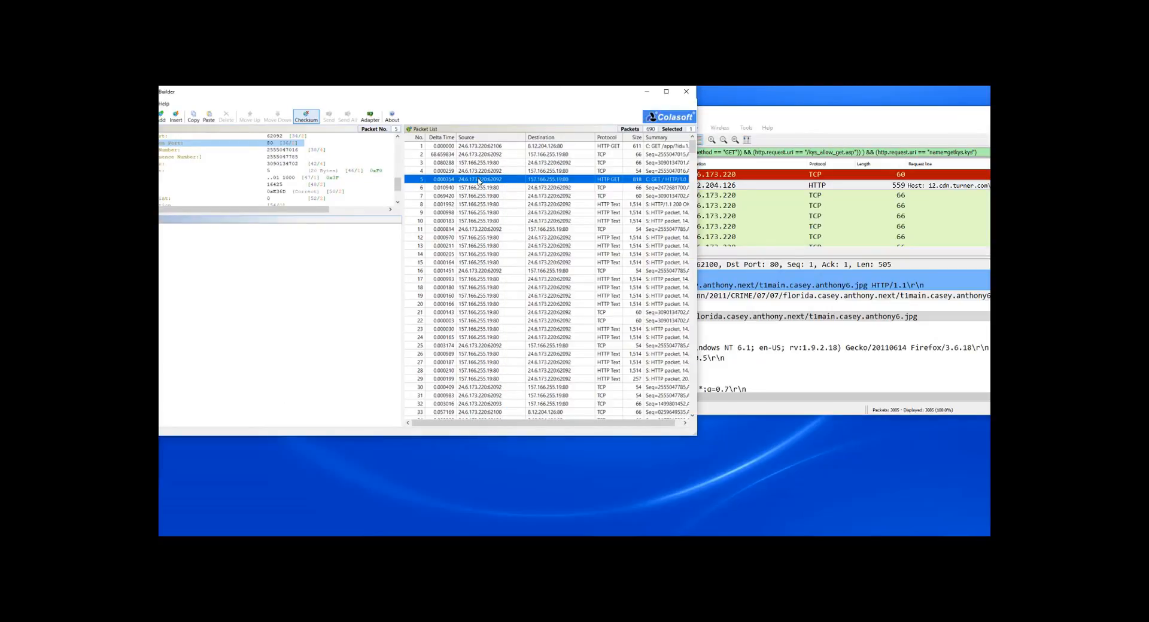
{"action": "left_click_drag", "start_coordinate": [803, 101], "coordinate": [667, 100]}
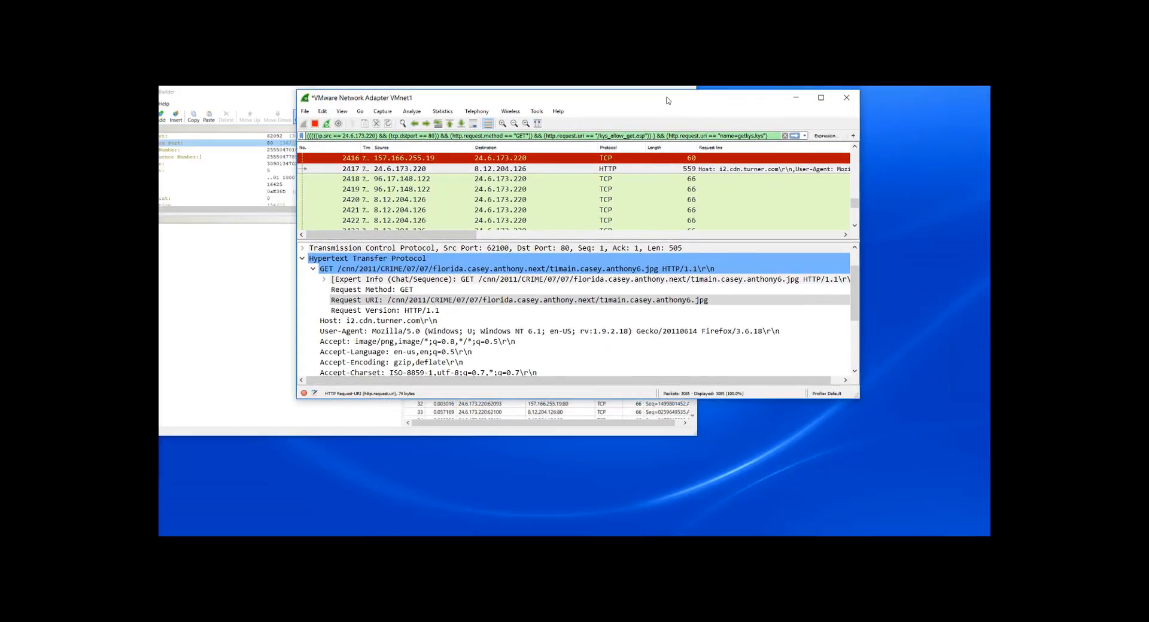
{"action": "left_click", "coordinate": [821, 97]}
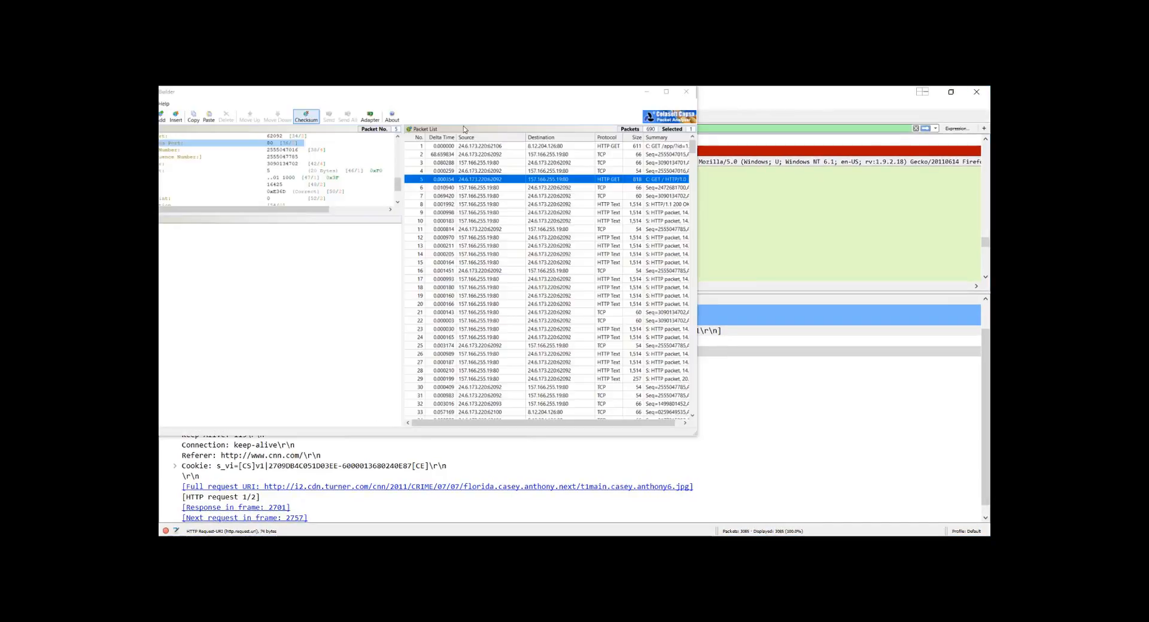
{"action": "left_click", "coordinate": [647, 92]}
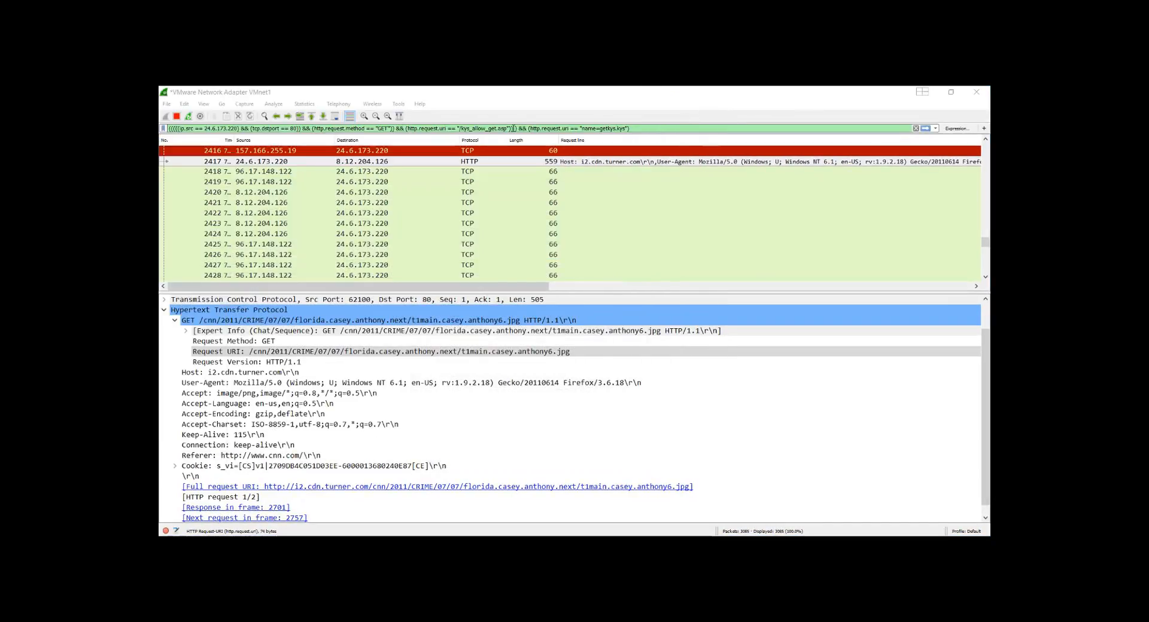
Change the operator of the "/kys_allow_get.asp" URI condition in the display filter from == to contains.
{"action": "left_click", "coordinate": [456, 128]}
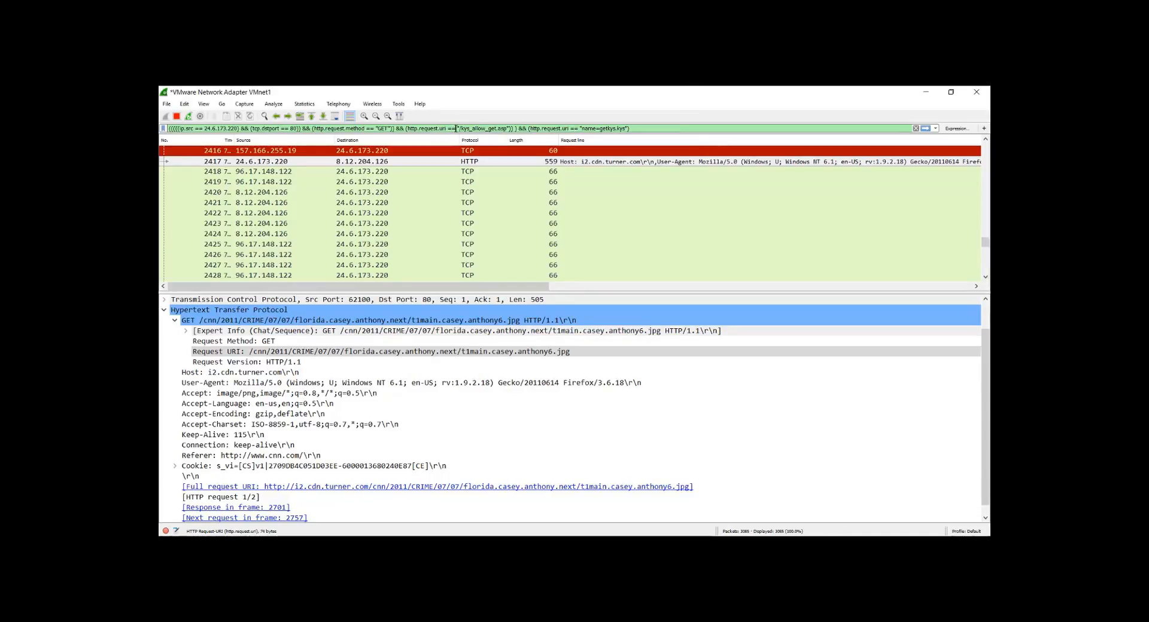
{"action": "key", "text": "BackSpace"}
{"action": "key", "text": "BackSpace"}
{"action": "key", "text": "BackSpace"}
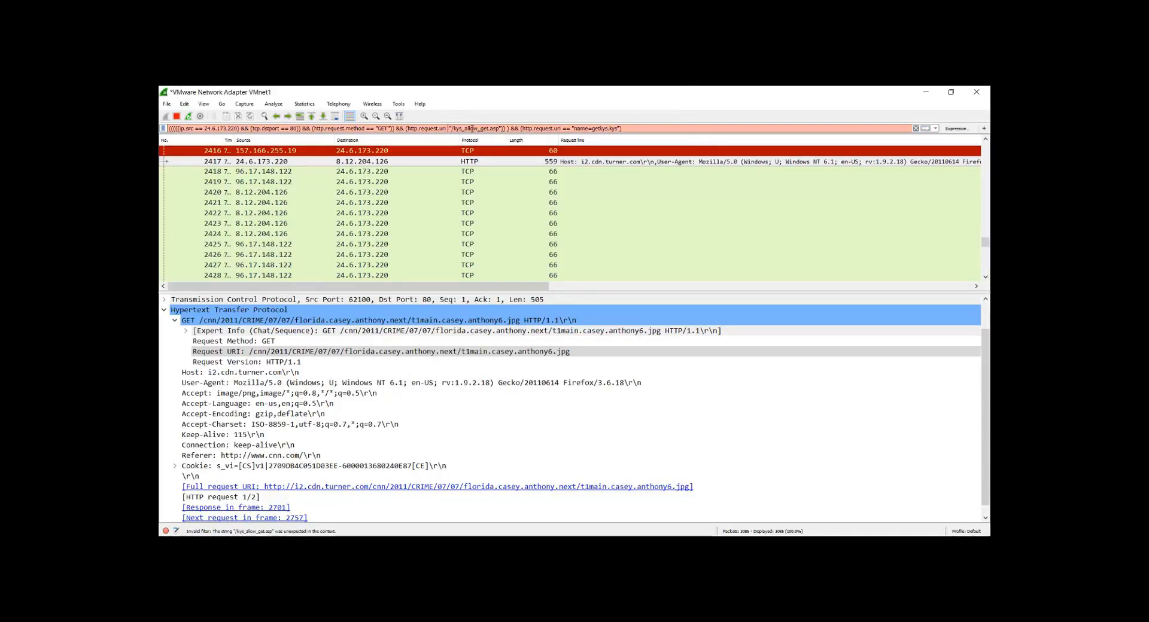
{"action": "type", "text": "contains"}
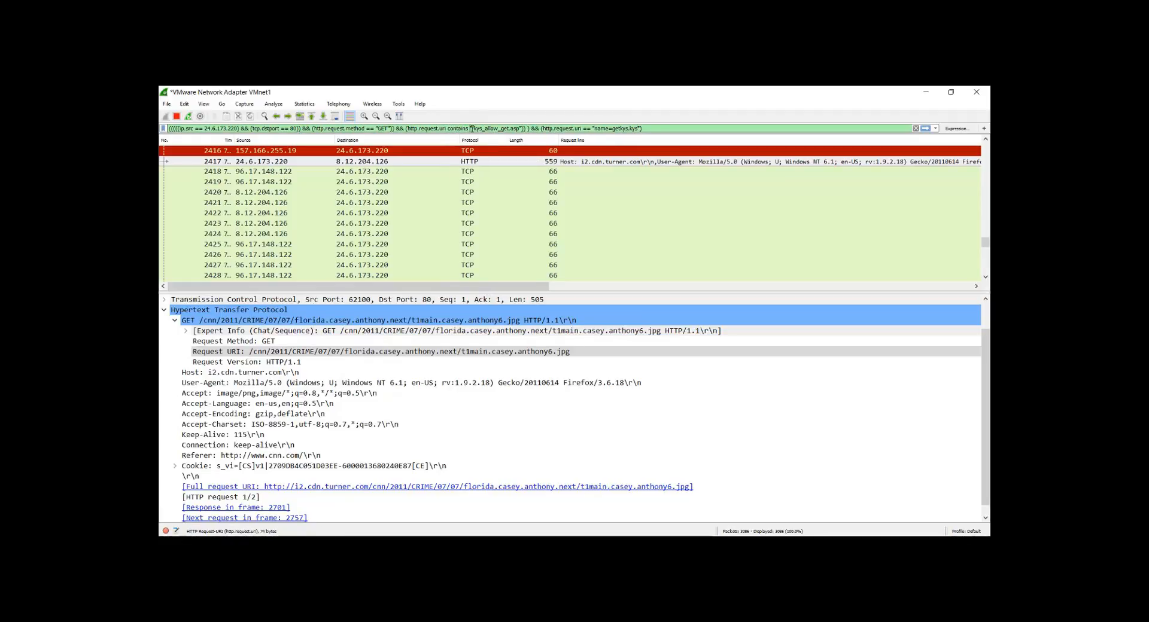
Change the operator of the "name=getkys.kys" URI condition to contains and apply the display filter.
{"action": "key", "text": "Right"}
{"action": "key", "text": "Right"}
{"action": "key", "text": "Right"}
{"action": "key", "text": "Right"}
{"action": "key", "text": "Right"}
{"action": "key", "text": "Right"}
{"action": "key", "text": "Right"}
{"action": "key", "text": "Right"}
{"action": "key", "text": "Right"}
{"action": "key", "text": "Right"}
{"action": "key", "text": "Right"}
{"action": "key", "text": "Right"}
{"action": "key", "text": "Right"}
{"action": "key", "text": "Right"}
{"action": "key", "text": "Right"}
{"action": "key", "text": "Right"}
{"action": "key", "text": "Right"}
{"action": "key", "text": "Right"}
{"action": "key", "text": "Right"}
{"action": "key", "text": "Right"}
{"action": "key", "text": "BackSpace"}
{"action": "key", "text": "BackSpace"}
{"action": "type", "text": "contains"}
{"action": "left_click", "coordinate": [926, 129]}
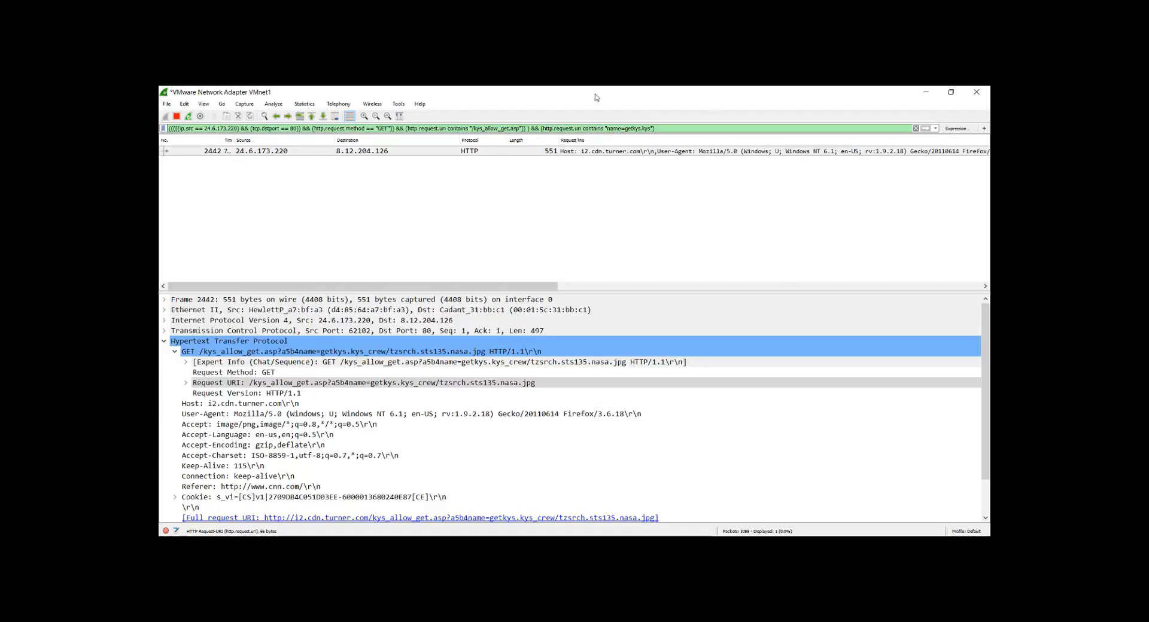
Copy the complete display filter expression with the Wireshark window maximized.
{"action": "left_click_drag", "start_coordinate": [578, 96], "coordinate": [620, 104]}
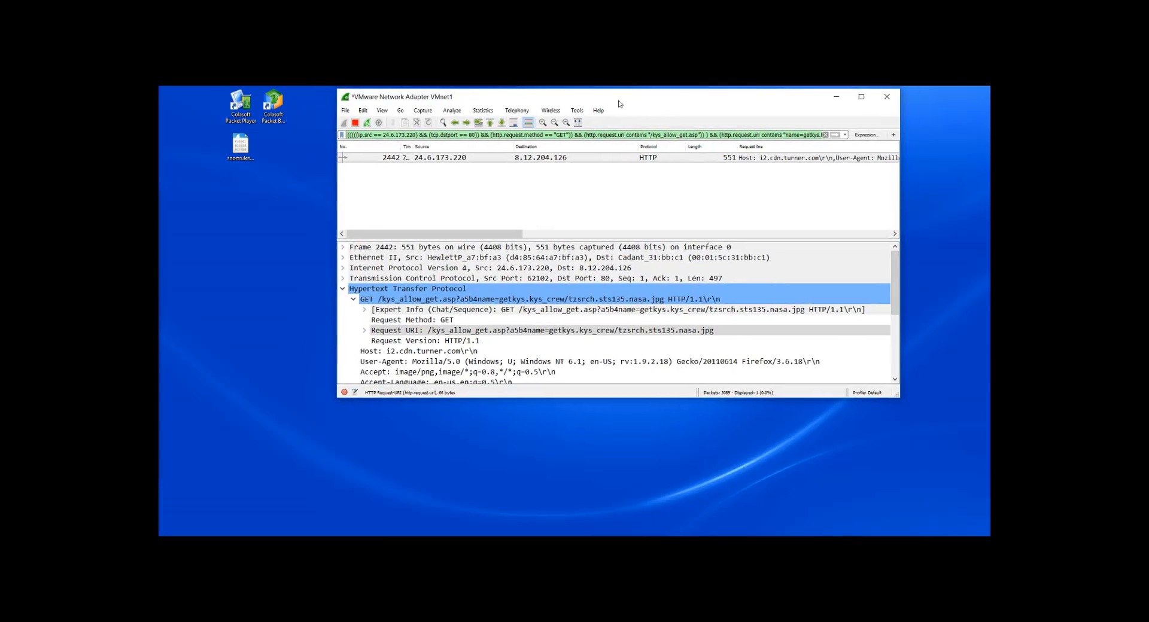
{"action": "left_click", "coordinate": [866, 101]}
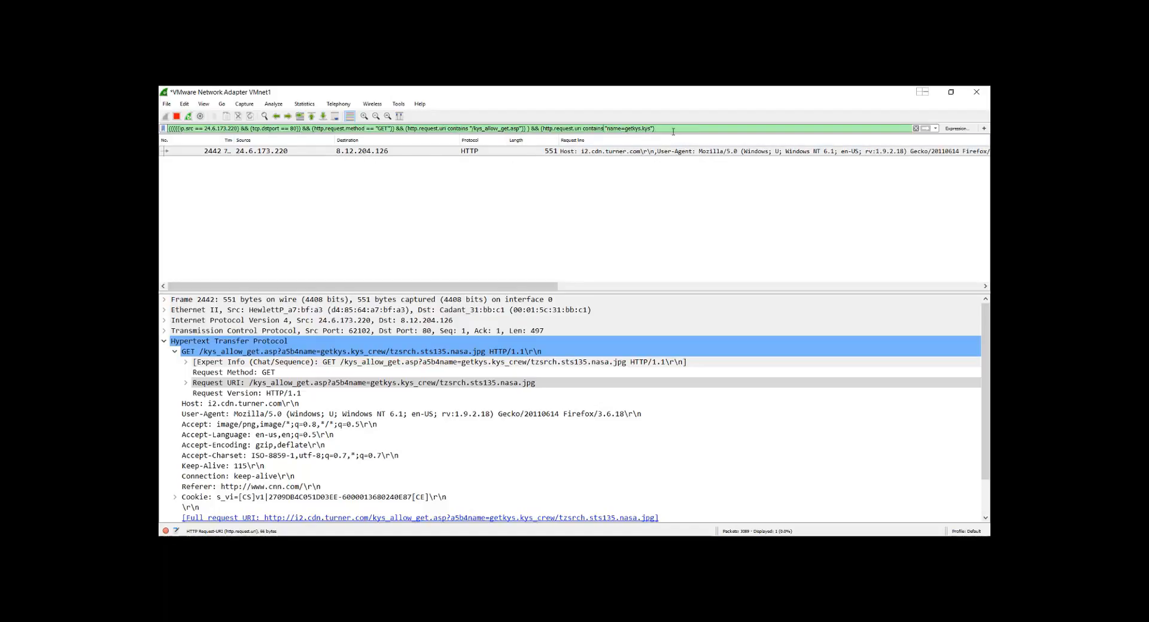
{"action": "left_click_drag", "start_coordinate": [674, 128], "coordinate": [162, 131]}
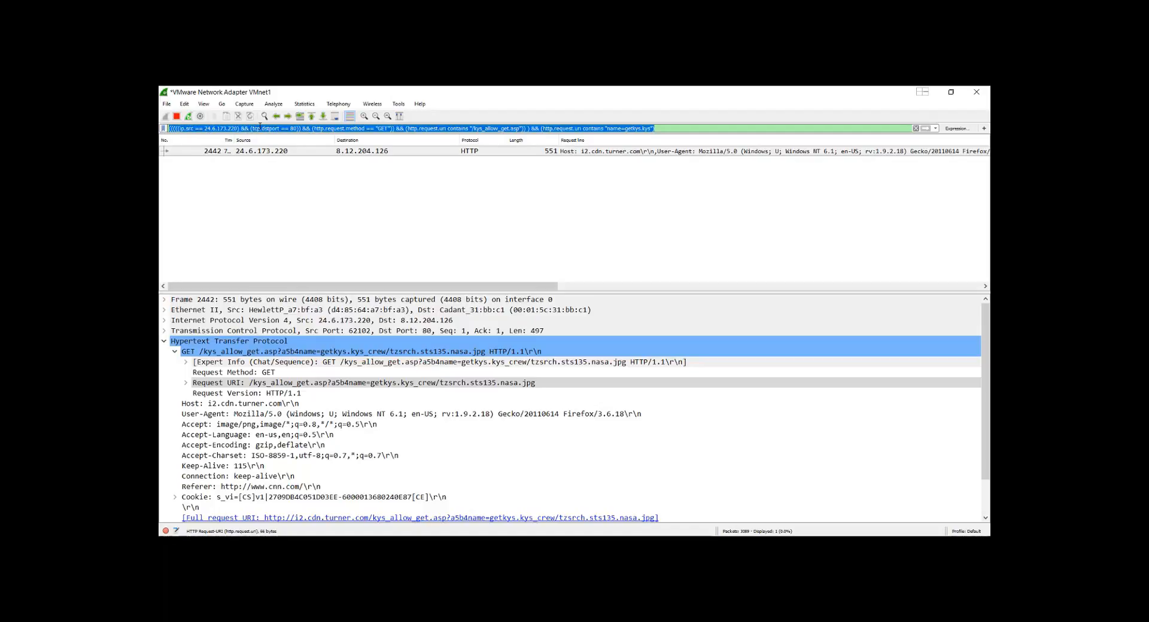
{"action": "right_click", "coordinate": [260, 125]}
{"action": "left_click", "coordinate": [290, 165]}
Restore the Wireshark window to its smaller size and switch to the PowerPoint presentation, maximizing its window.
{"action": "key", "text": "alt+Tab"}
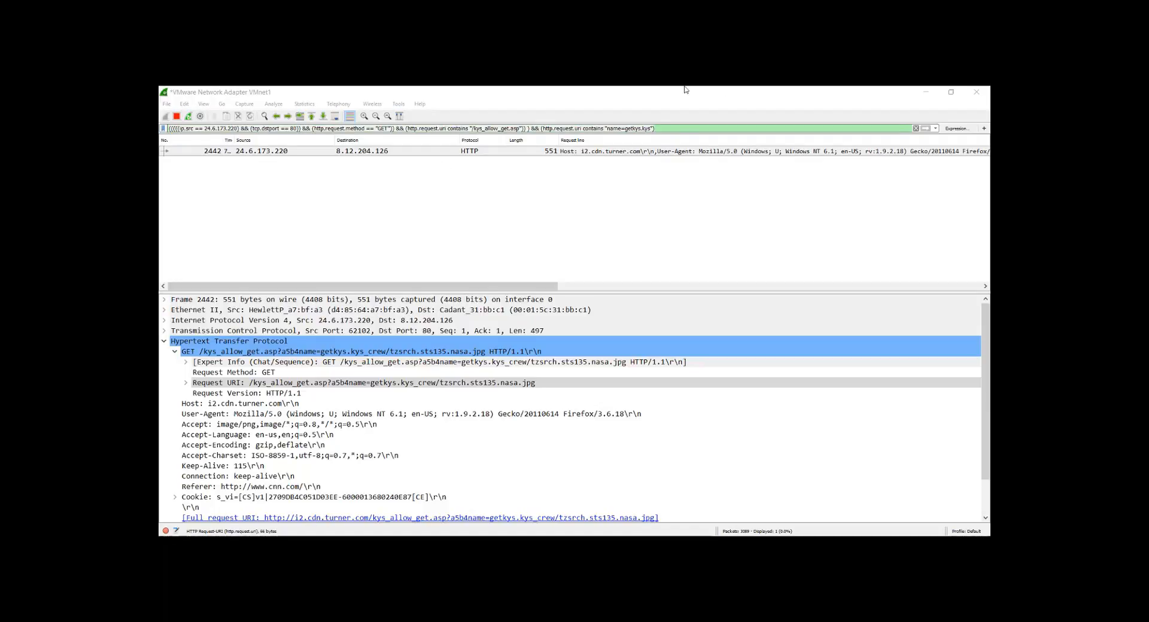
{"action": "left_click", "coordinate": [951, 91]}
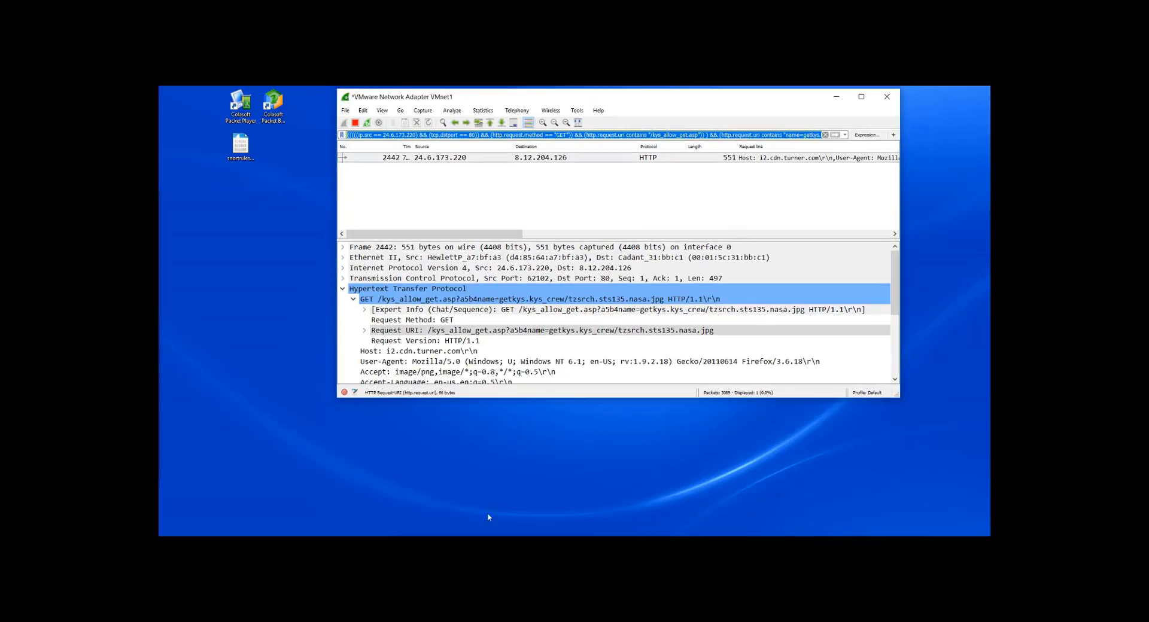
{"action": "key", "text": "alt+Tab"}
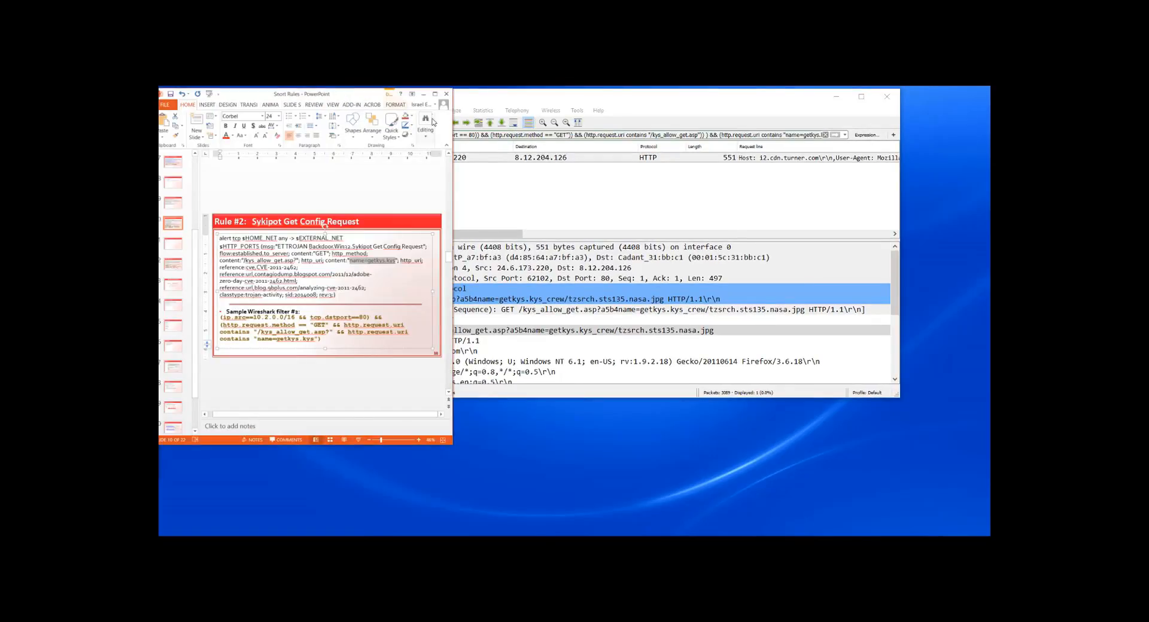
{"action": "left_click", "coordinate": [435, 94]}
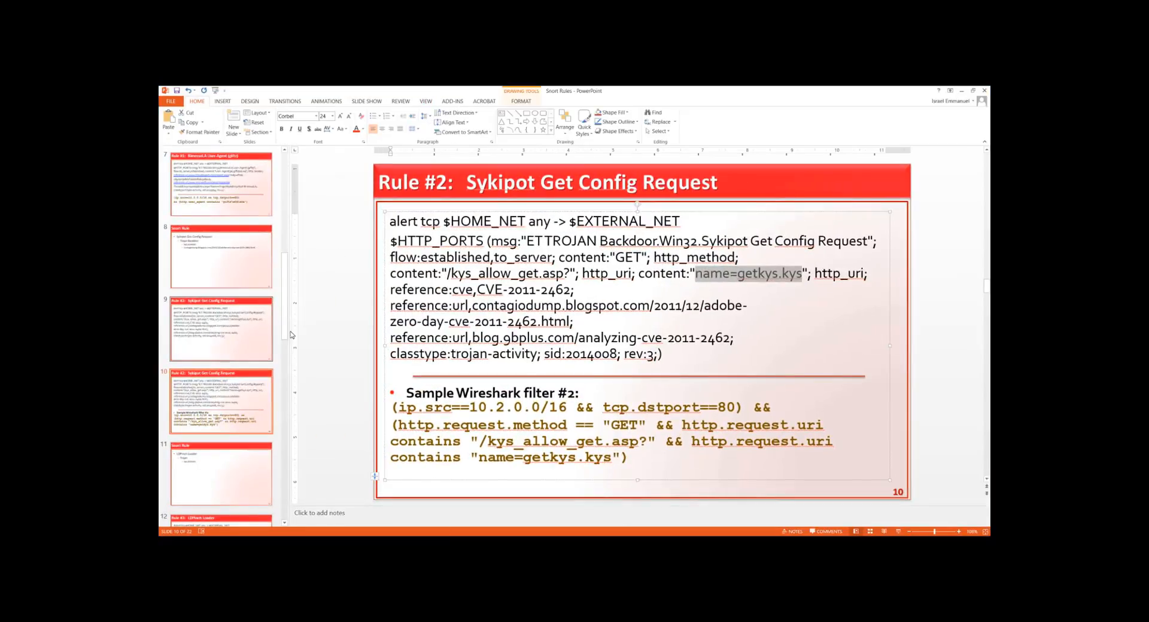
Browse the slides from Rule #2 through the regular expression and special character topics to the Resources slide.
{"action": "left_click", "coordinate": [215, 338]}
{"action": "scroll", "coordinate": [216, 338], "scroll_direction": "down", "scroll_amount": 1}
{"action": "scroll", "coordinate": [215, 338], "scroll_direction": "down", "scroll_amount": 1}
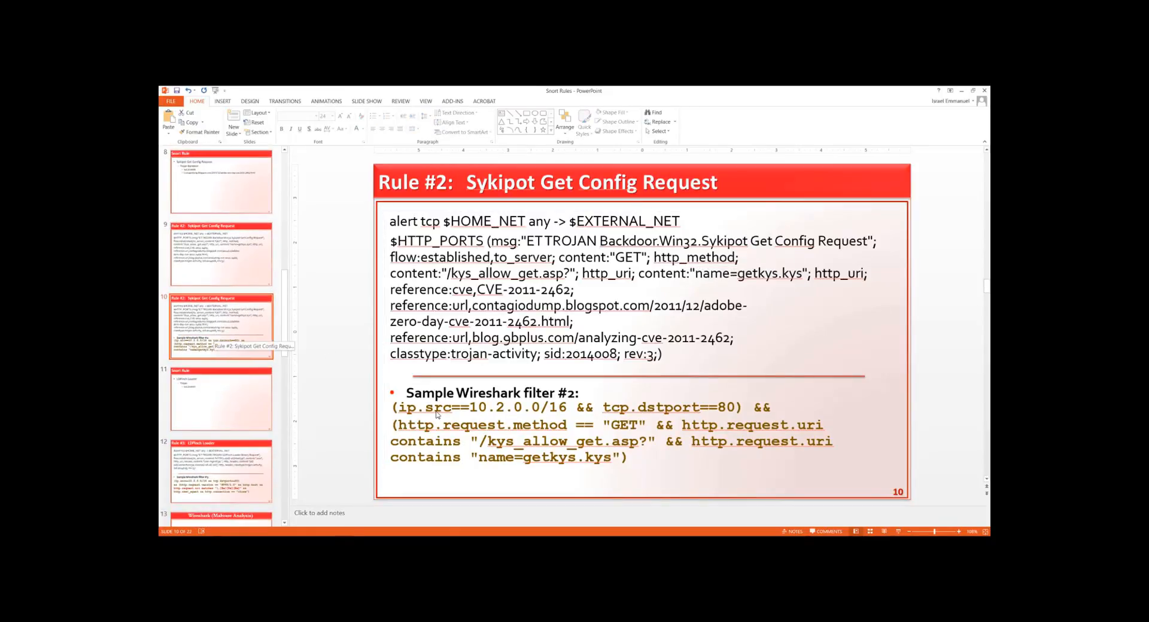
{"action": "key", "text": "Down"}
{"action": "key", "text": "Down"}
{"action": "key", "text": "Down"}
{"action": "key", "text": "Down"}
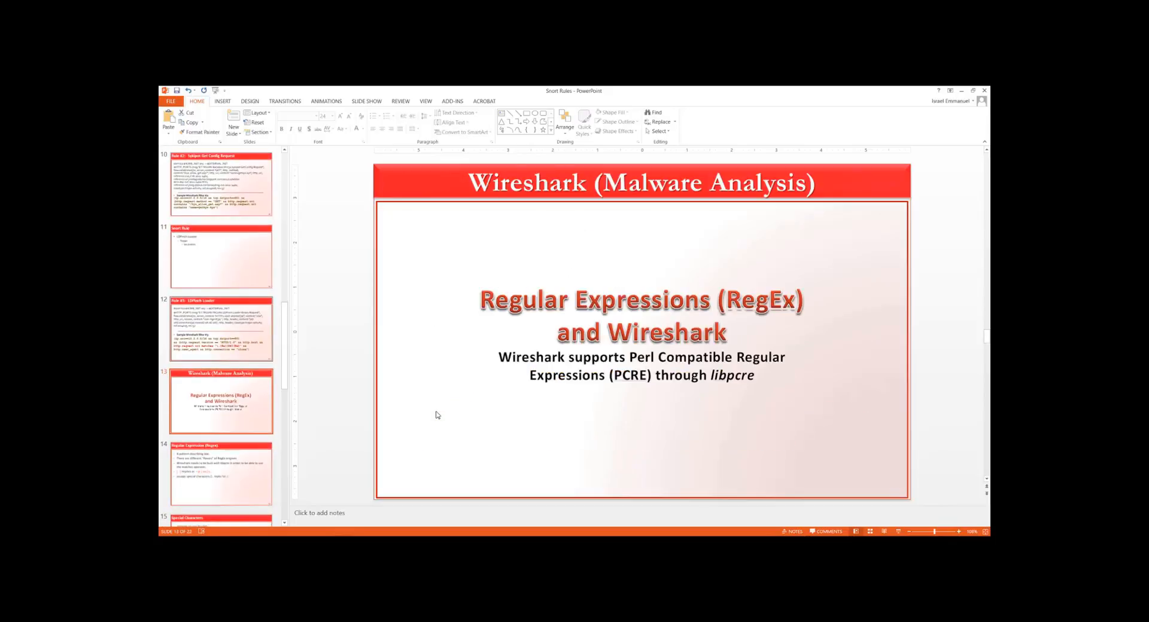
{"action": "key", "text": "Down"}
{"action": "key", "text": "Down"}
{"action": "key", "text": "Down"}
{"action": "key", "text": "Down"}
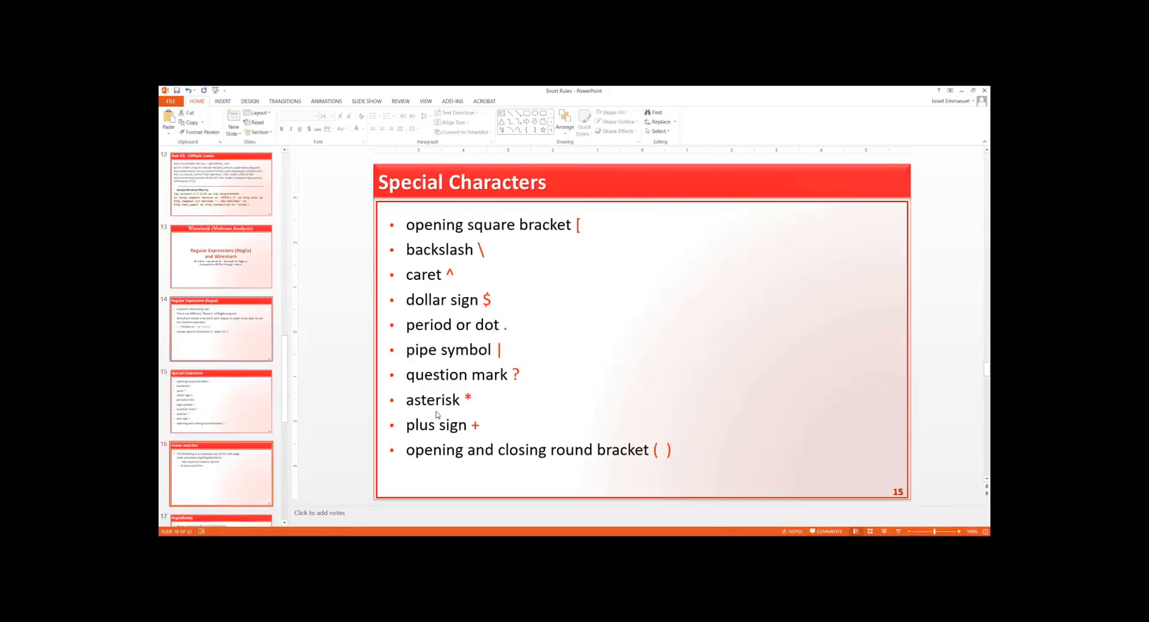
{"action": "key", "text": "Down"}
{"action": "key", "text": "Down"}
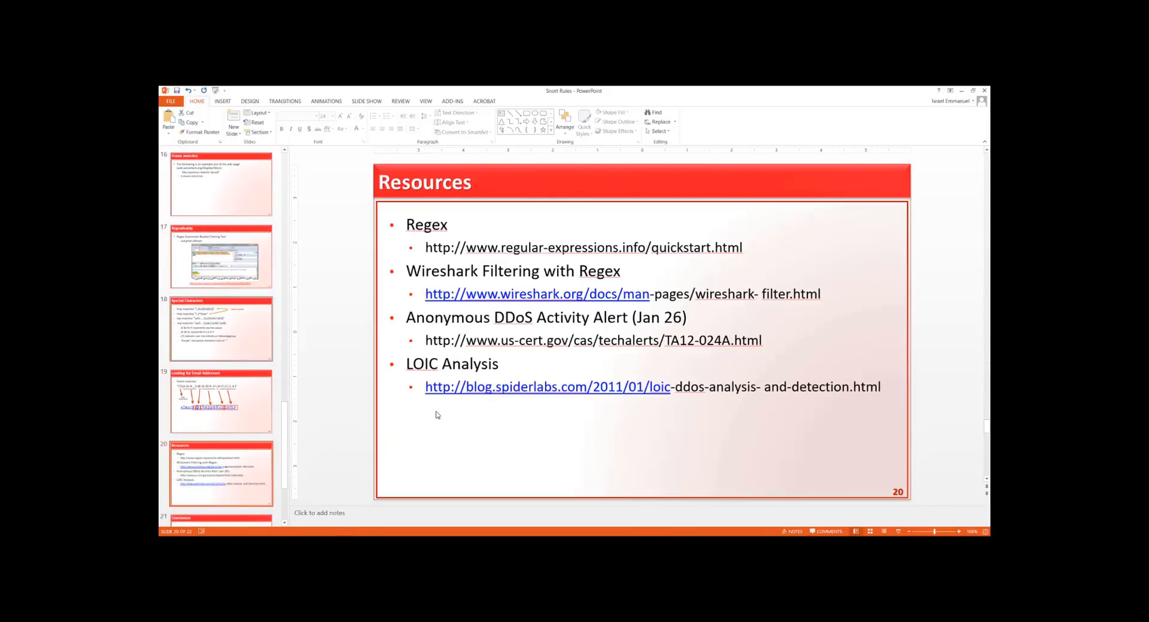